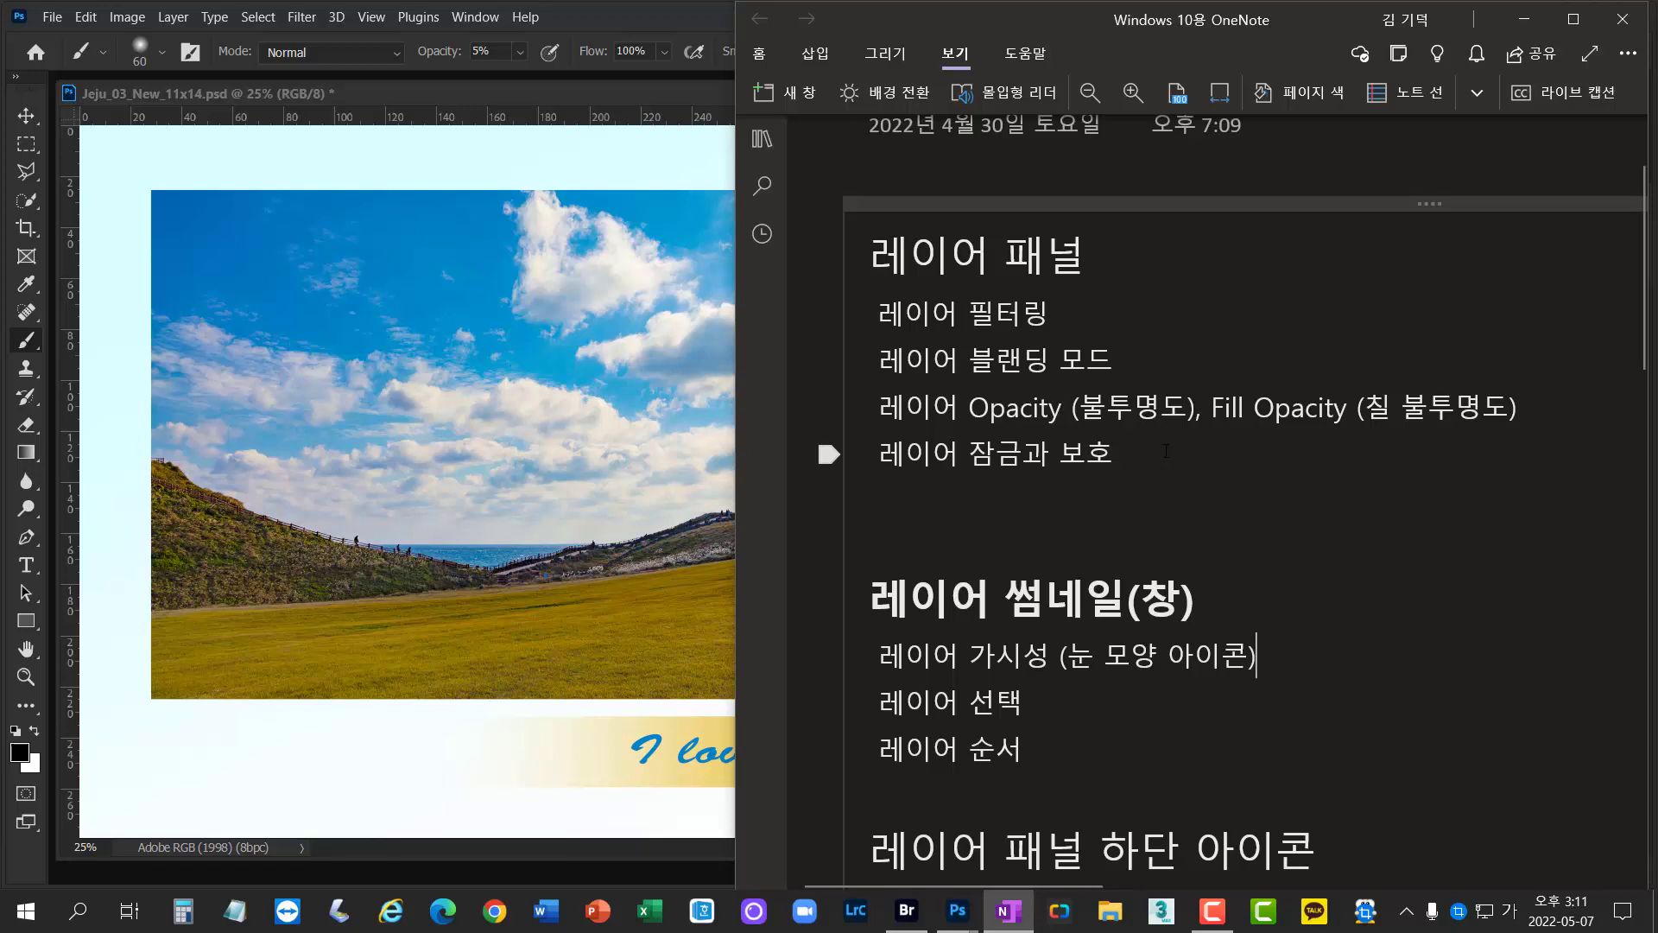
- Switch from the notes to Photoshop and toggle the visibility of the I love Jeju text layer and Shape Layer 2 off and on
scroll(1166, 451, "down", 3)
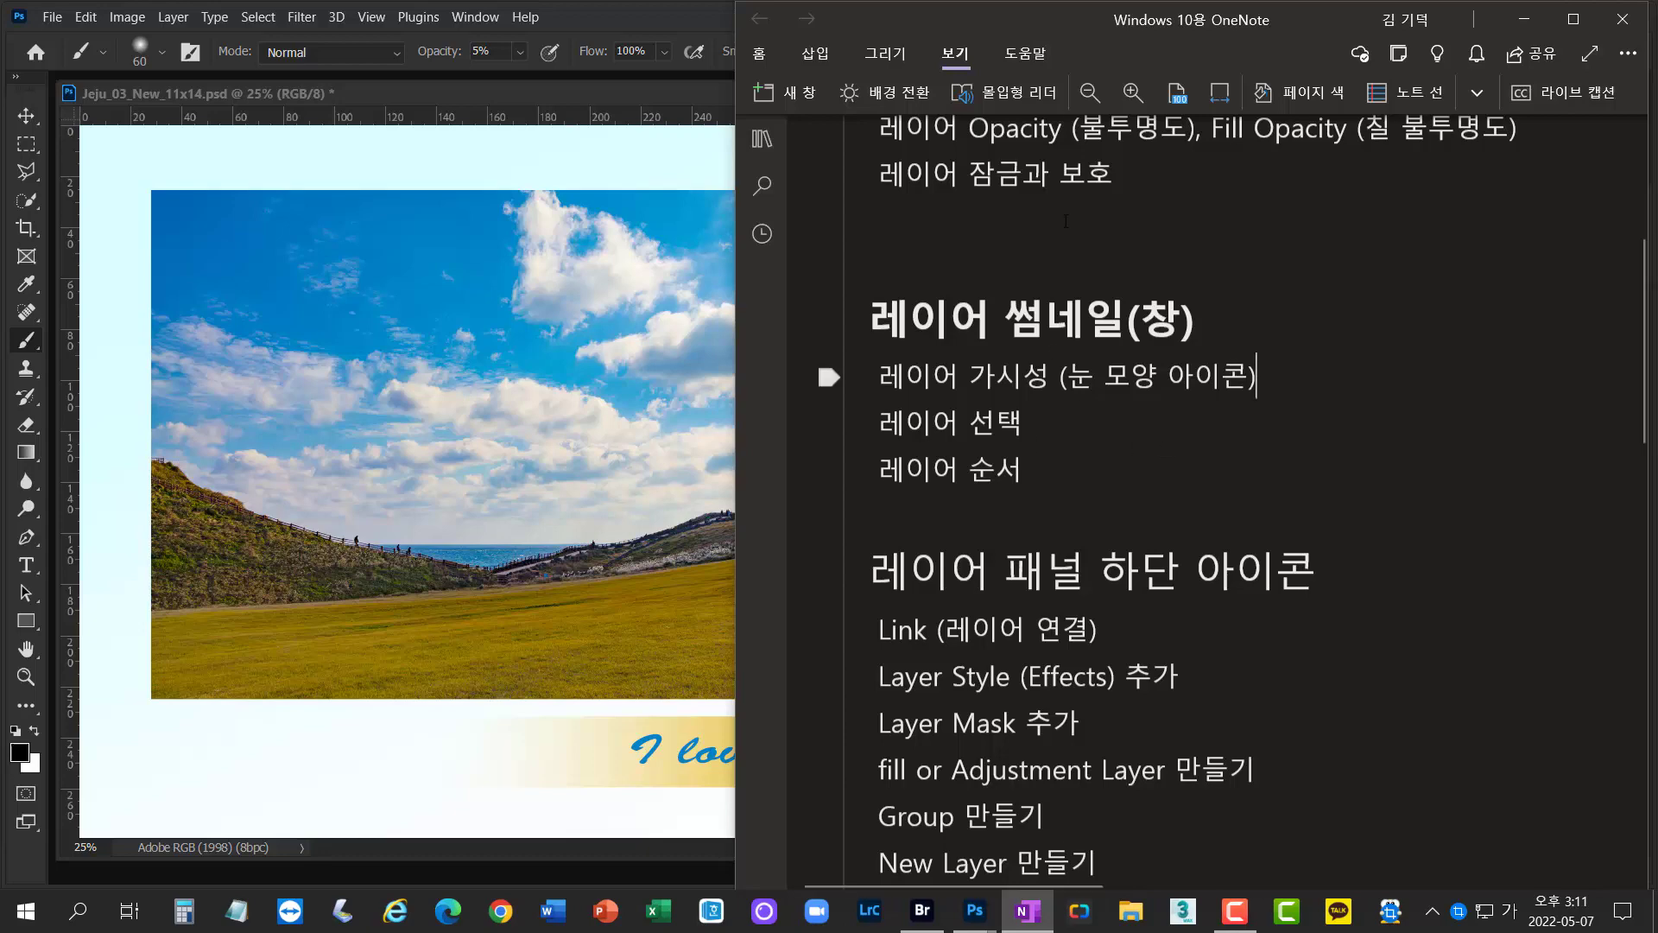
left_click_drag(987, 28, 670, 29)
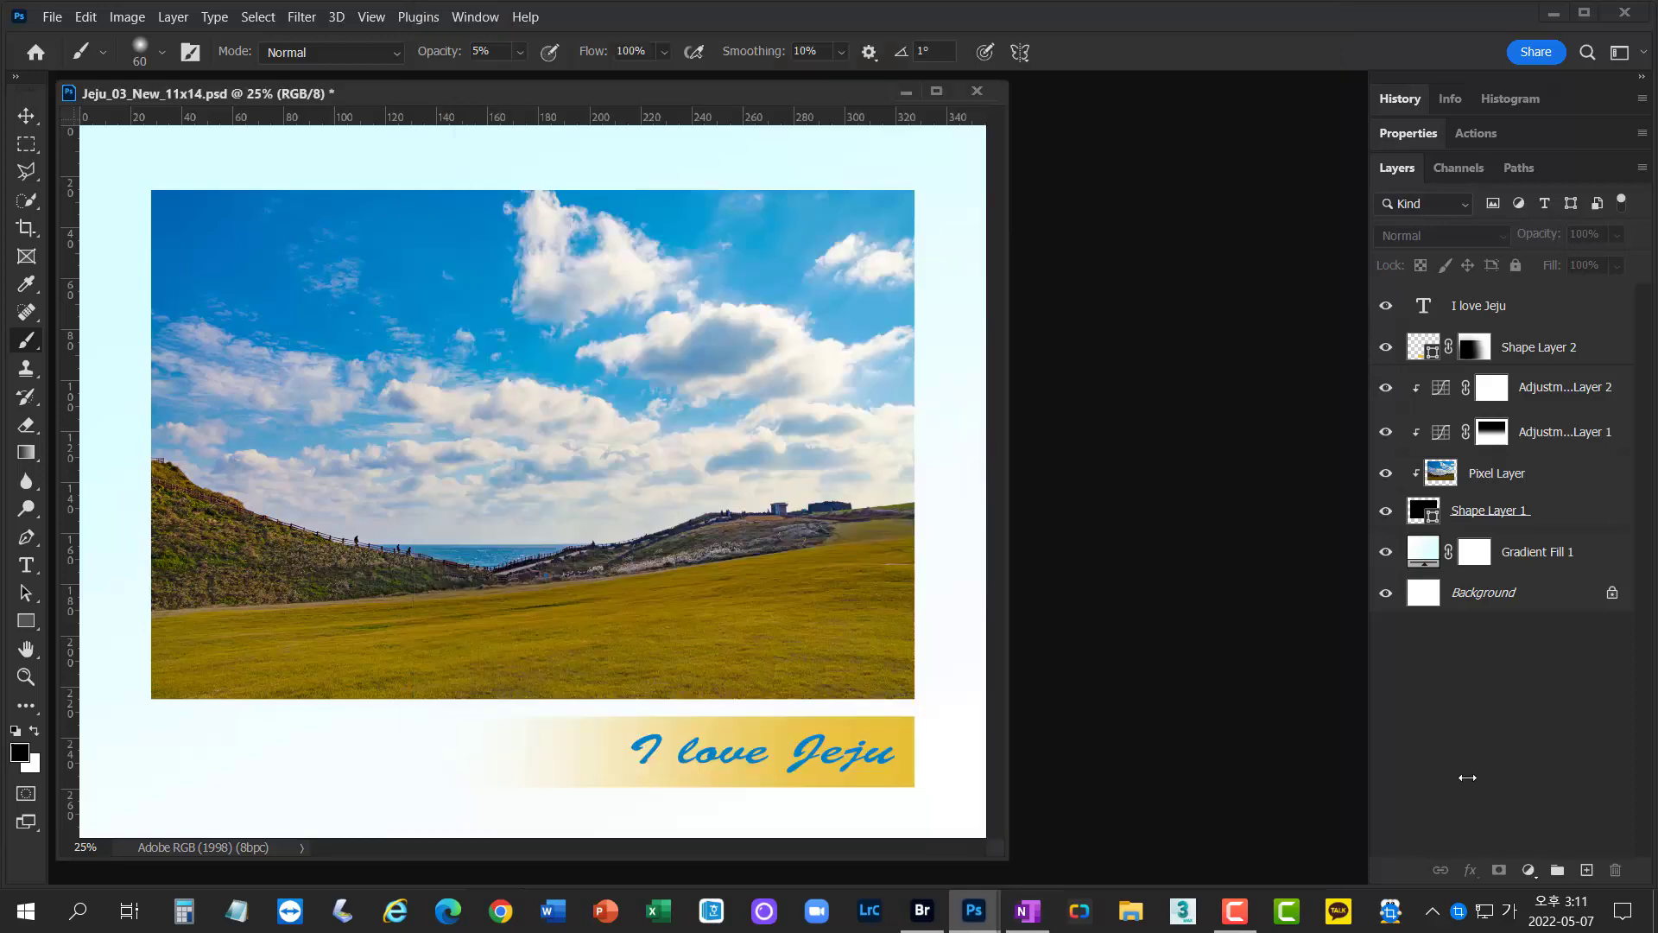
left_click(1384, 313)
left_click(1388, 309)
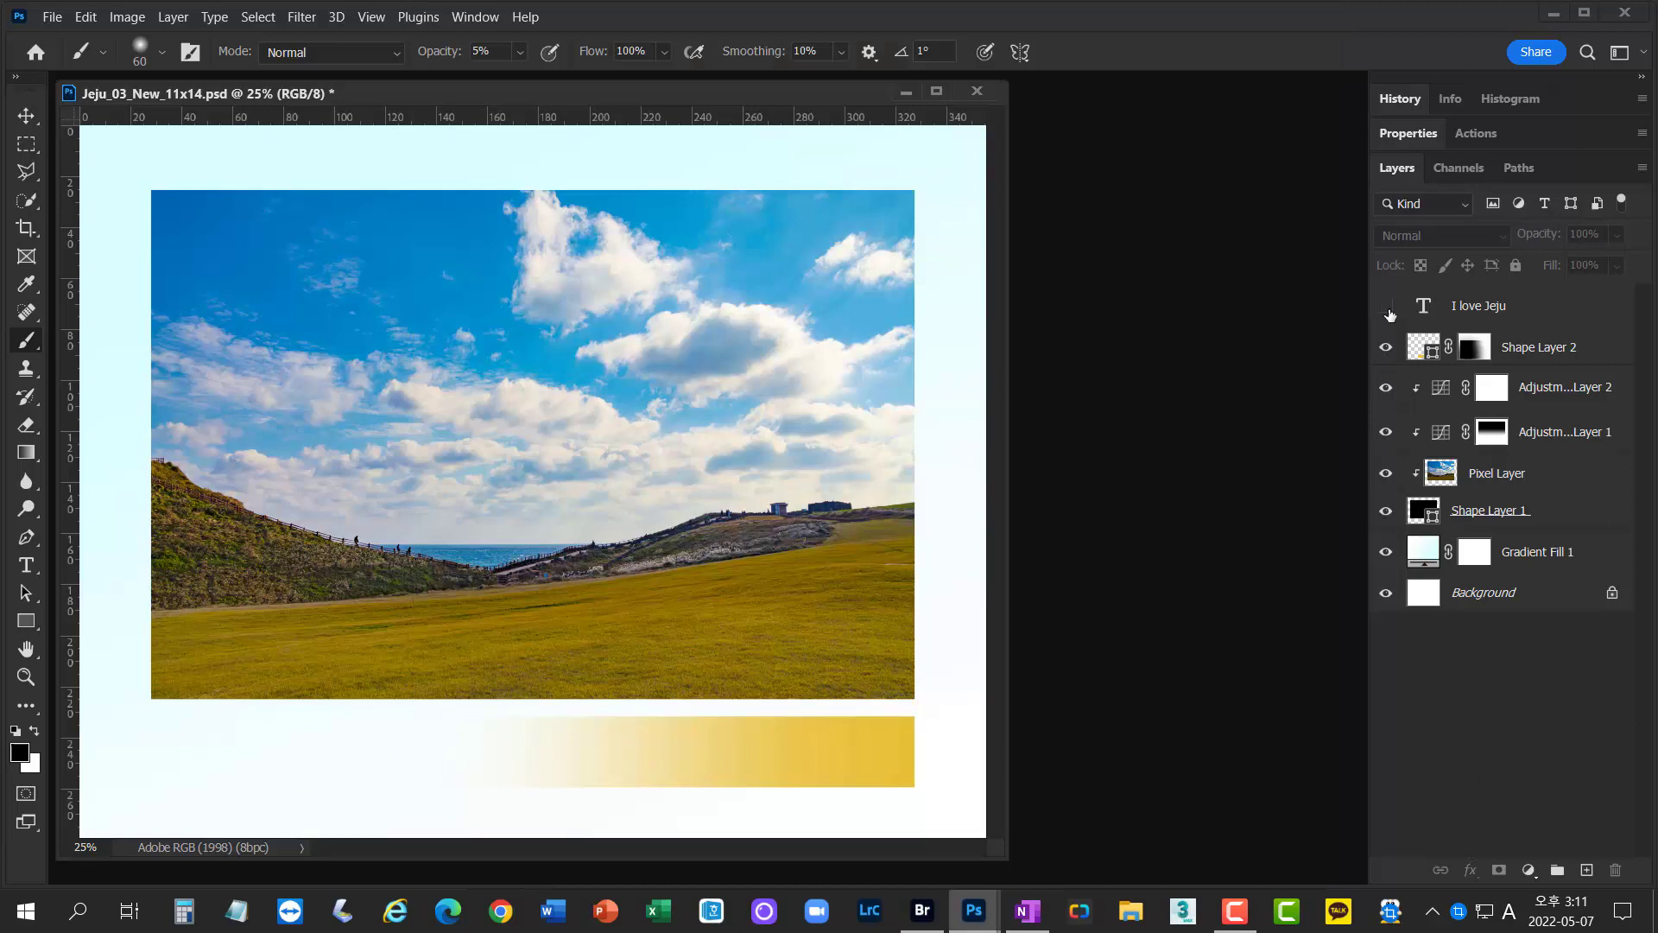
left_click(1388, 309)
left_click(1388, 309)
left_click(1388, 307)
left_click(1386, 348)
left_click(1386, 348)
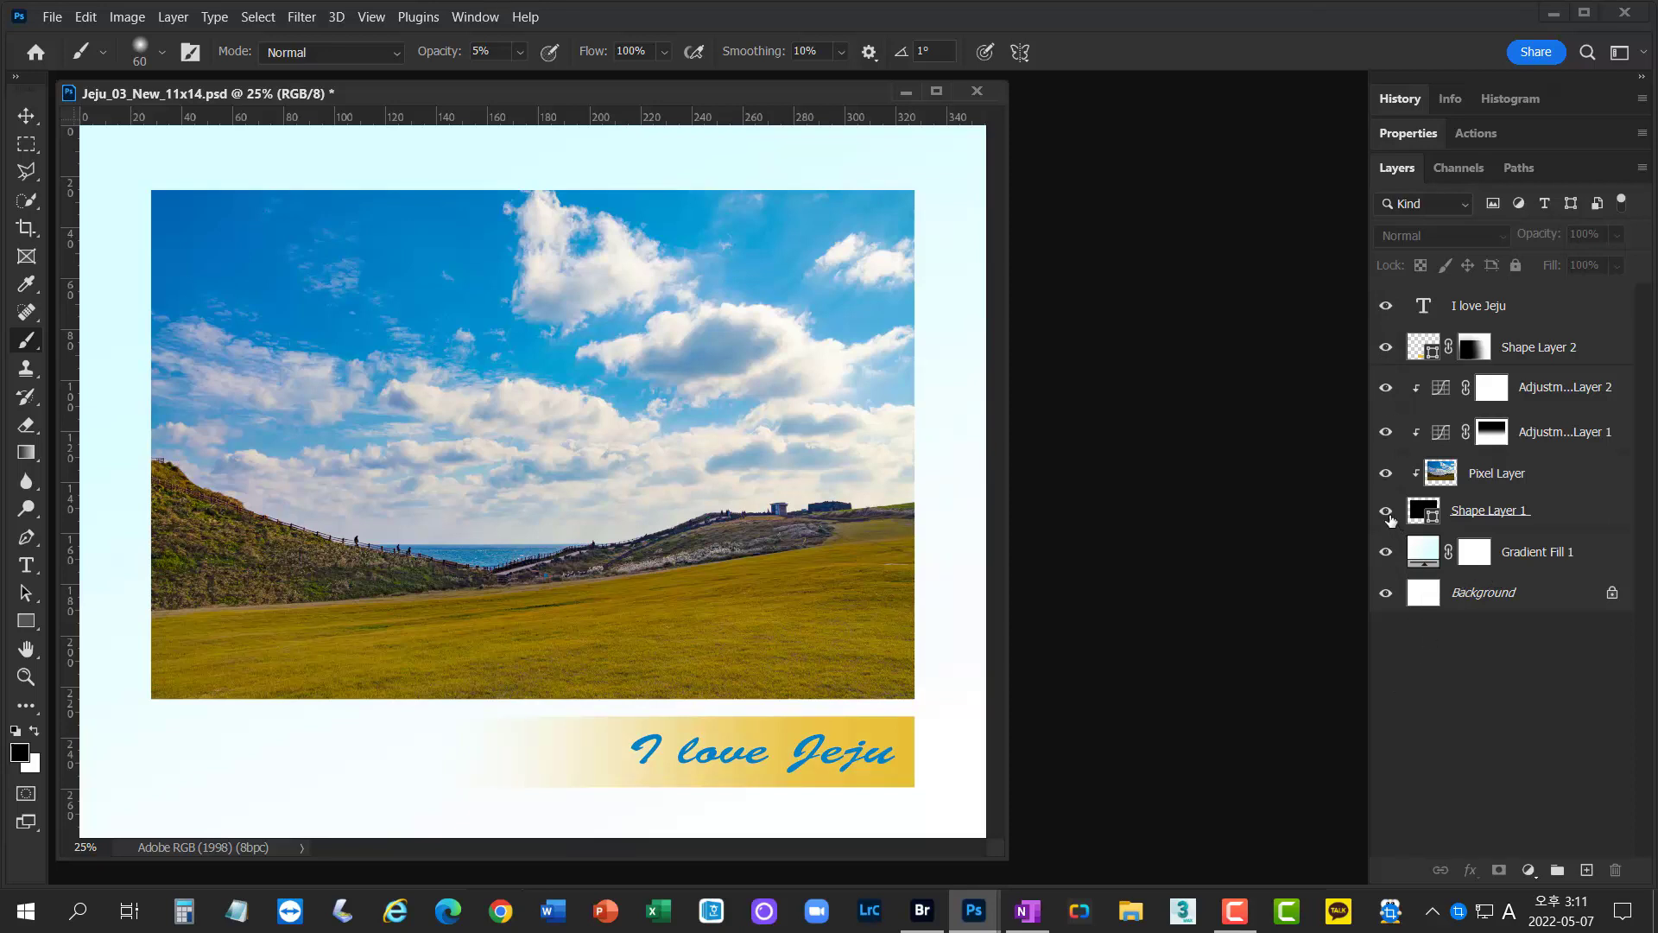
- Hide and reshow all layers from Shape Layer 1 up to the text layer, and isolate Shape Layer 1 before restoring every layer
left_click_drag(1387, 513, 1386, 306)
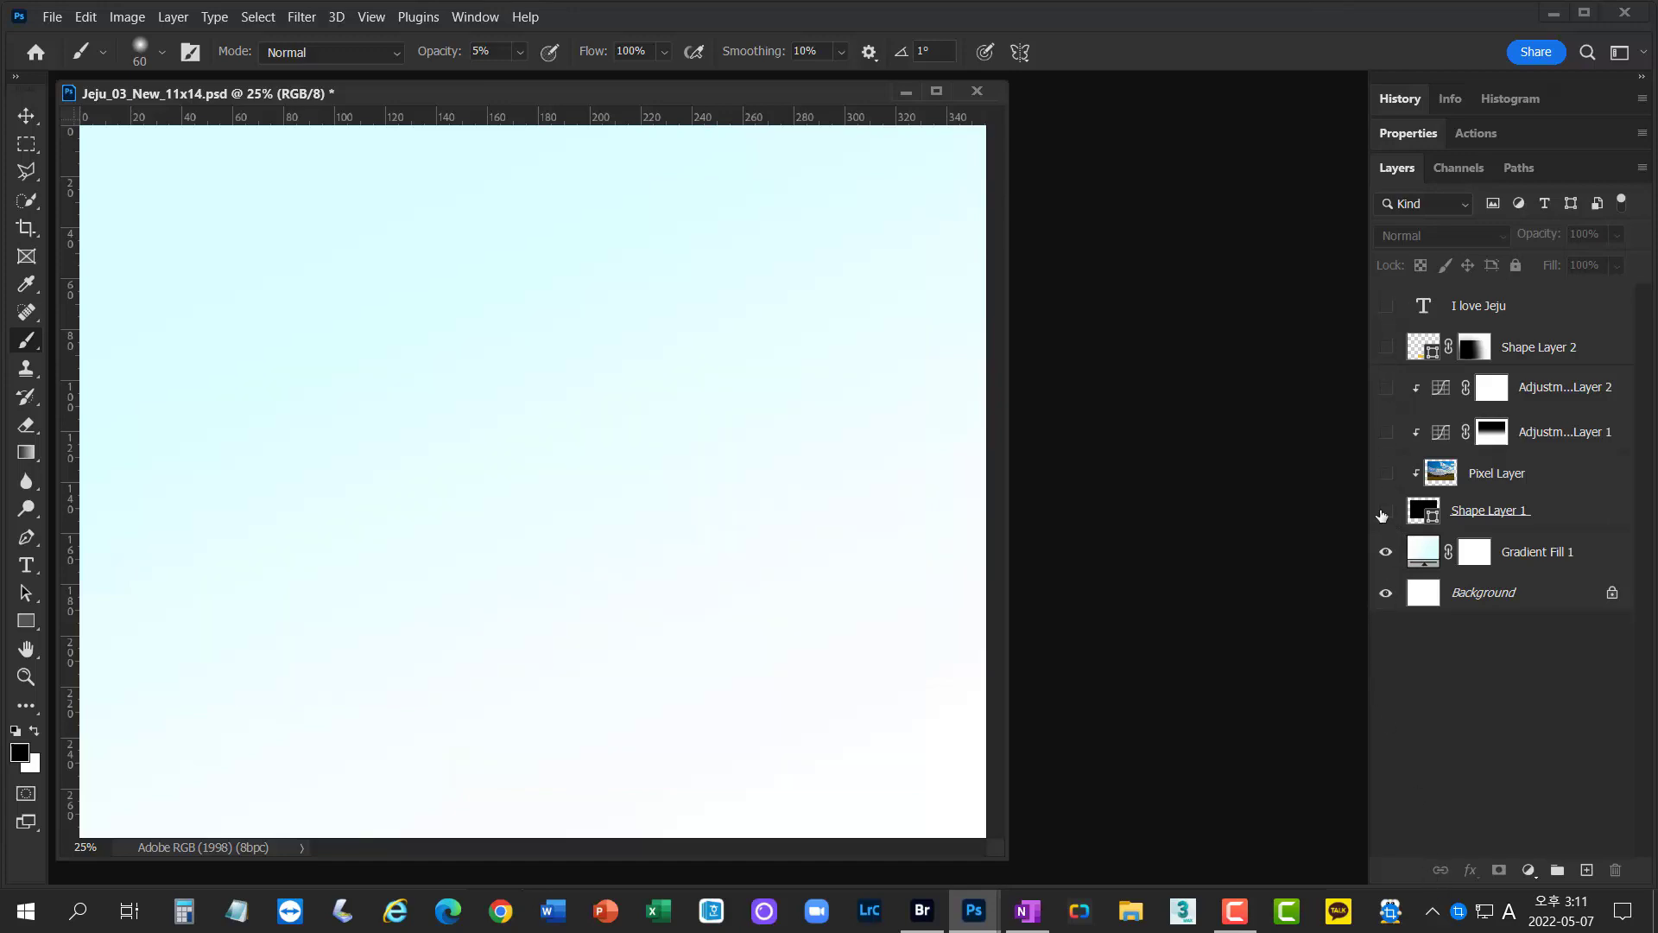
left_click_drag(1381, 515, 1386, 298)
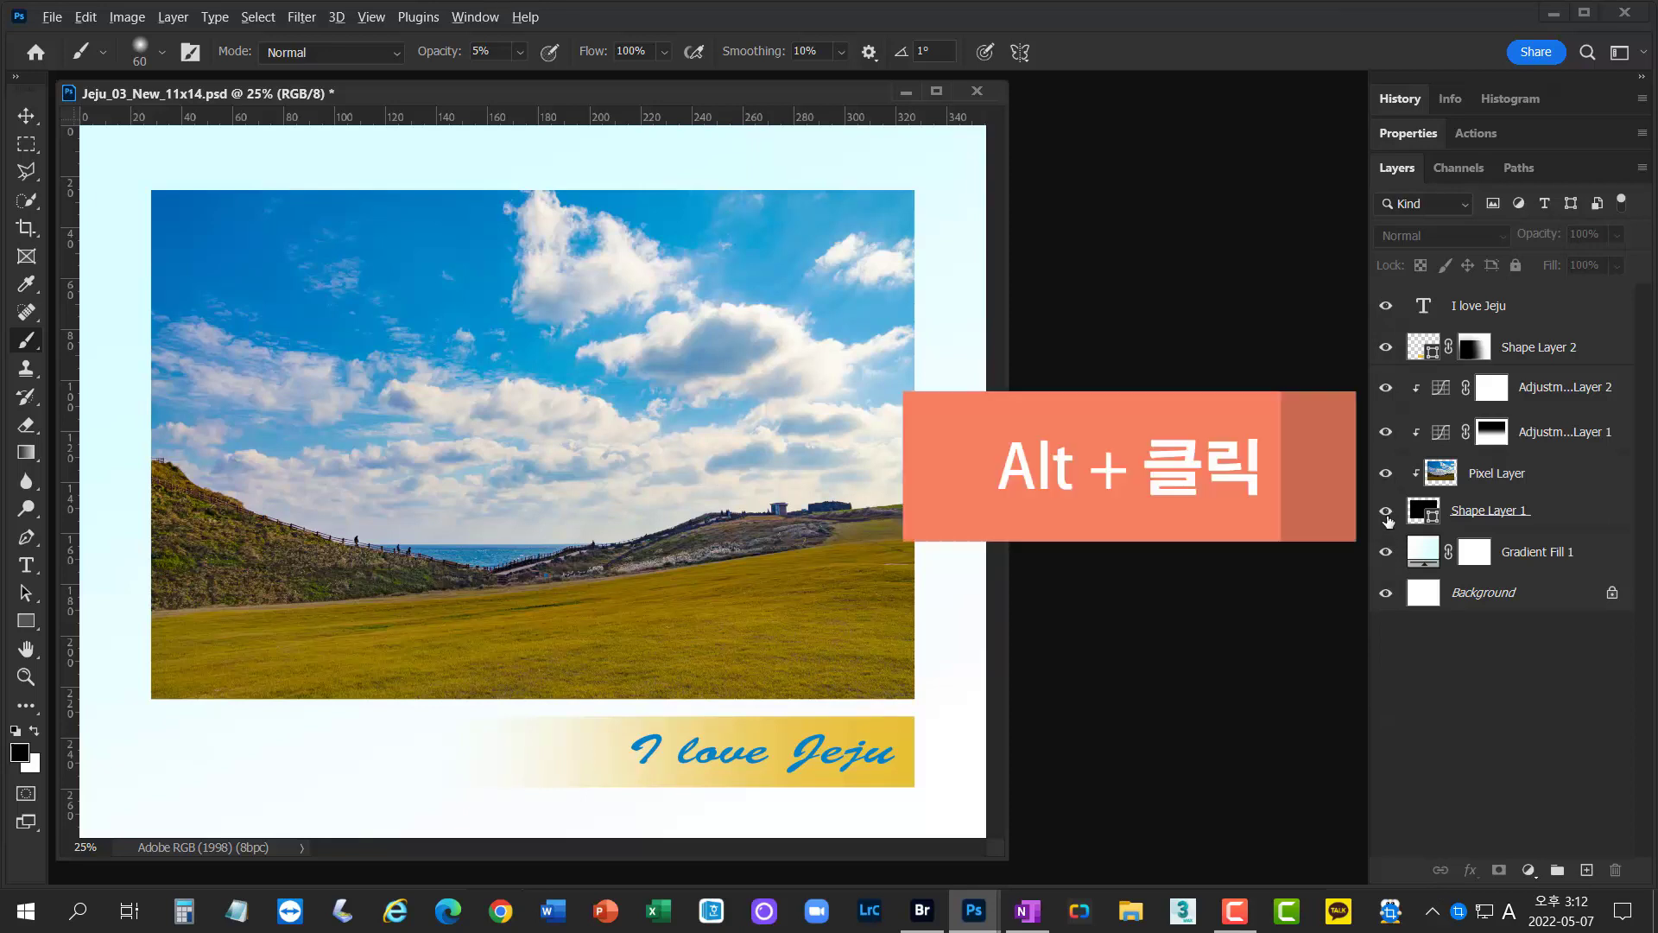
left_click(1386, 516, "alt")
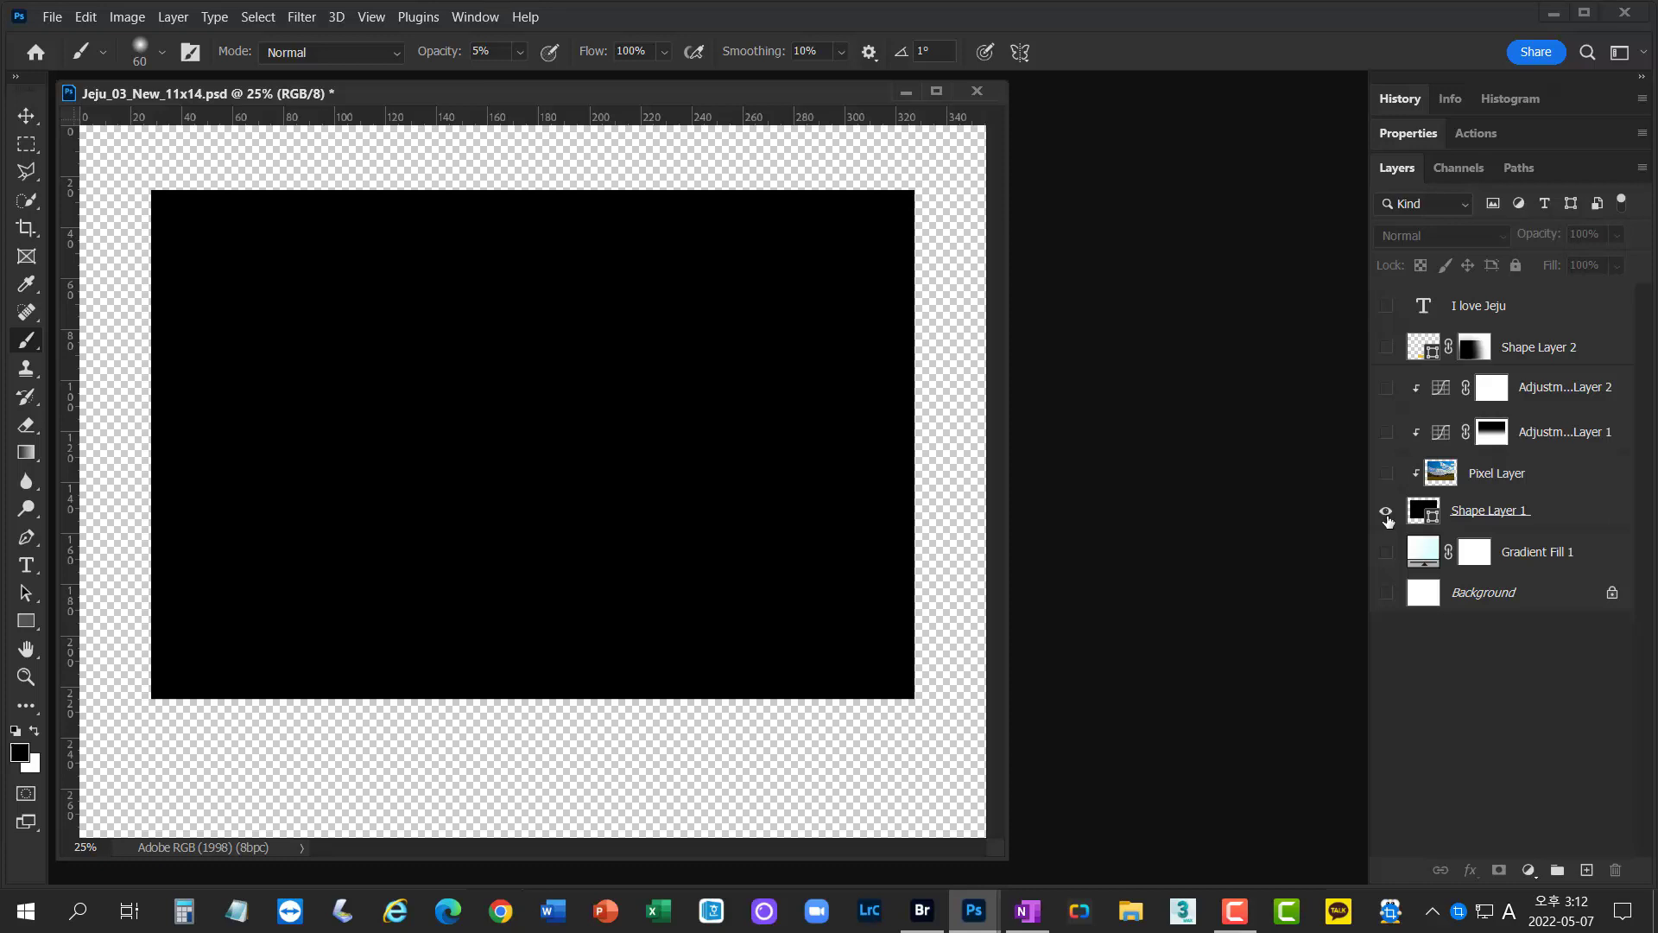
left_click(1386, 515, "alt")
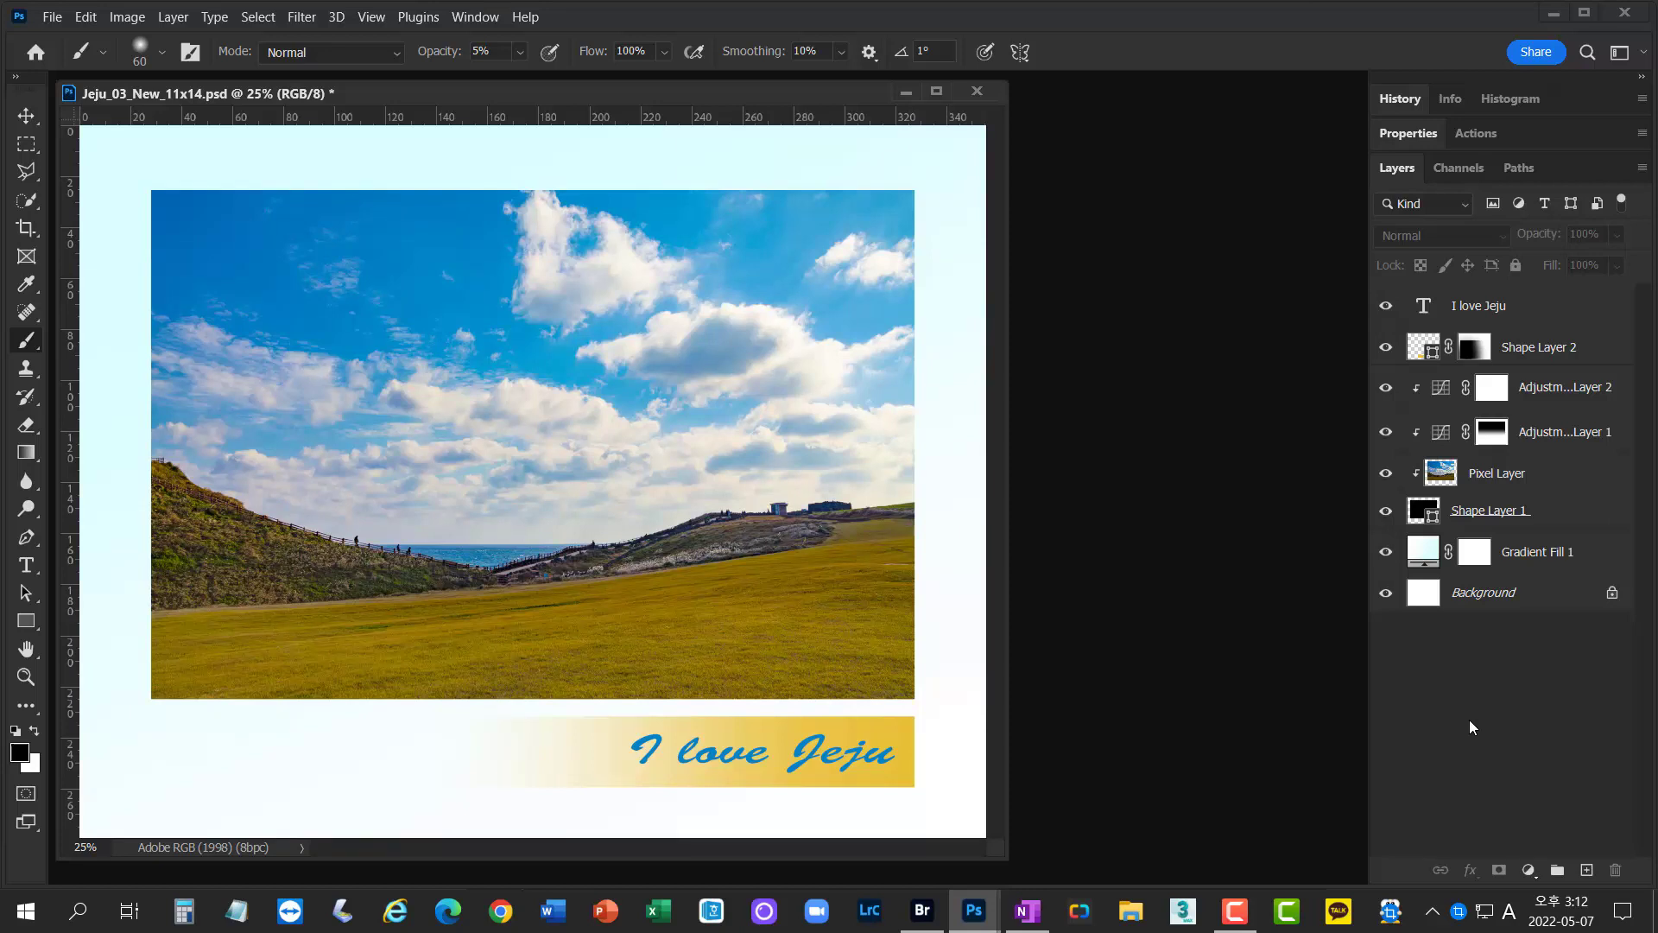
- Select Shape Layer 1 and toggle its visibility off and on to compare the image
left_click(1516, 518)
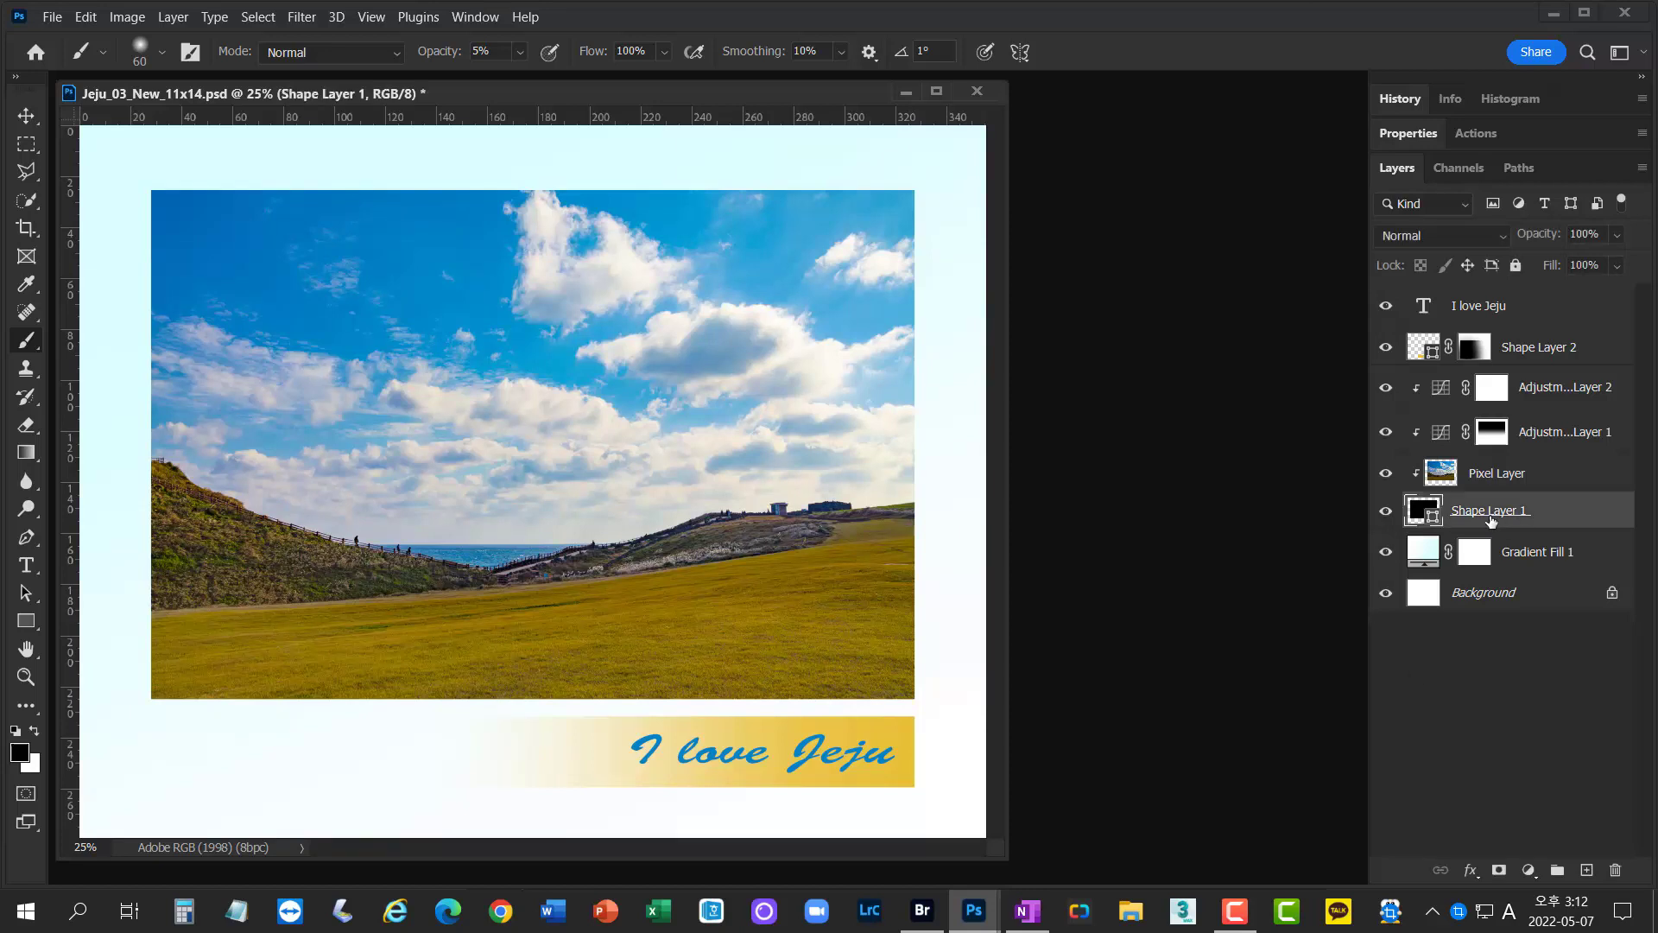
left_click(1385, 516)
left_click(1385, 515)
left_click(1385, 515)
left_click(1385, 516)
- Select Adjustment Layer 2 while it is hidden and compare the photo with its adjustment off and on, leaving it visible
left_click(1386, 387)
left_click(1542, 405)
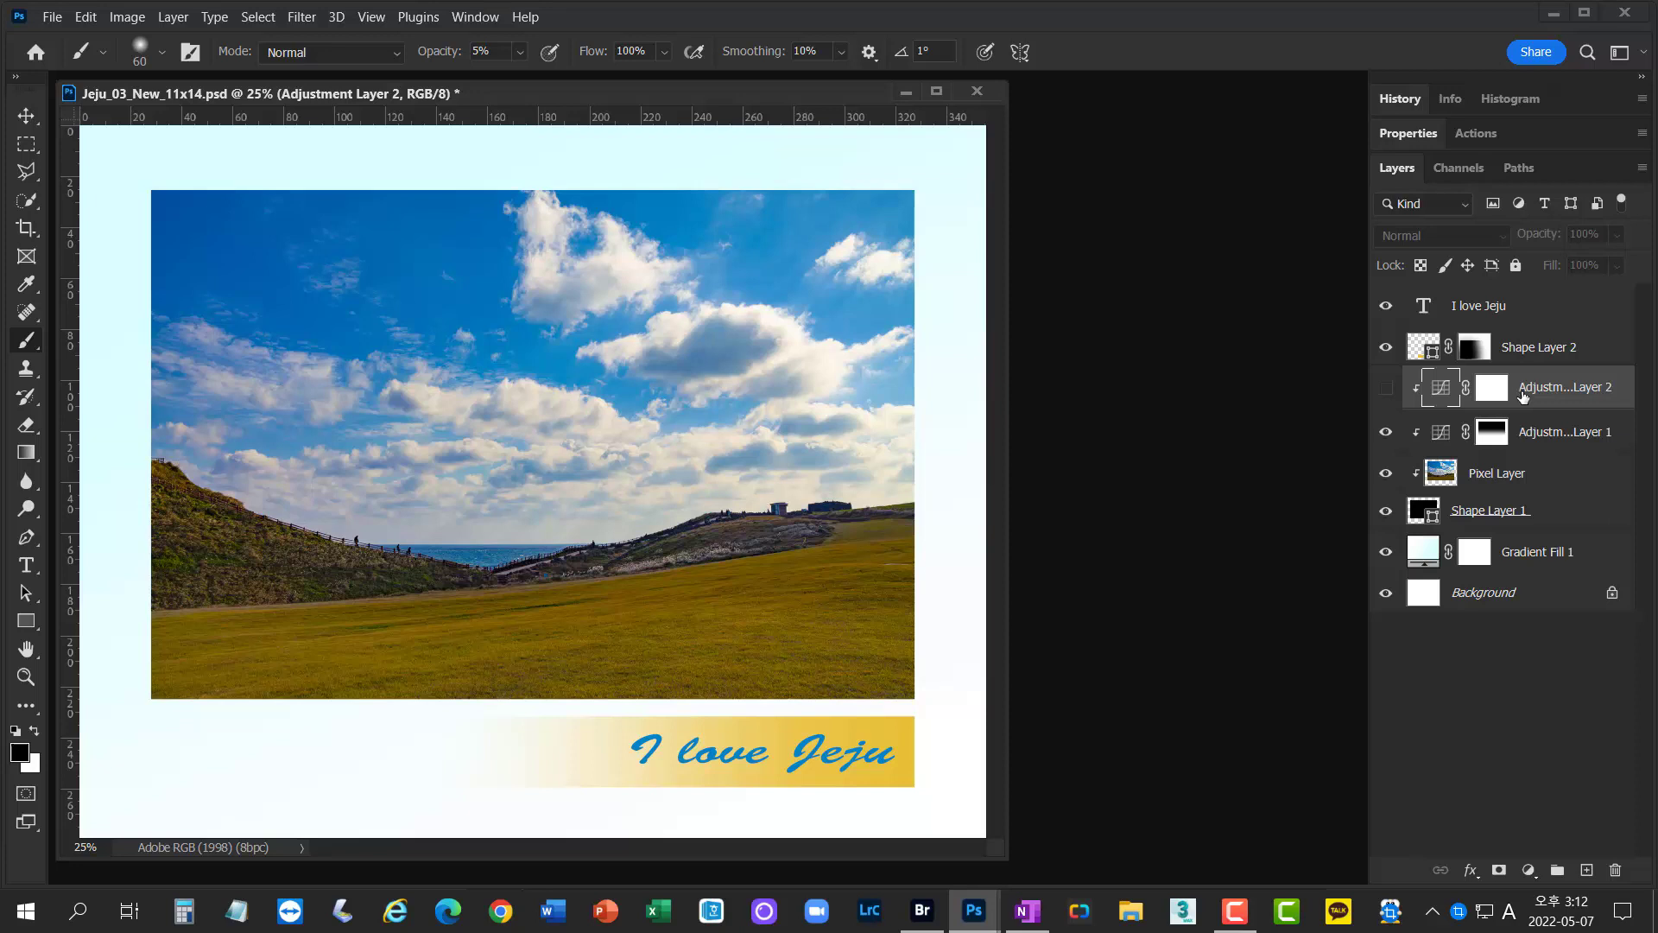
left_click(1386, 389)
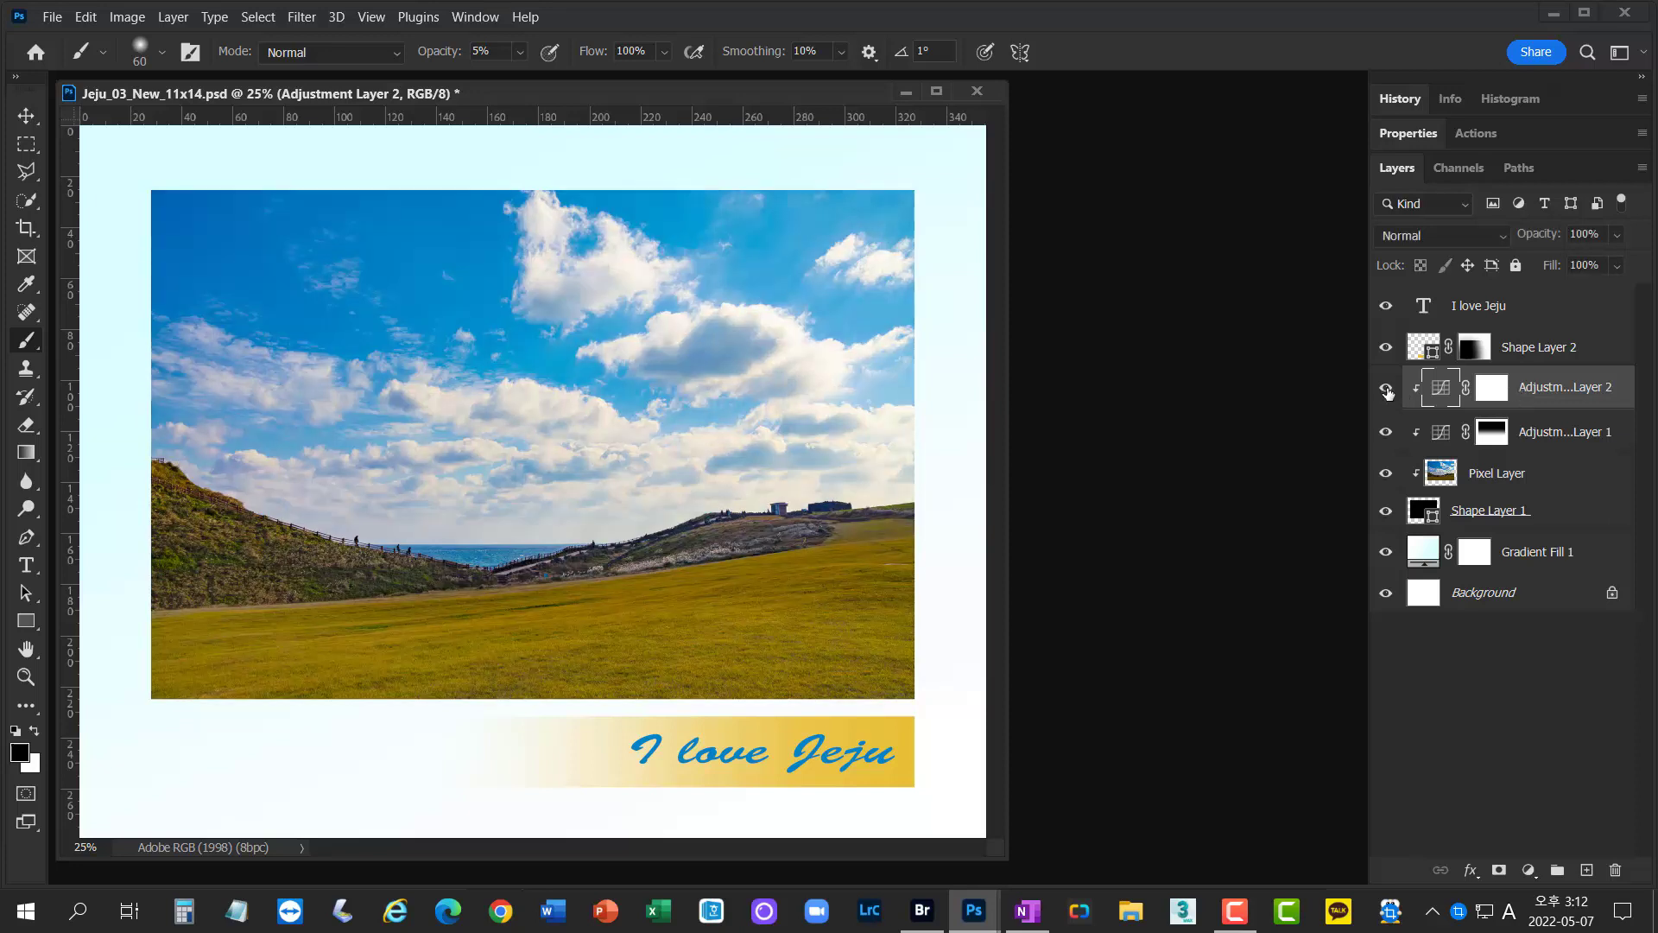
left_click(1387, 391)
left_click(1386, 390)
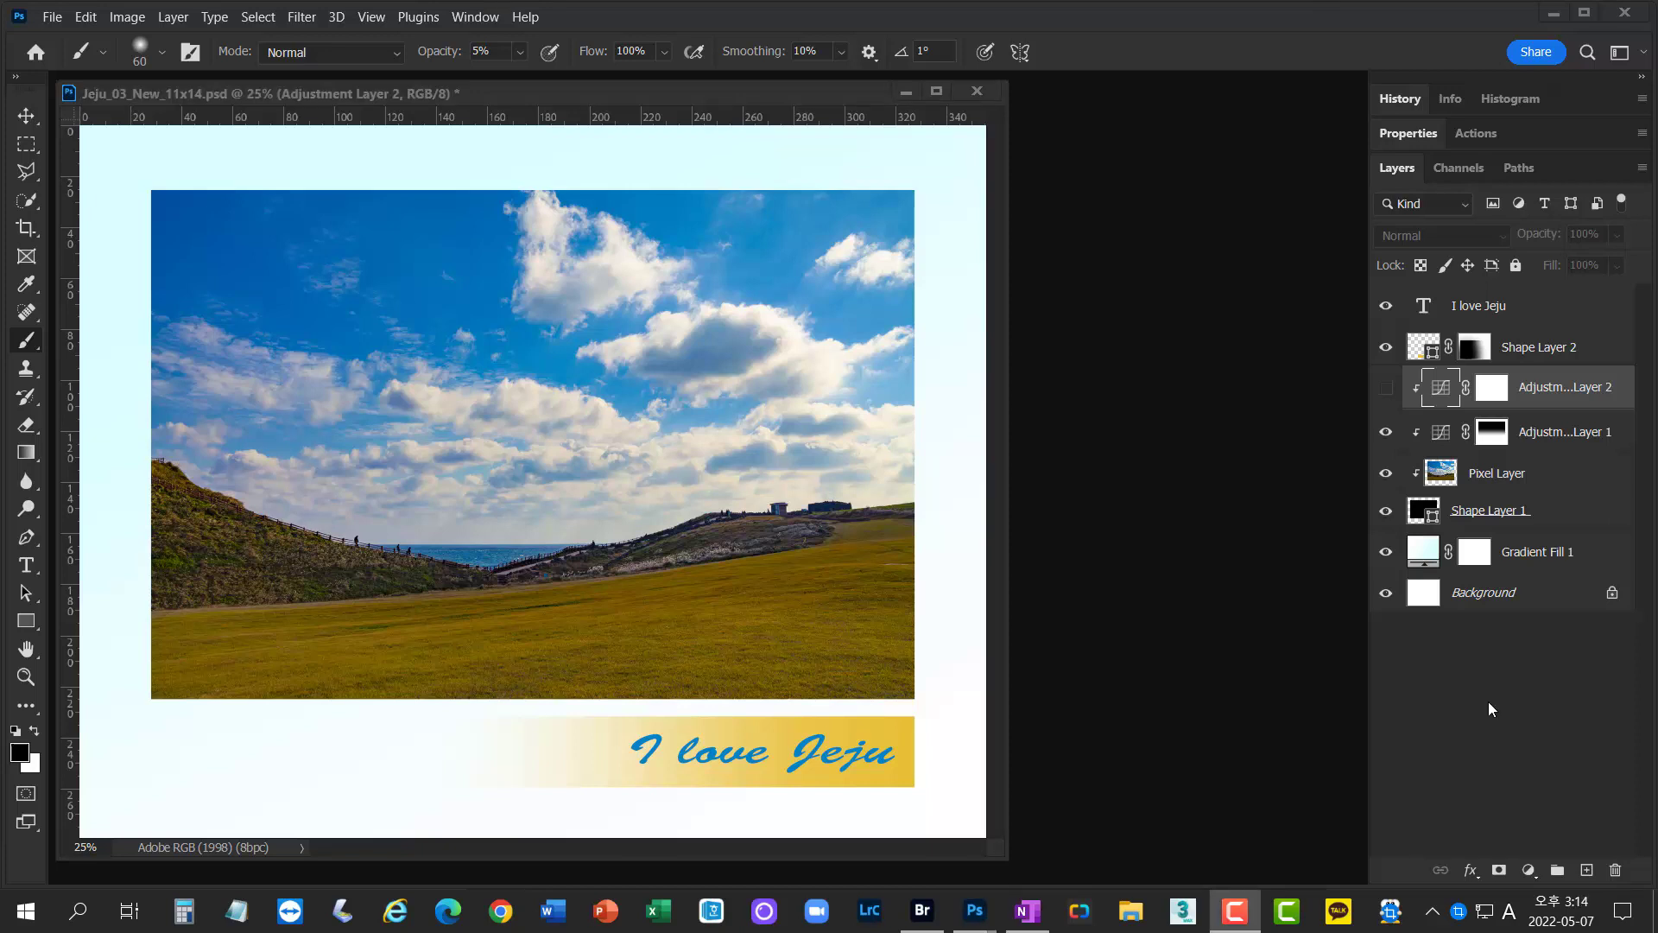
left_click(1387, 391)
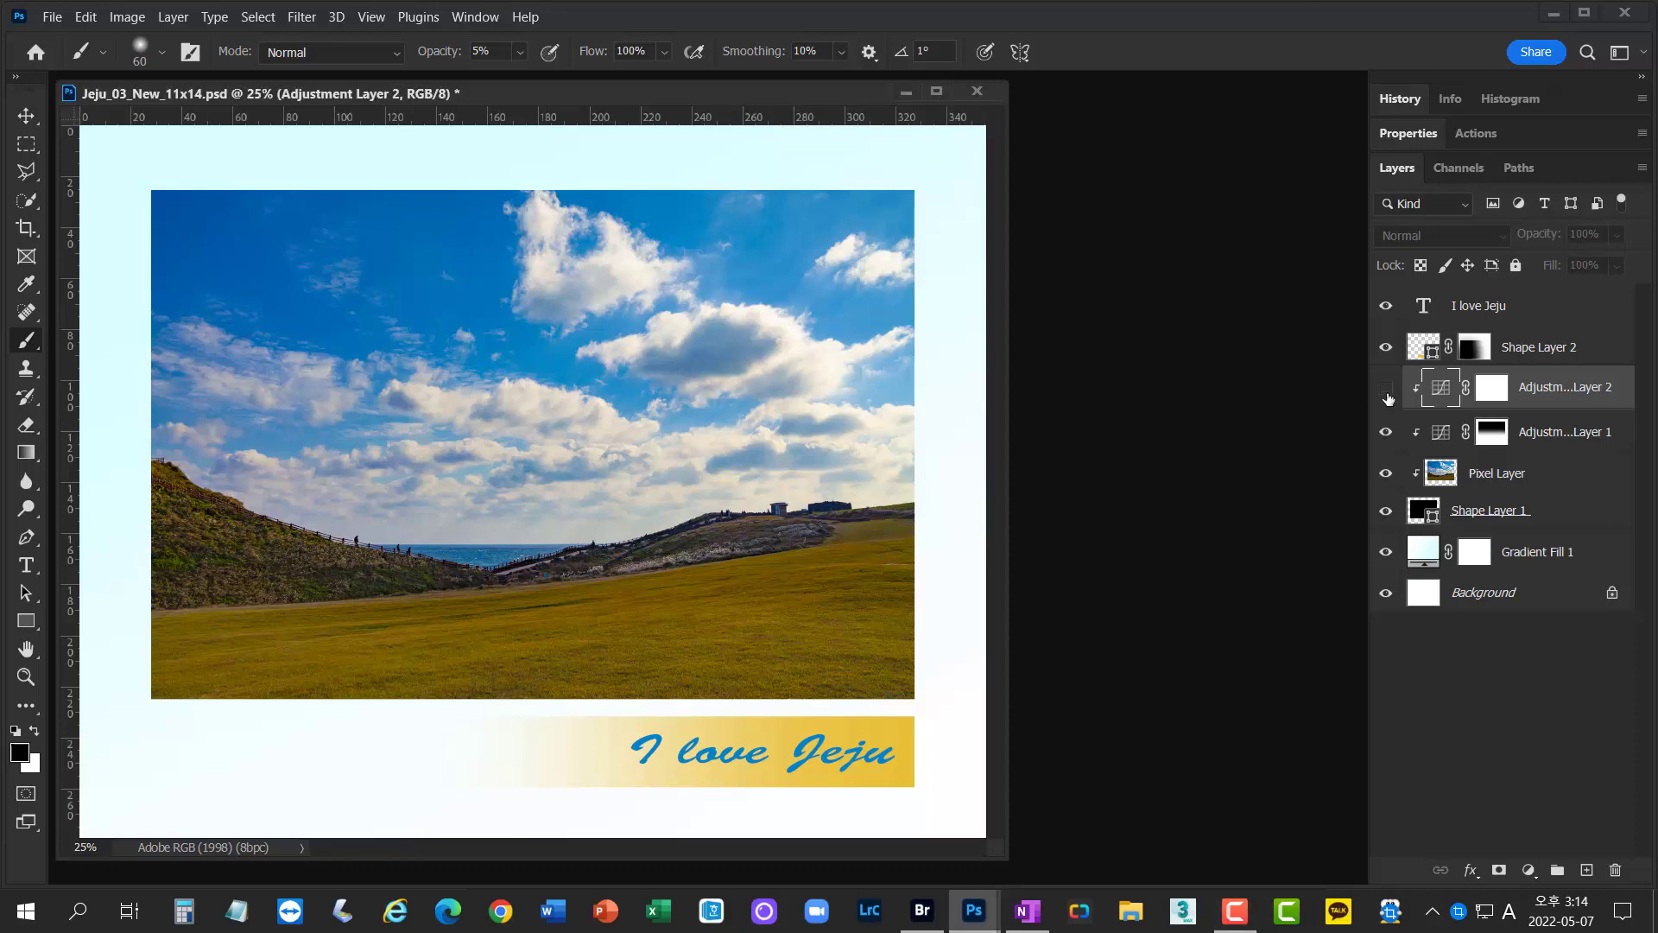
left_click(1387, 388)
- Clear the layer selection and select Shape Layer 2, Adjustment Layer 2, Pixel Layer, Shape Layer 1 and Gradient Fill 1 one after another
left_click(1501, 724)
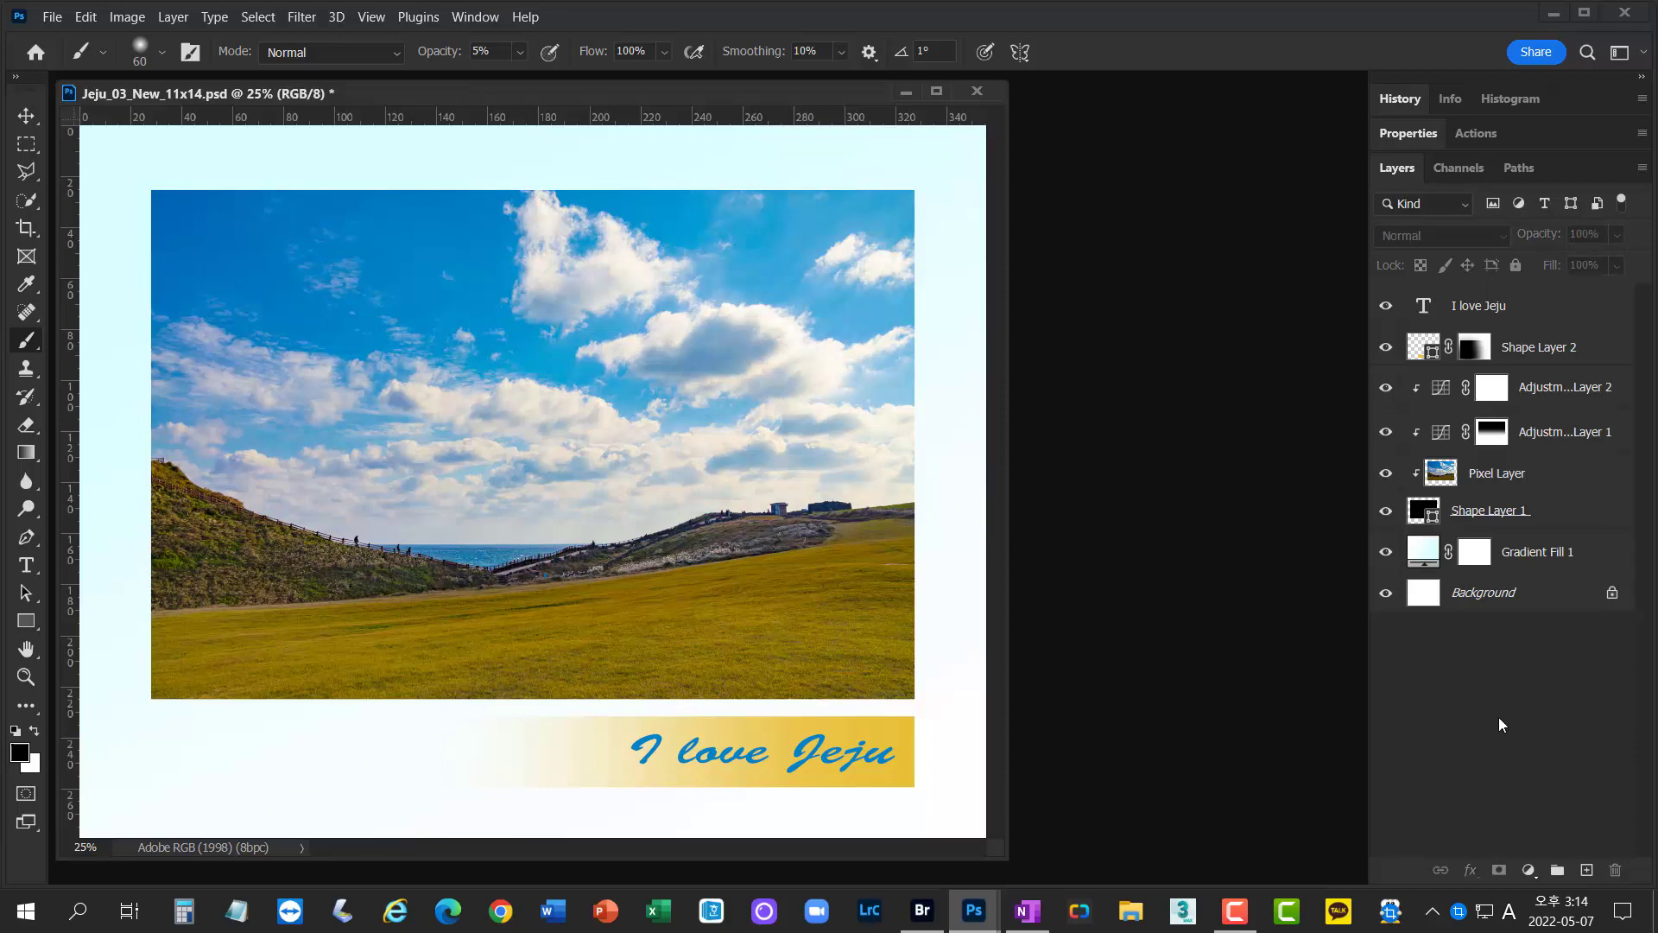
left_click(1525, 346)
left_click(1559, 394)
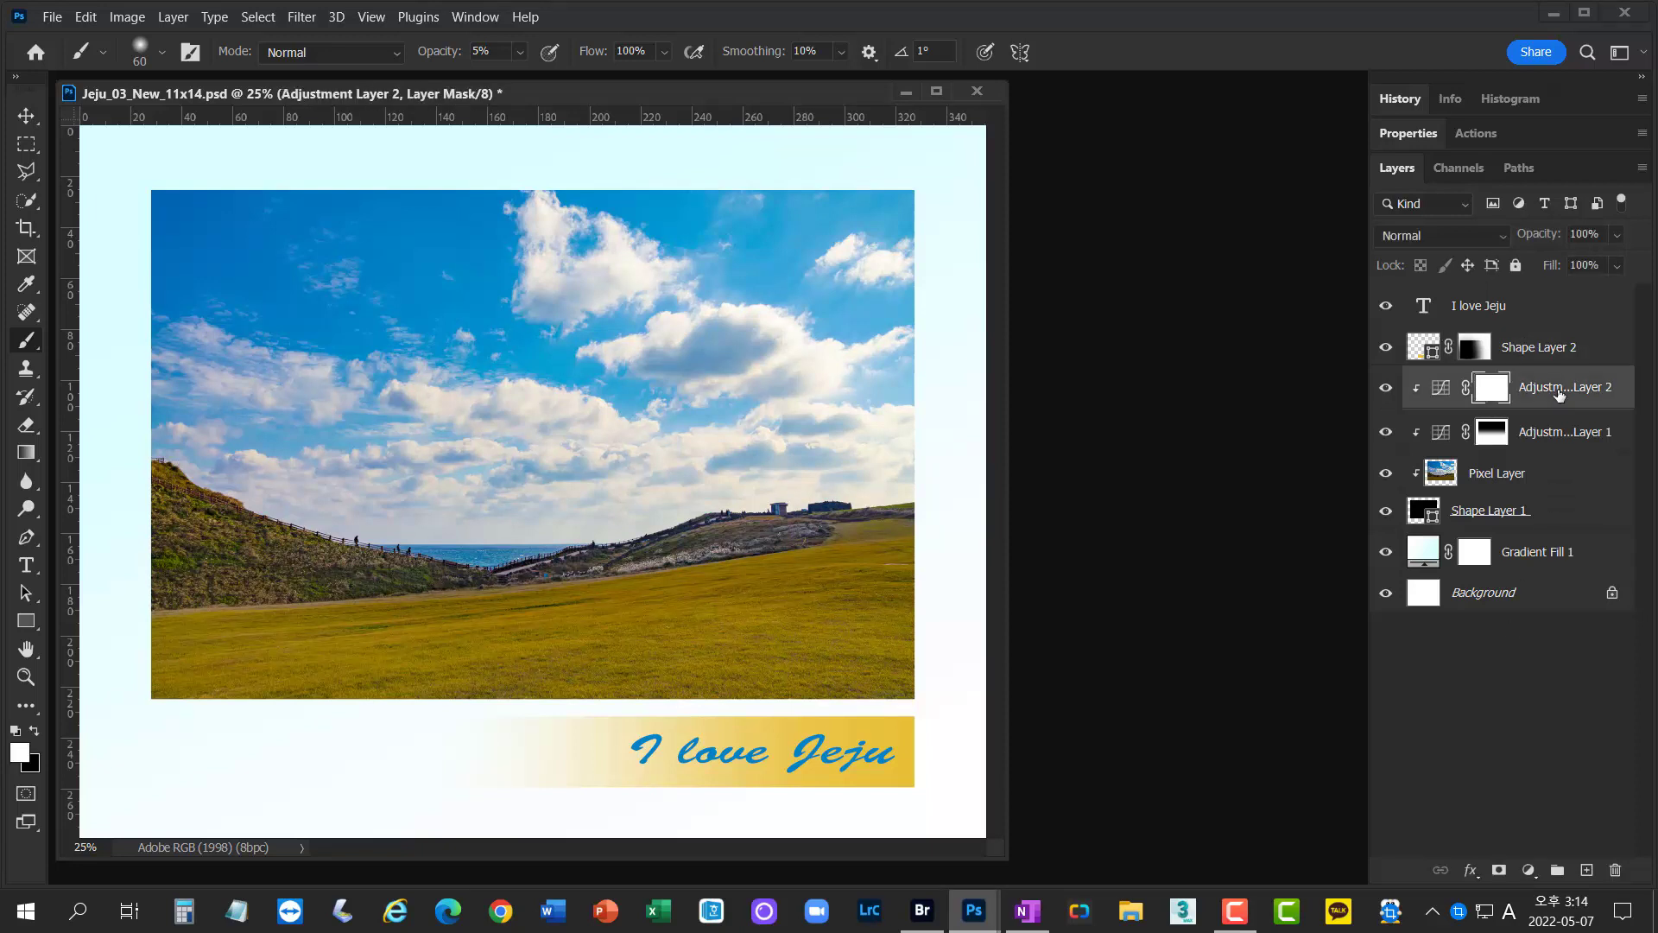
left_click(1553, 473)
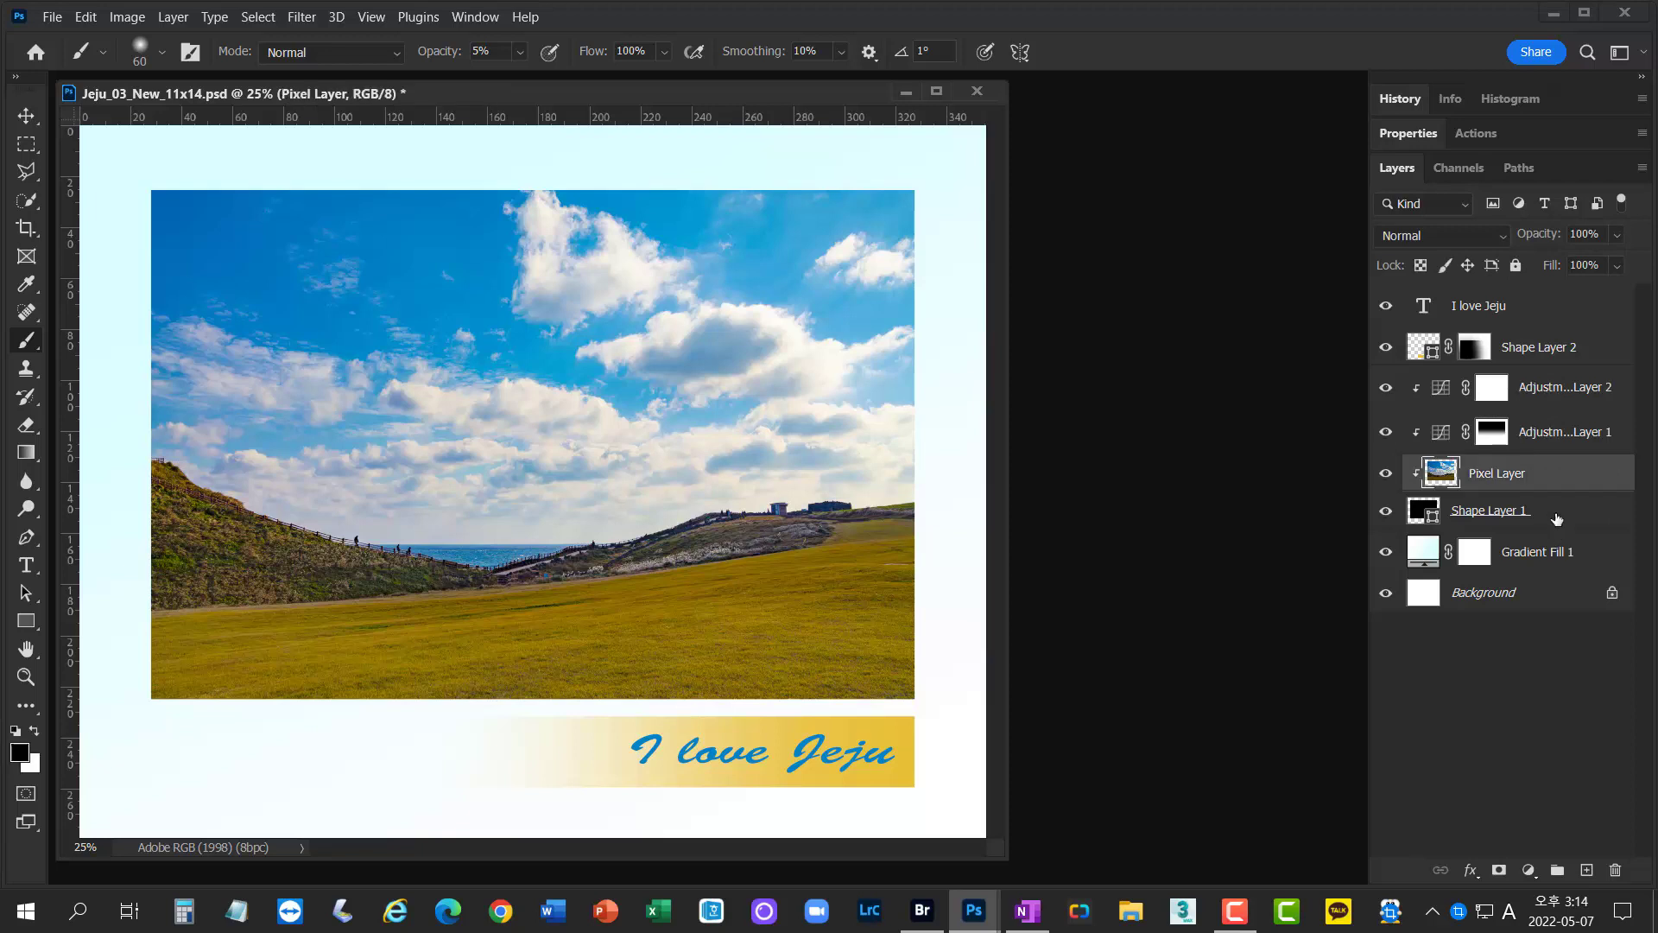
left_click(1557, 517)
left_click(1557, 552)
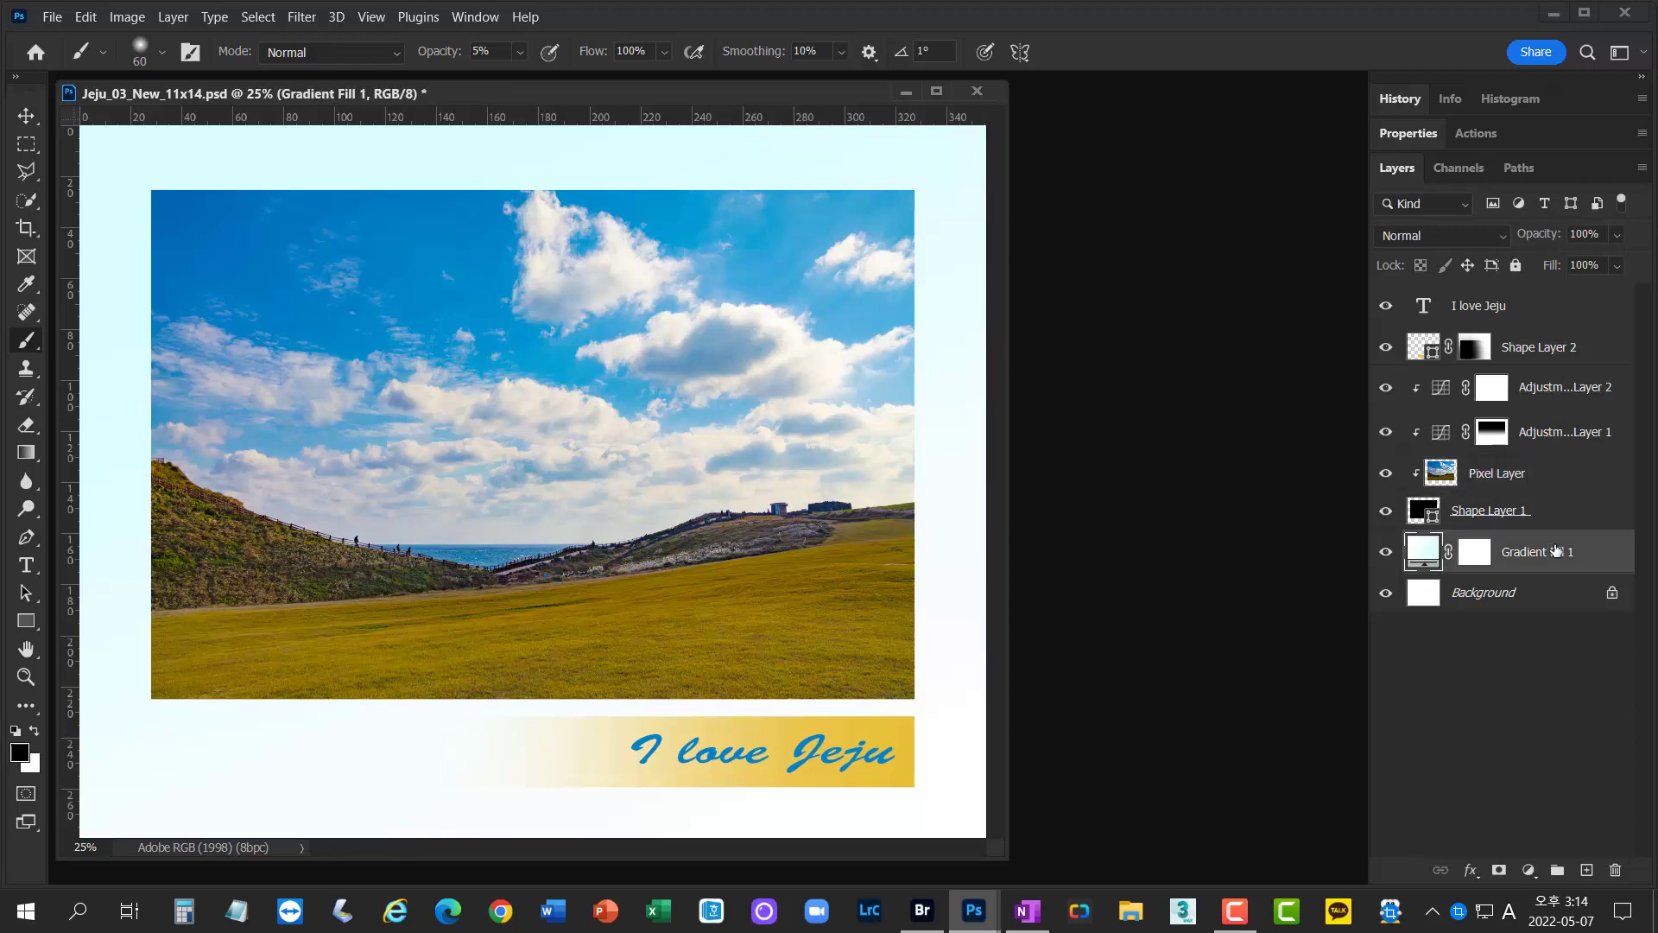
- Deselect all layers and try to paint on the photo with the Brush tool, dismissing the resulting dialog
left_click(1508, 696)
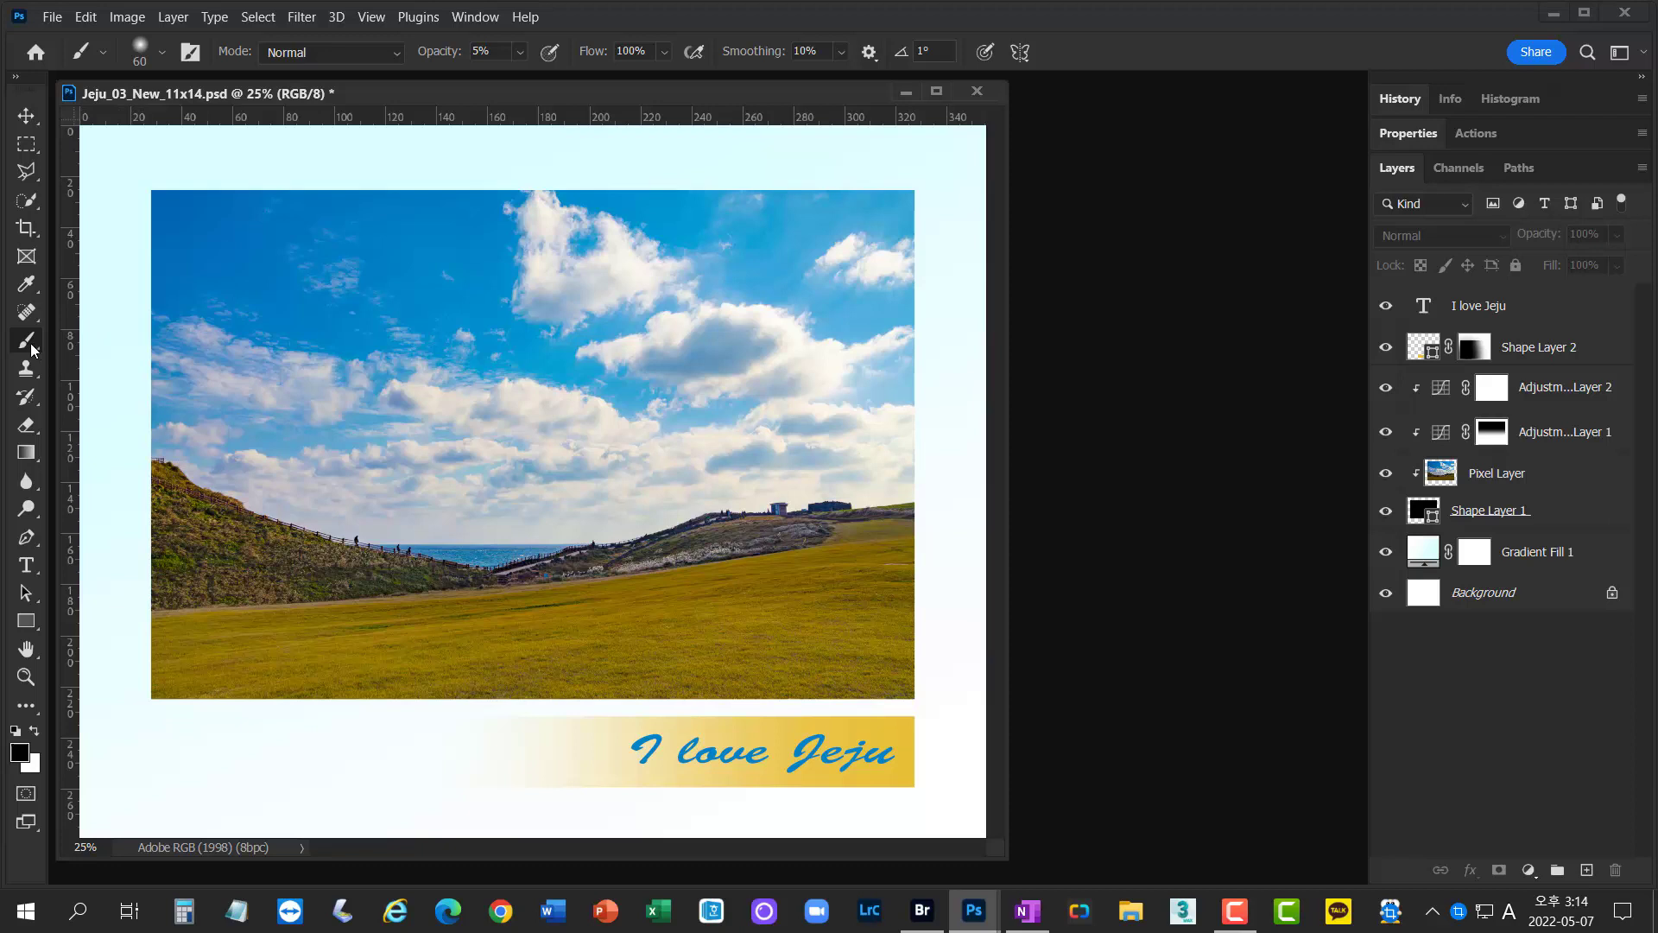
left_click(467, 431)
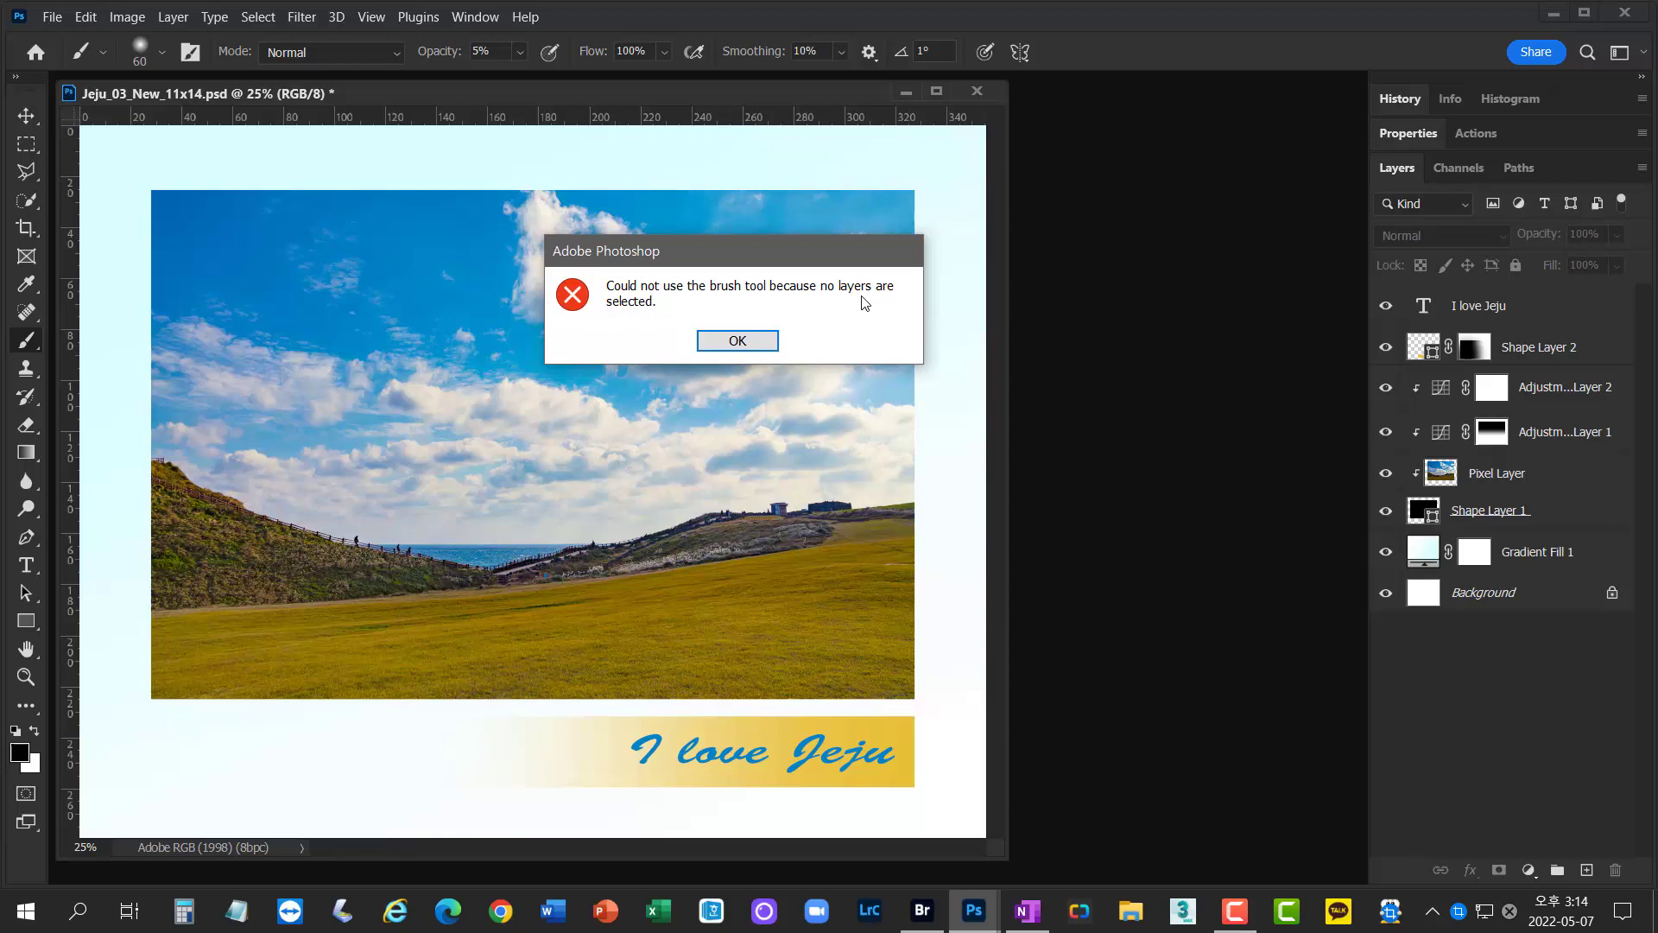
key("Return")
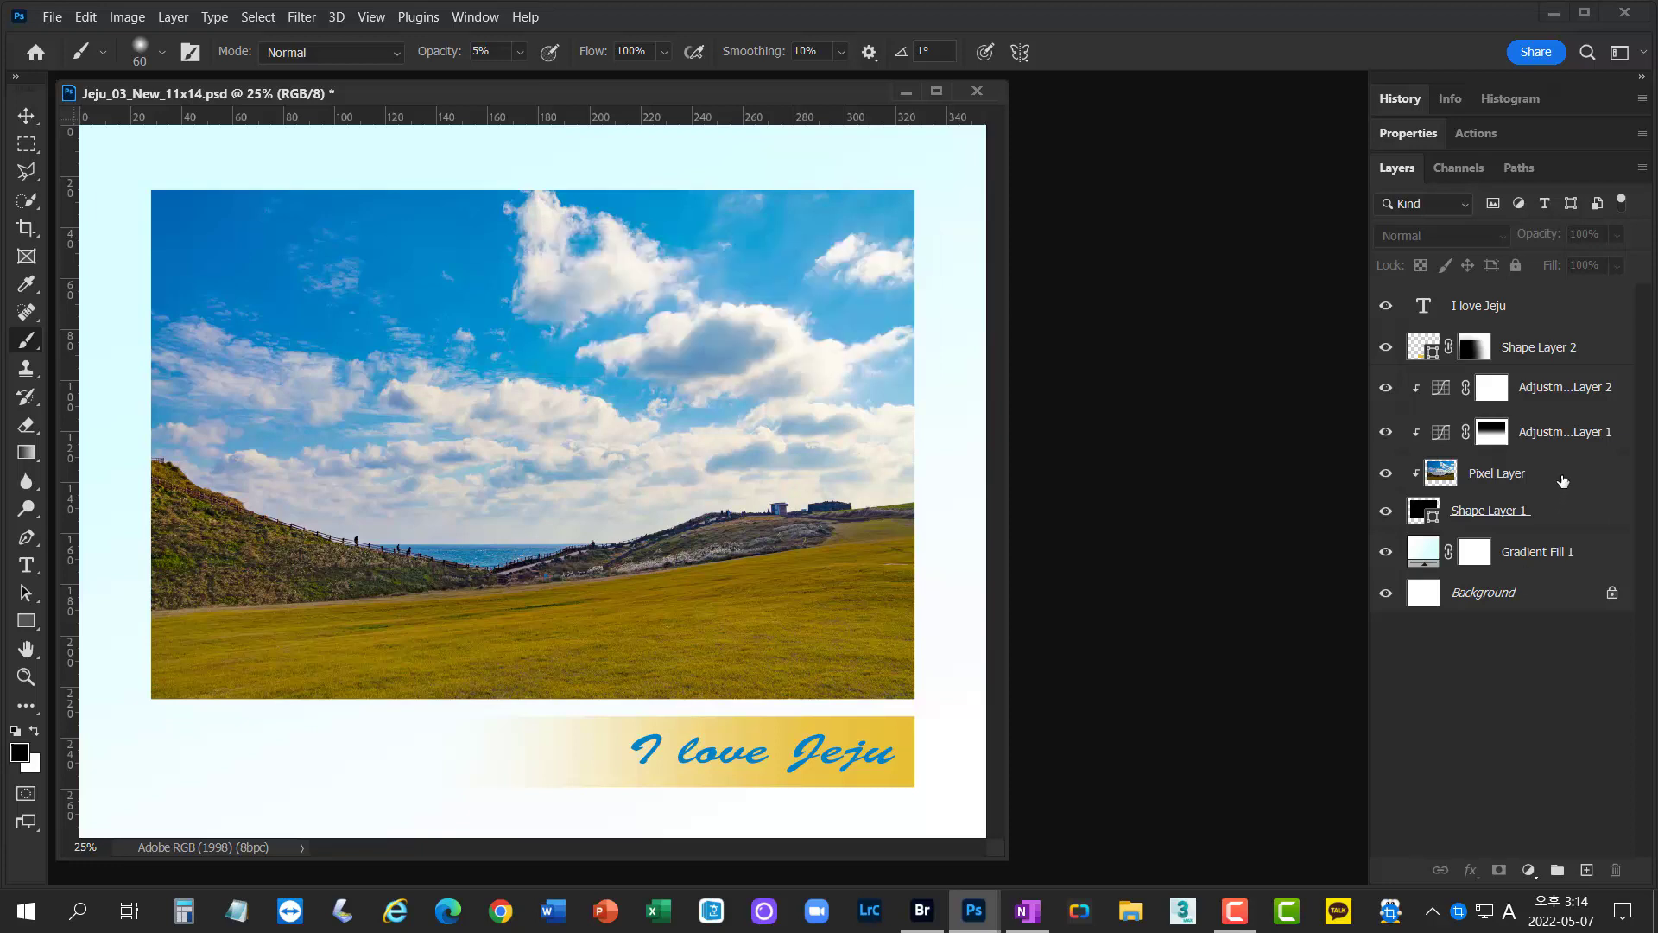
- Paint a black zigzag across the sky on the Pixel Layer with brush opacity at 100%, and undo the stroke
left_click(1563, 481)
key("0")
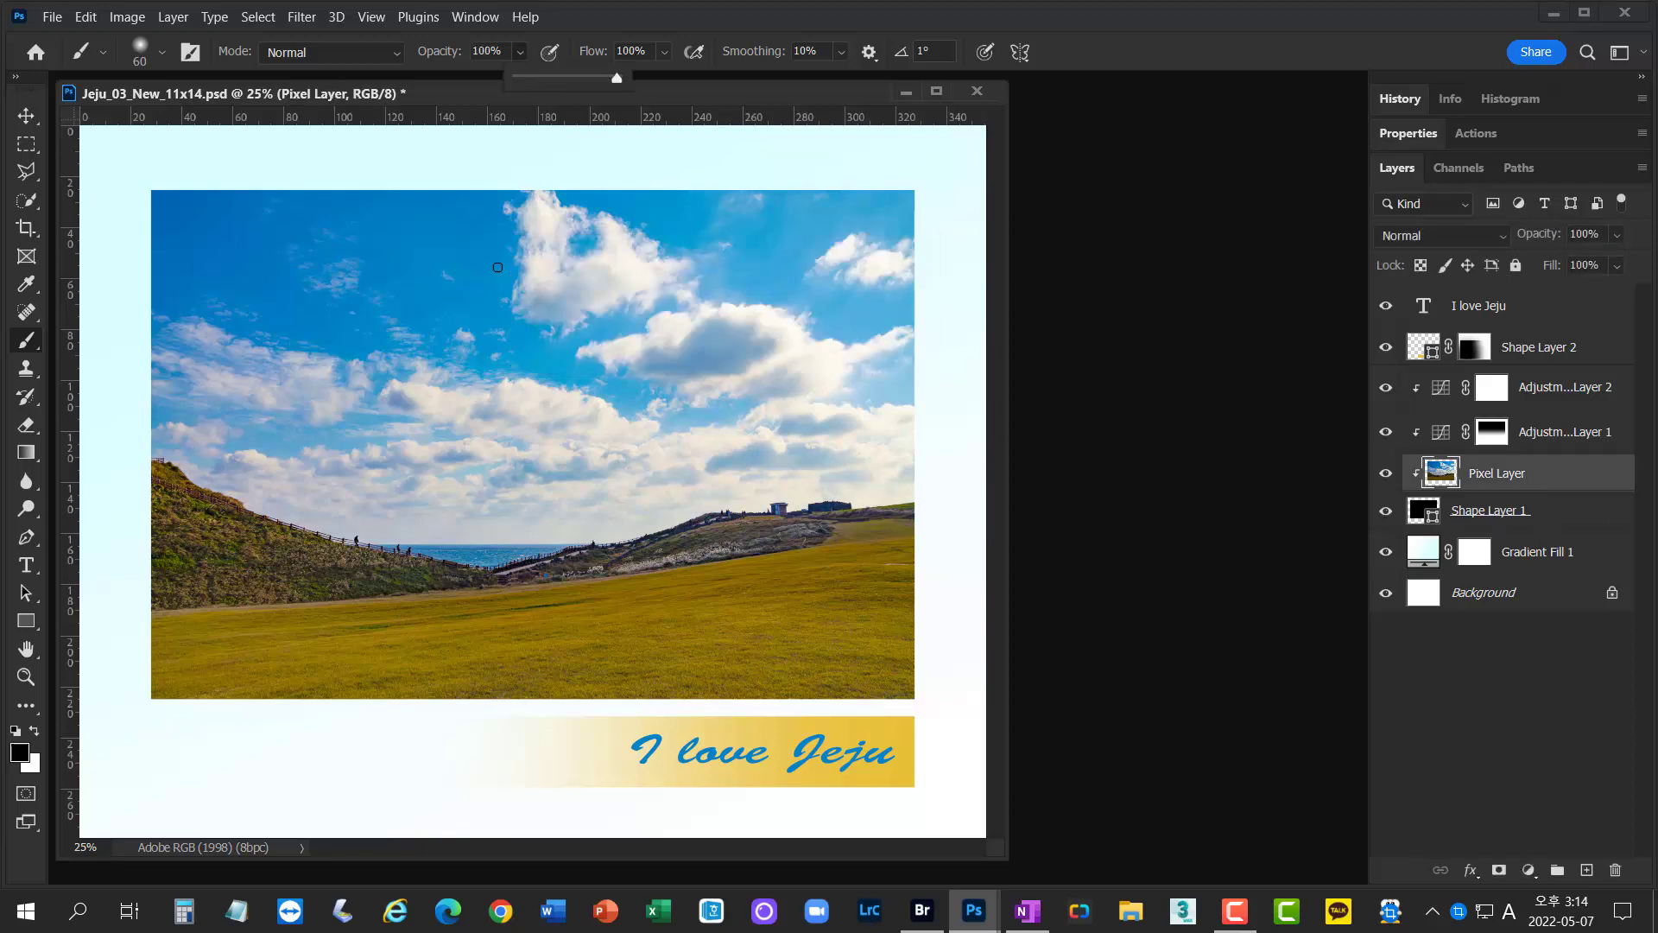
left_click_drag(498, 231, 460, 340)
mouse_move(623, 306)
left_mouse_down()
mouse_move(719, 388)
mouse_move(755, 451)
left_mouse_up()
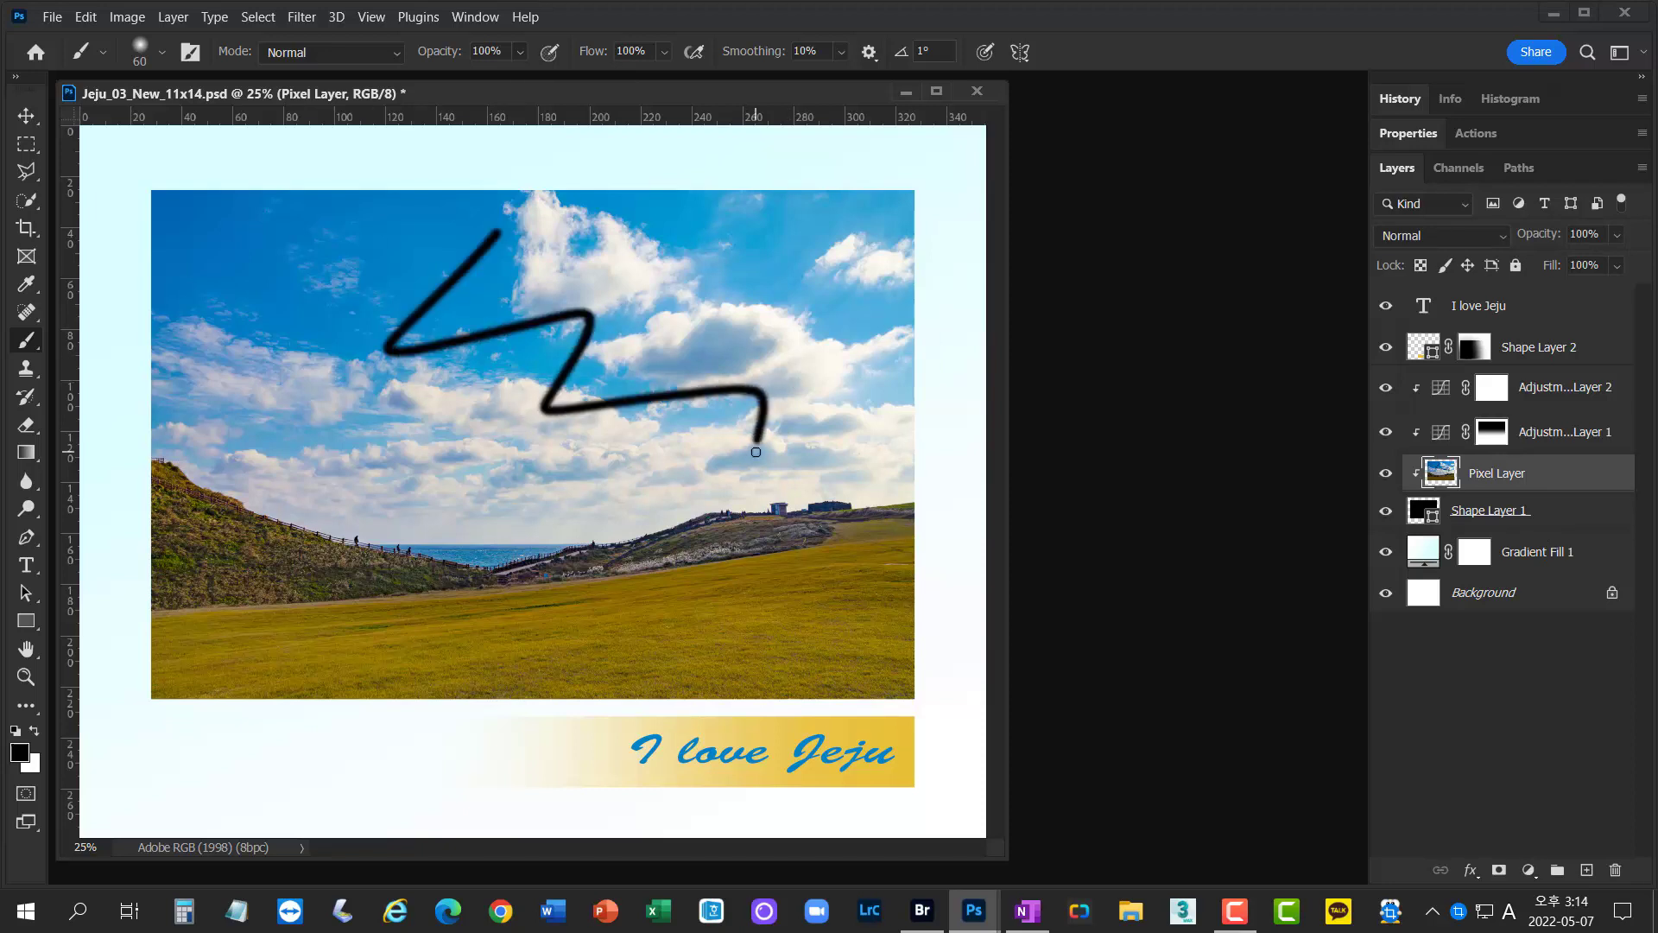
key("ctrl+z")
- Paint a black zigzag in the upper-right area of the Background layer, and isolate that layer while toggling Gradient Fill 1 on and off
left_click(1554, 557)
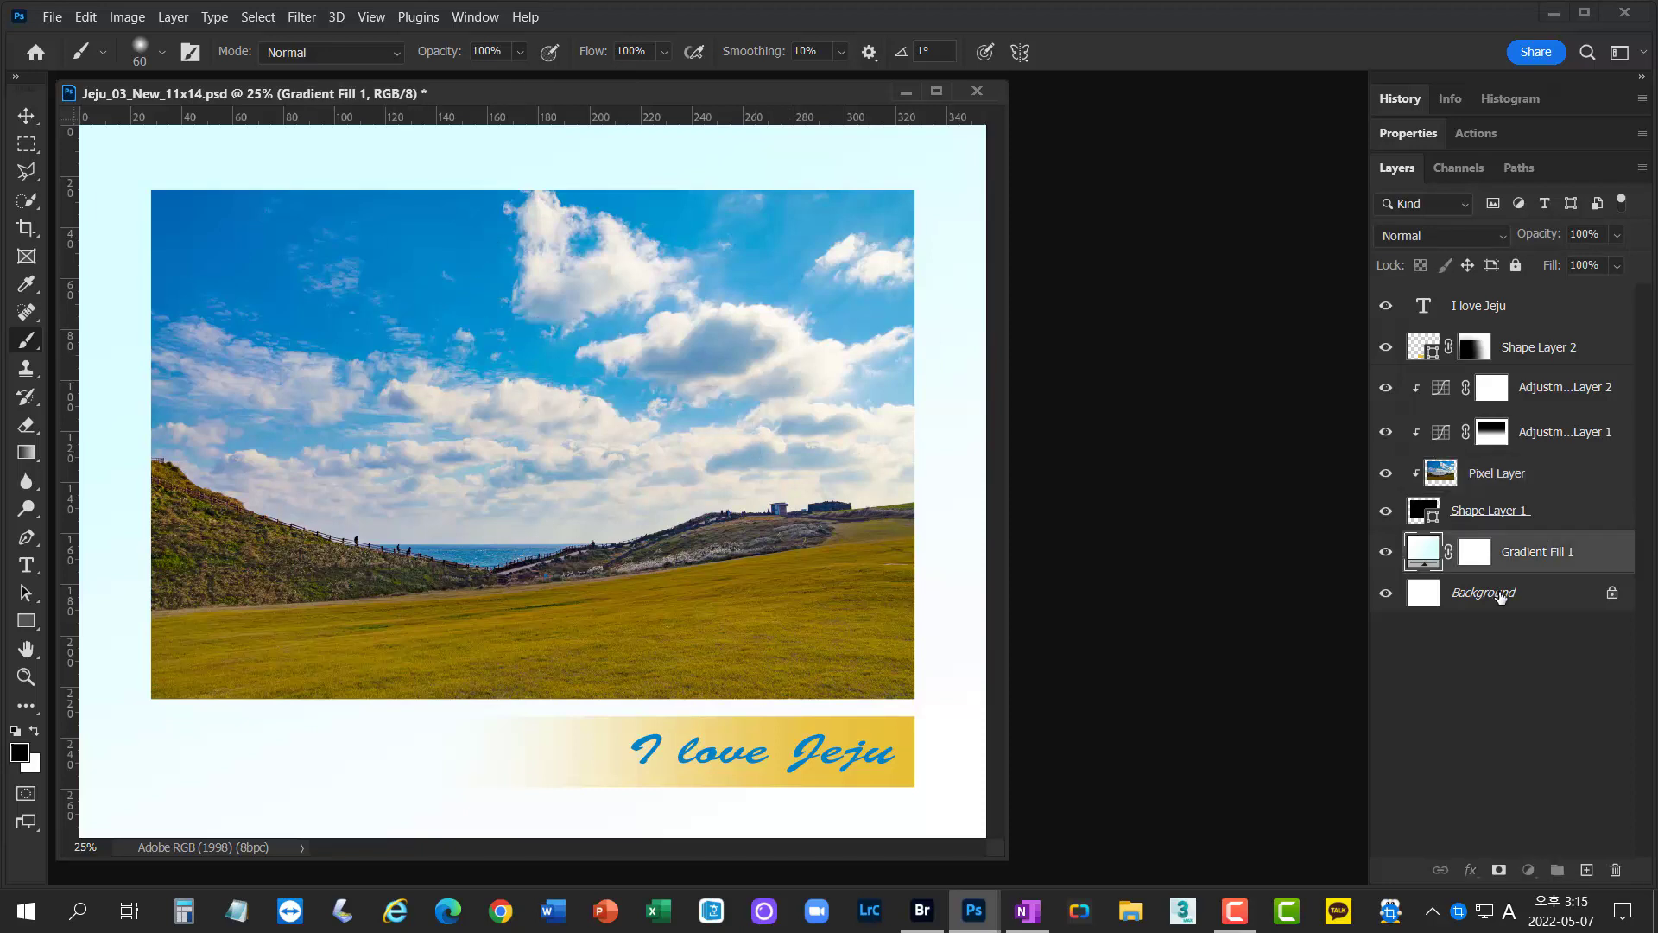
left_click(1498, 595)
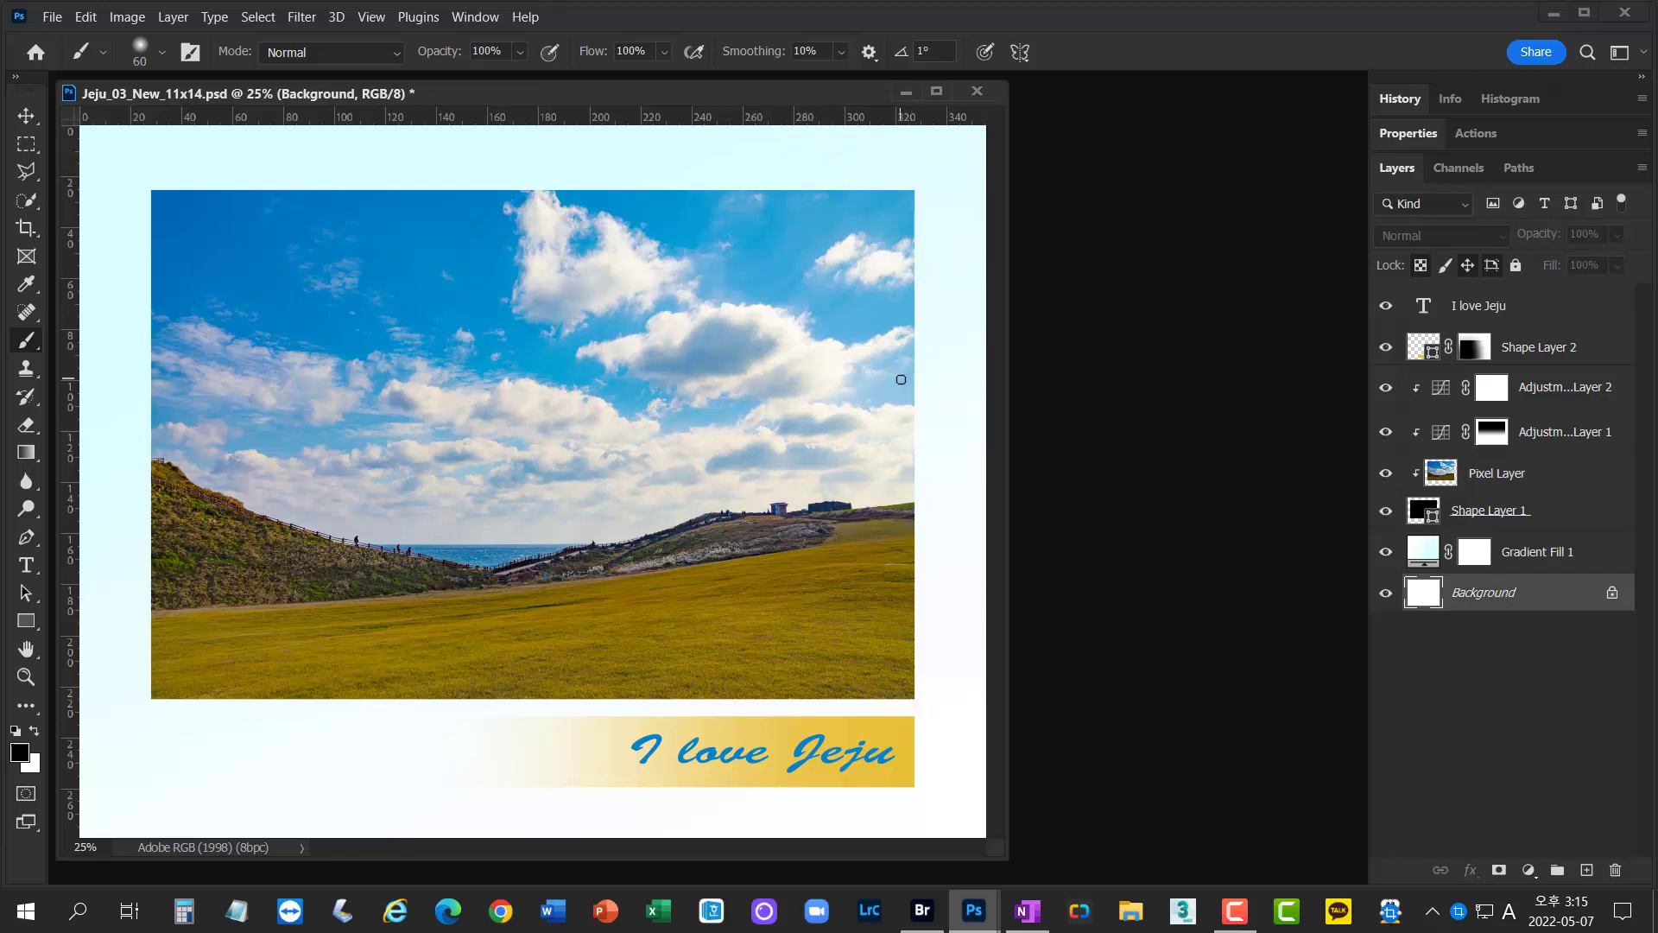
left_click(1386, 595, "alt")
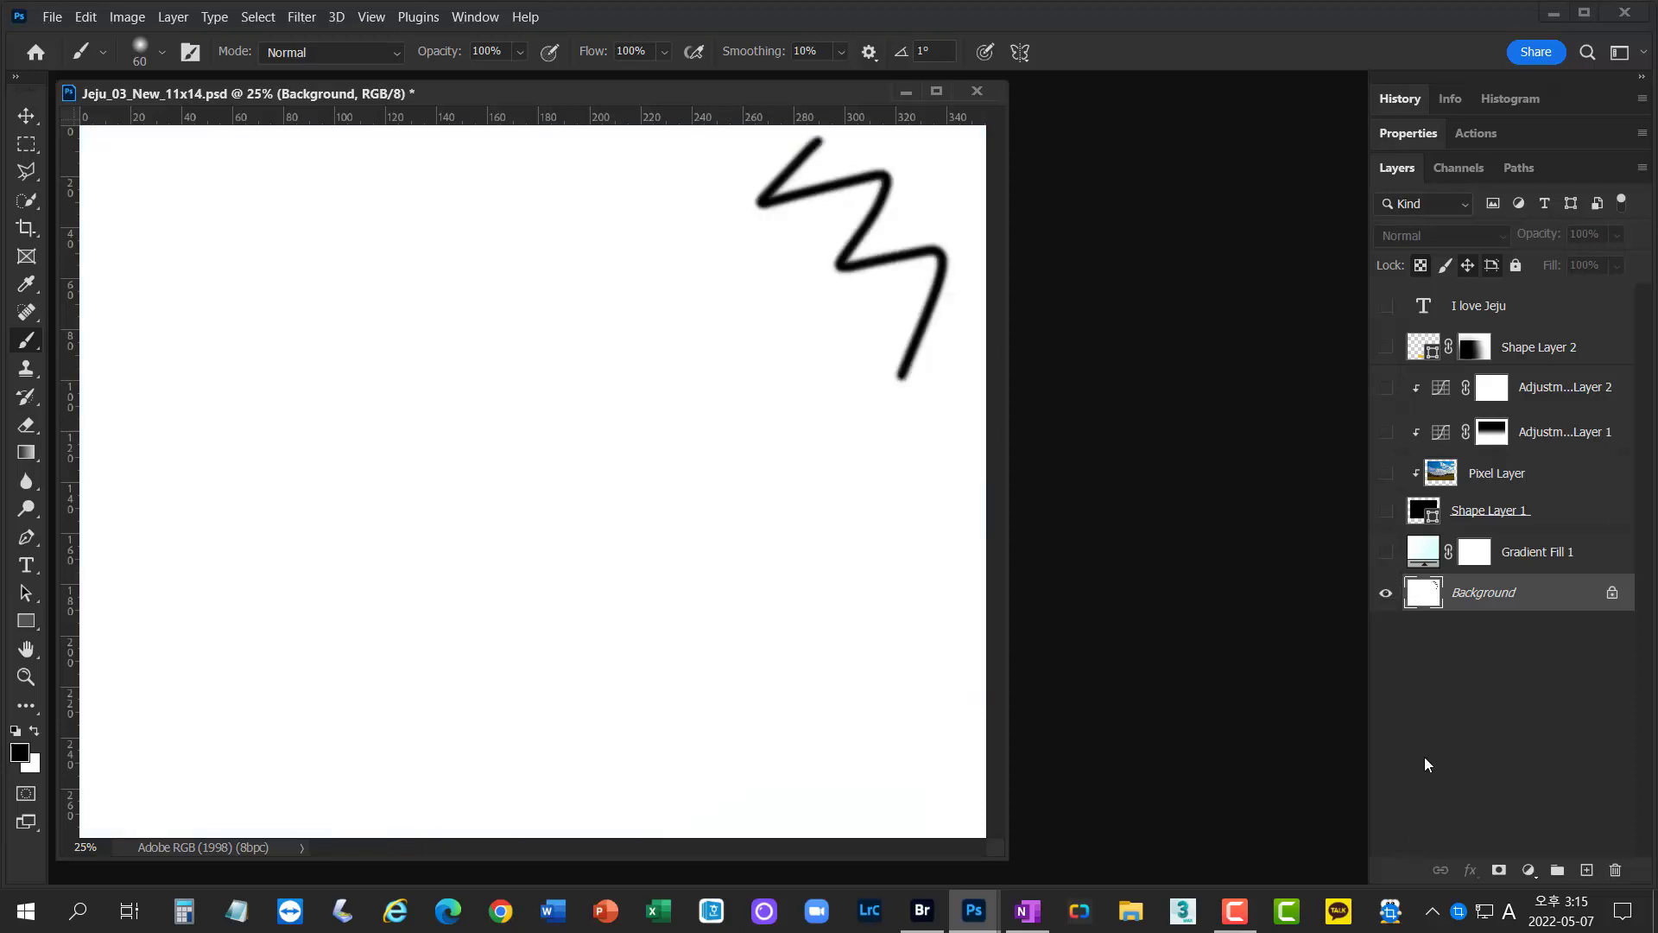
left_click(1386, 553)
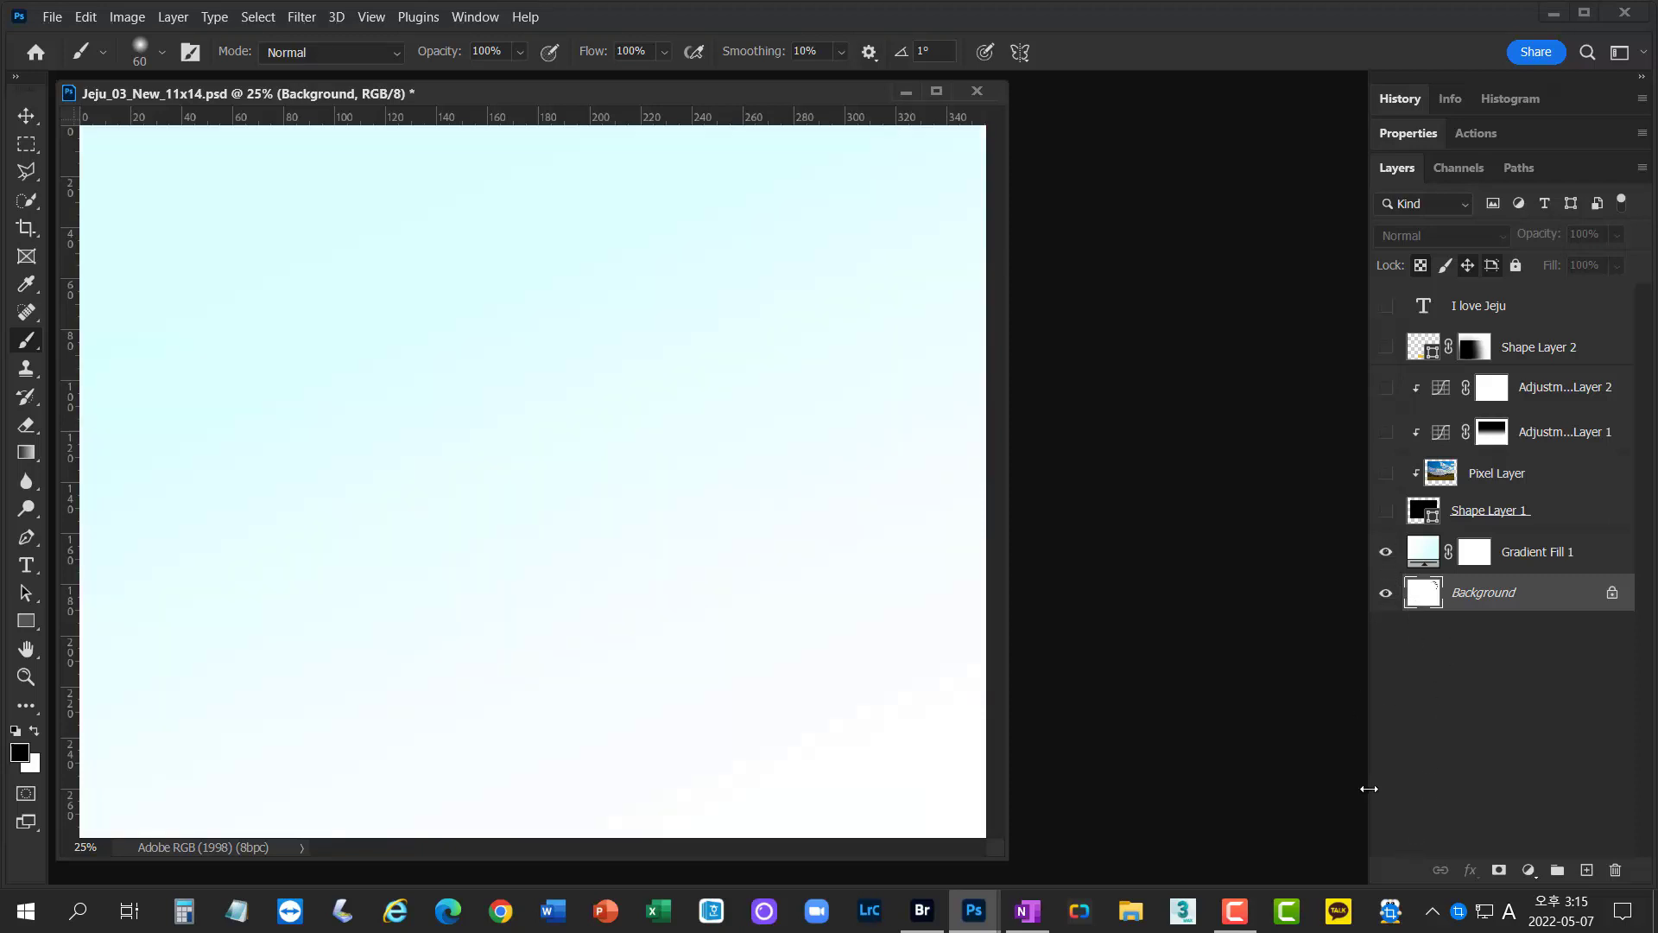
left_click(1386, 553)
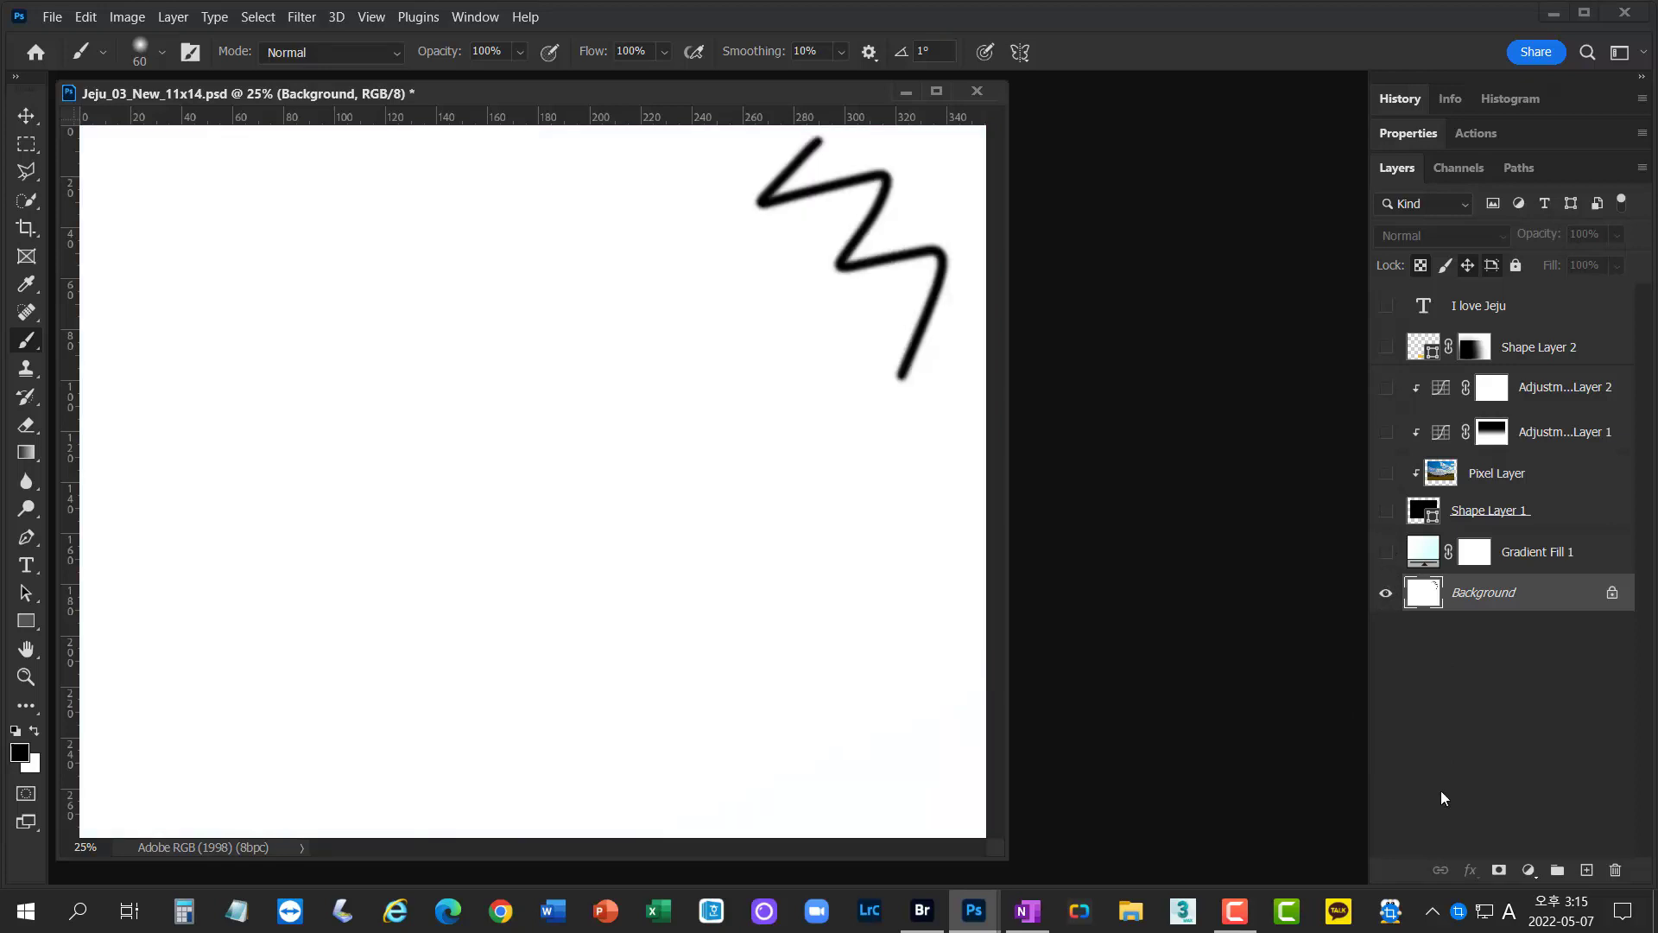
- Undo the visibility changes and the brush stroke on the Background layer
key("ctrl+z")
key("ctrl+z")
key("ctrl+z")
key("ctrl+z")
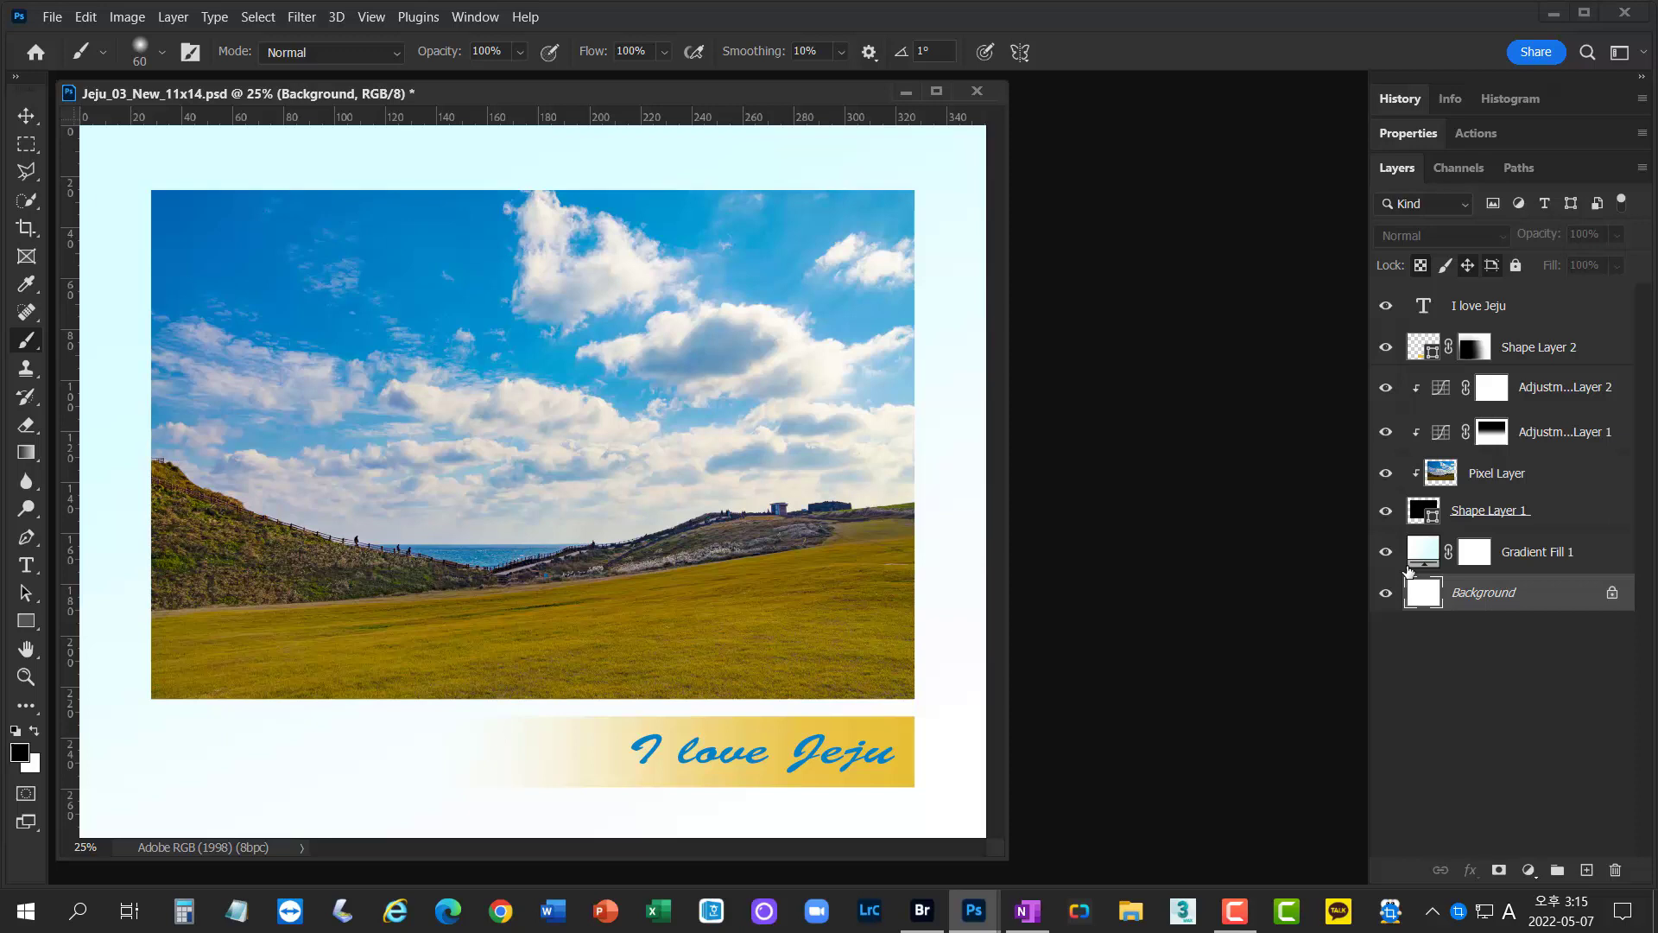
- With Shape Layer 1 selected, open the I love Jeju text for editing with the Type tool and leave it unchanged
left_click(1511, 312)
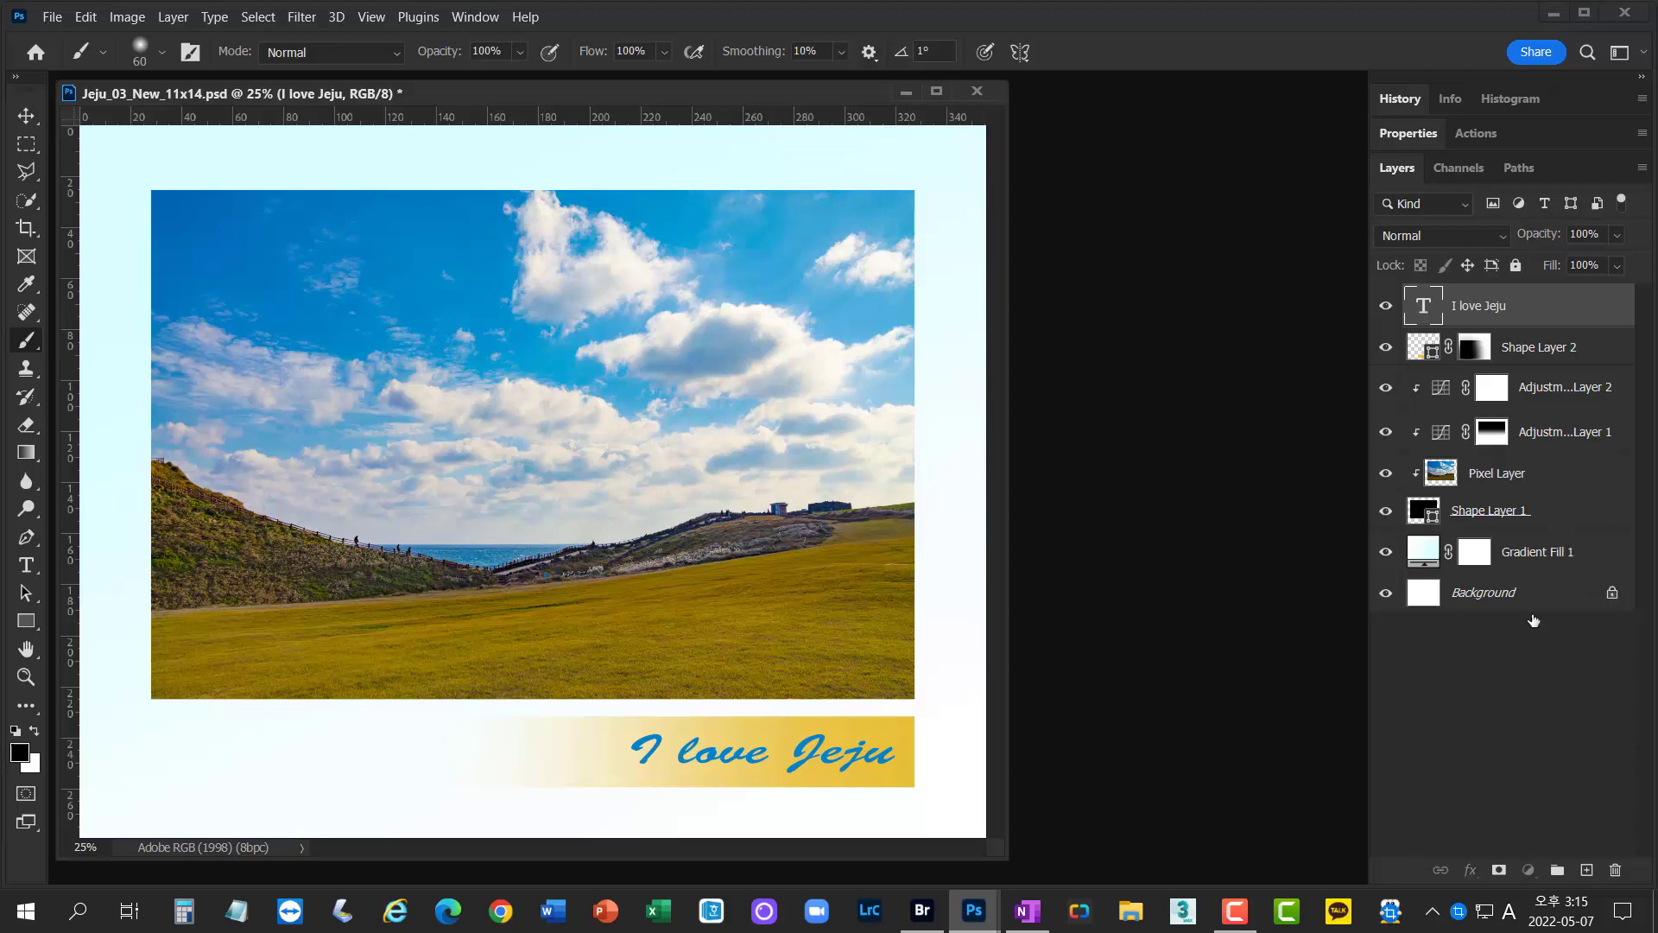
left_click(1534, 511)
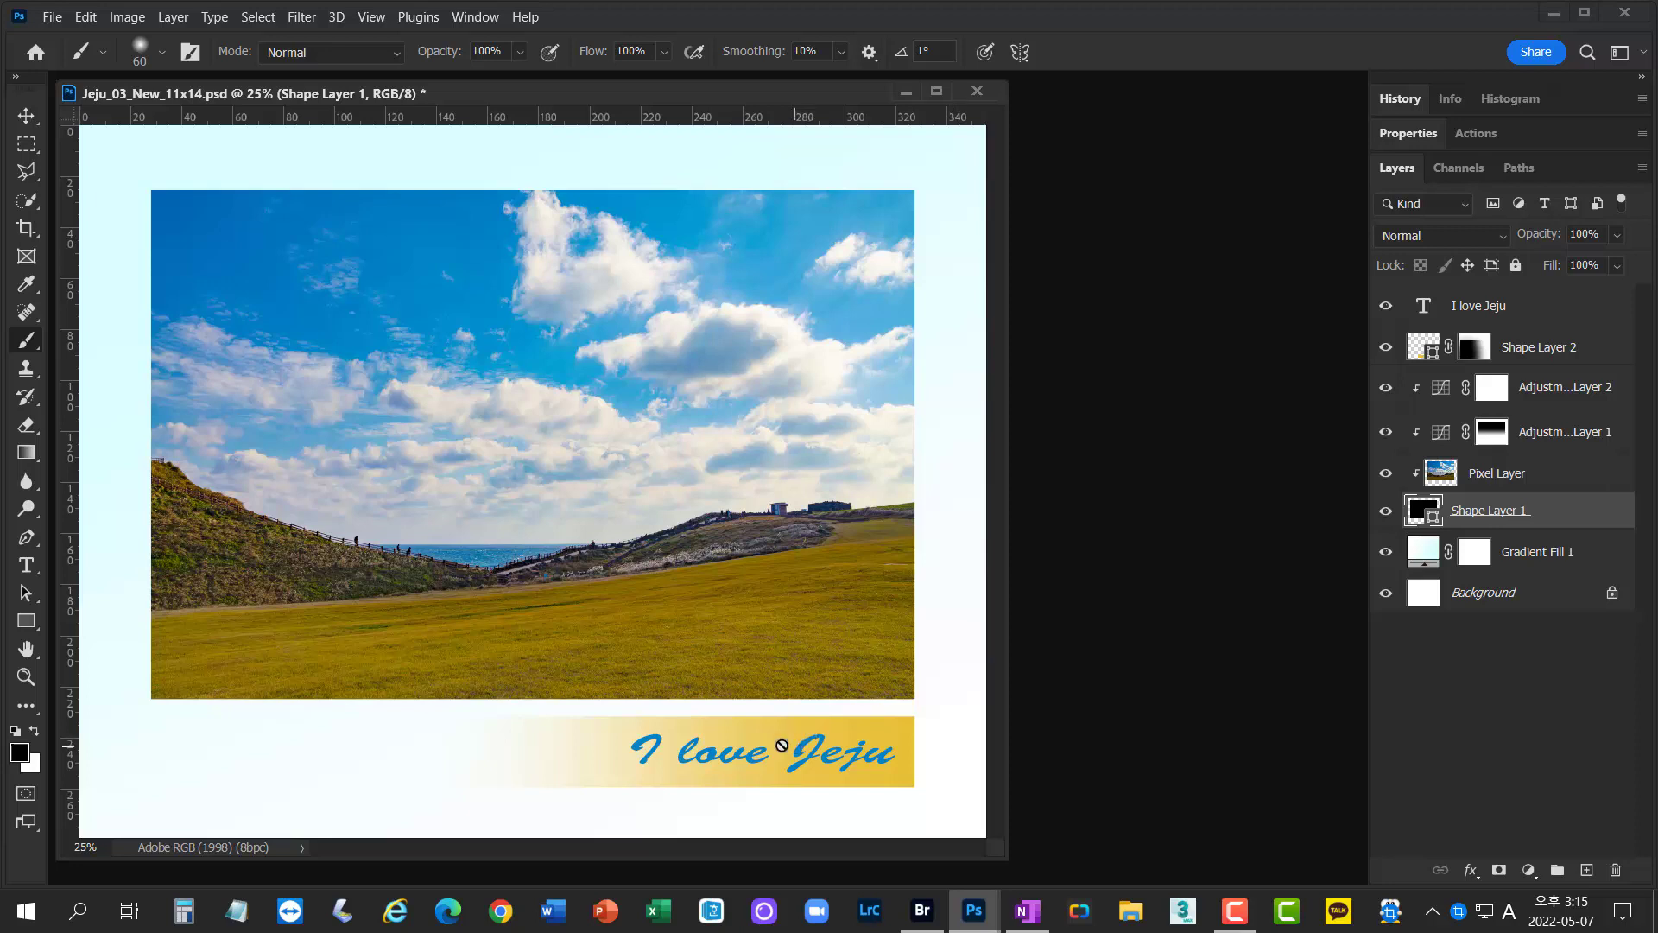
key("t")
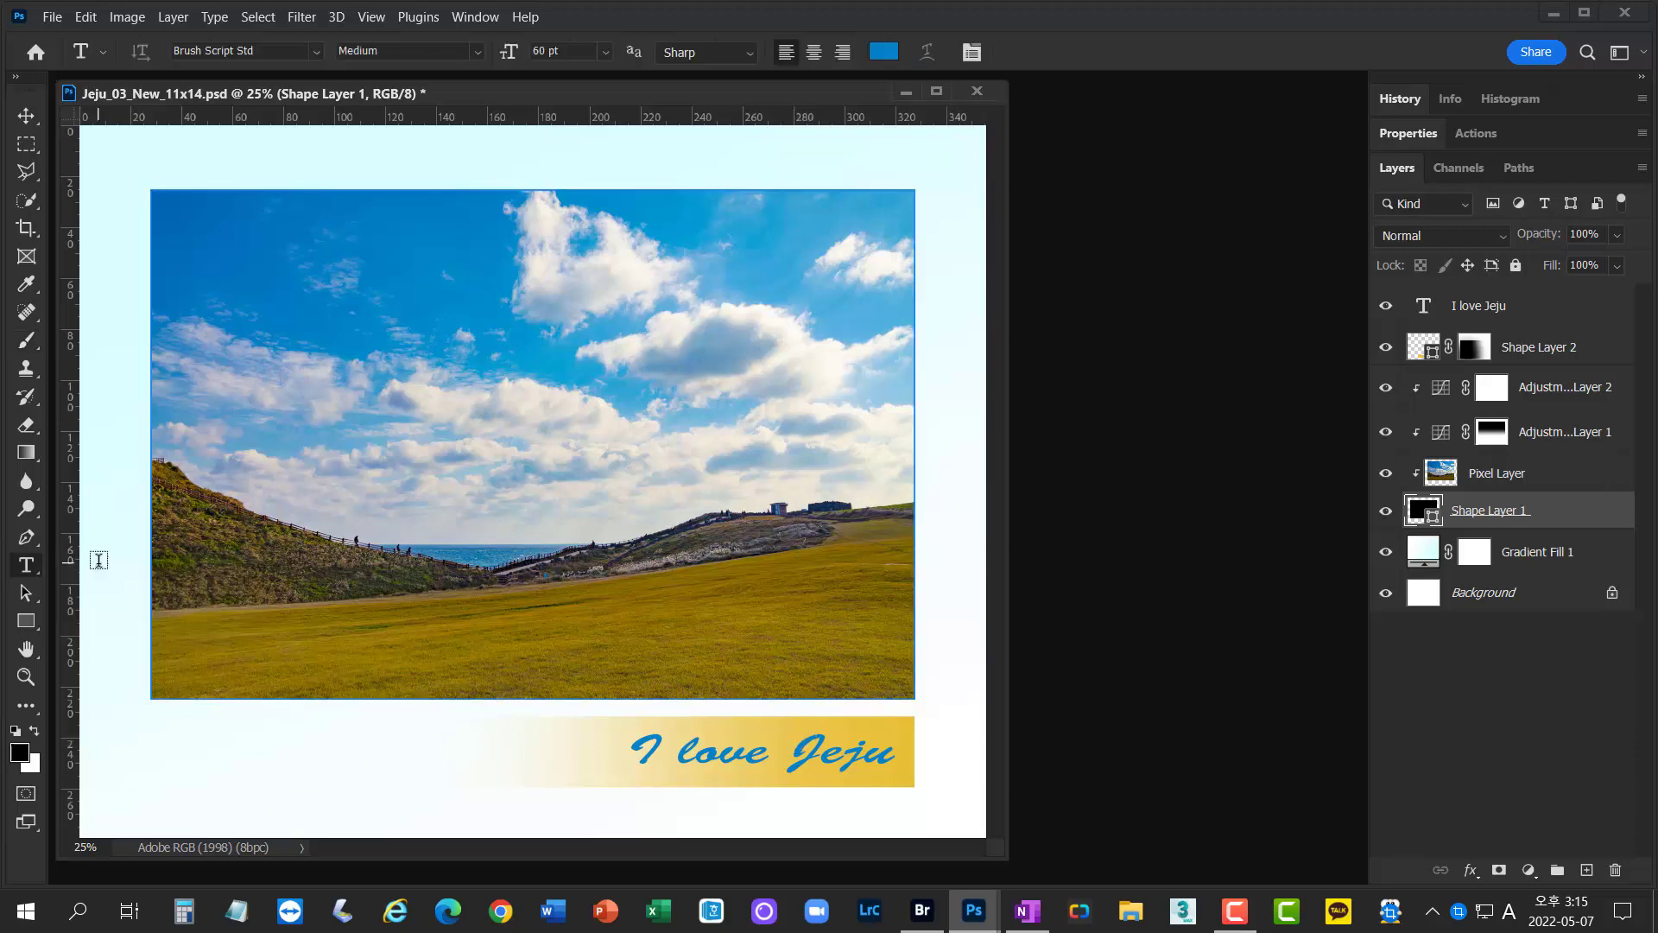
left_click(678, 750)
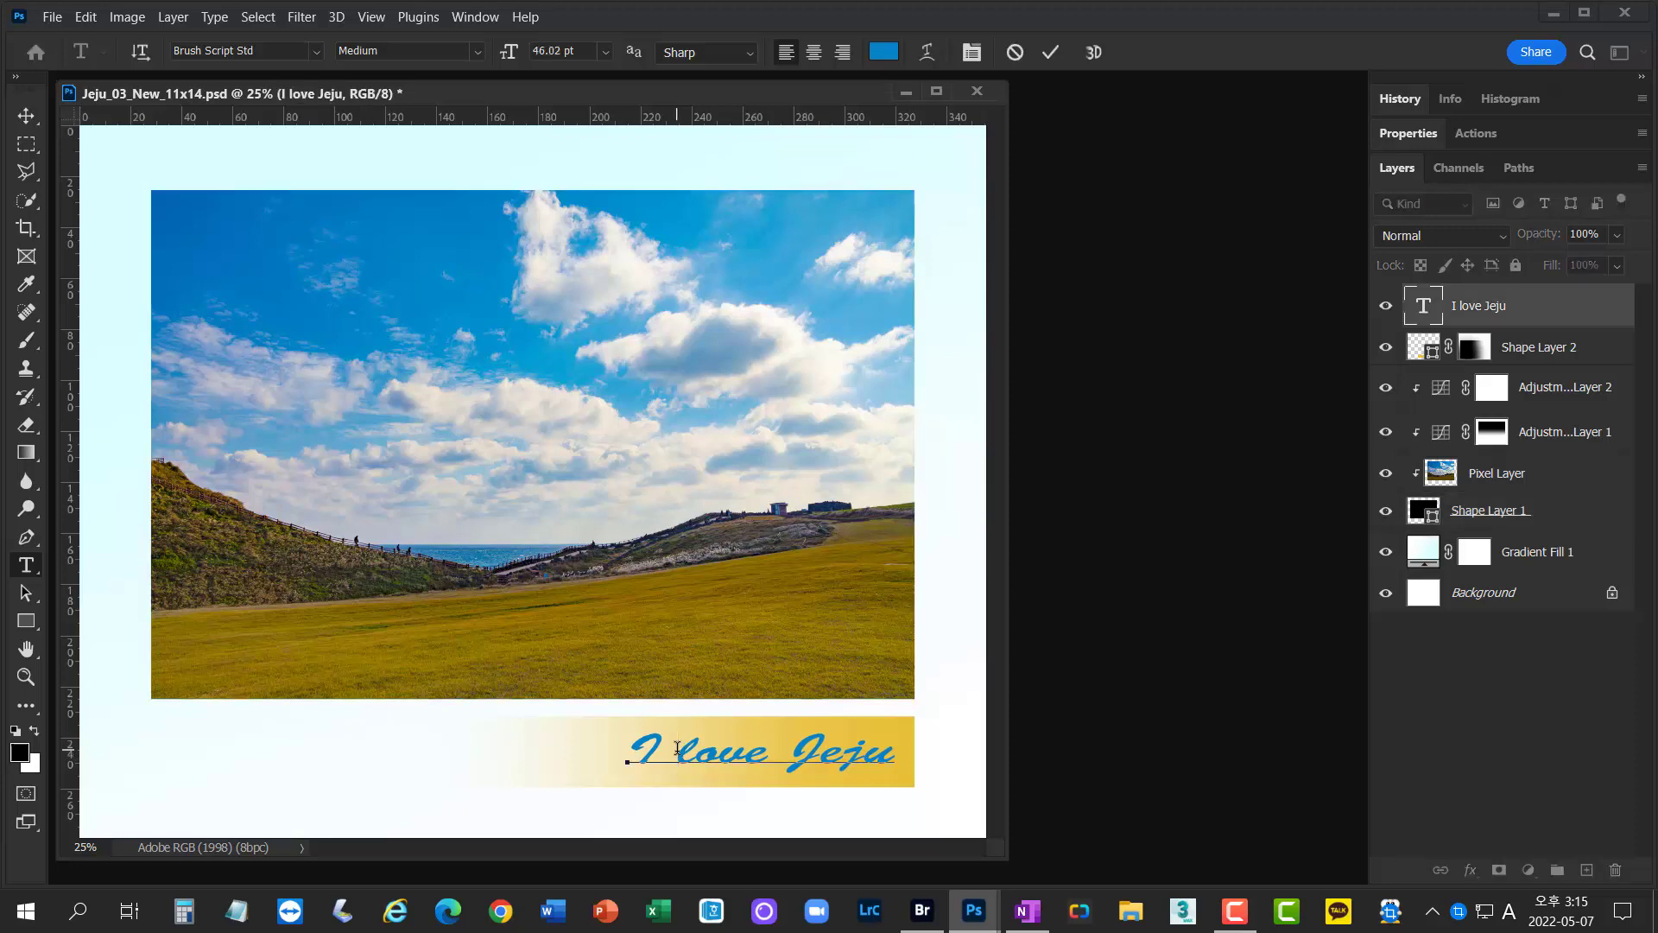
left_click(1433, 774)
- Select the I love Jeju text layer, Shape Layer 2 and Adjustment Layer 2 in turn, toggling Shape Layer 2's visibility off and on
left_click(1504, 306)
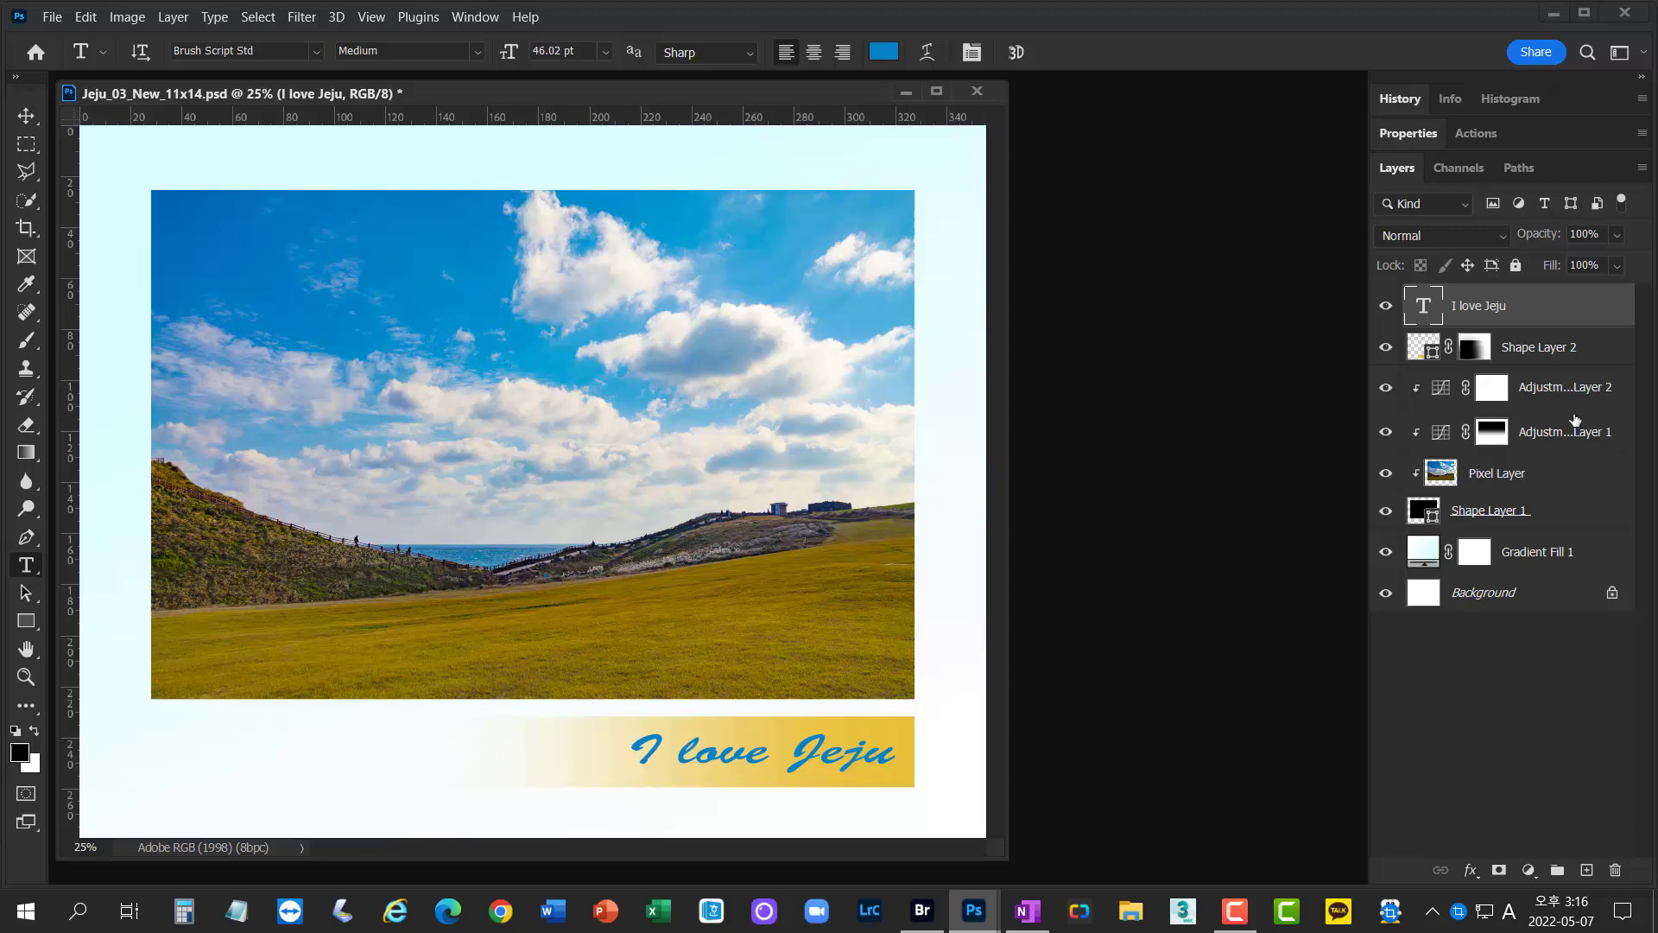
left_click(1570, 354)
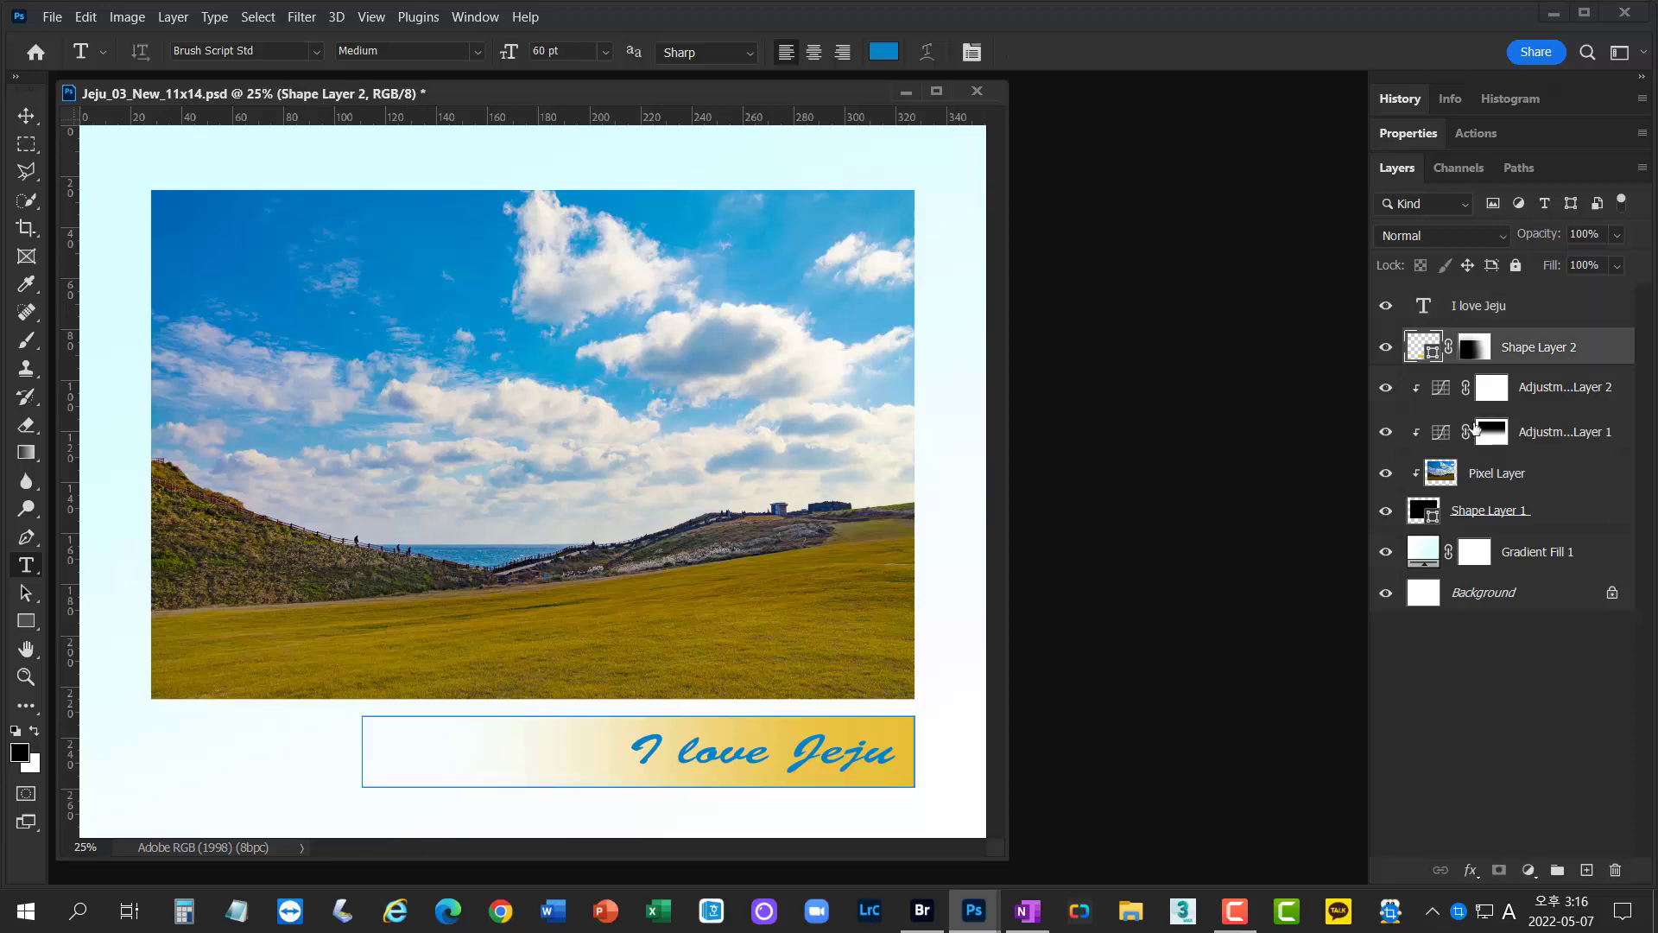
left_click(1384, 352)
left_click(1385, 354)
left_click(1561, 399)
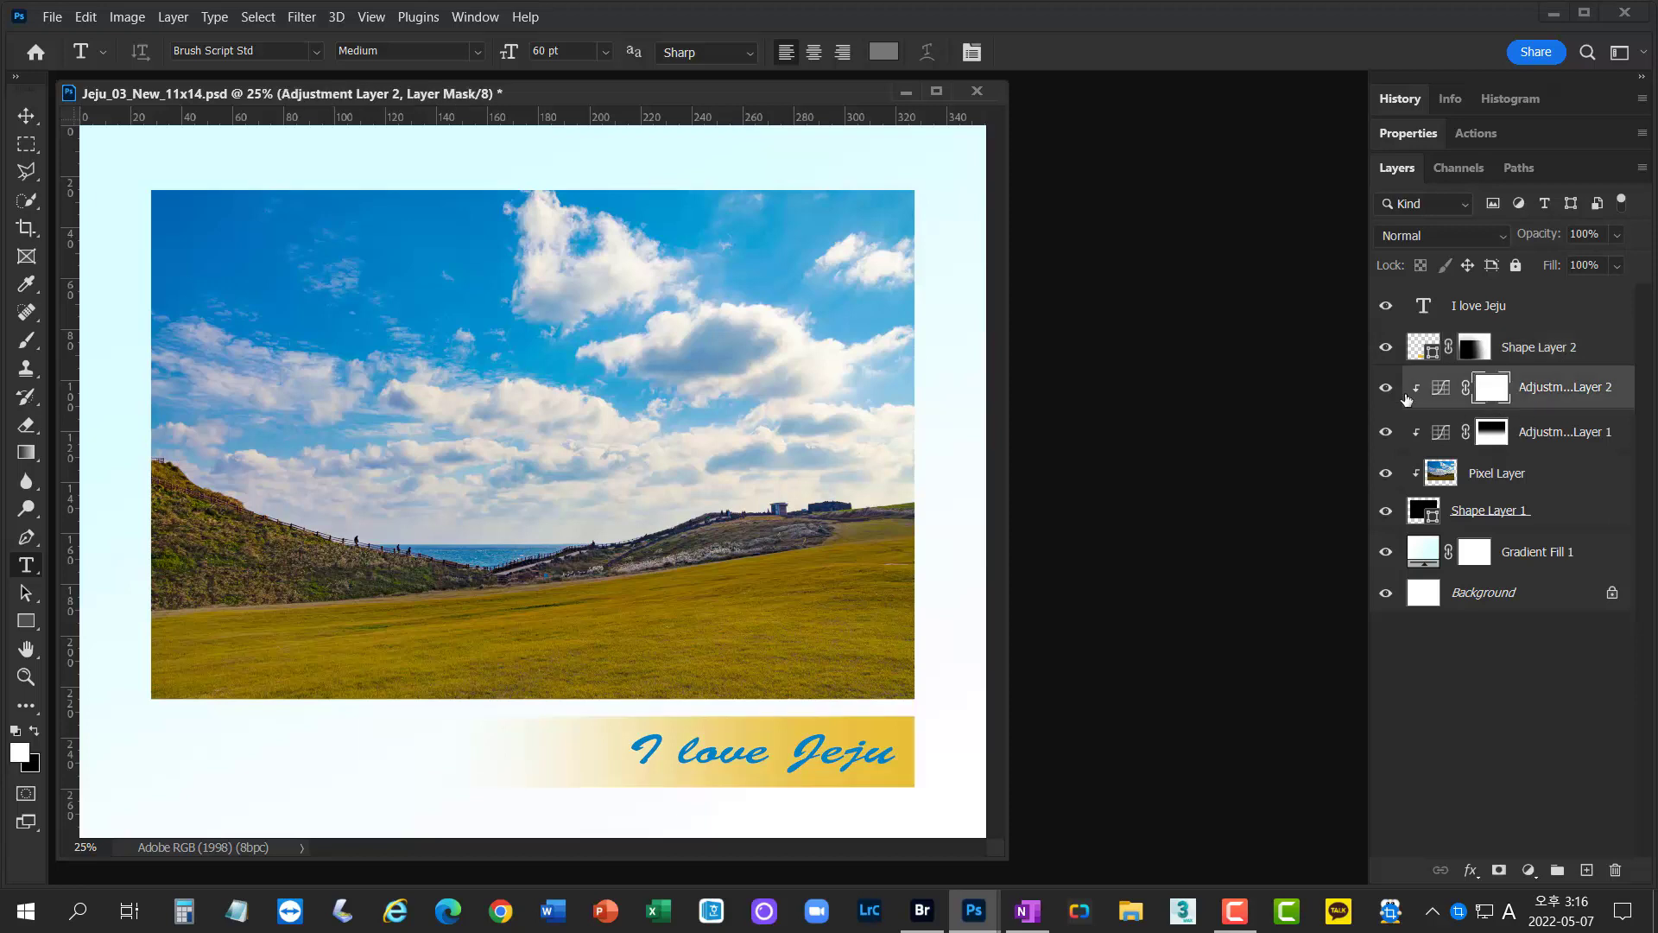
- Switch Adjustment Layer 2's visibility off and on, and leave no layer selected
left_click(1386, 389)
left_click(1386, 389)
left_click(1553, 713)
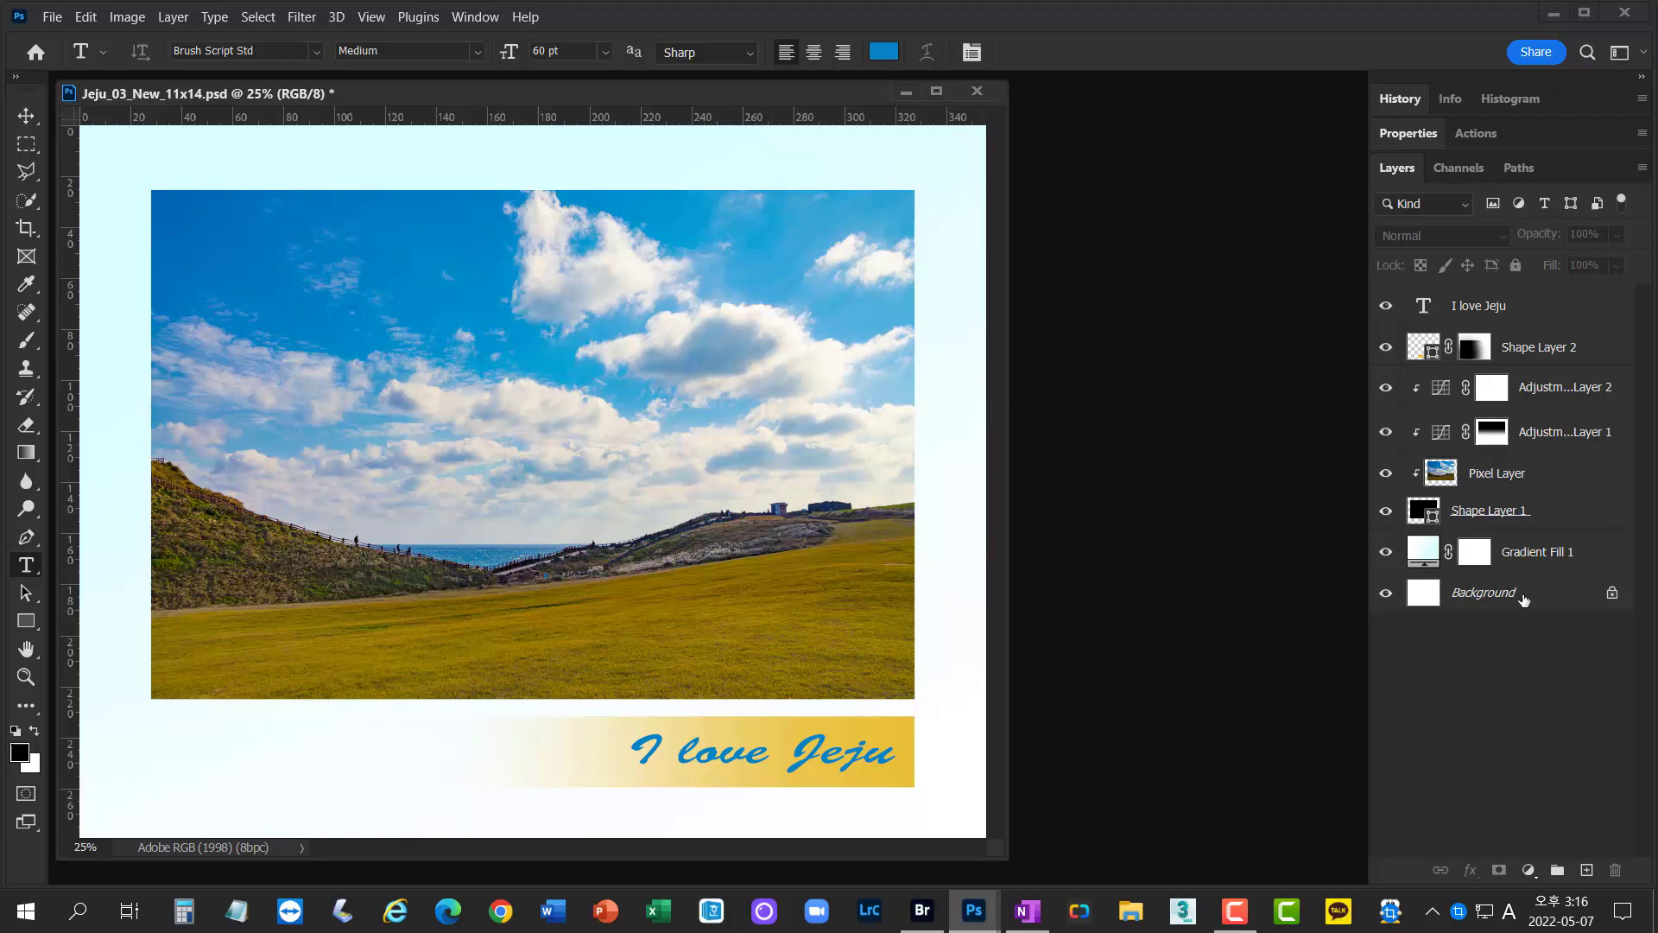
- Move Gradient Fill 1 to the top of the layer stack and return it to just above the Background layer
left_click(1526, 555)
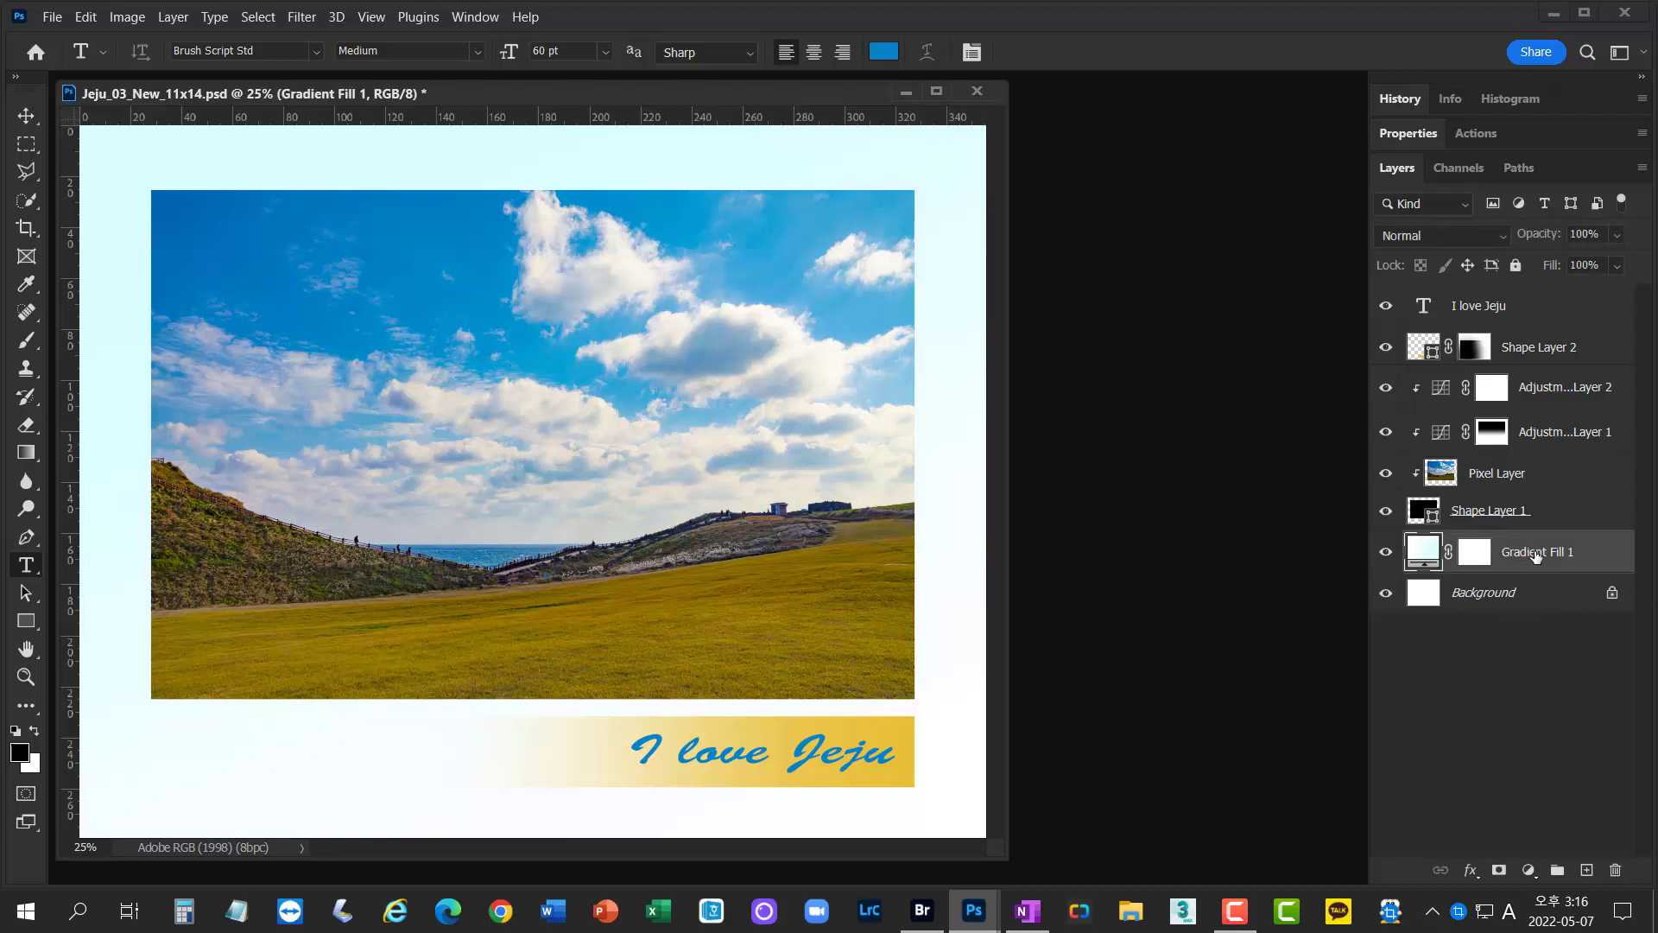
left_click_drag(1537, 553, 1542, 292)
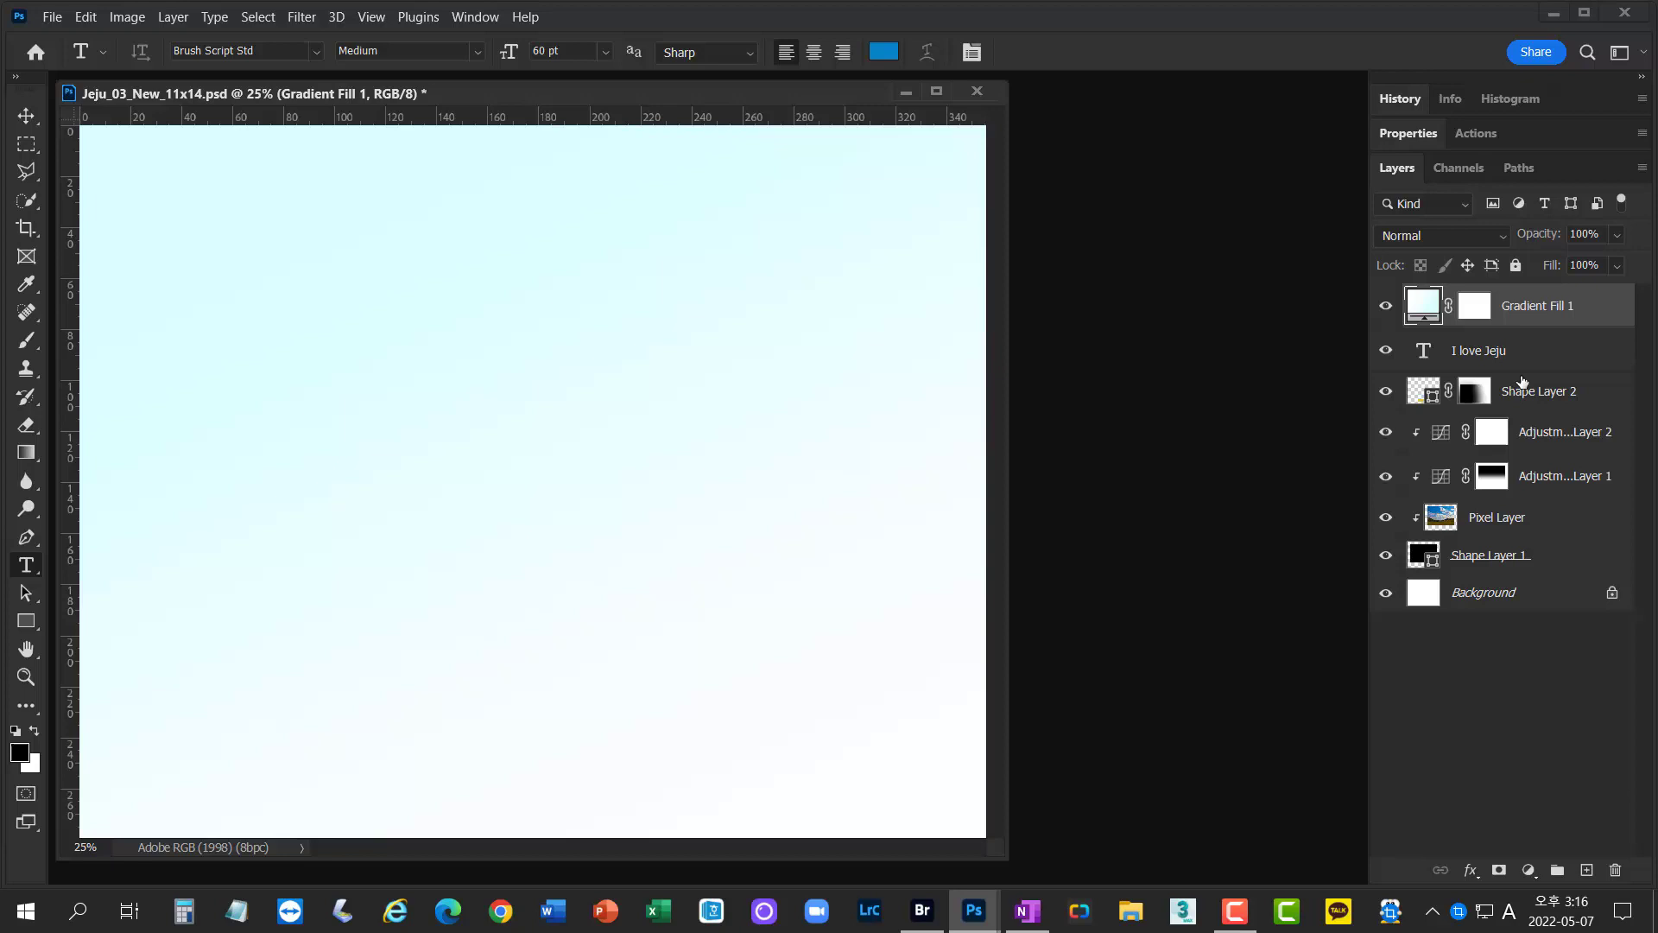
left_click_drag(1546, 311, 1546, 575)
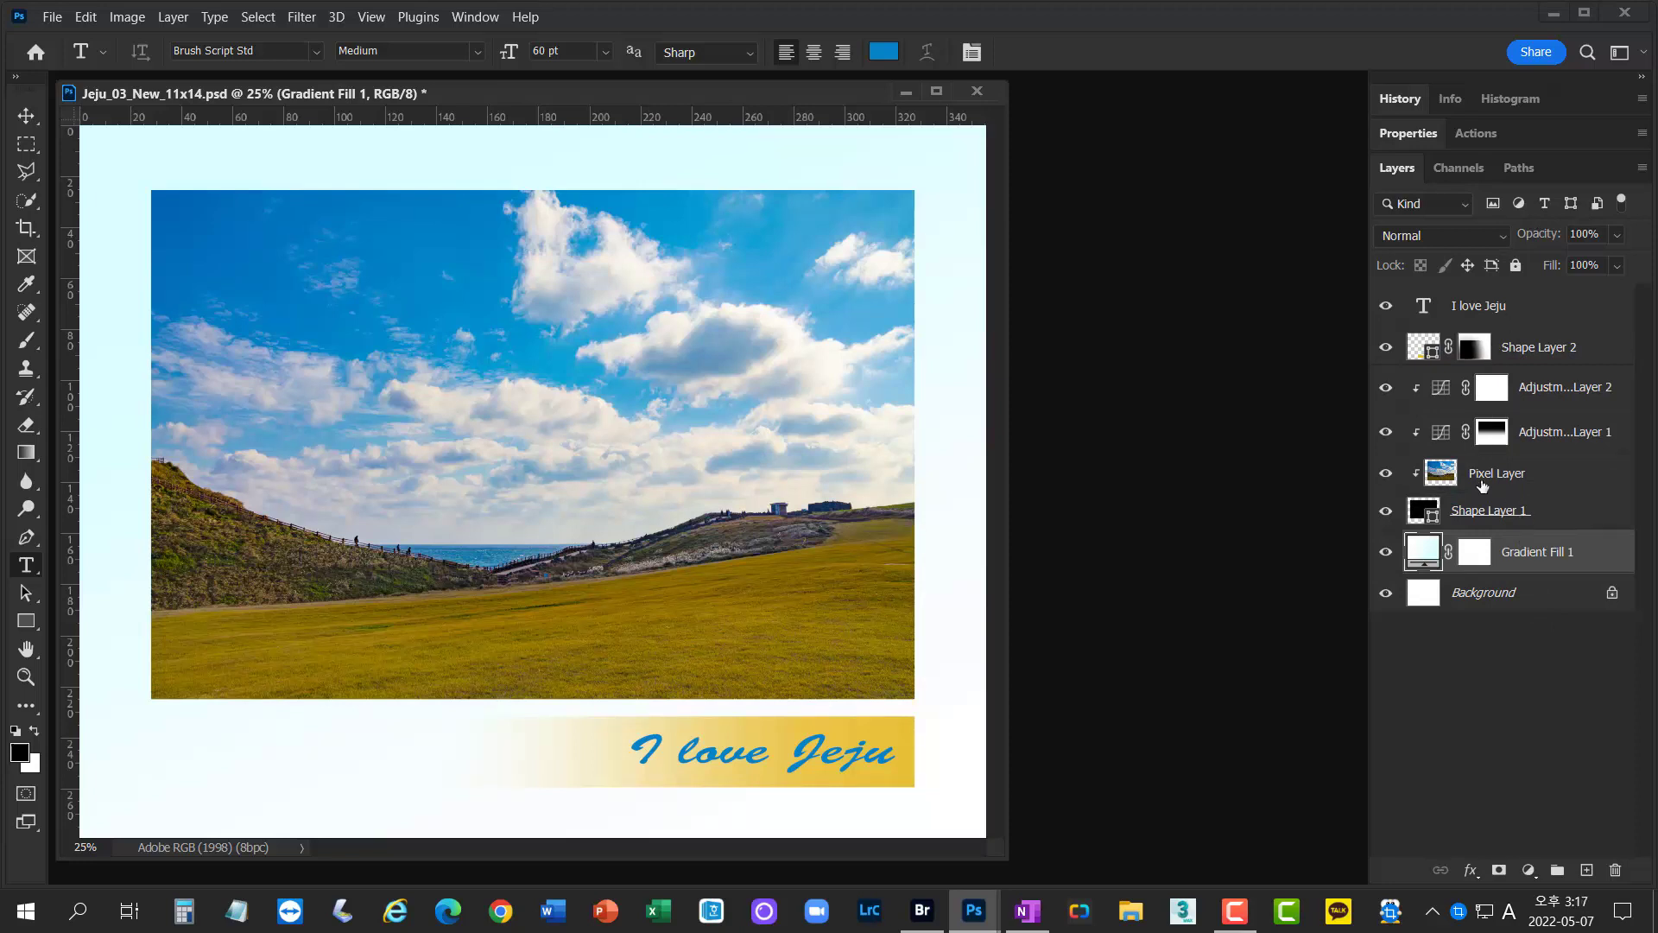
- Move the I love Jeju text layer below Gradient Fill 1, raise it just above that layer, and return it to the top of the stack
left_click(1520, 320)
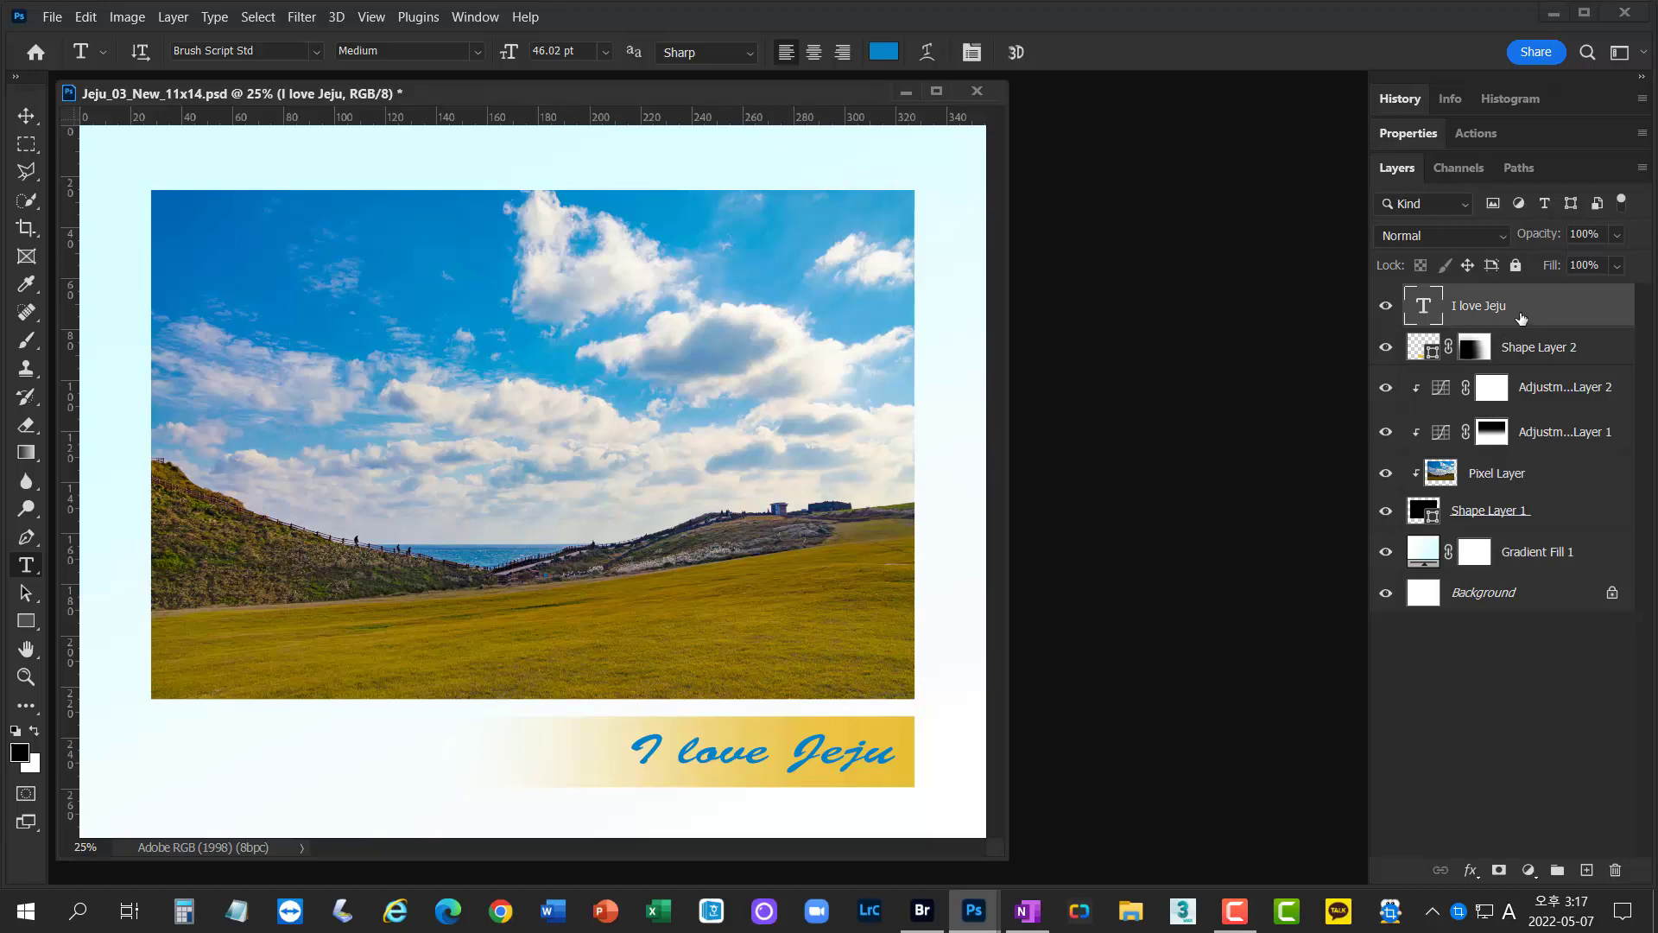
left_click_drag(1542, 323, 1543, 577)
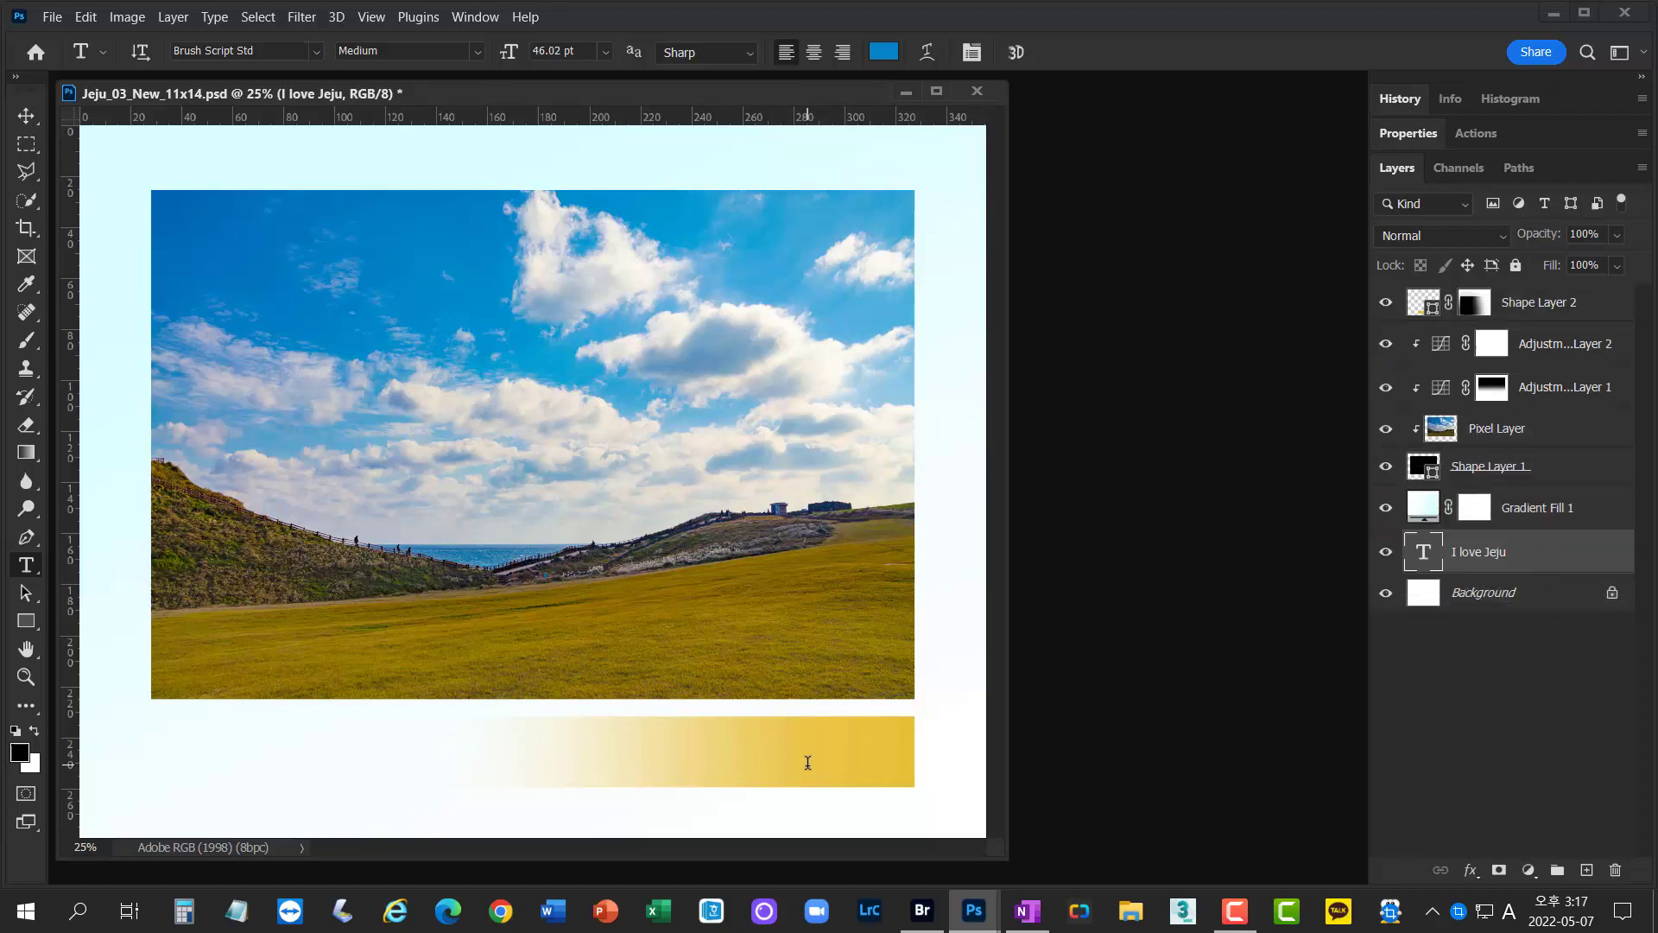
left_click_drag(1561, 554, 1561, 509)
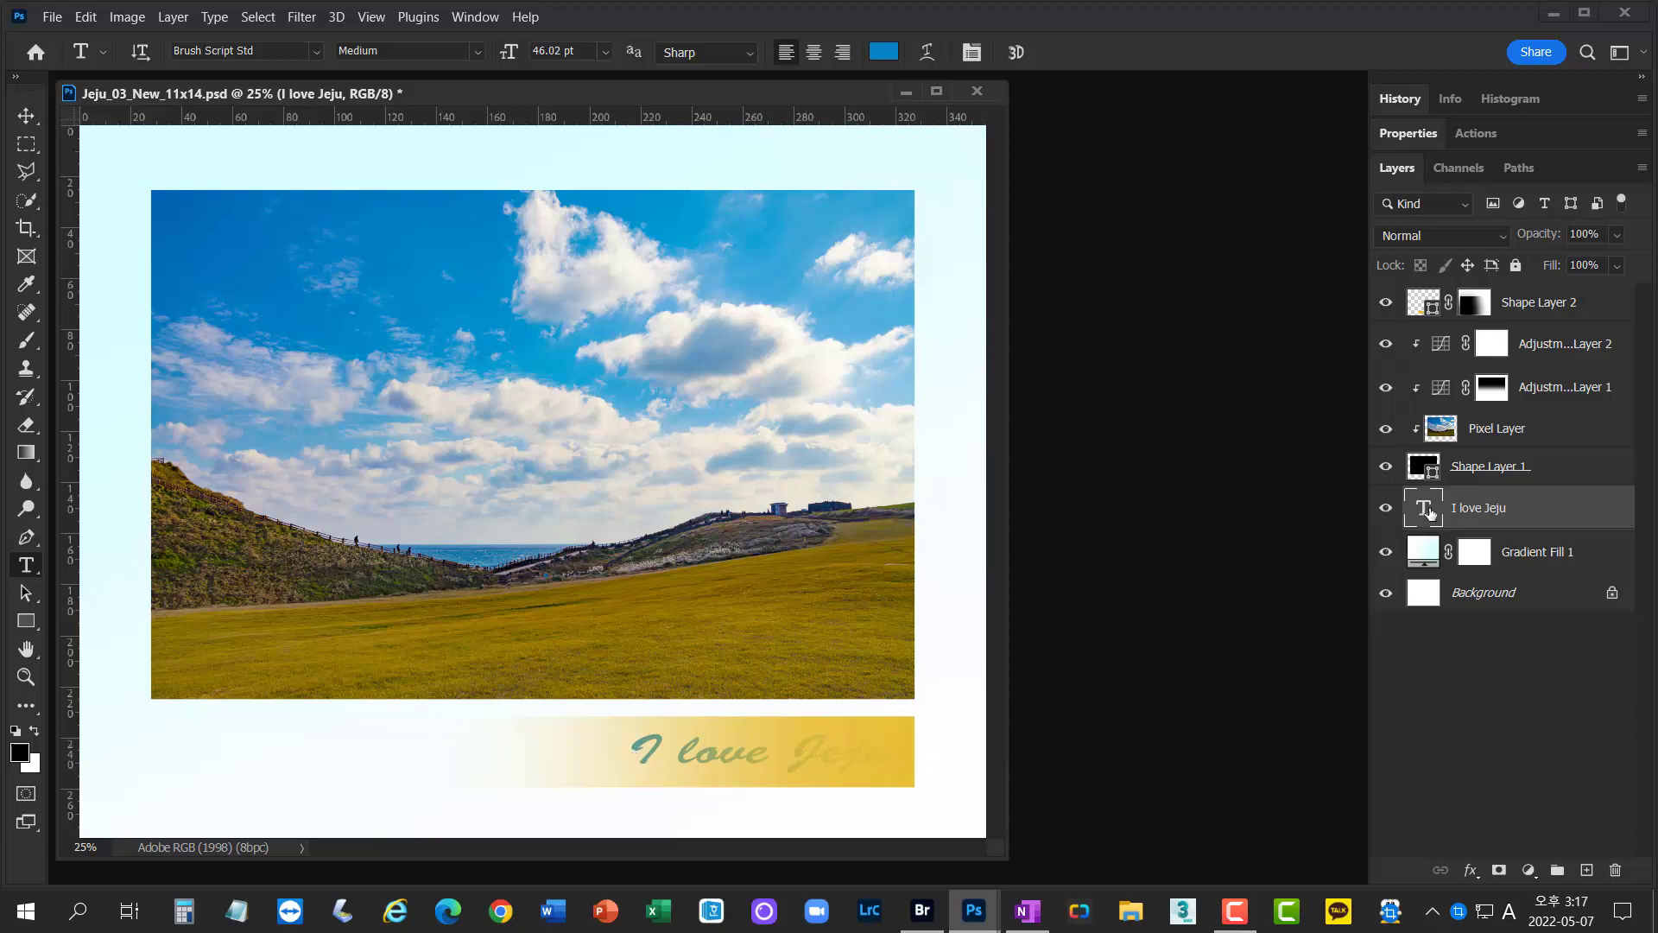
left_click_drag(1464, 513, 1572, 289)
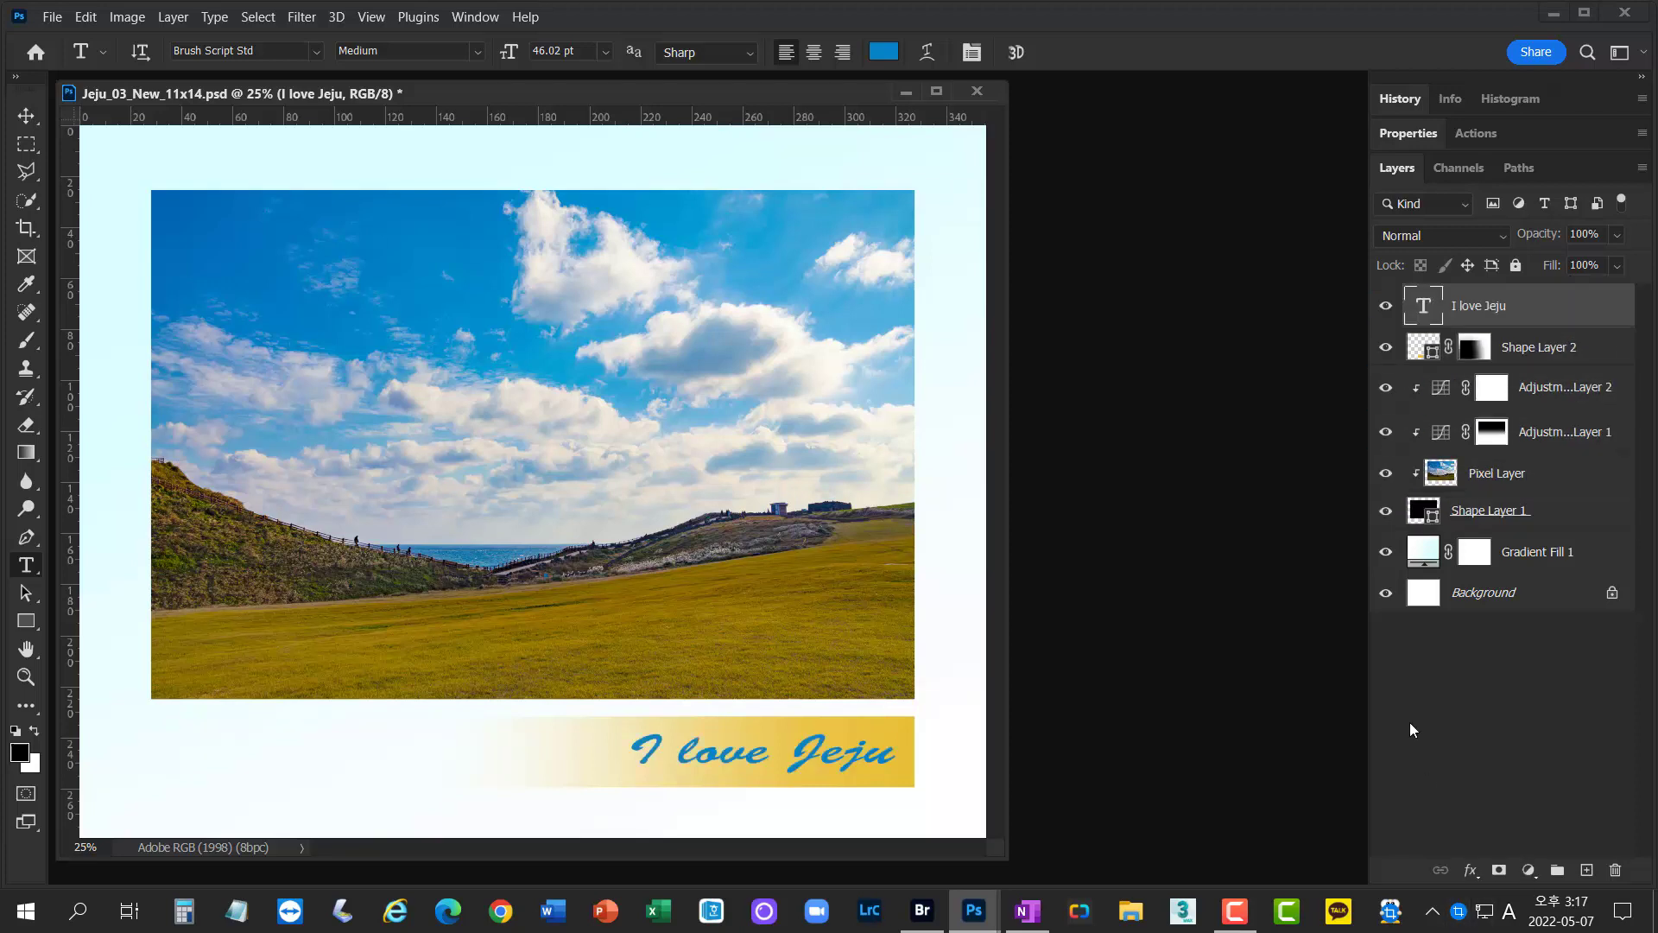
- Move the I love Jeju and Shape Layer 2 layers together to between Shape Layer 1 and Gradient Fill 1, and deselect all layers
left_click(1556, 358)
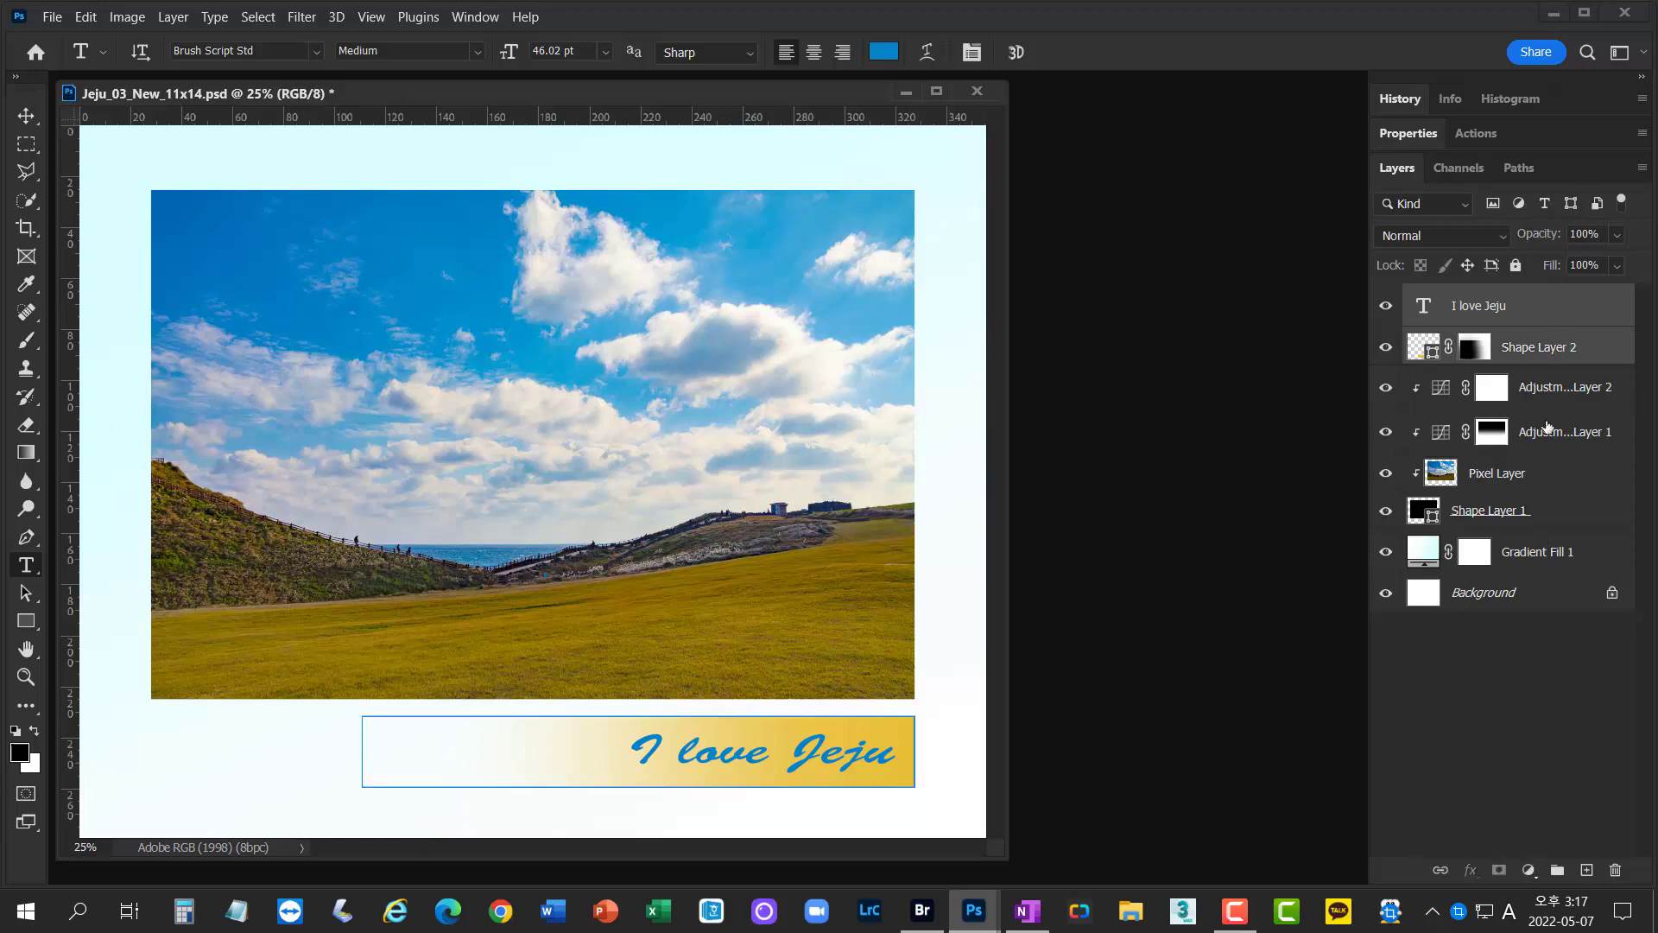
left_click_drag(1561, 346, 1561, 540)
left_click(1536, 724)
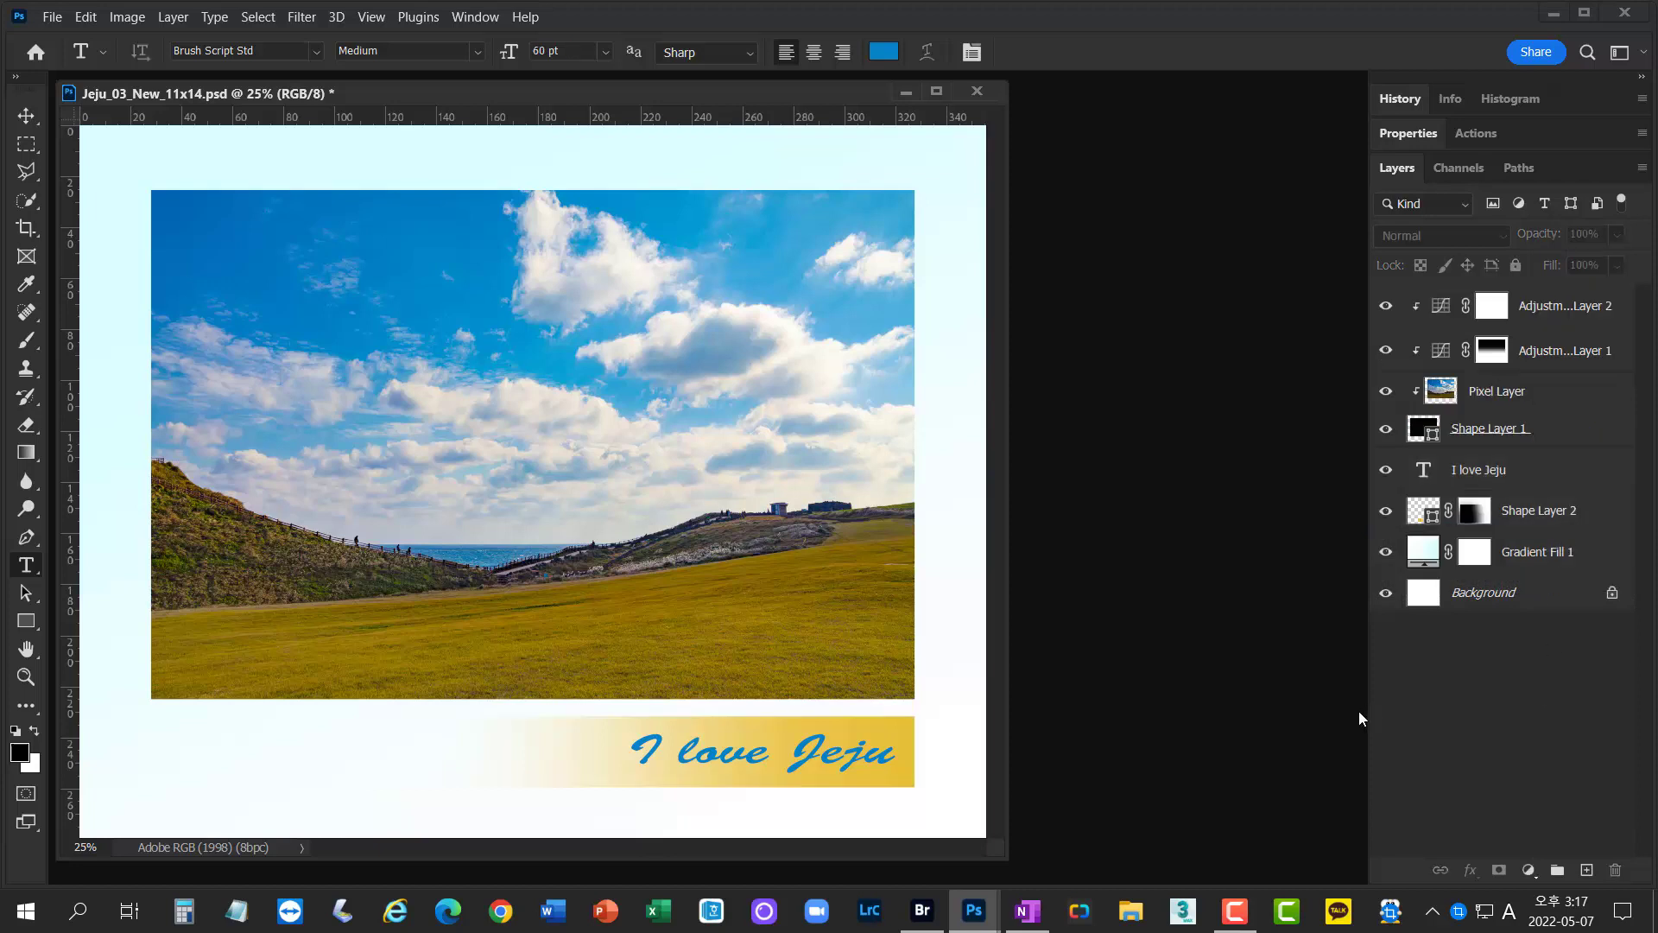
- Hide Gradient Fill 1 and Background, and move I love Jeju with Shape Layer 2 up into the photo's sky area using the Move tool
left_click_drag(1386, 552, 1386, 593)
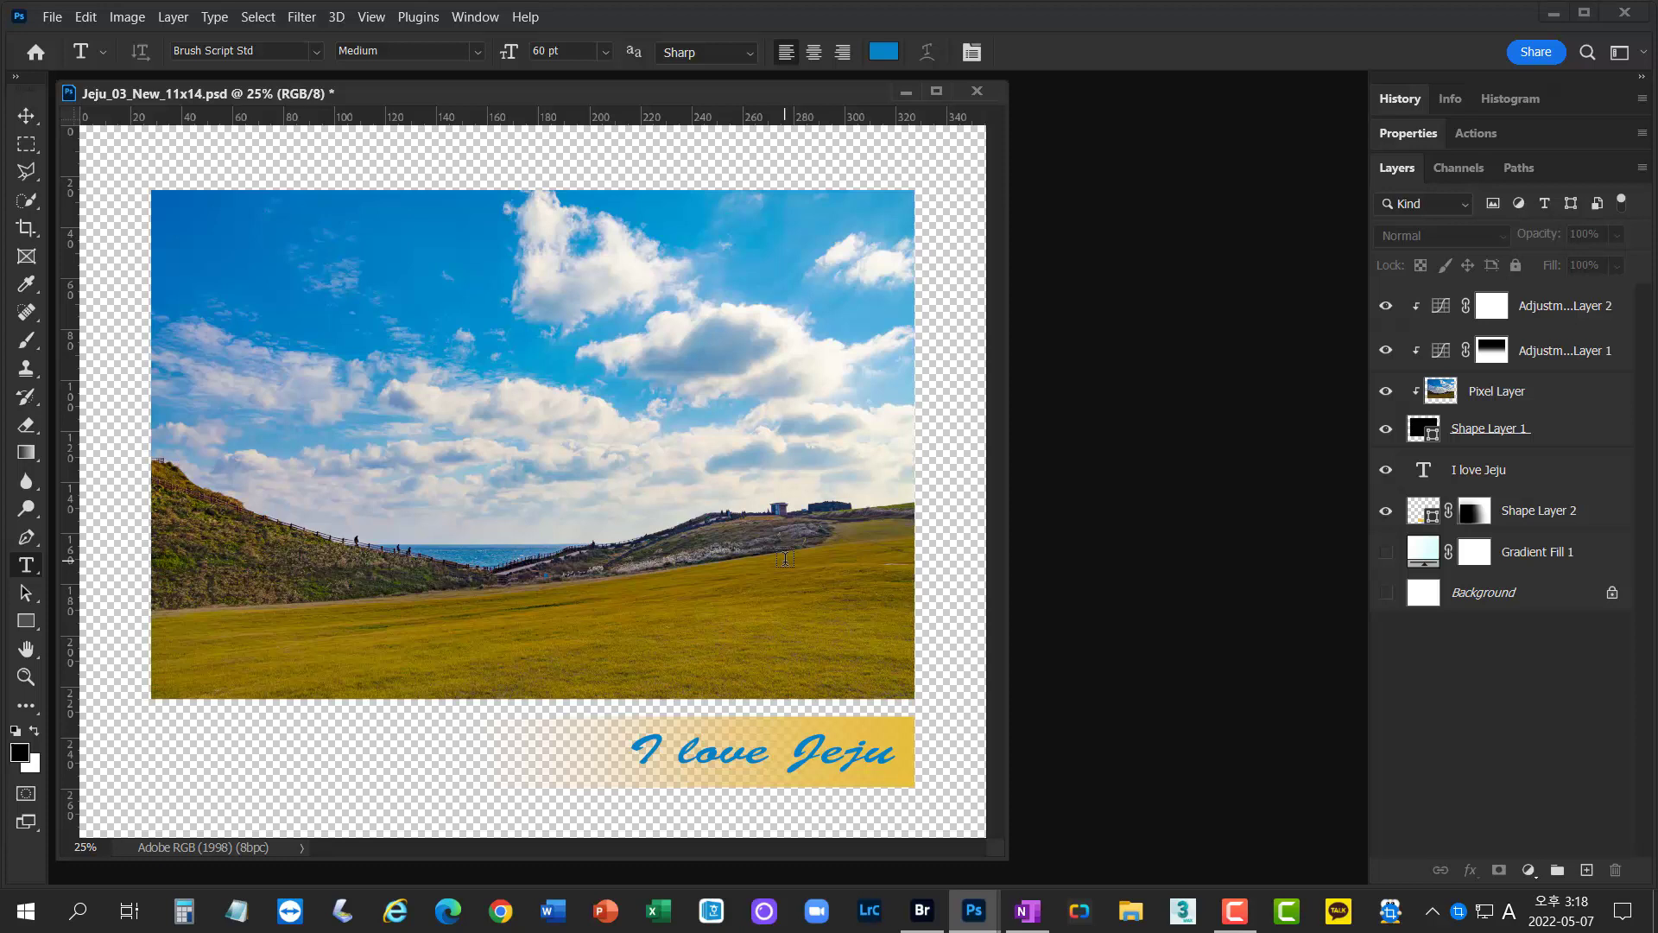
left_click(1479, 469)
left_click(1554, 518, "shift")
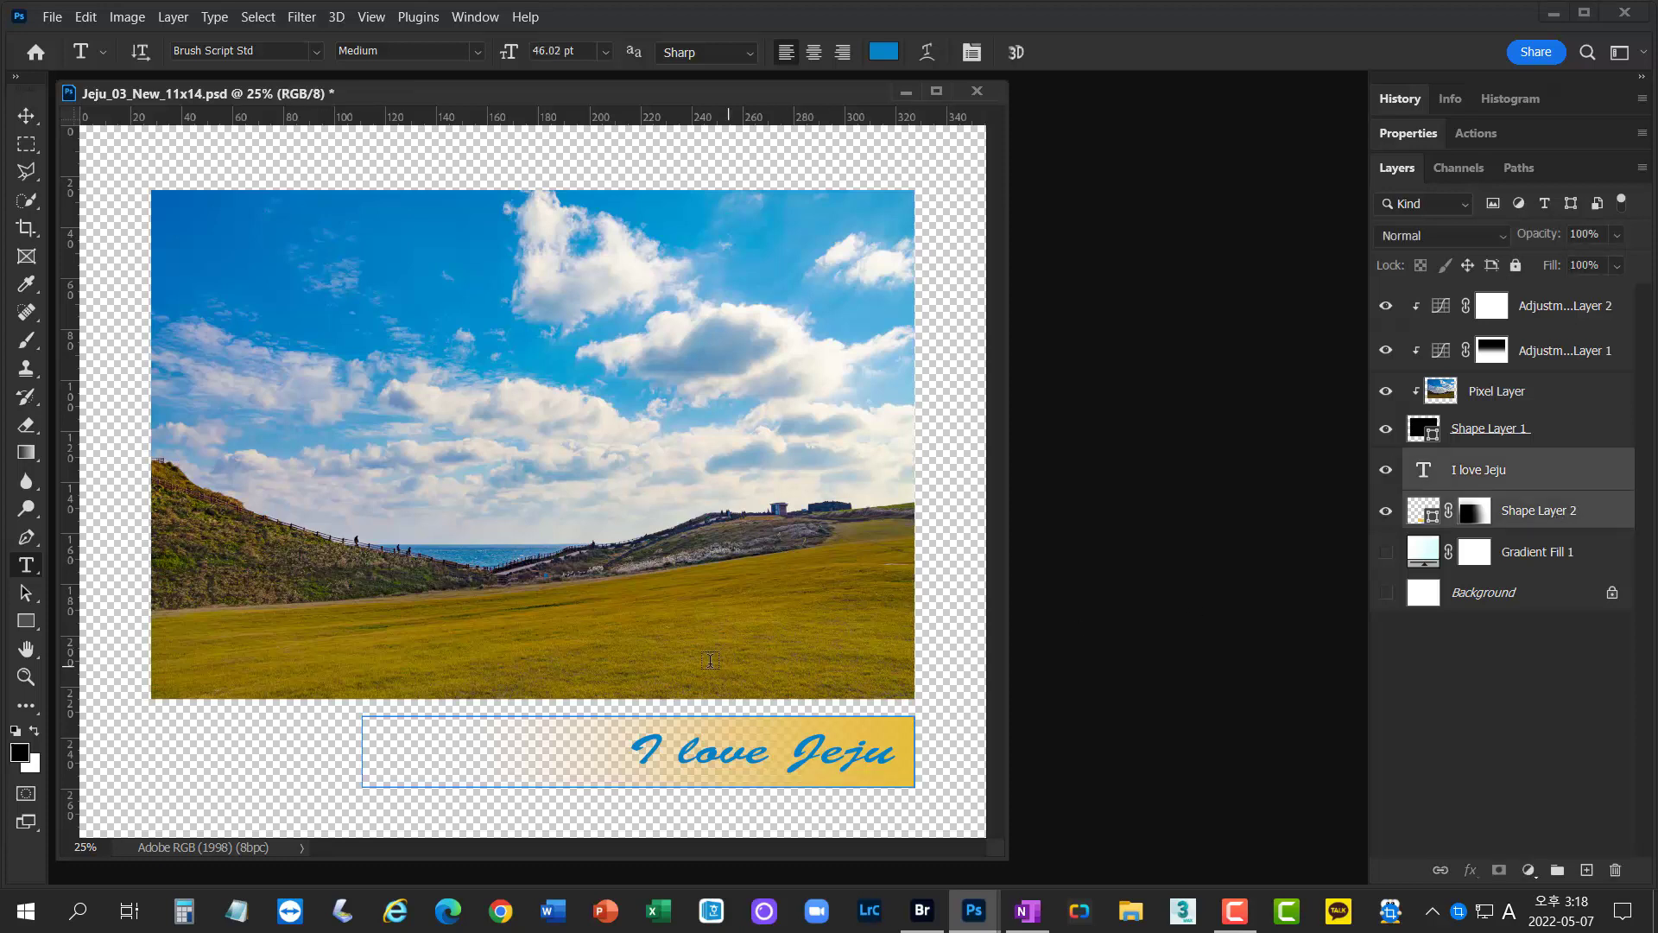
left_click(26, 115)
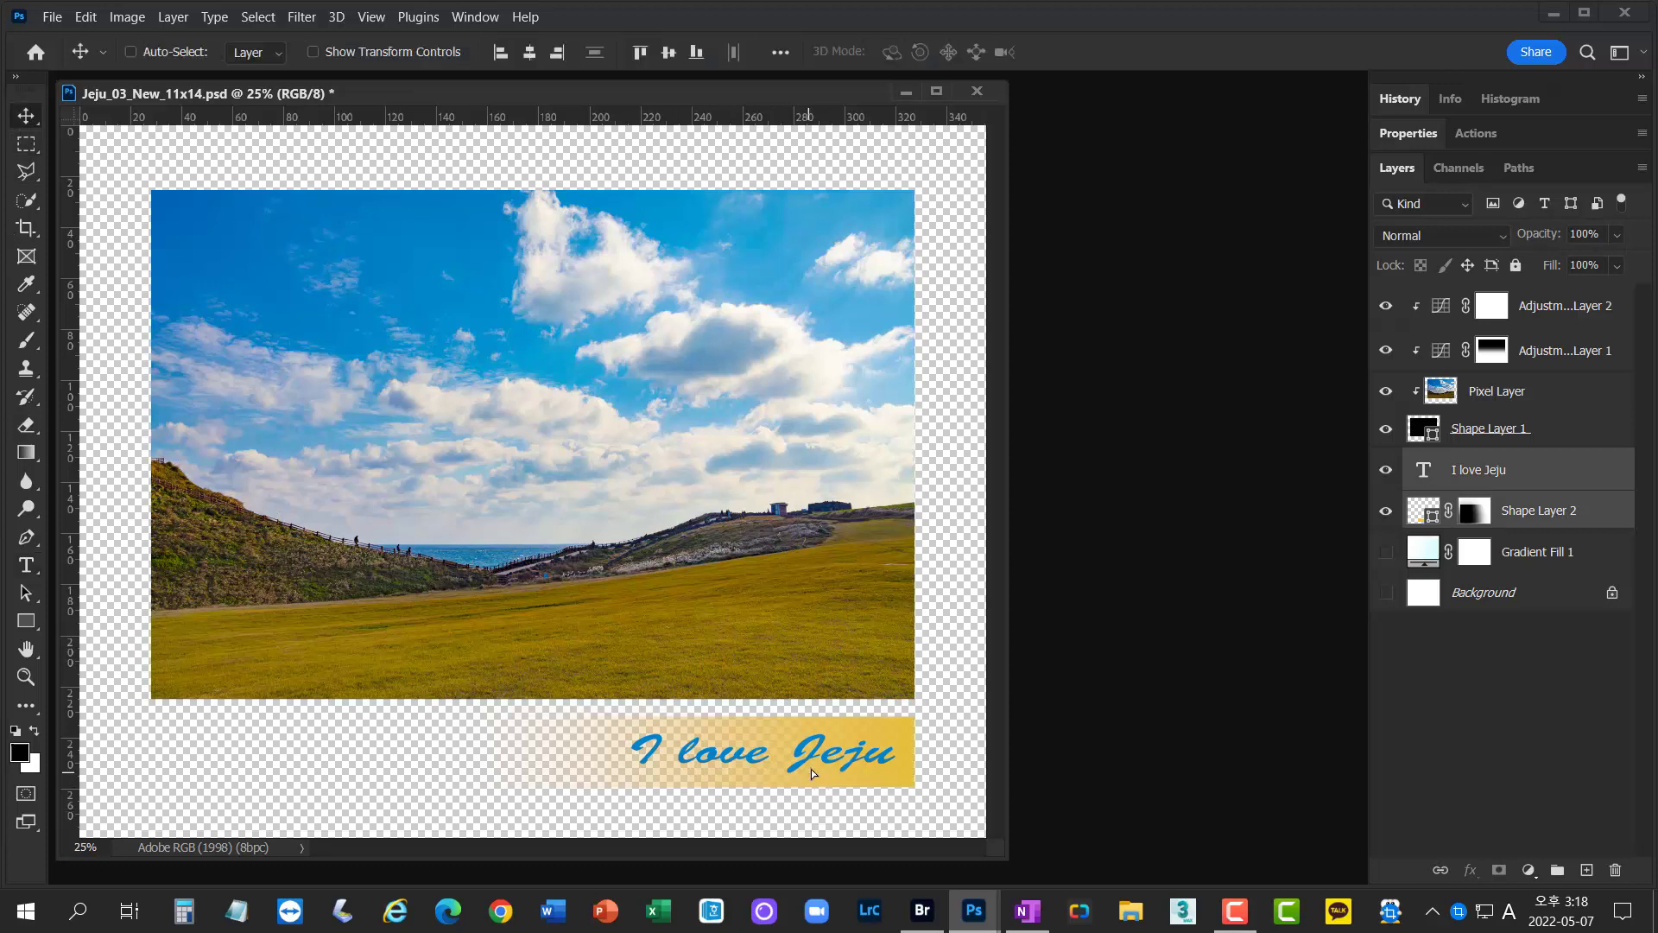
left_click_drag(811, 769, 799, 304)
- Raise I love Jeju and Shape Layer 2 to the top of the layer stack and move both to the photo's upper-left corner
left_click_drag(1546, 481, 1559, 299)
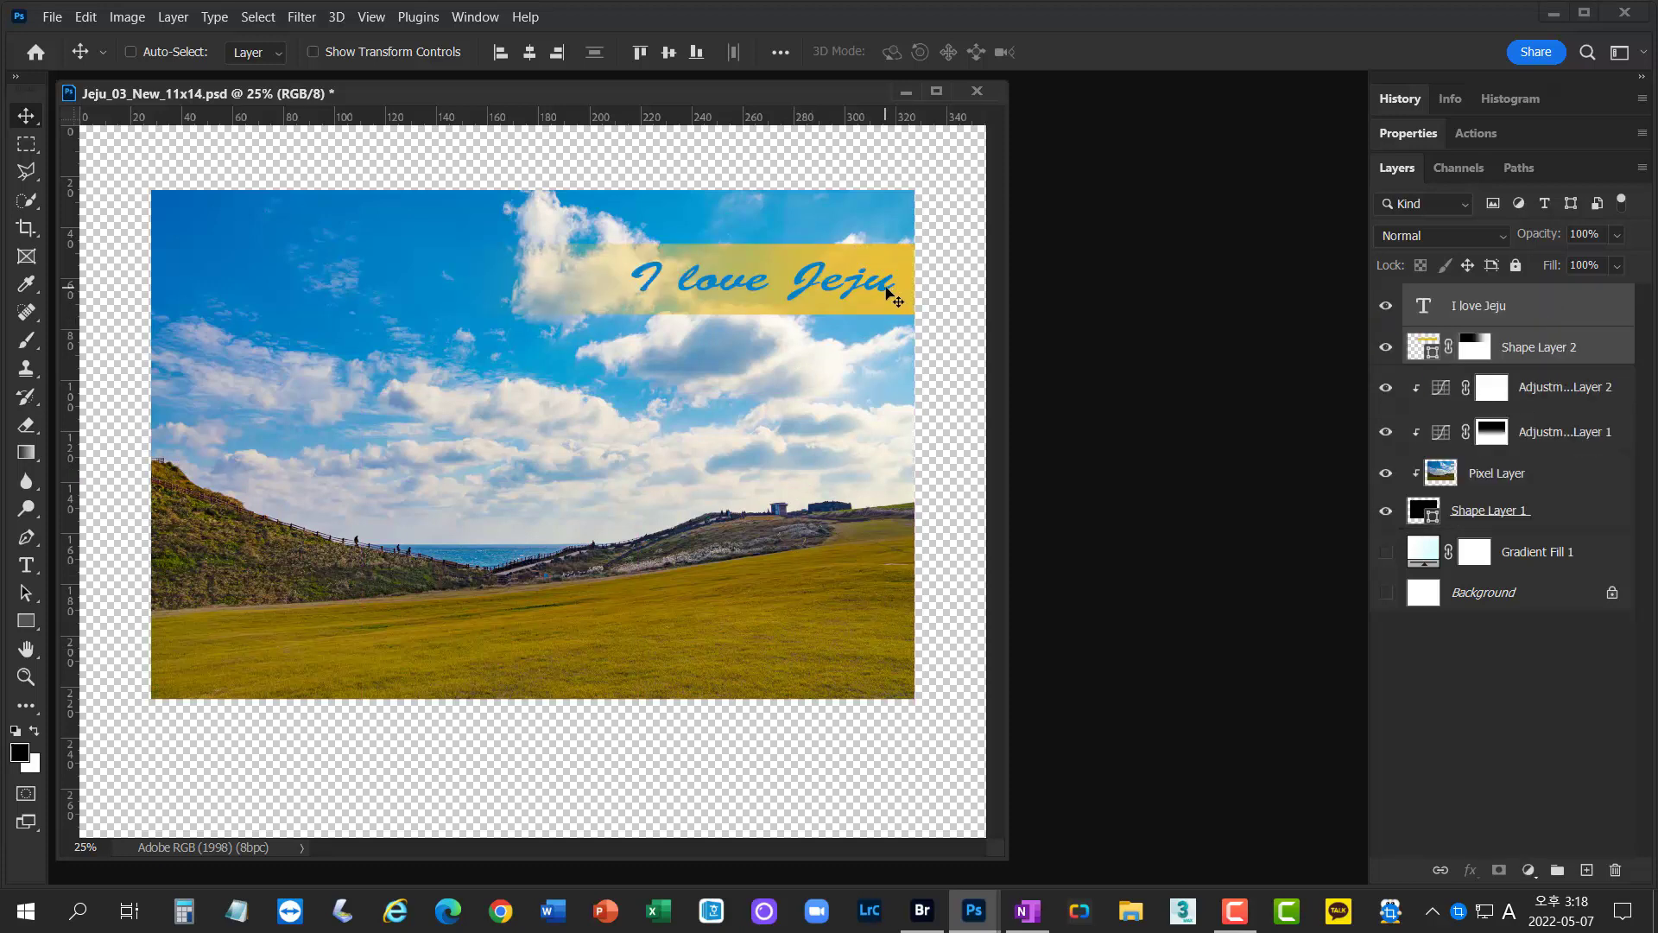
left_click_drag(882, 294, 434, 261)
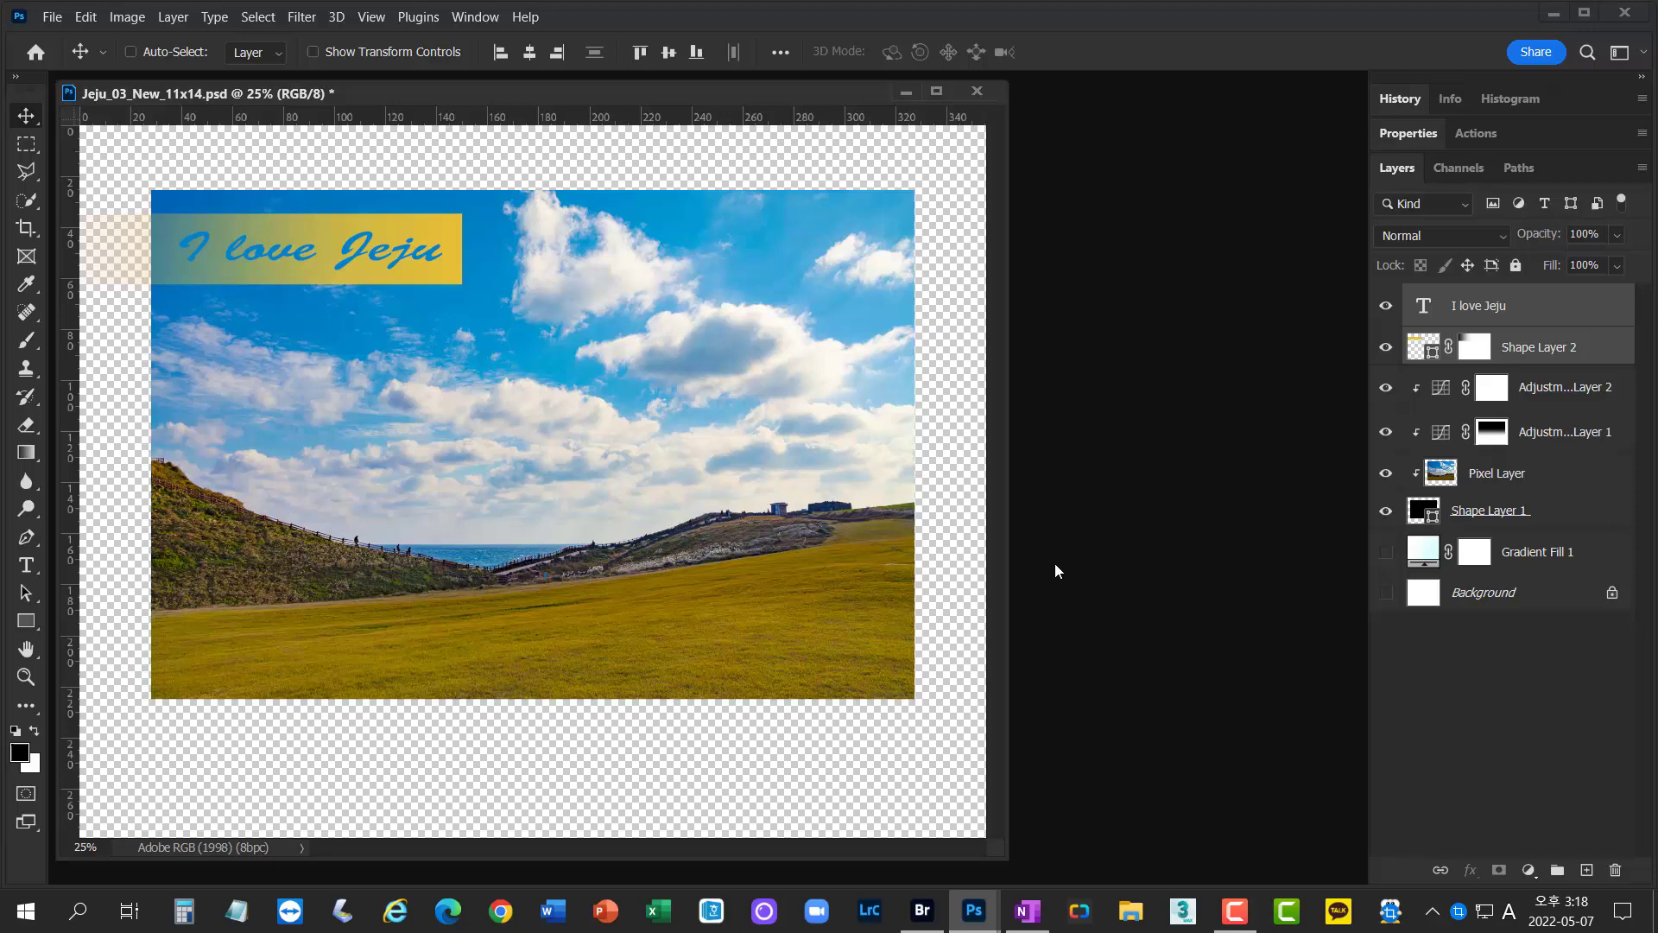
- Undo the banner moves, the restacking and the layer hiding, and briefly select Shape Layer 1 before clearing the selection
key("ctrl+z")
key("ctrl+z")
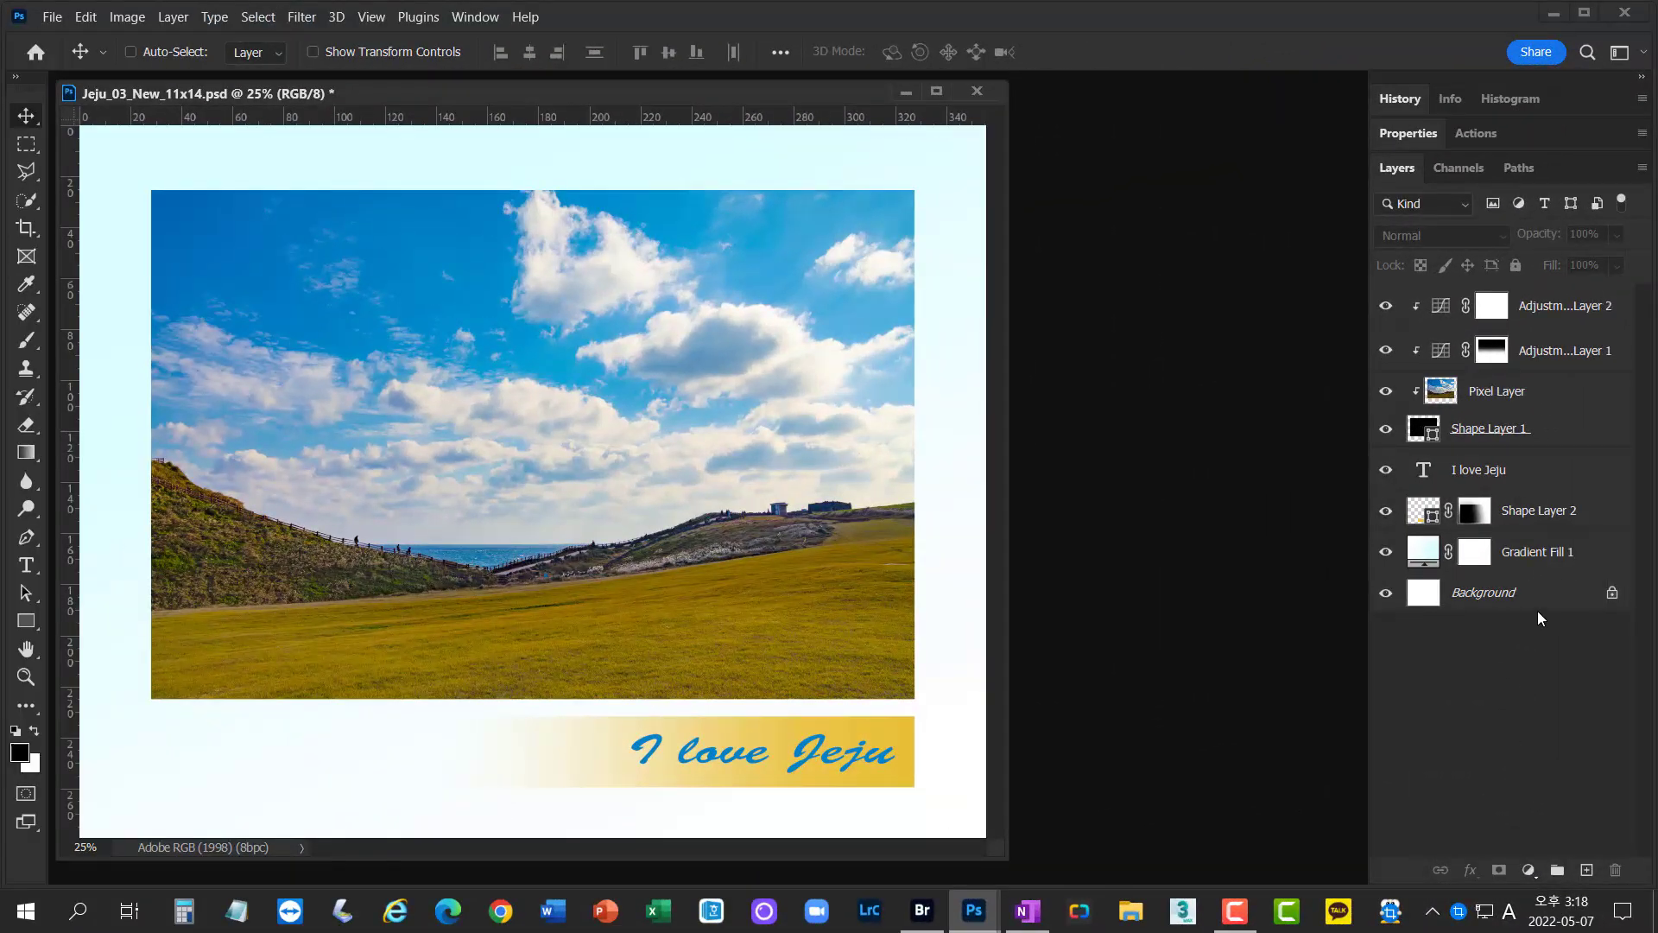
left_click(1564, 428)
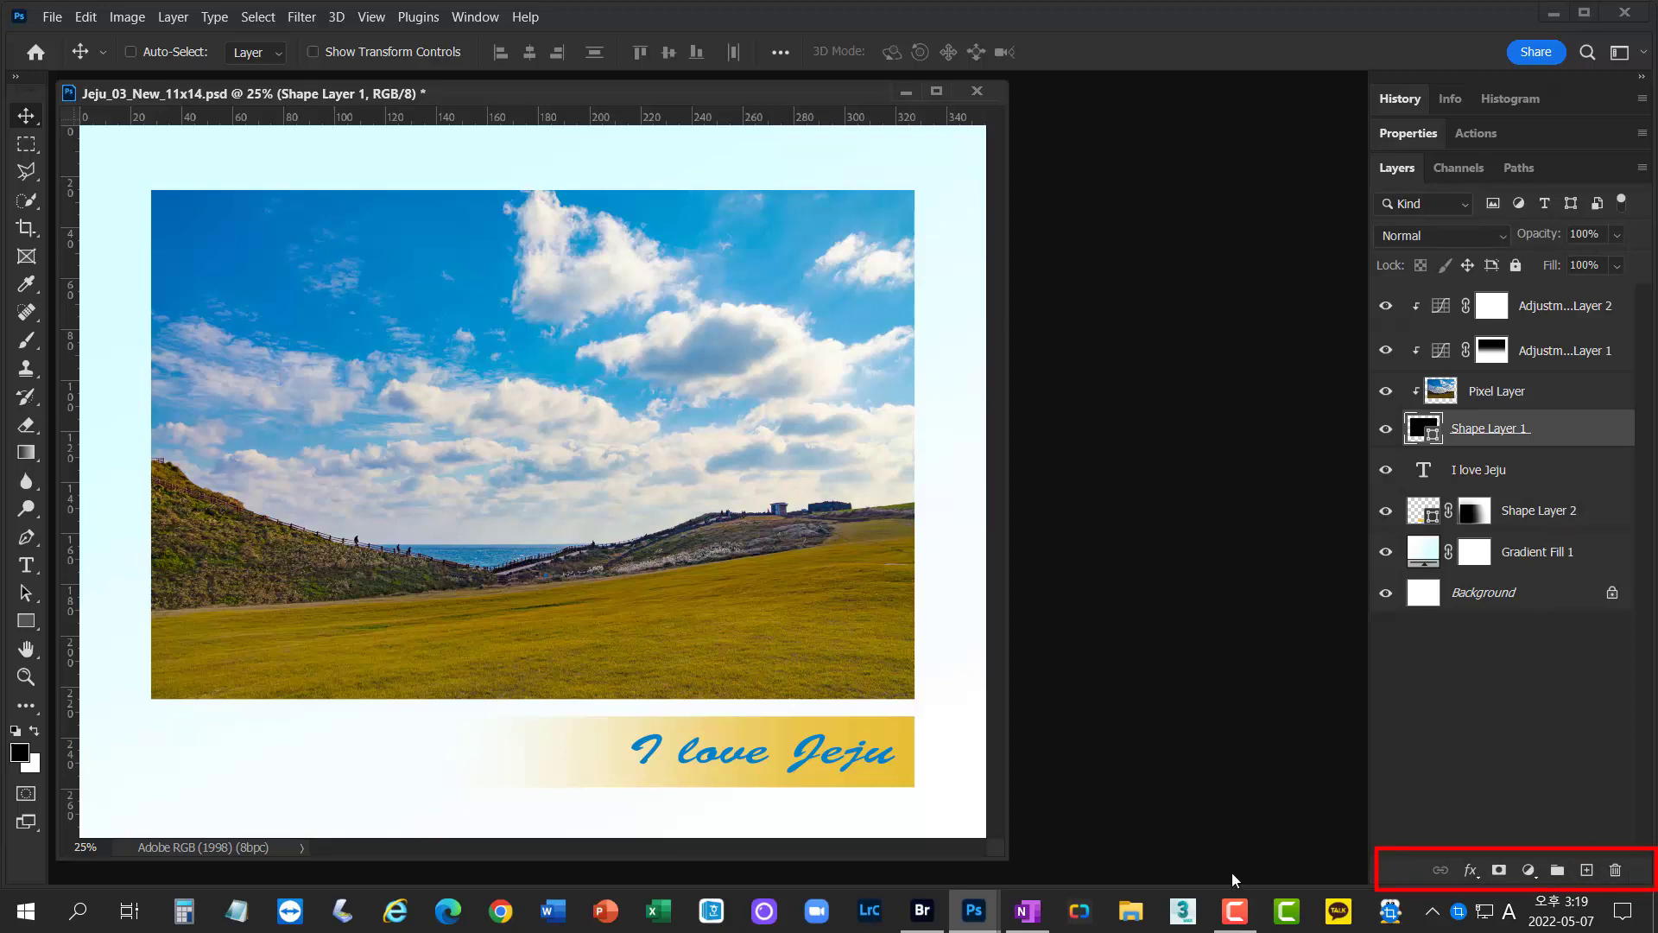
left_click(1505, 804)
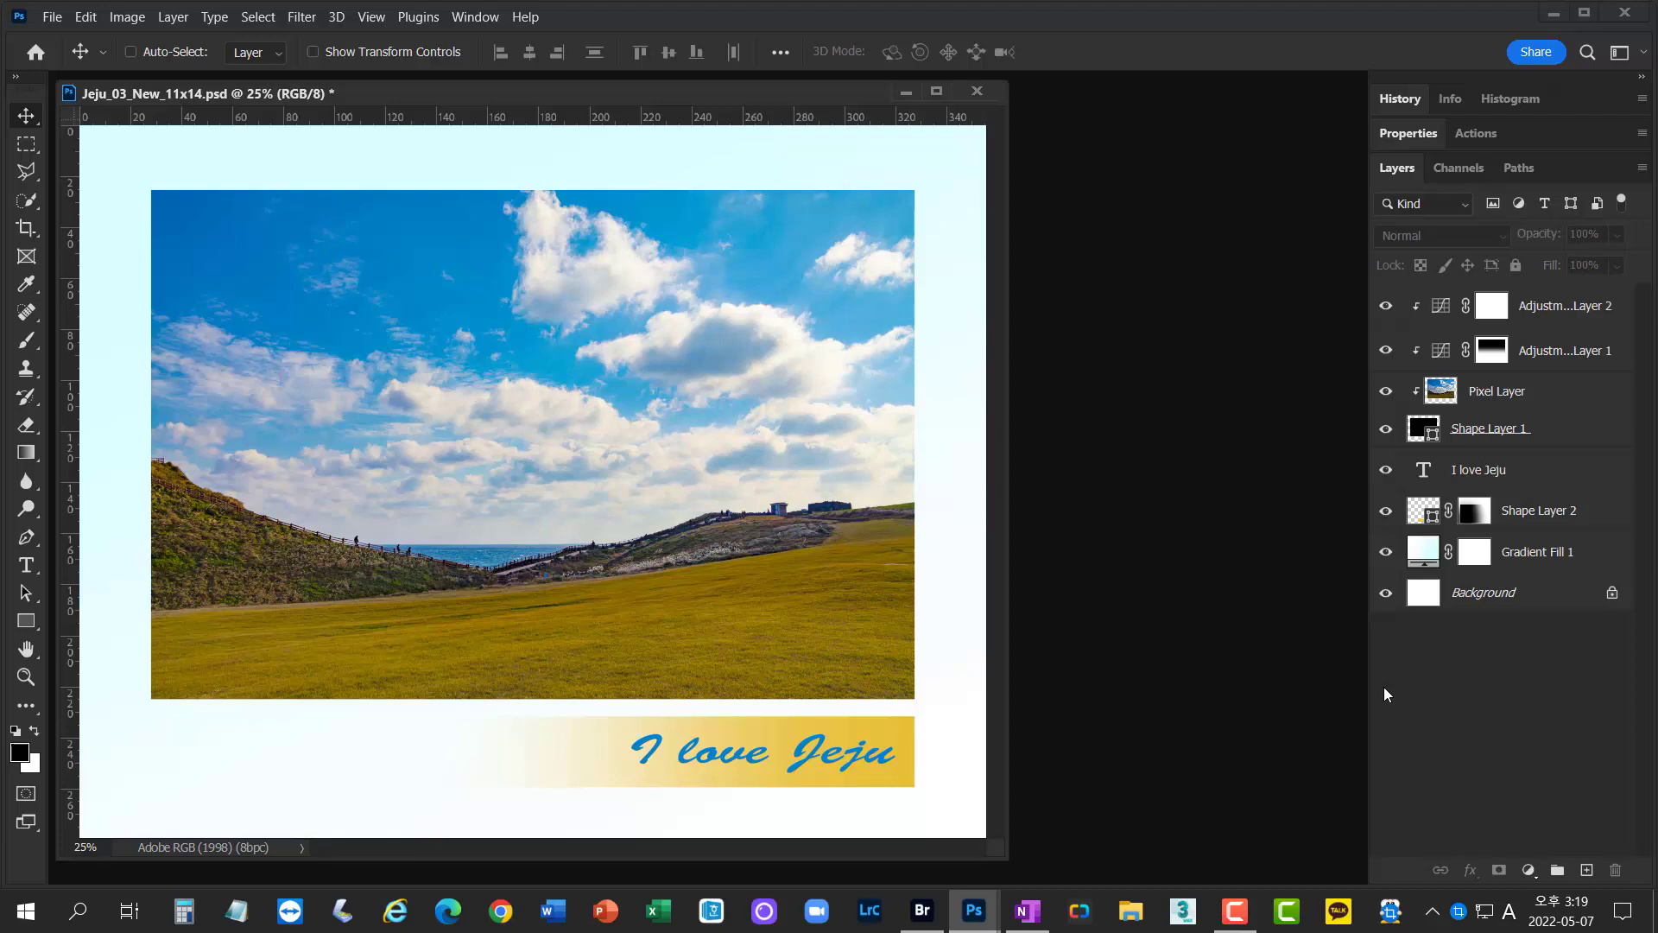
- Link the I love Jeju text layer with Shape Layer 2 and deselect all layers
left_click(1544, 477)
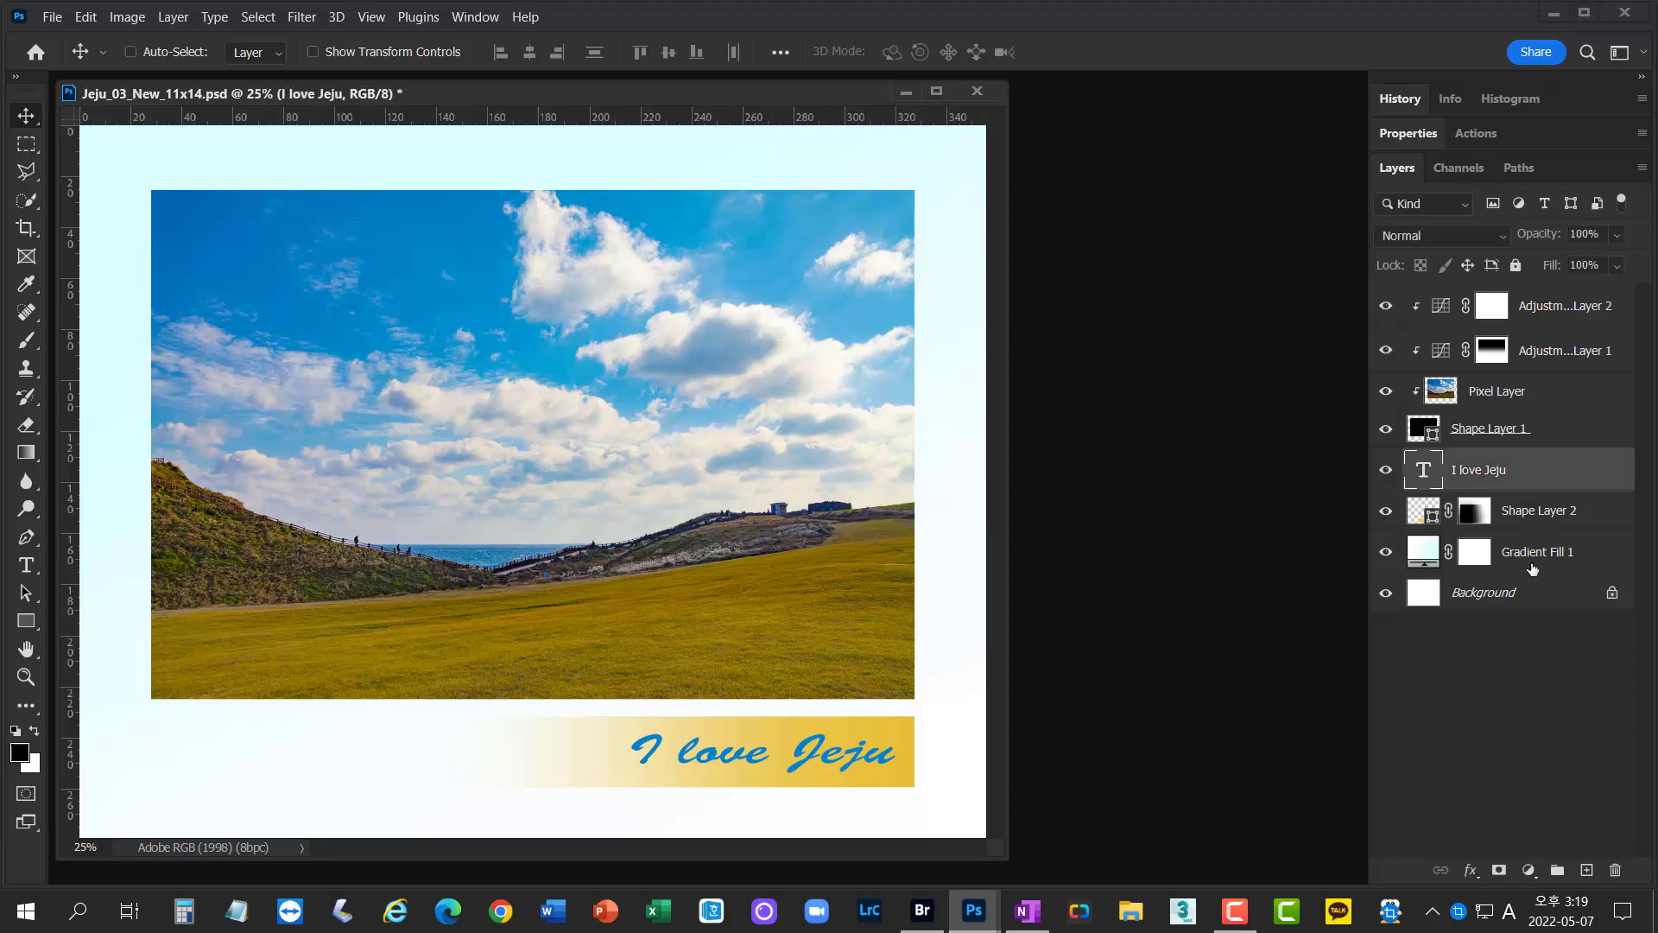
left_click(1578, 516, "ctrl")
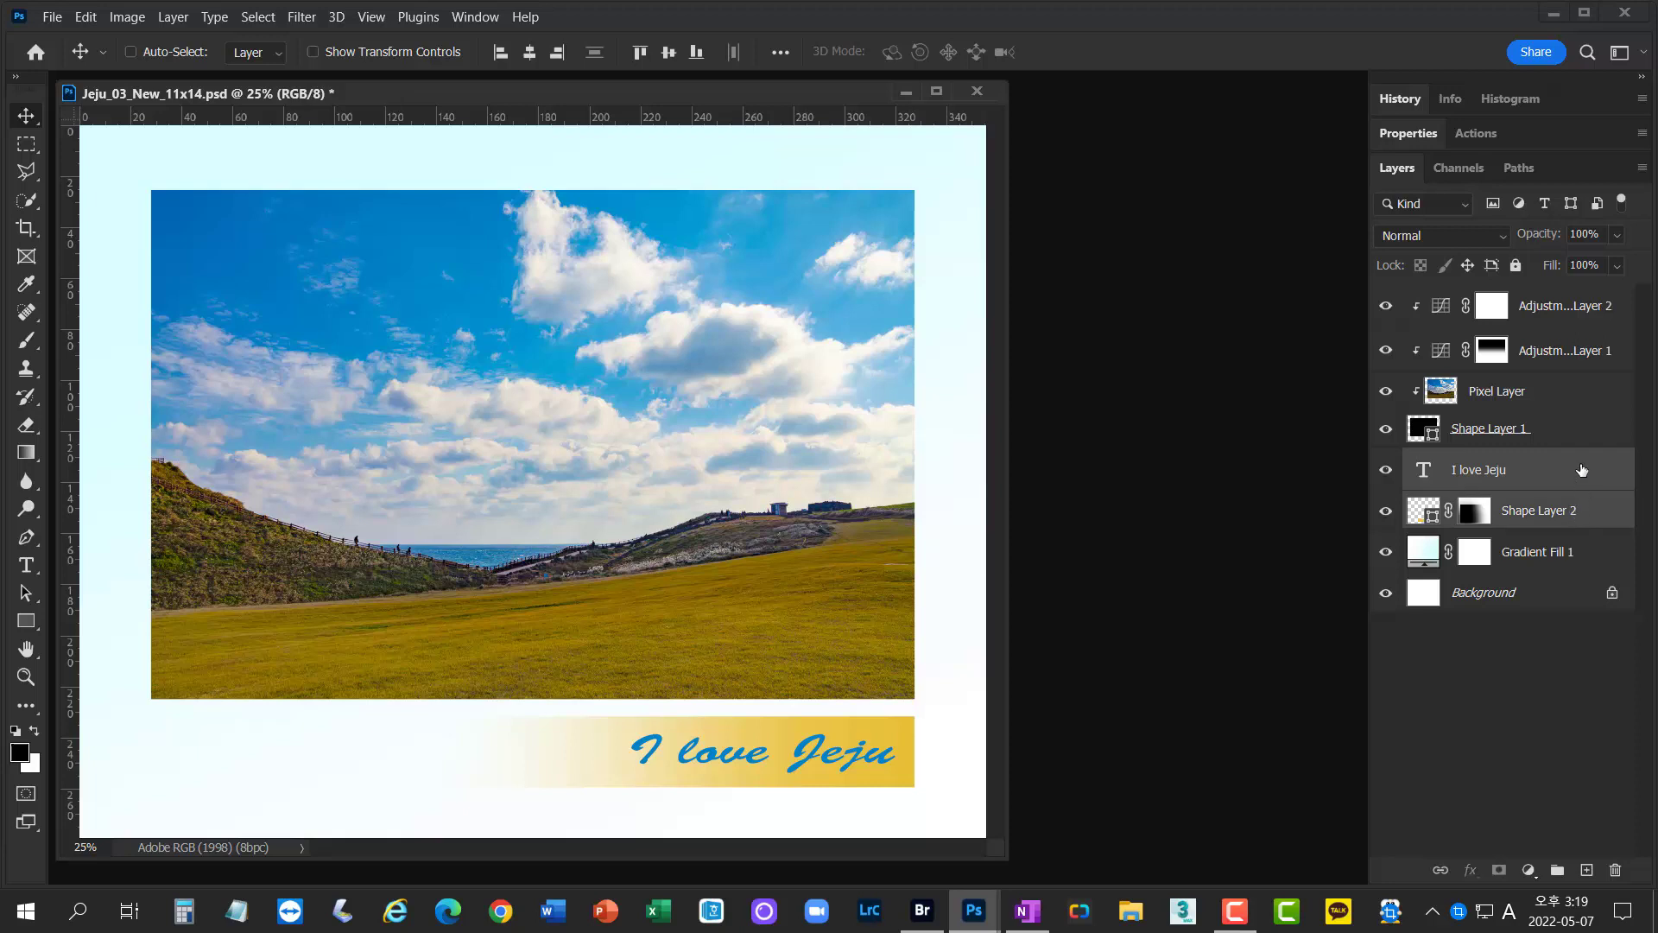
left_click(1581, 470)
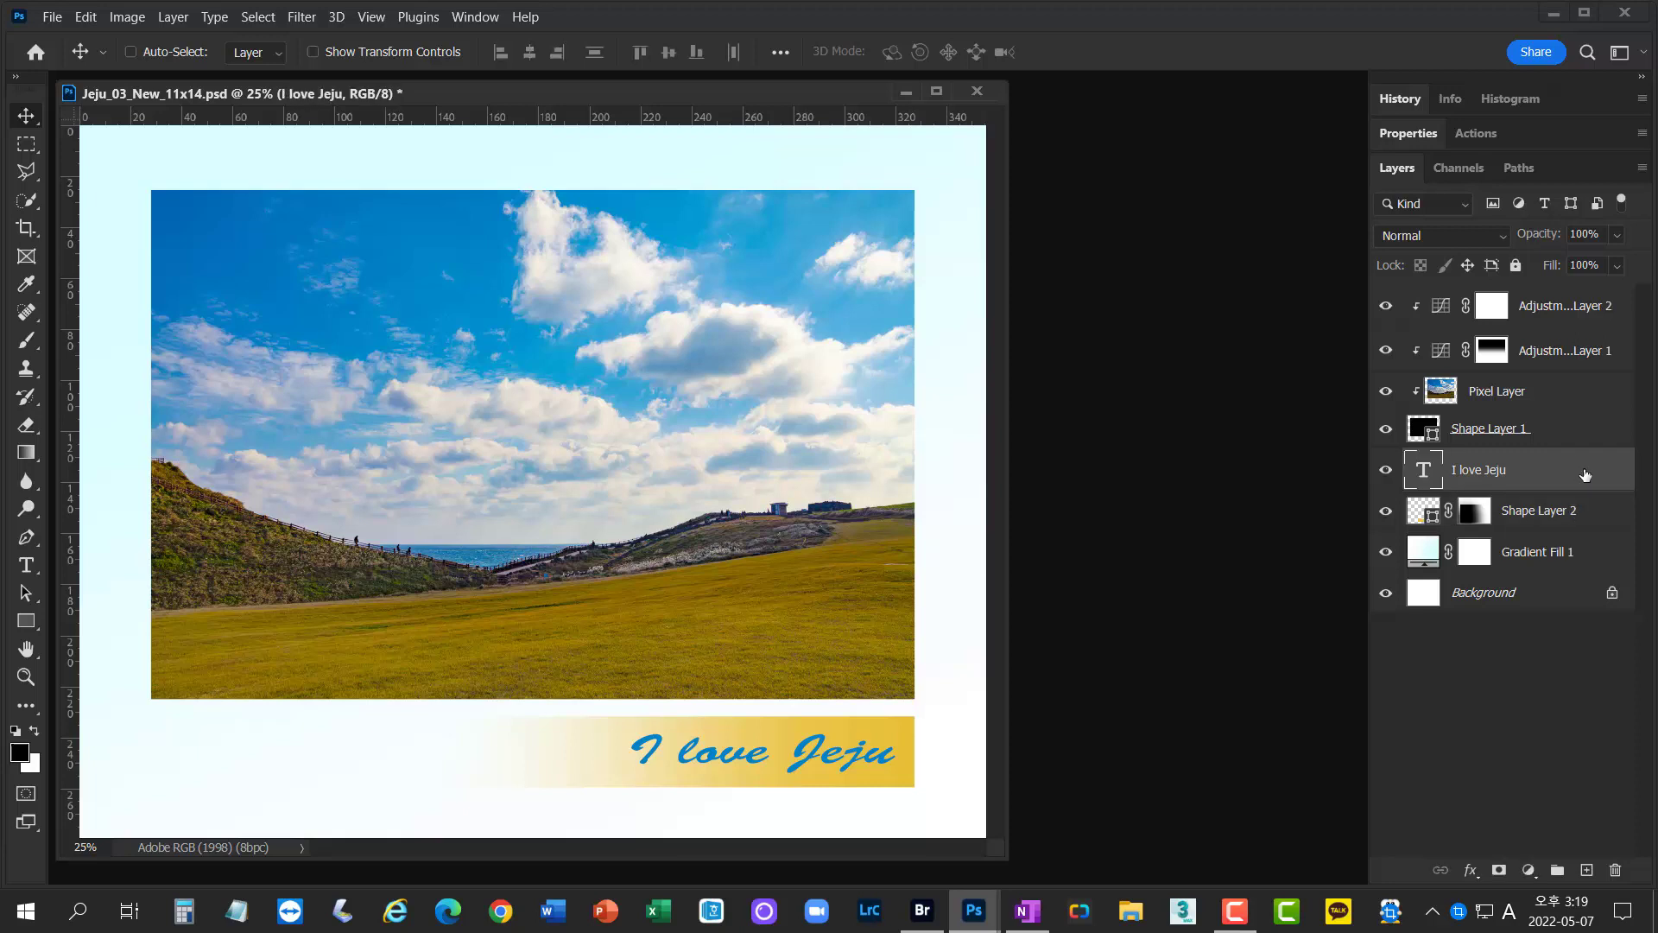
left_click(1590, 518, "ctrl")
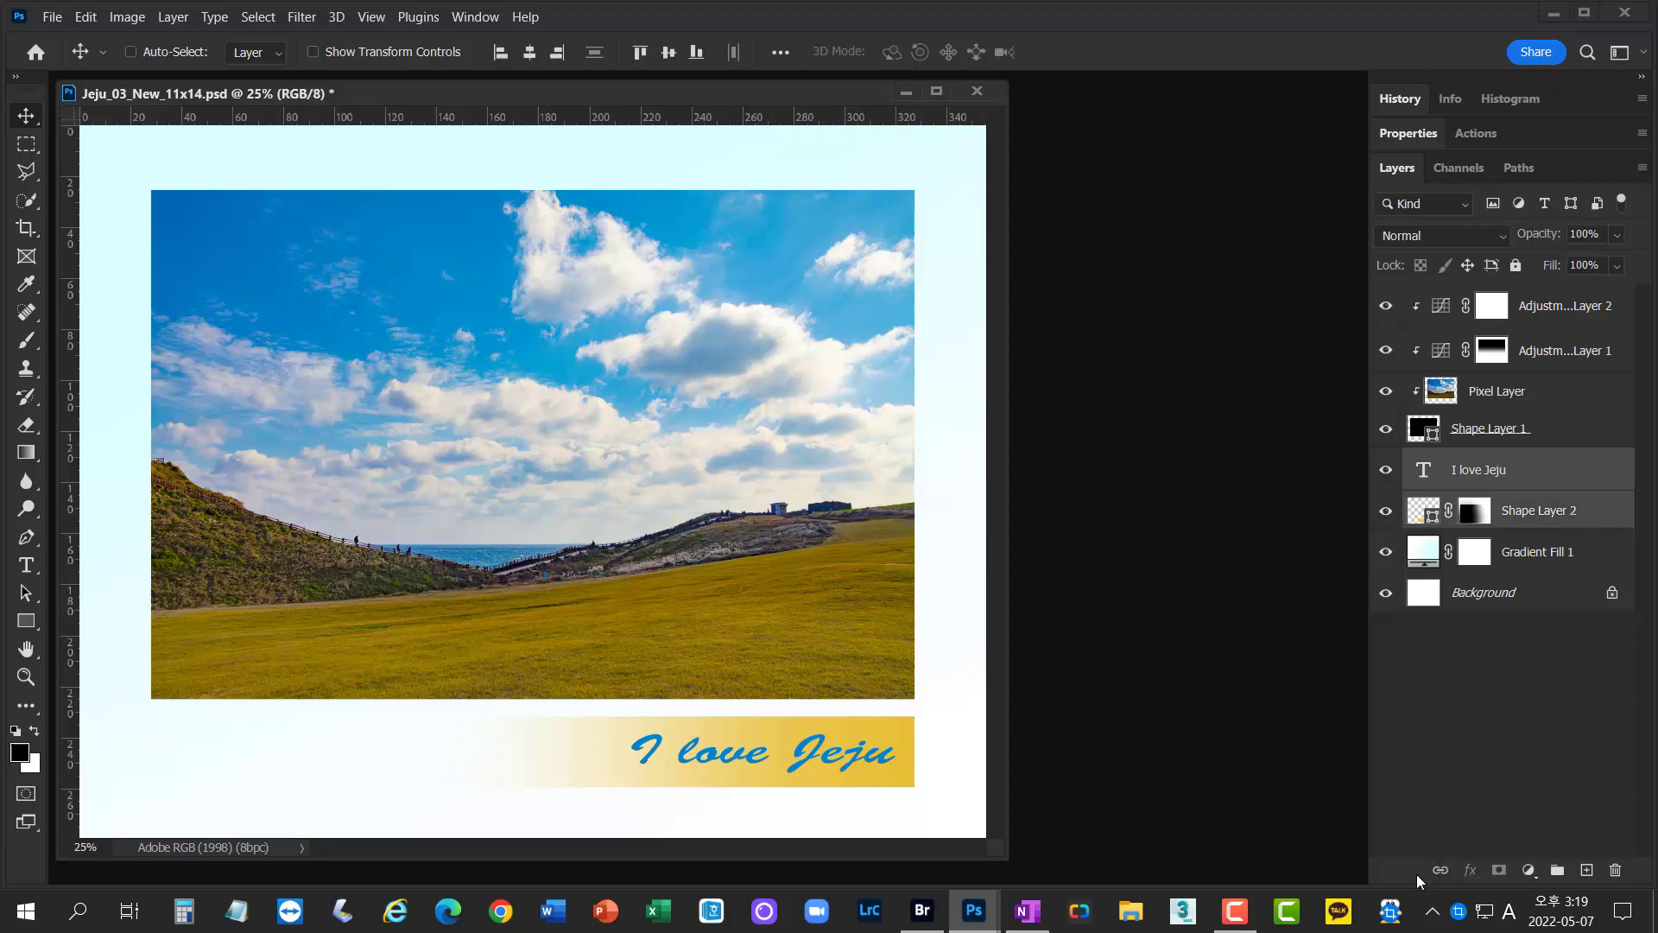
left_click(1440, 875)
left_click(1570, 653)
- With only Shape Layer 2 selected, move the linked banner slightly down and right, and undo the move
left_click(1547, 487)
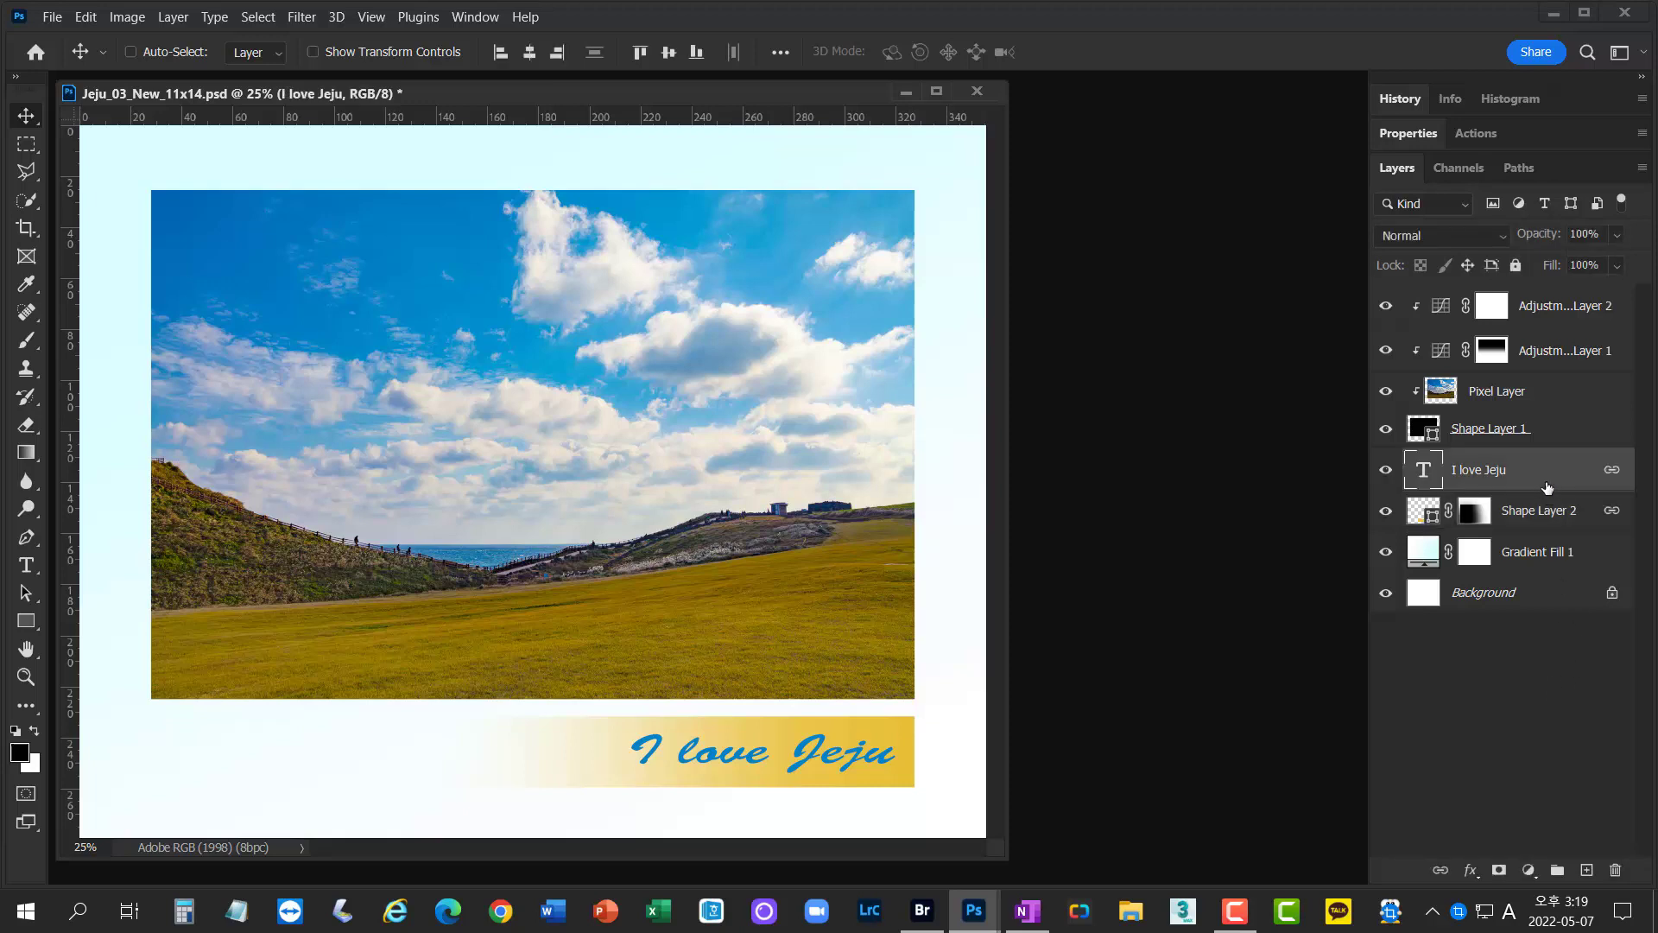
left_click(1551, 512)
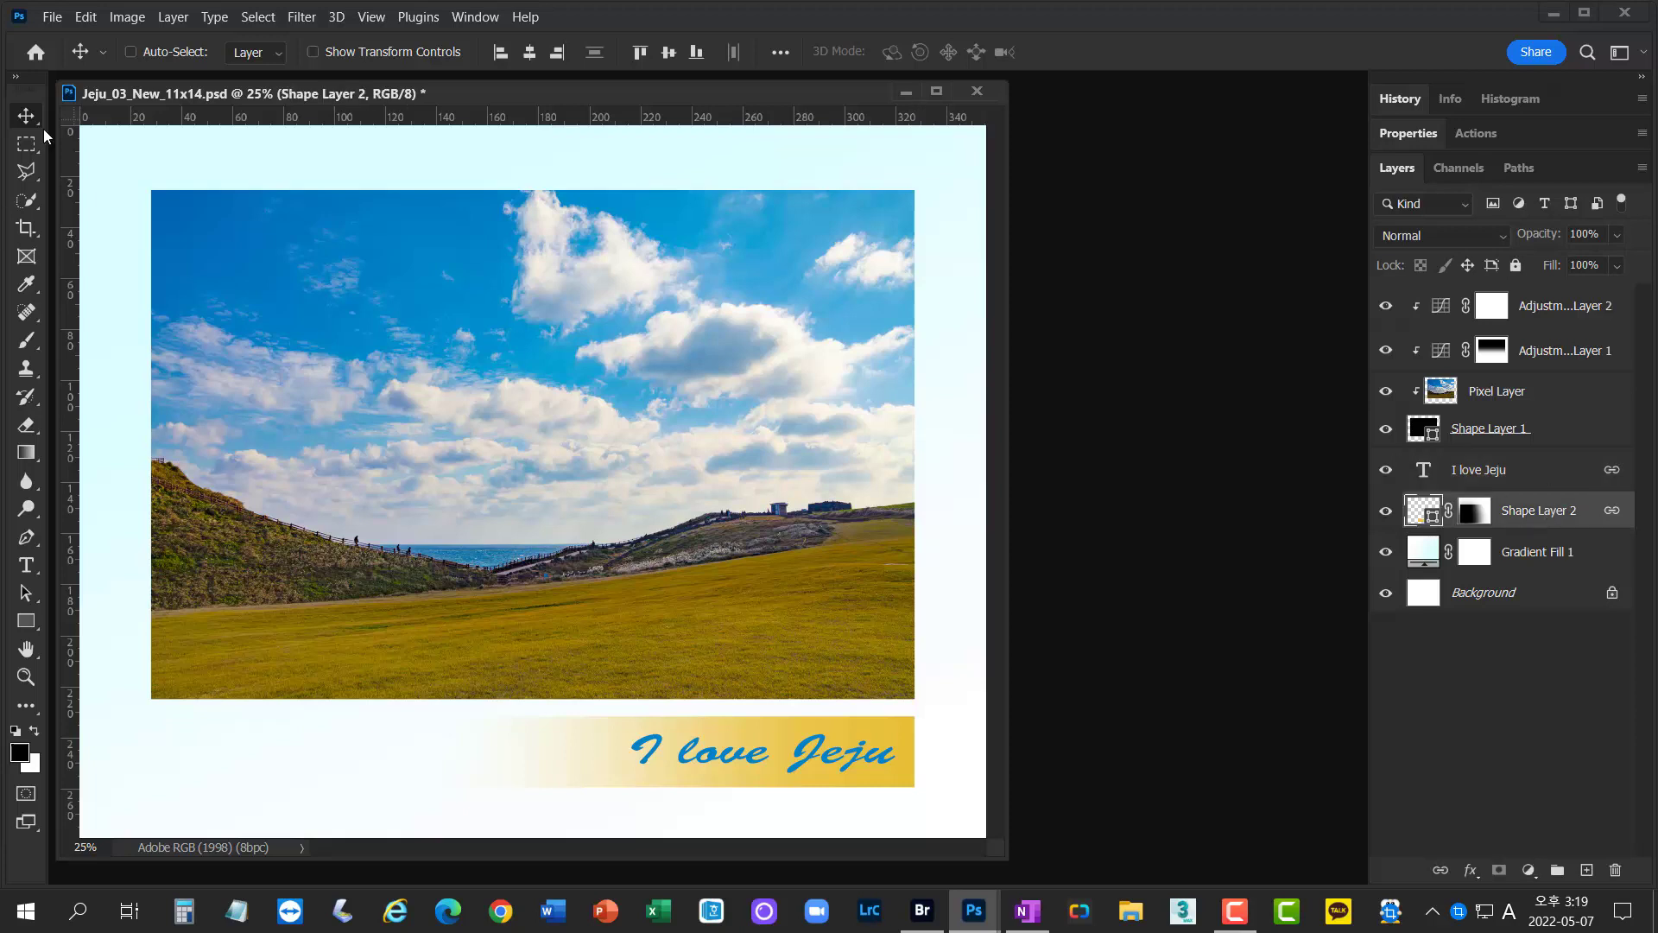
left_click_drag(832, 767, 871, 784)
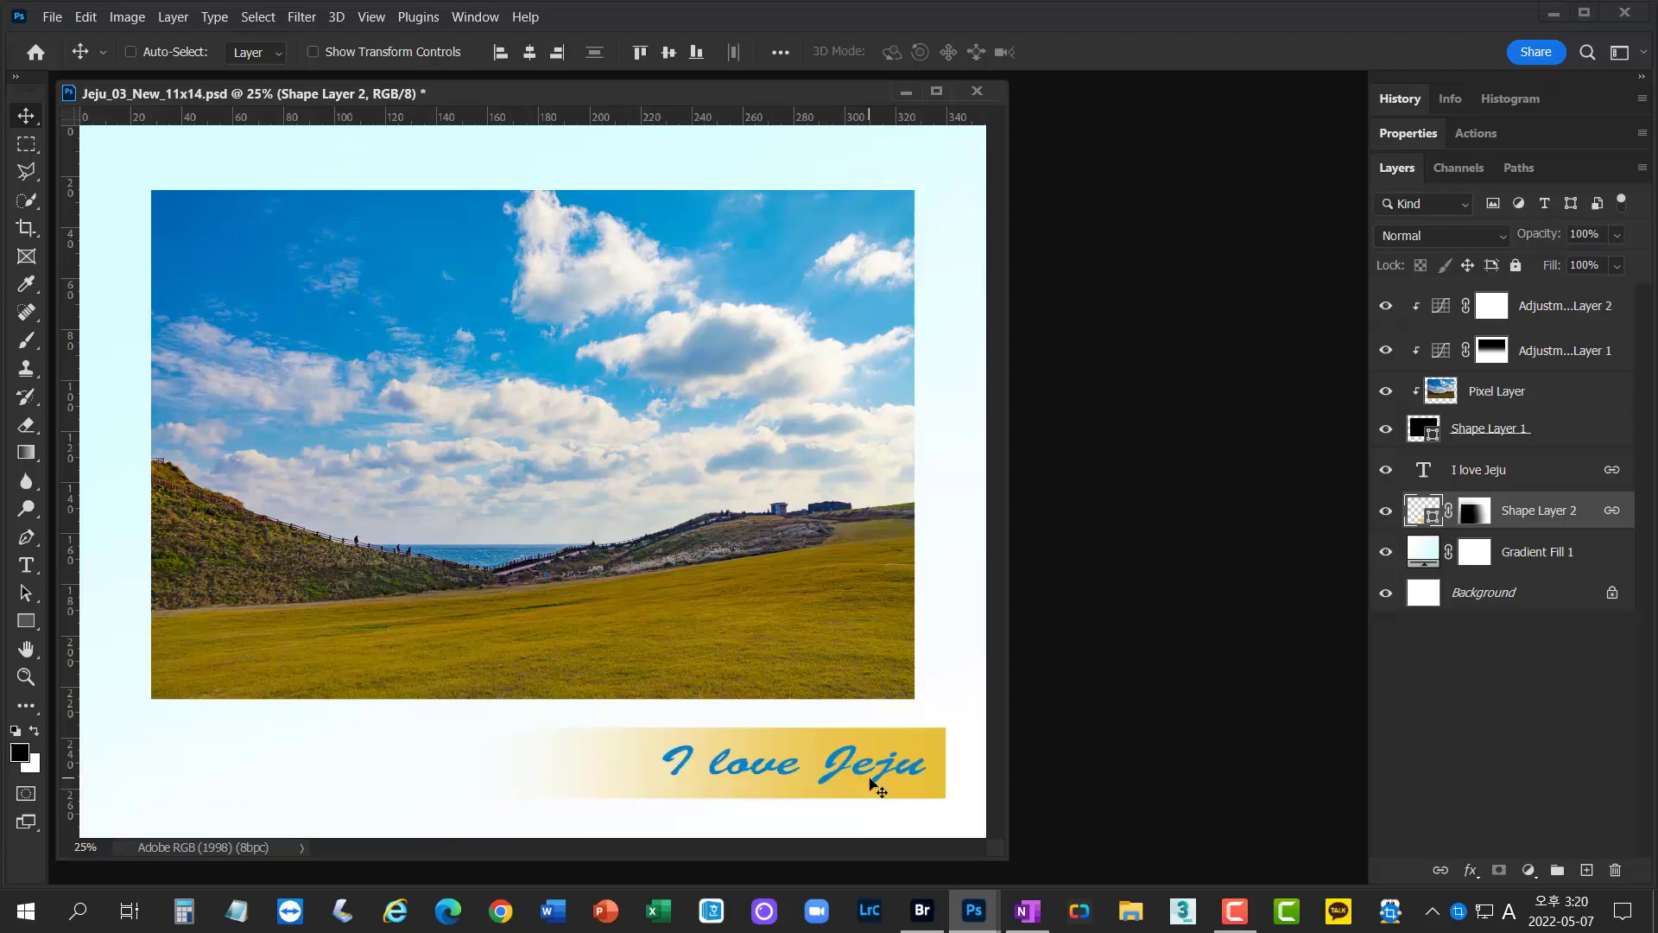
key("ctrl+z")
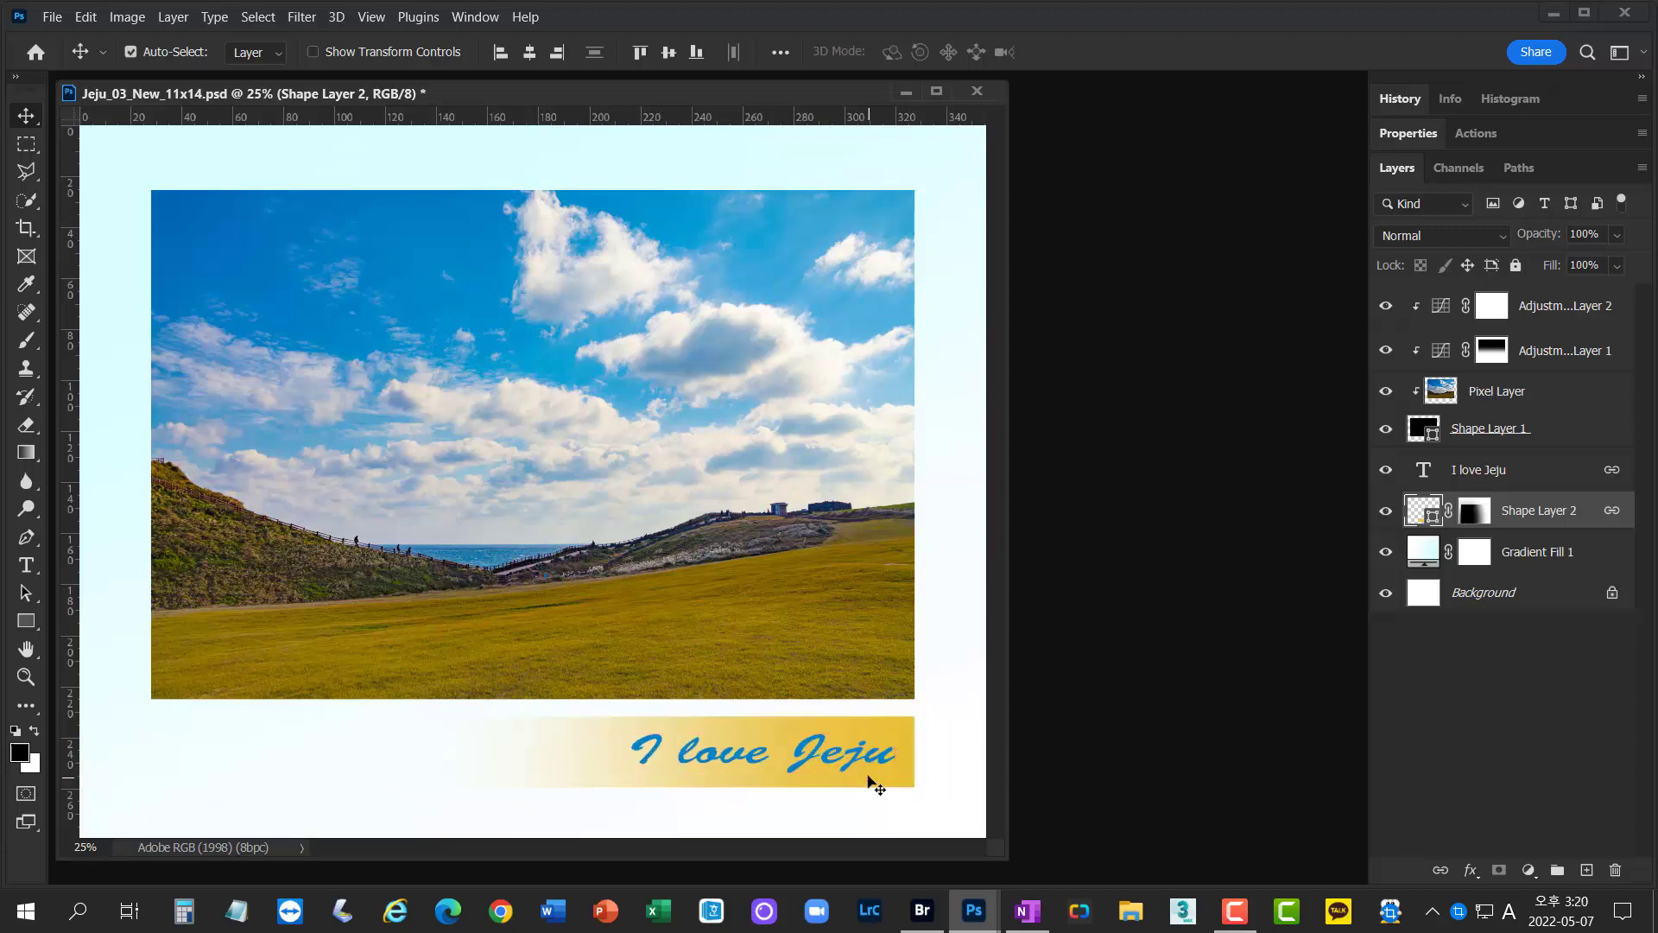
- Open the I love Jeju text and Shape Layer 2 for editing from their layer thumbnails, leaving both unchanged
left_click(1537, 474)
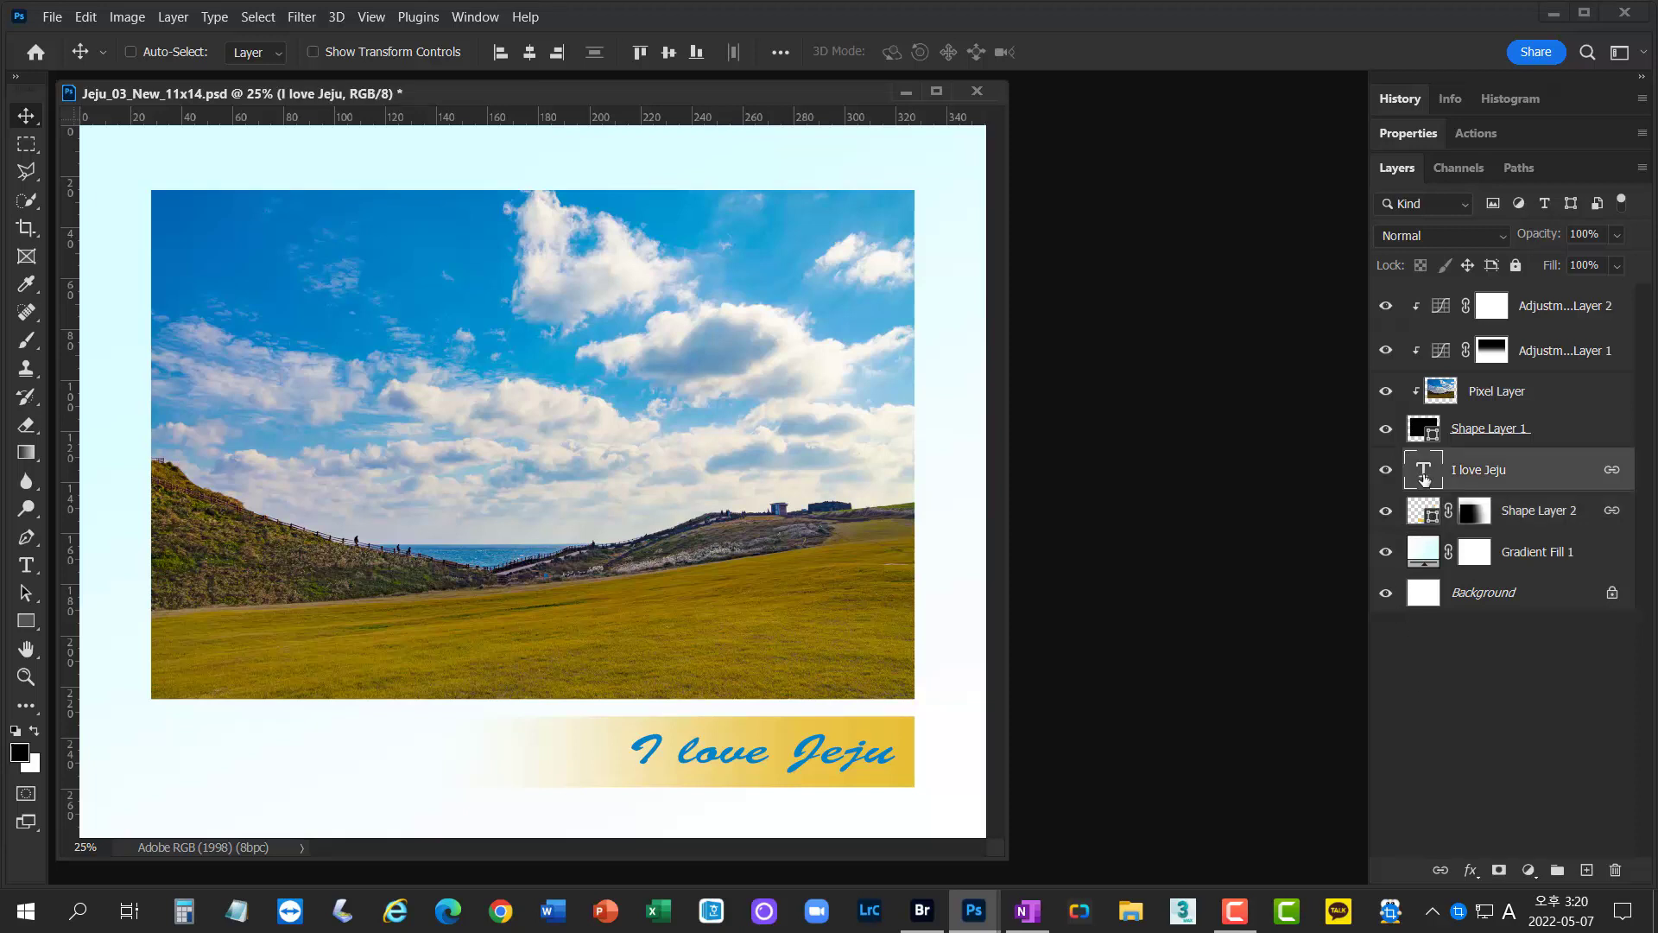
double_click(1424, 475)
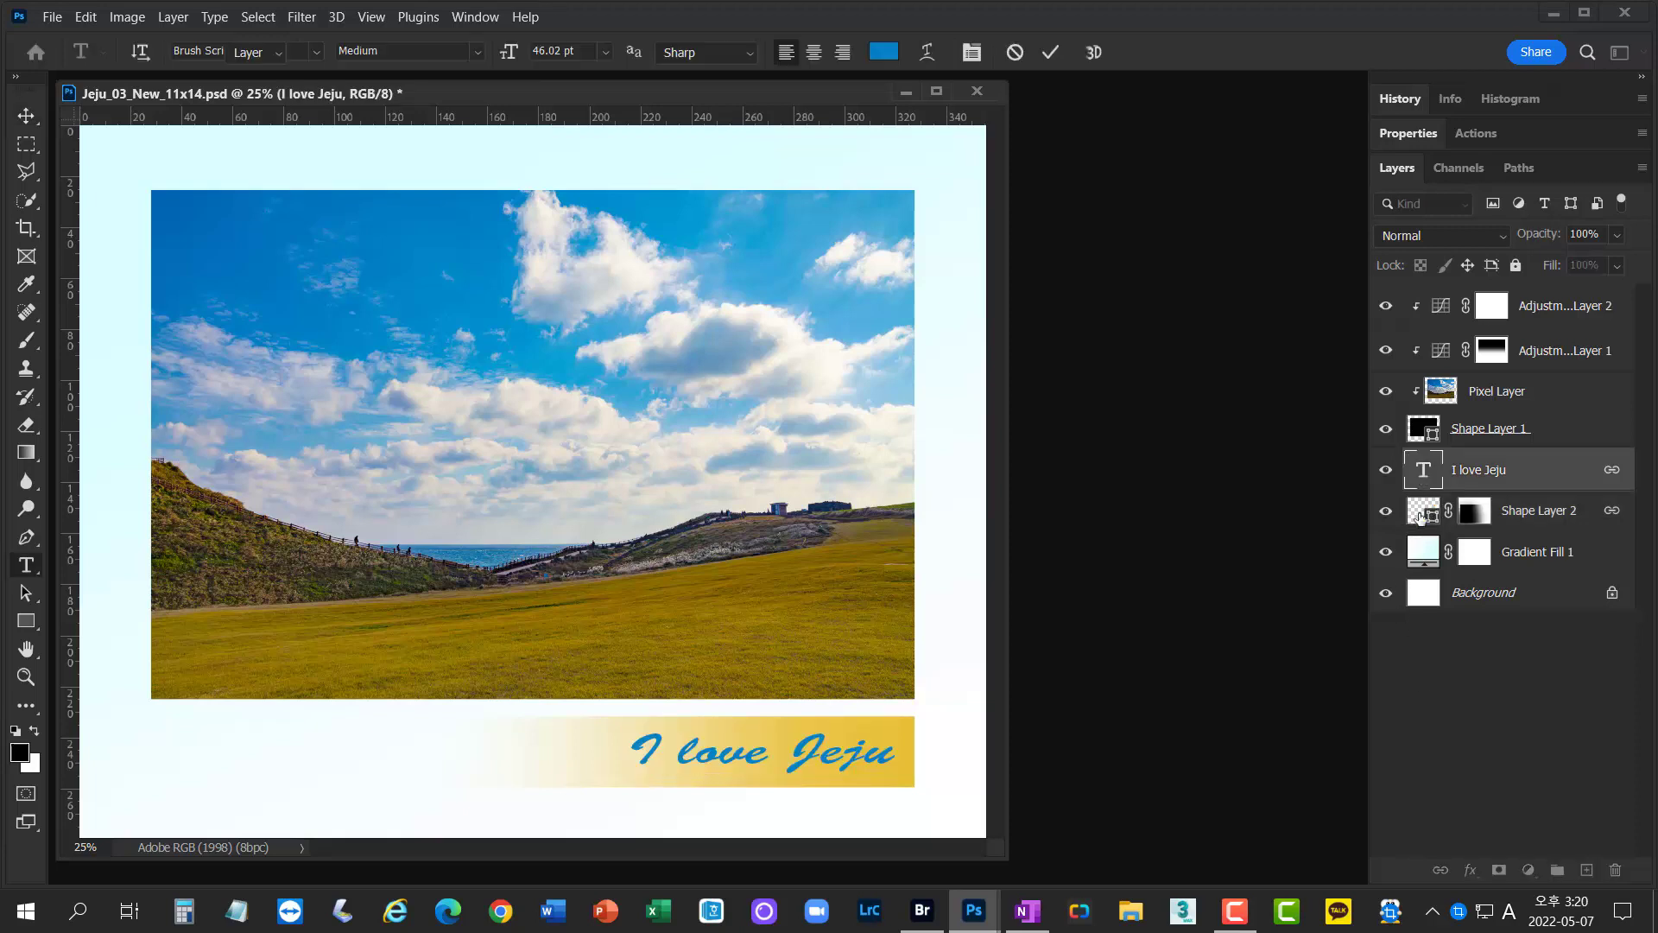
double_click(1421, 516)
left_click(1555, 378)
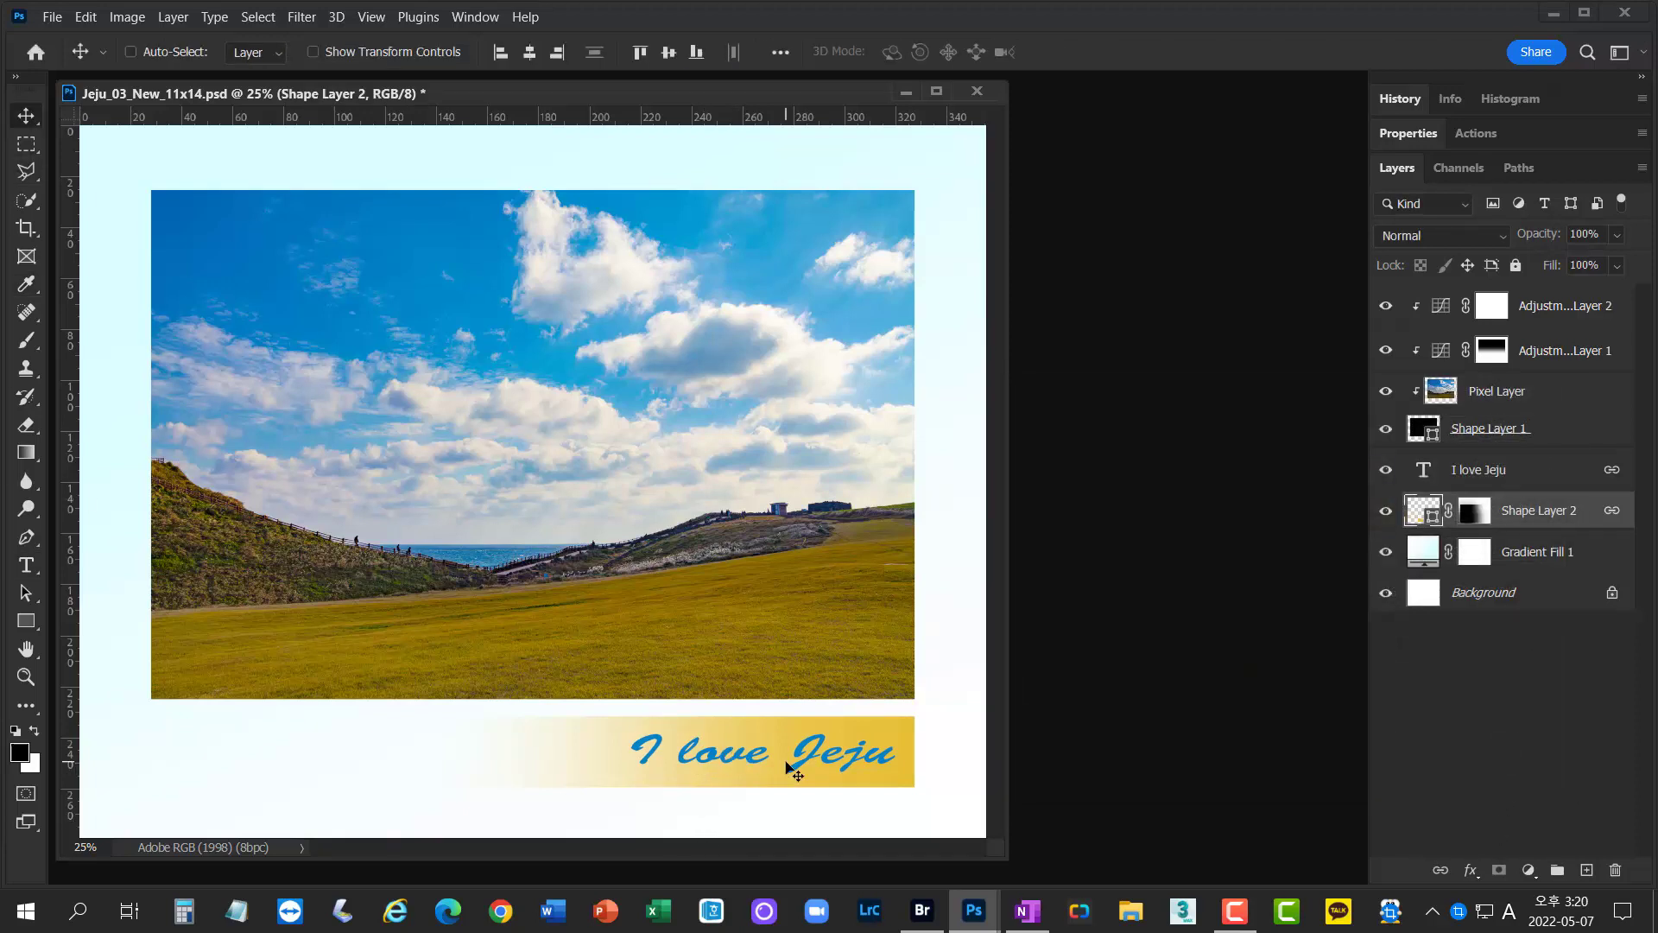
- Move the linked banner left and undo the move, and unlink Shape Layer 2 from the I love Jeju layer
left_click_drag(816, 768, 681, 768)
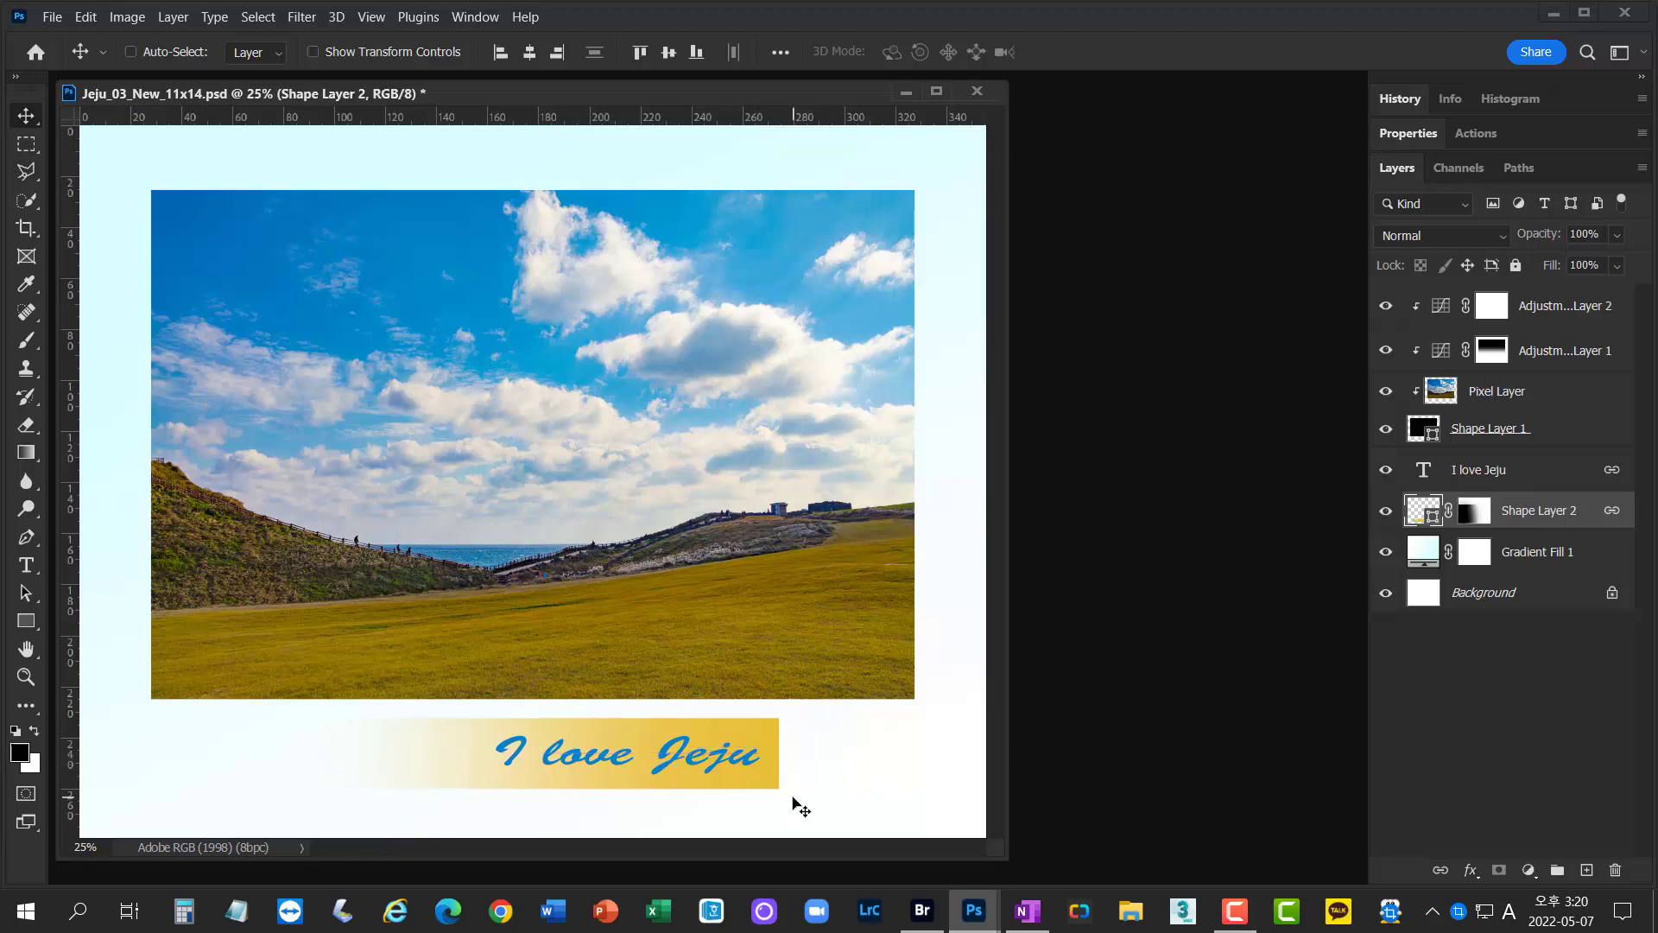
key("ctrl+z")
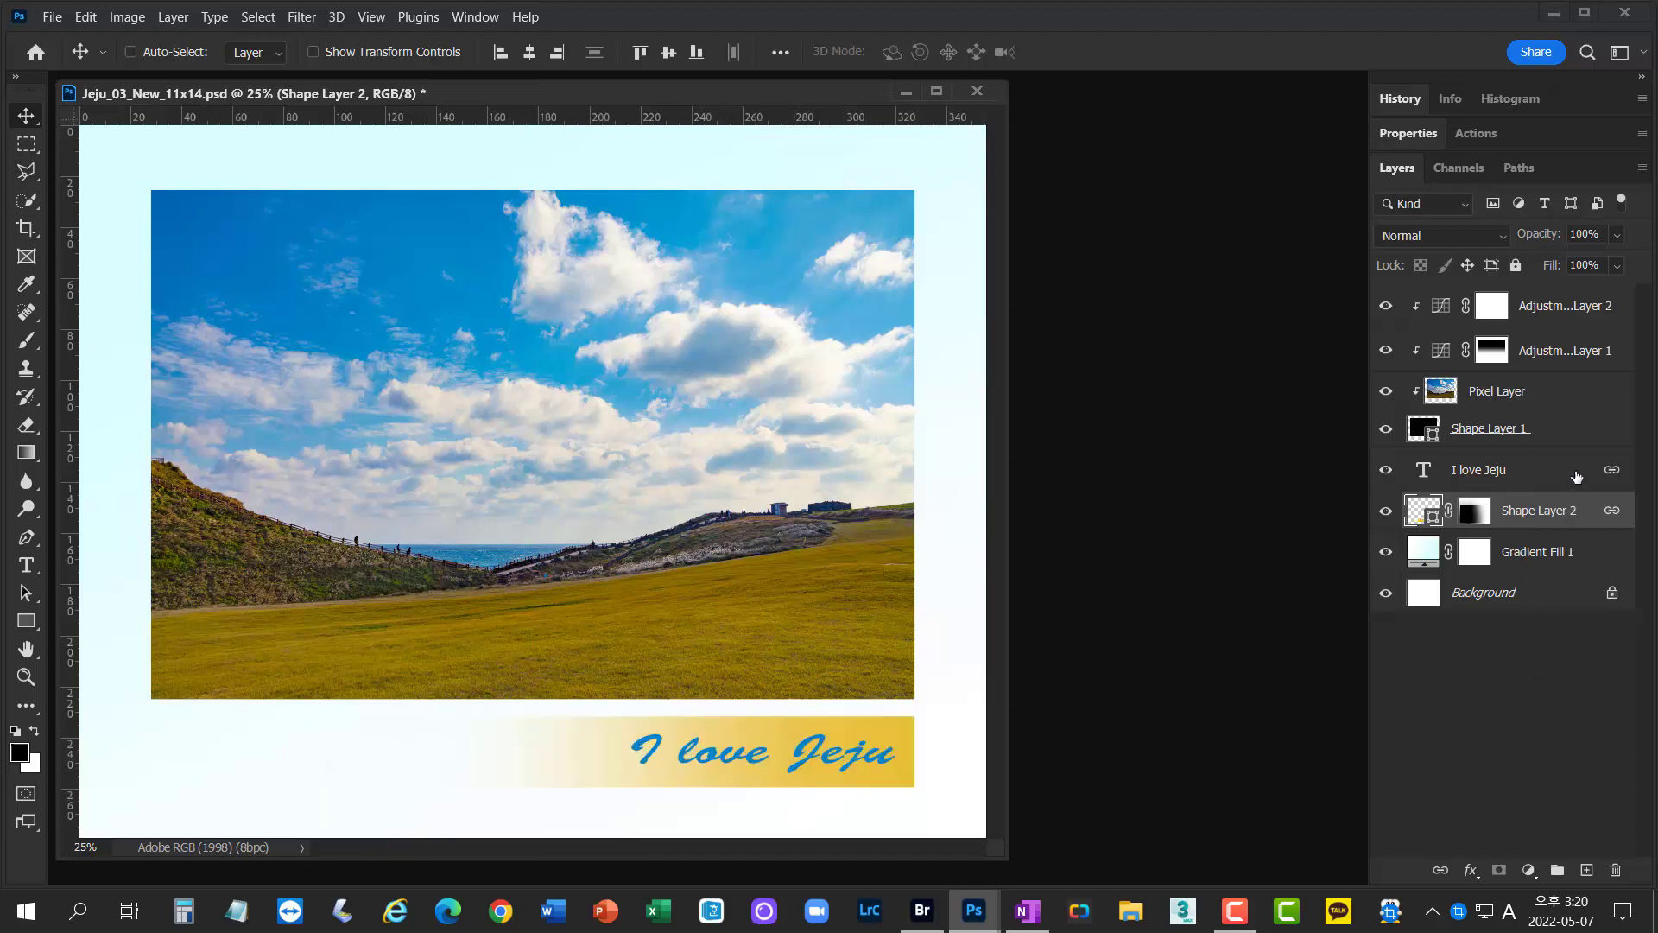
left_click(1441, 870)
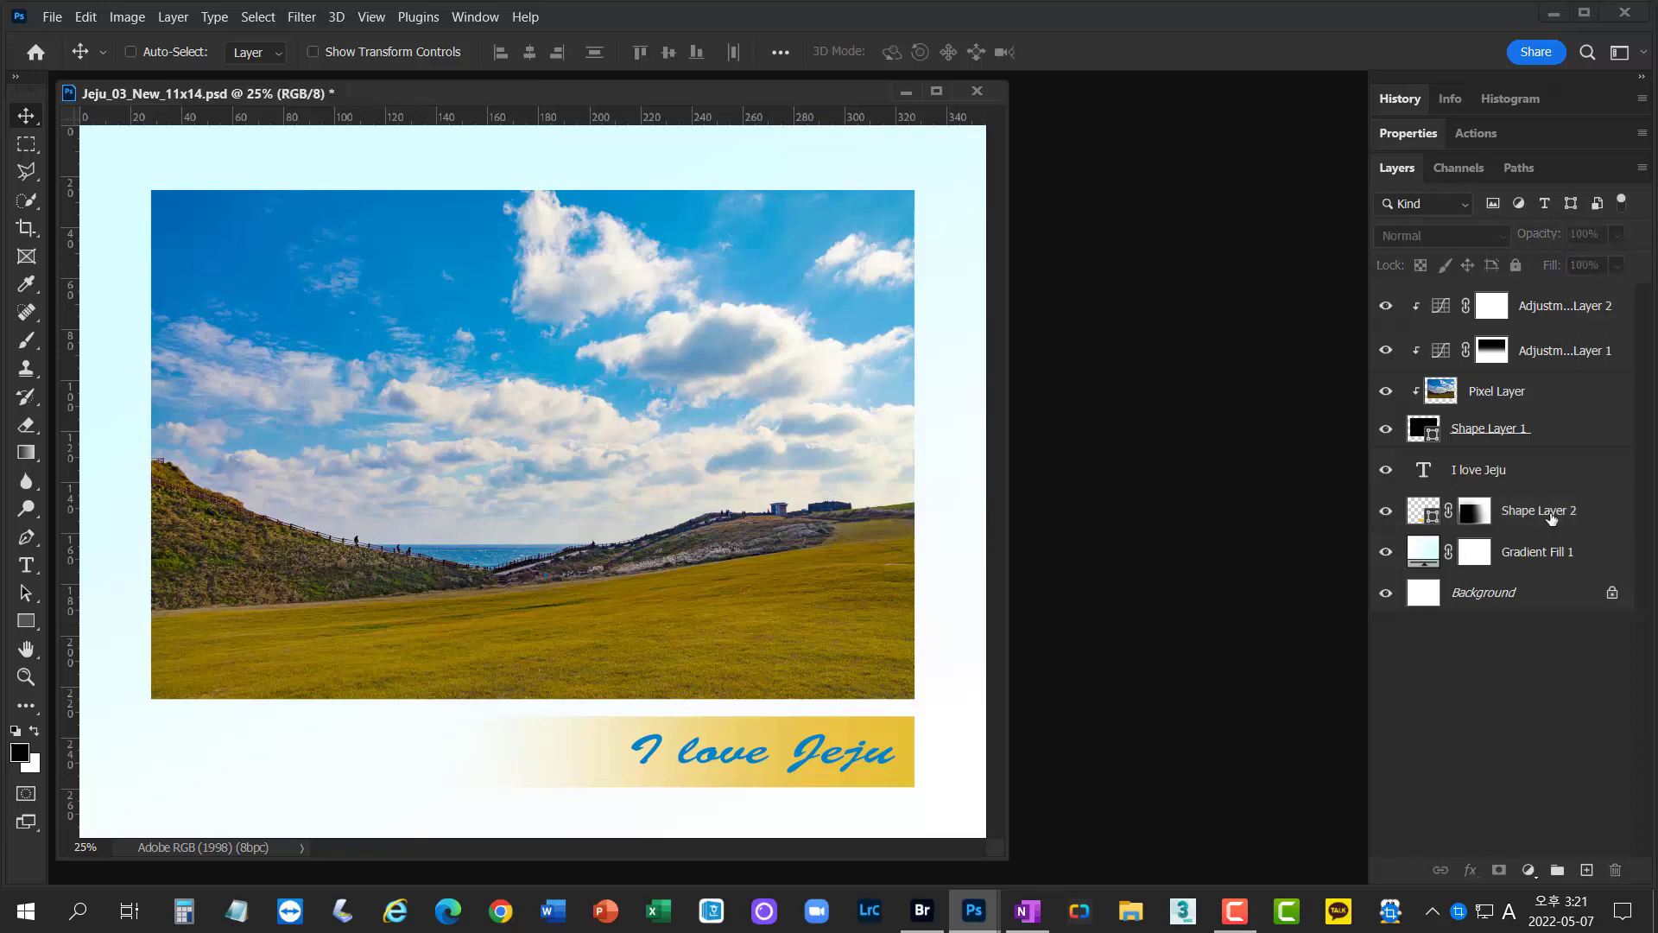
- Add a Drop Shadow layer style to Shape Layer 2 and open its settings
left_click(1551, 513)
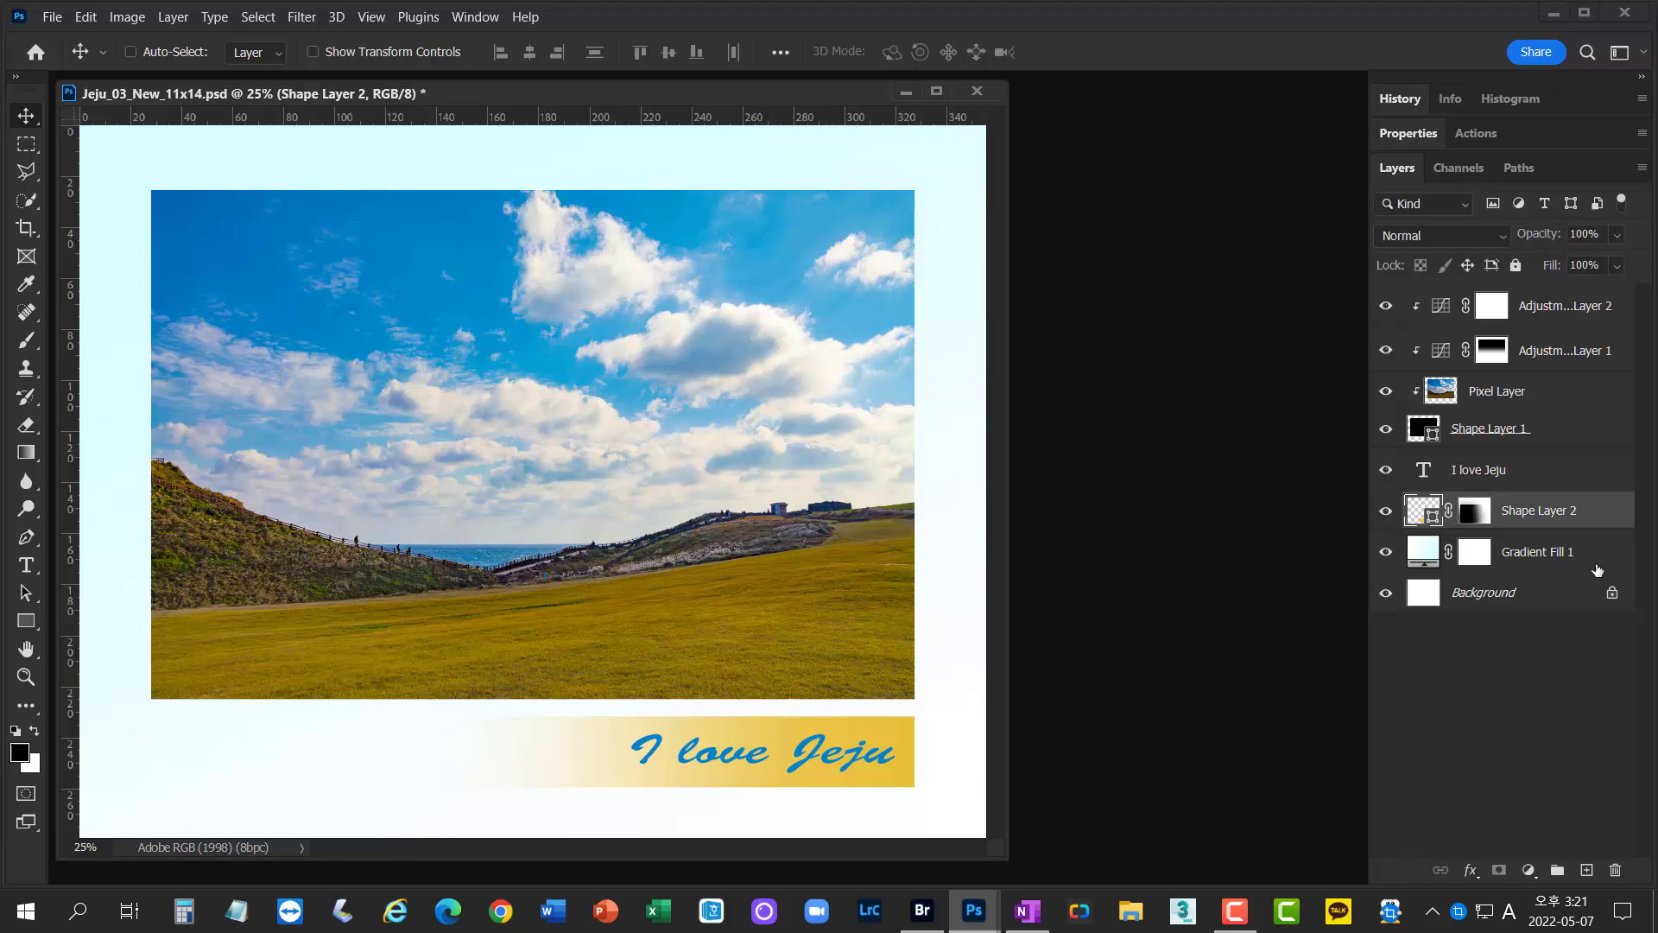
left_click(1472, 871)
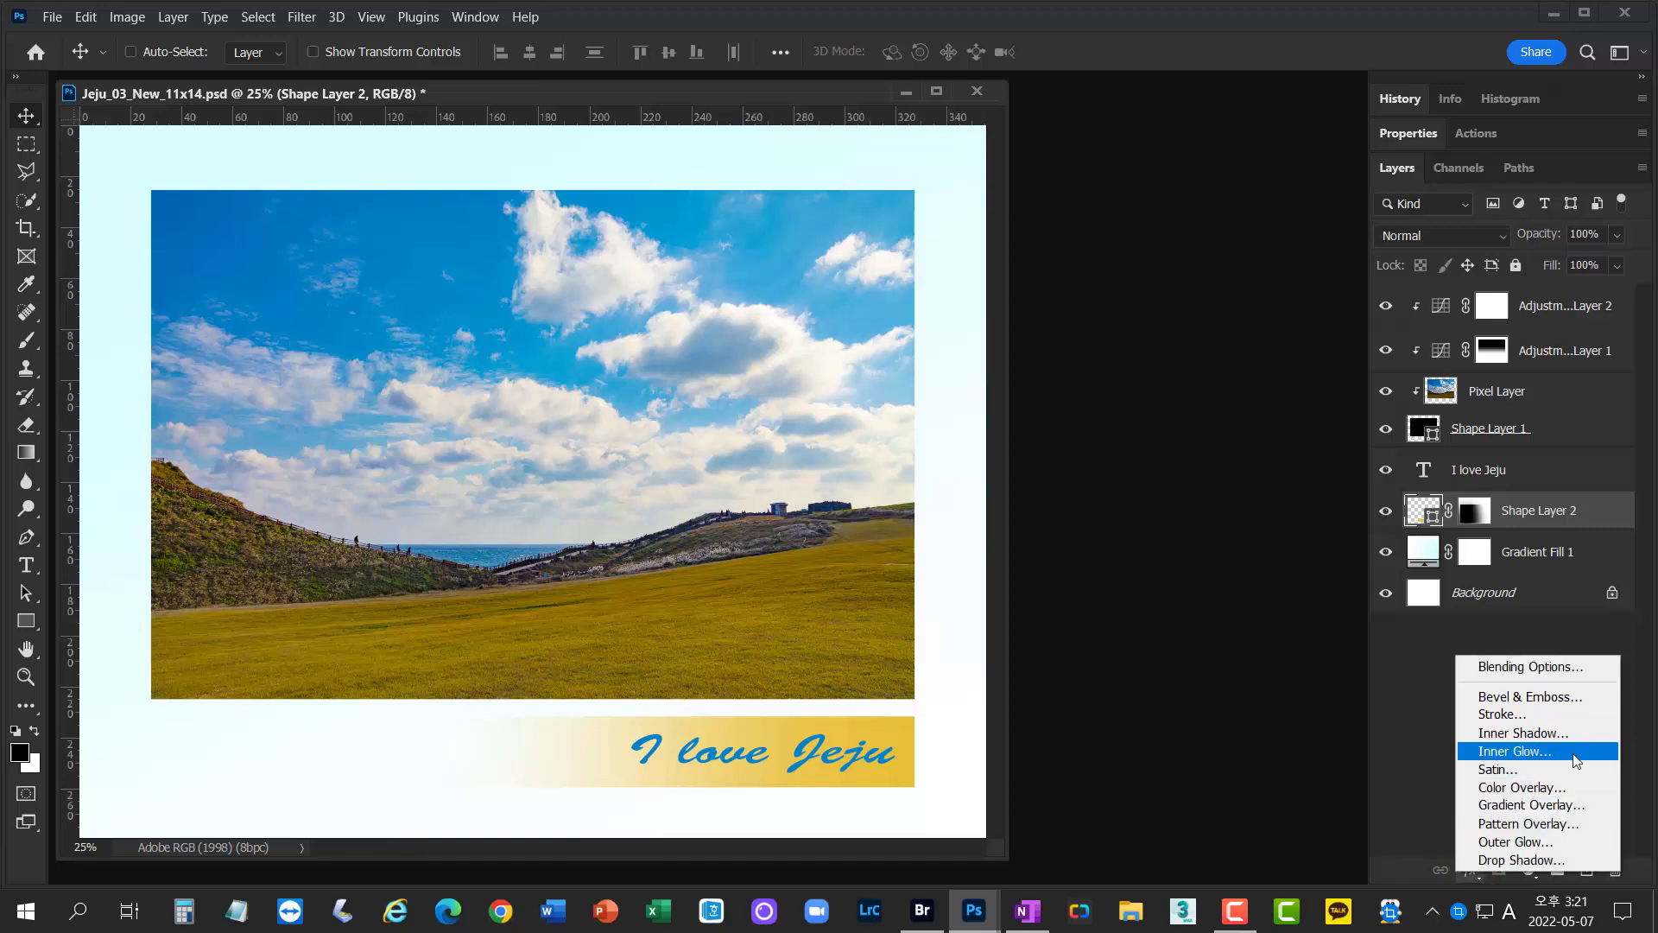
left_click(1584, 859)
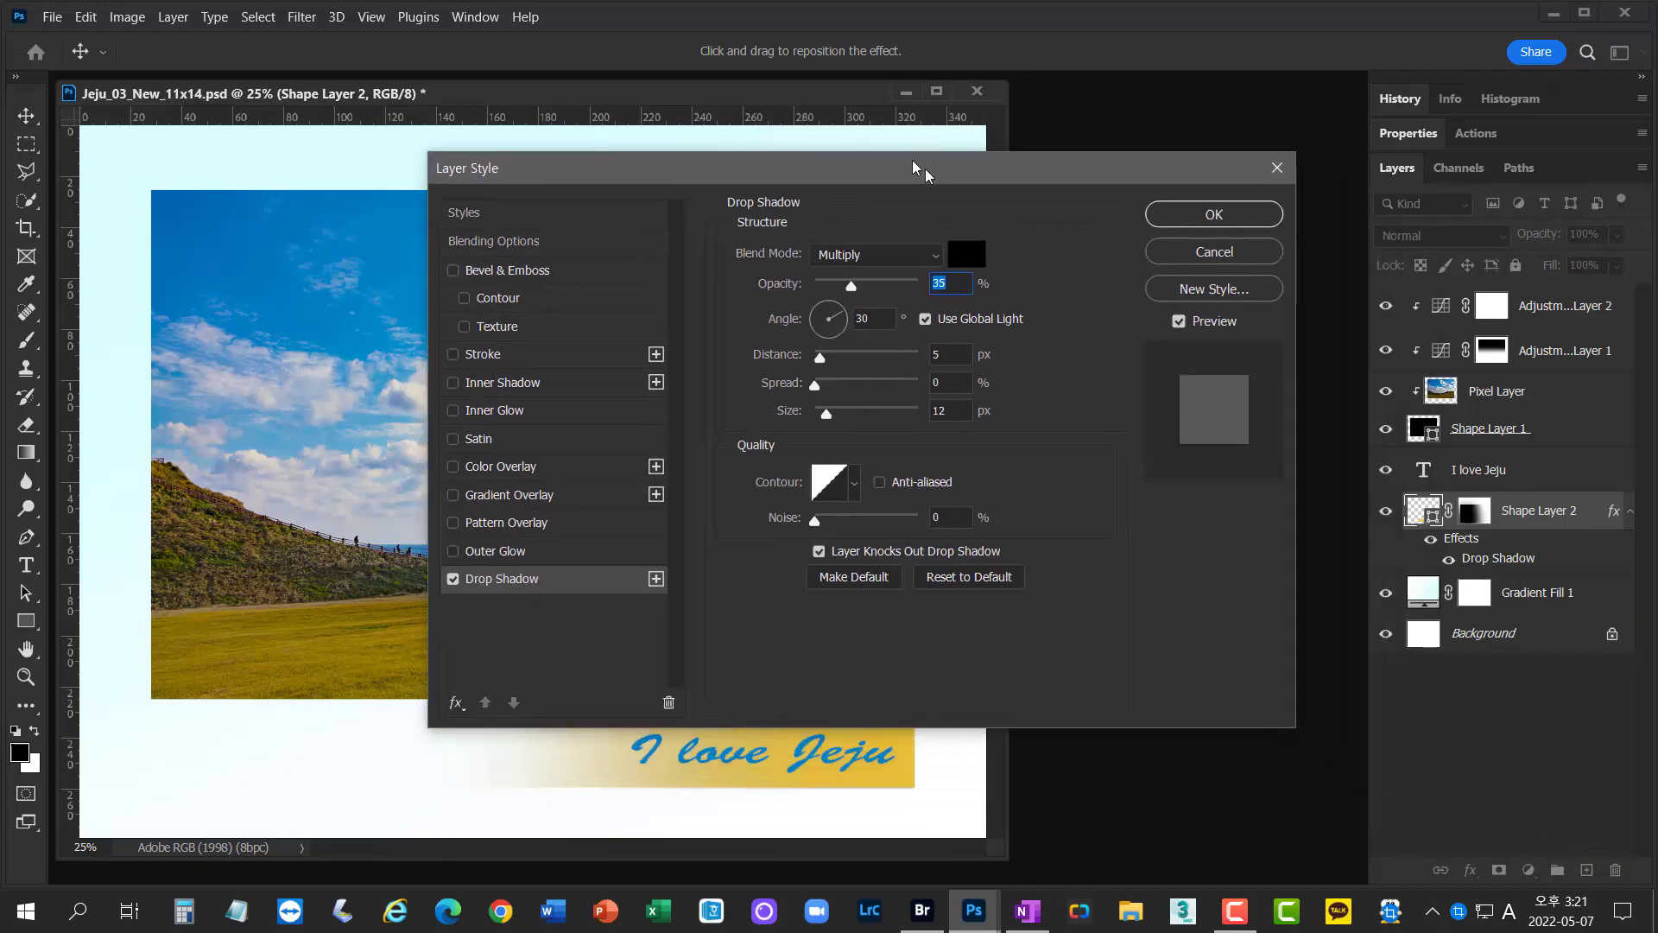
left_click_drag(922, 170, 892, 154)
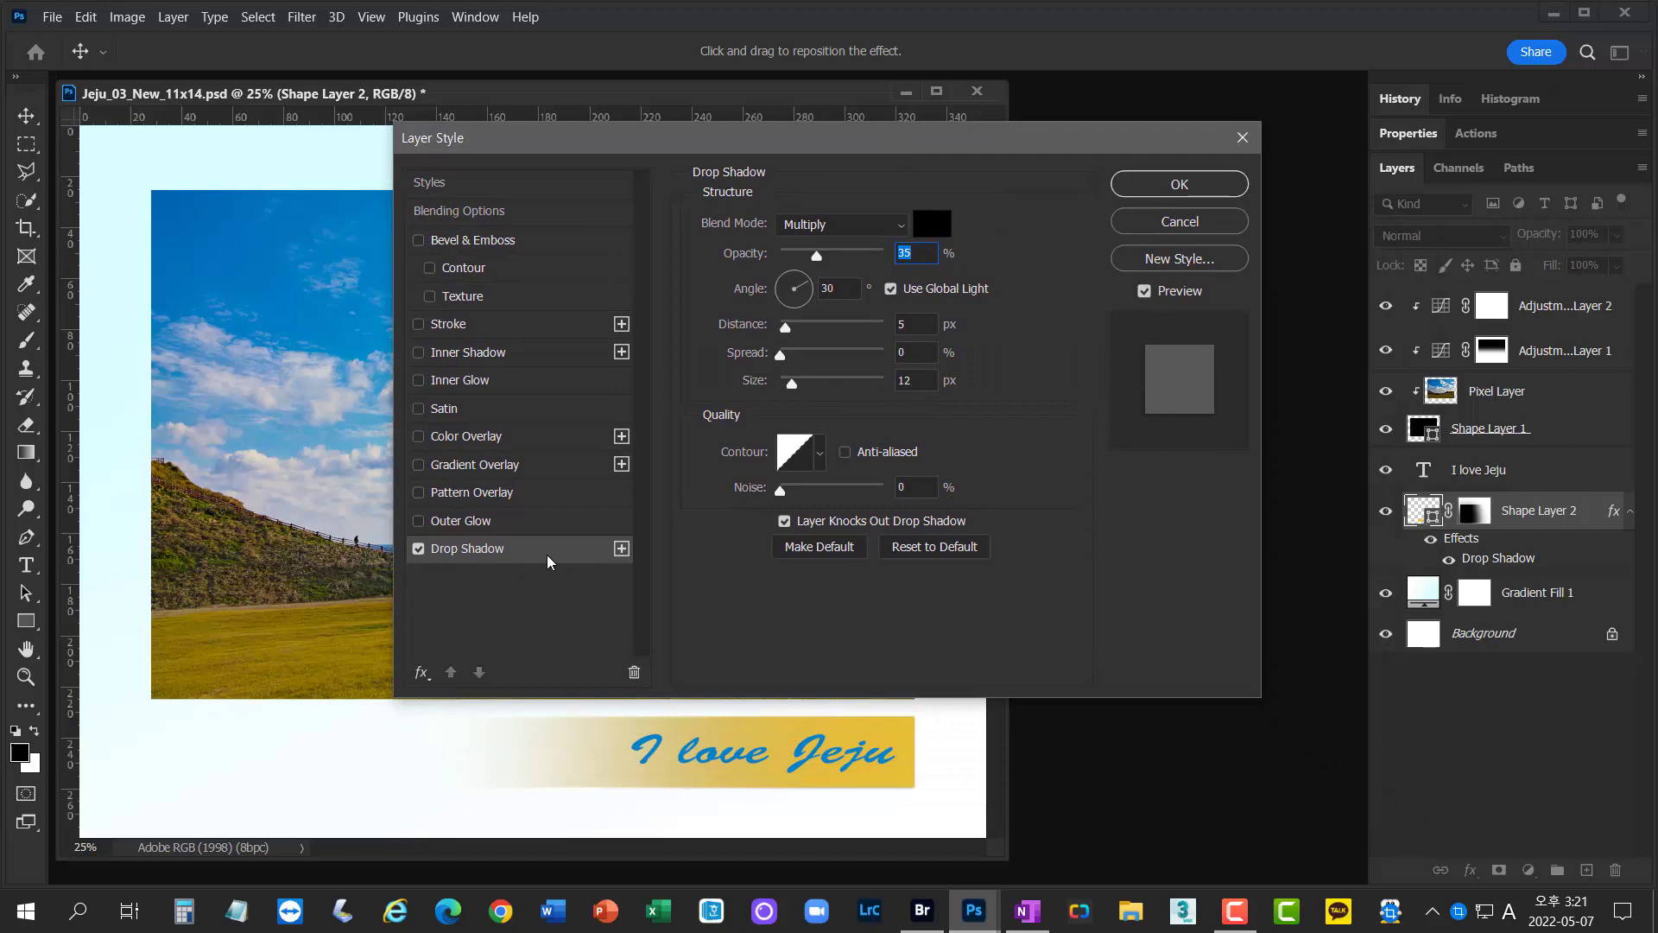
- Turn the Inner Shadow effect on and off on Shape Layer 2, and return to the Drop Shadow settings
left_click(518, 355)
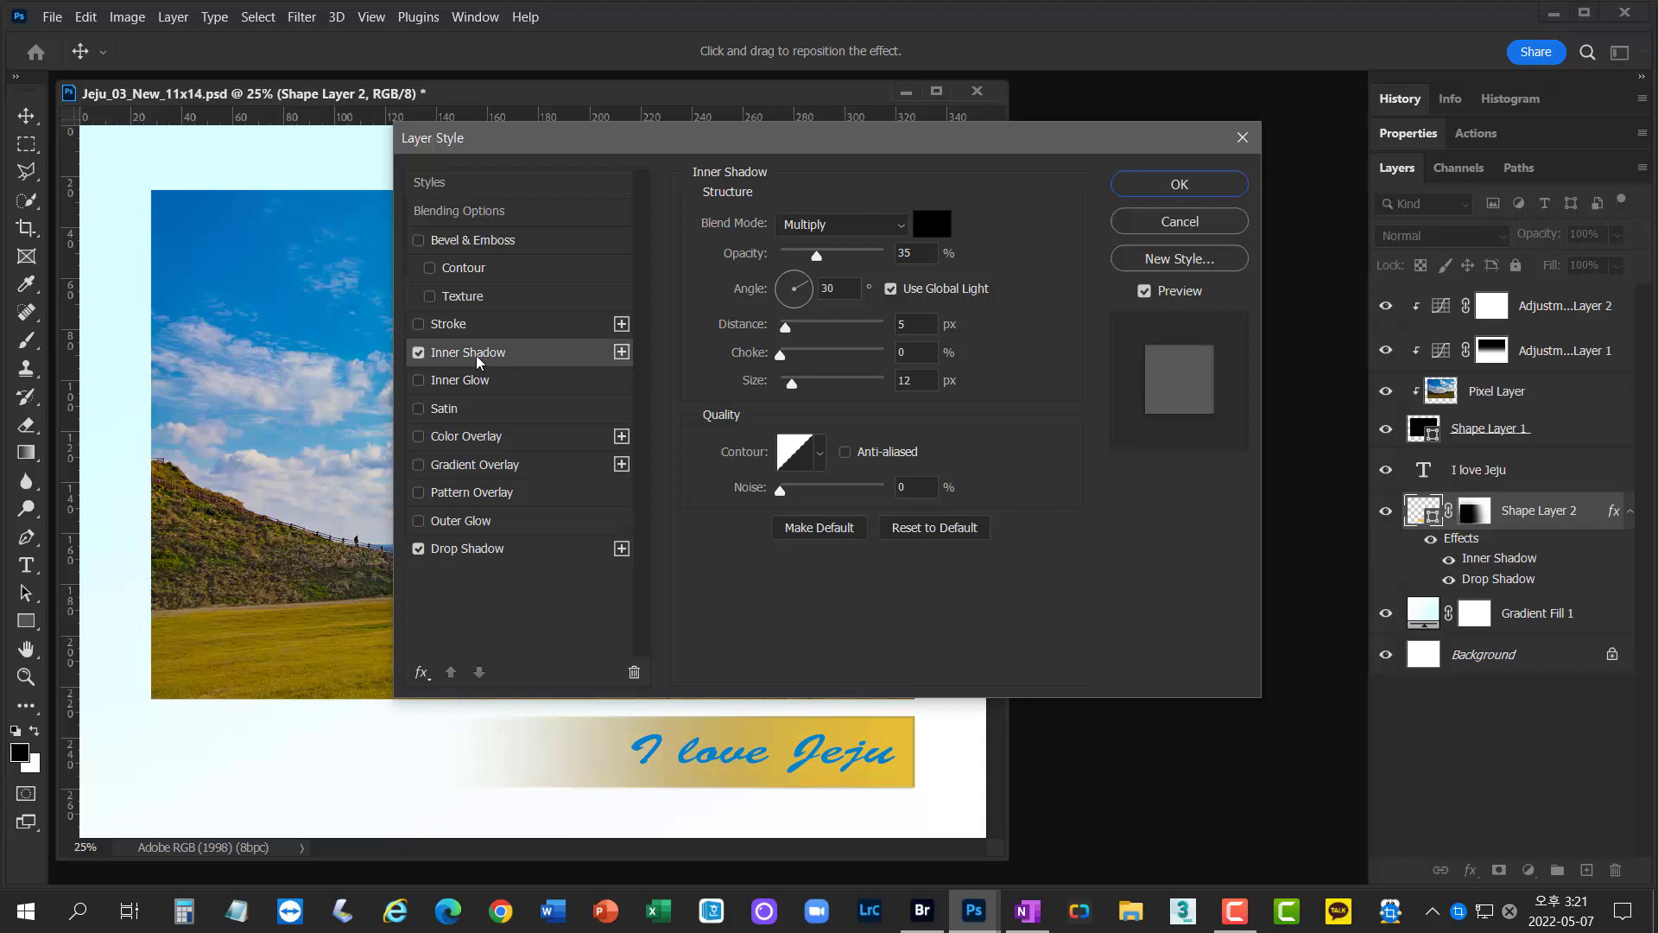
left_click(418, 353)
left_click(518, 548)
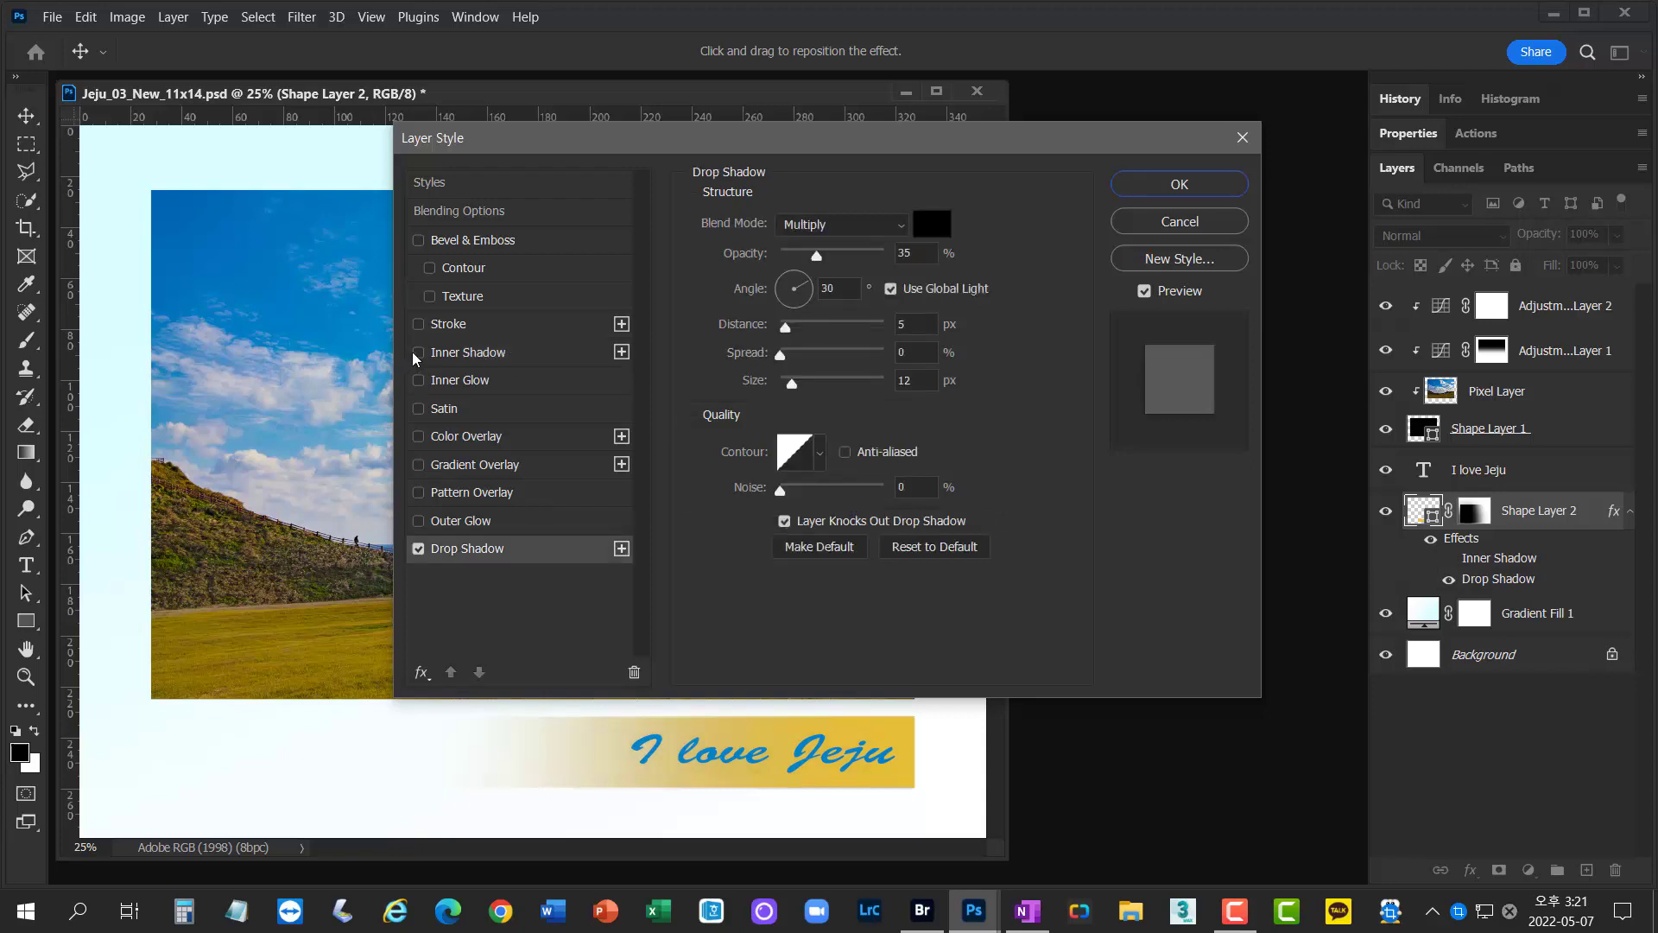
left_click(418, 354)
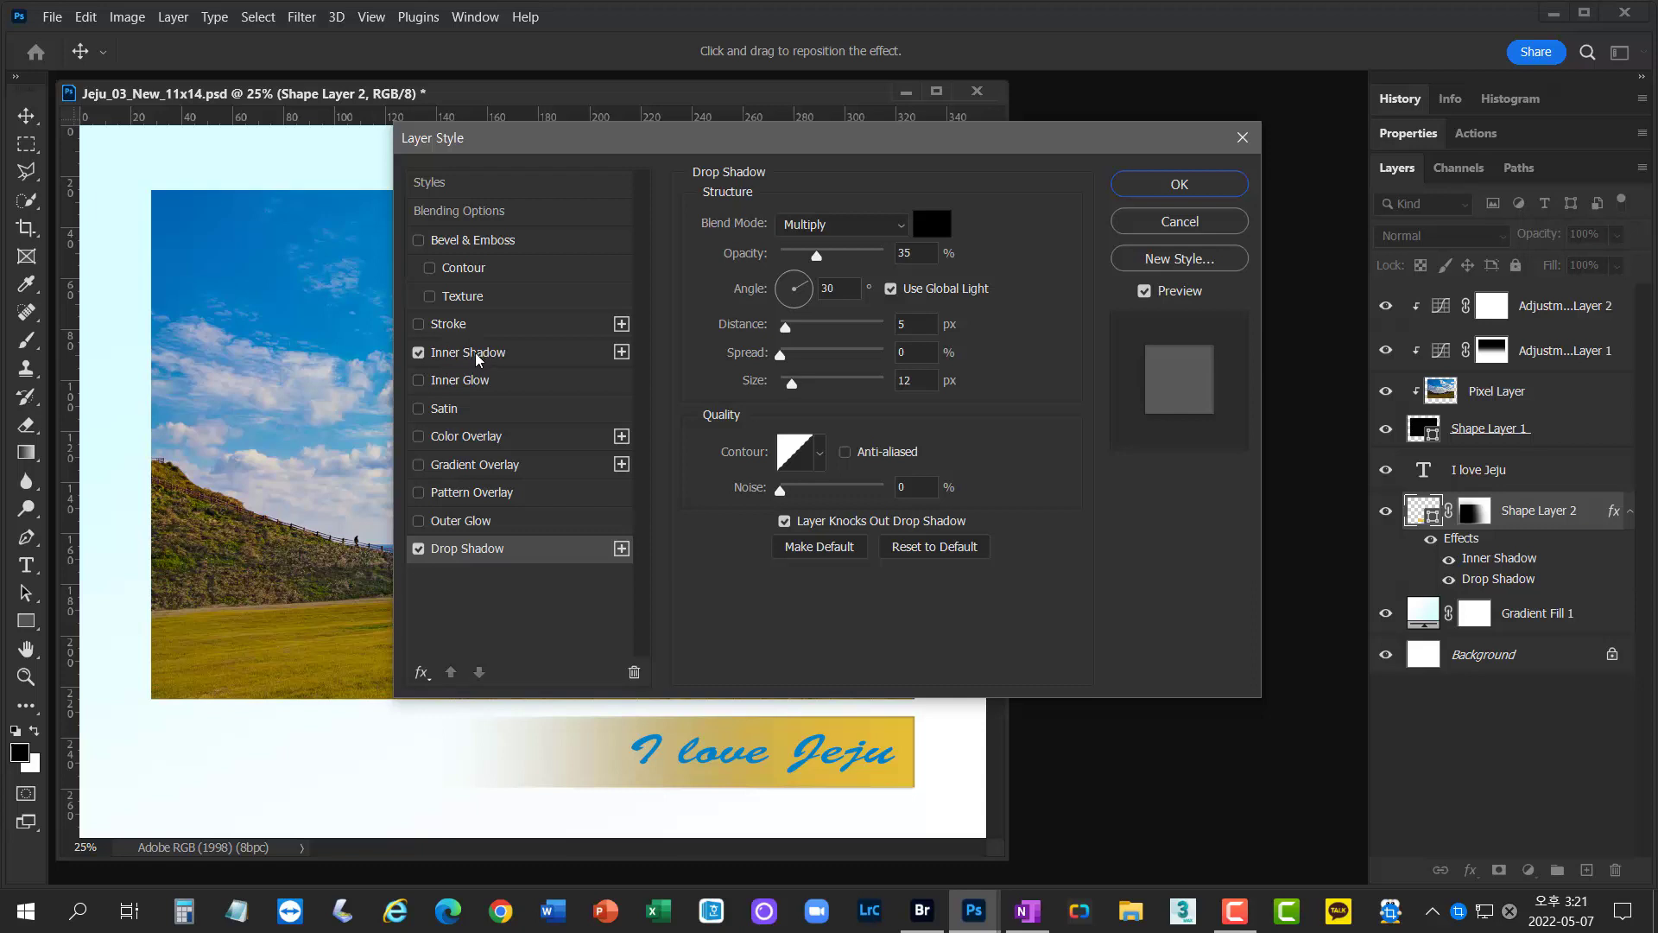
left_click(476, 354)
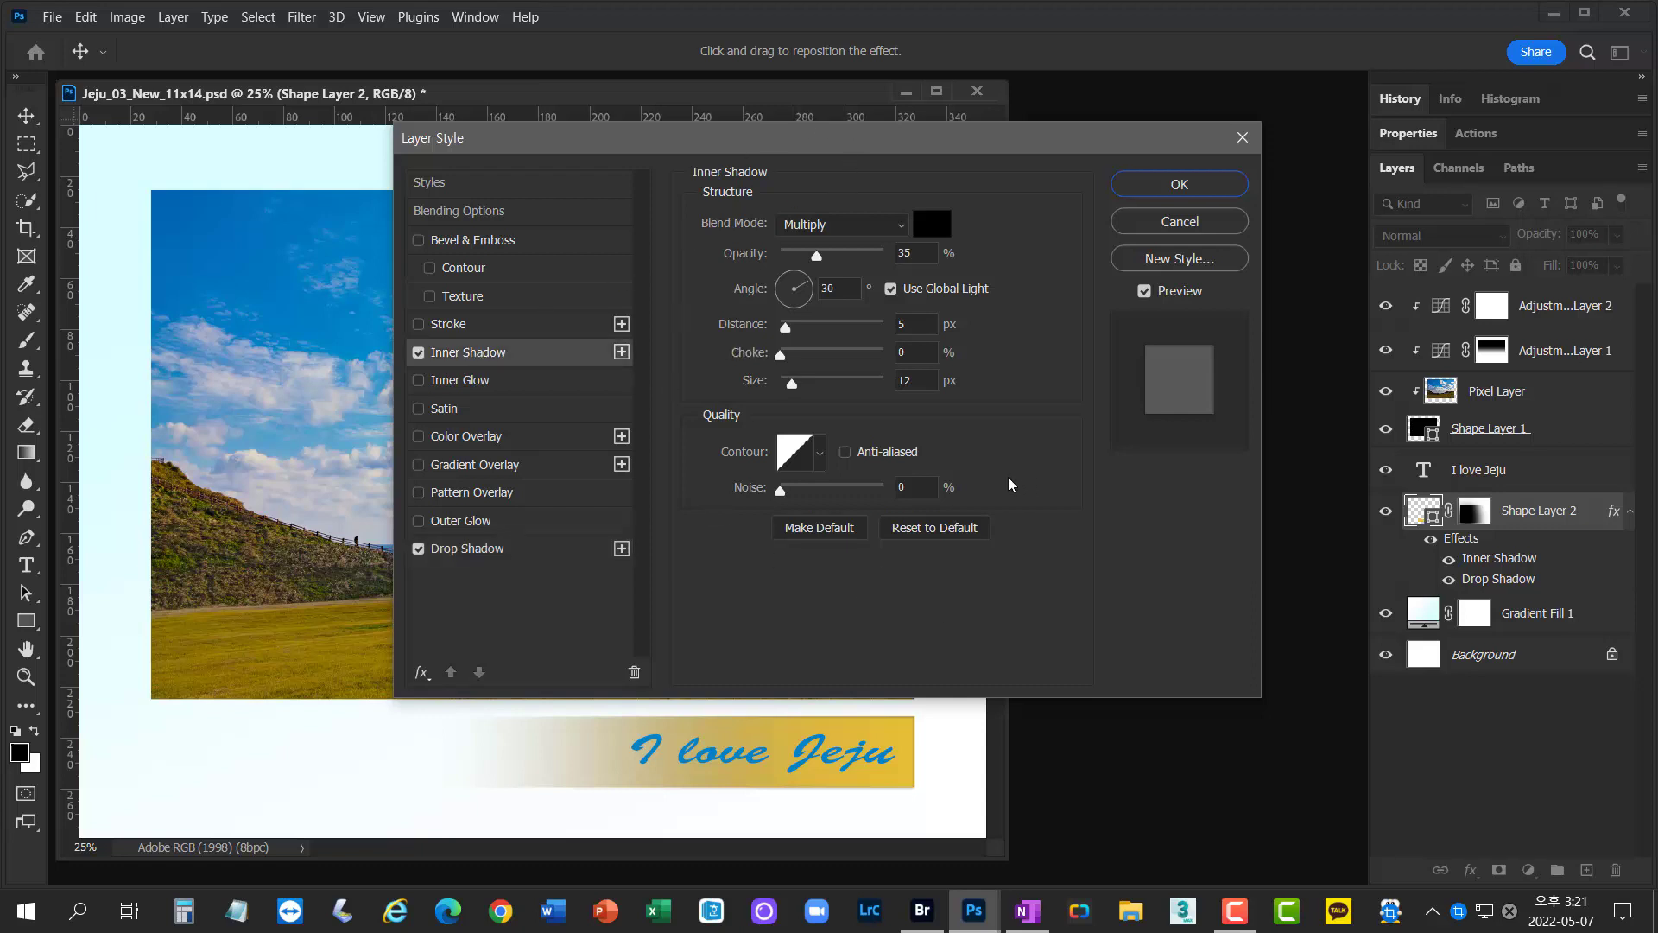
left_click(418, 353)
left_click(535, 549)
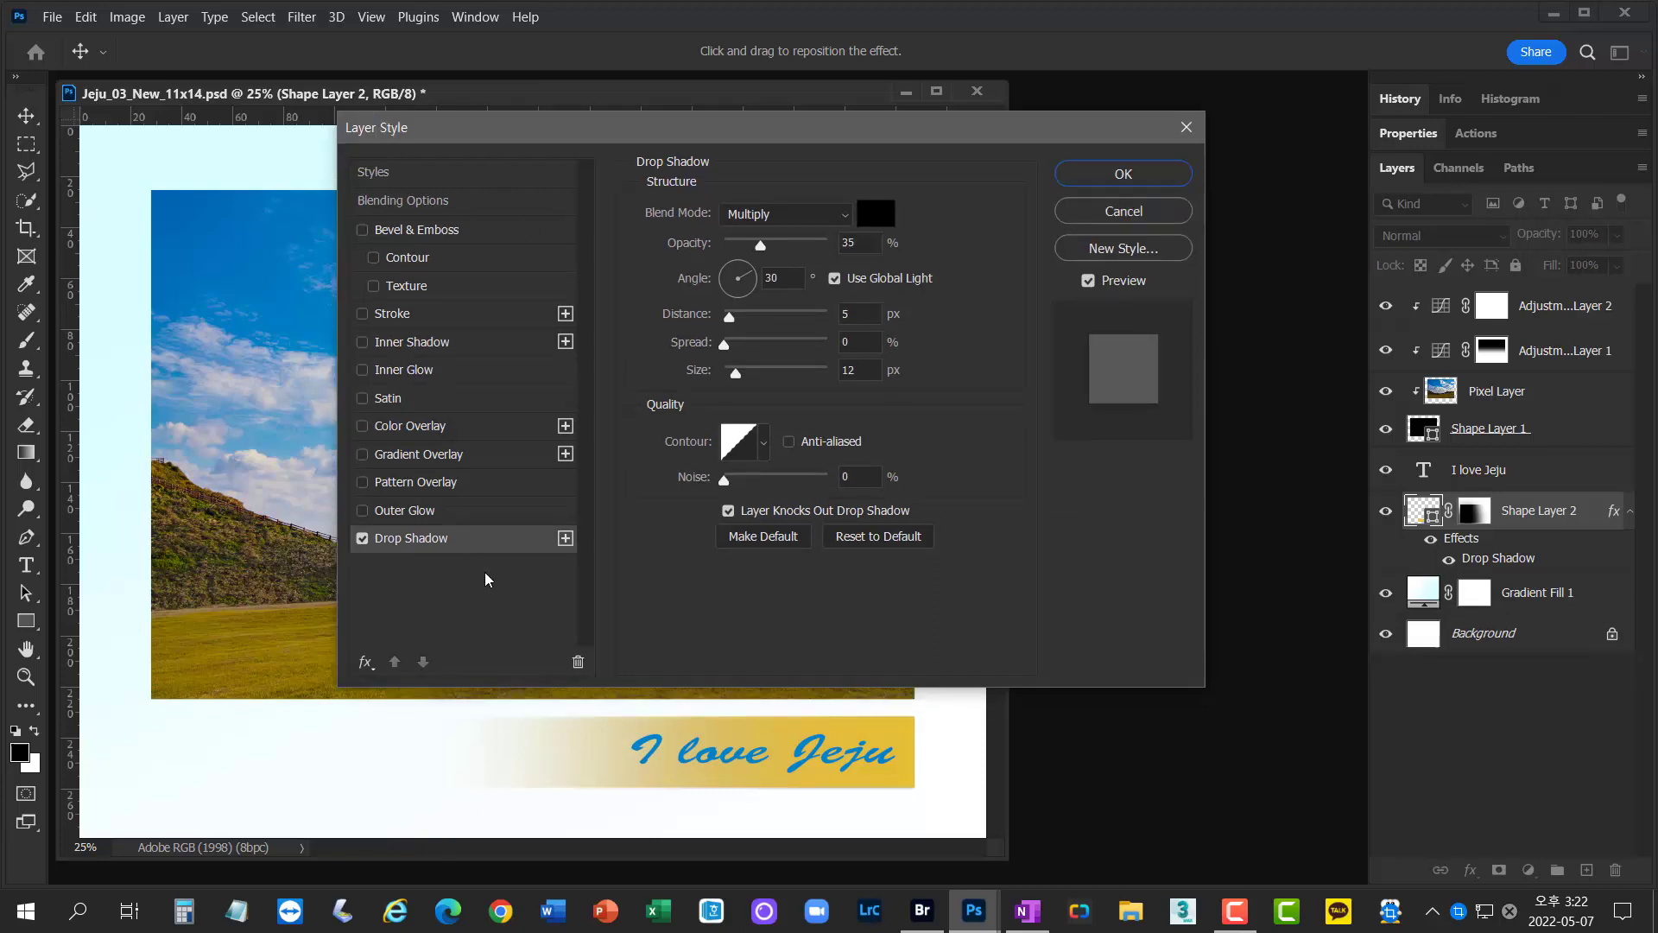
- Set Shape Layer 2's drop shadow to 43% opacity, 124° angle, 12 px distance and 46 px size
left_click_drag(979, 114, 983, 79)
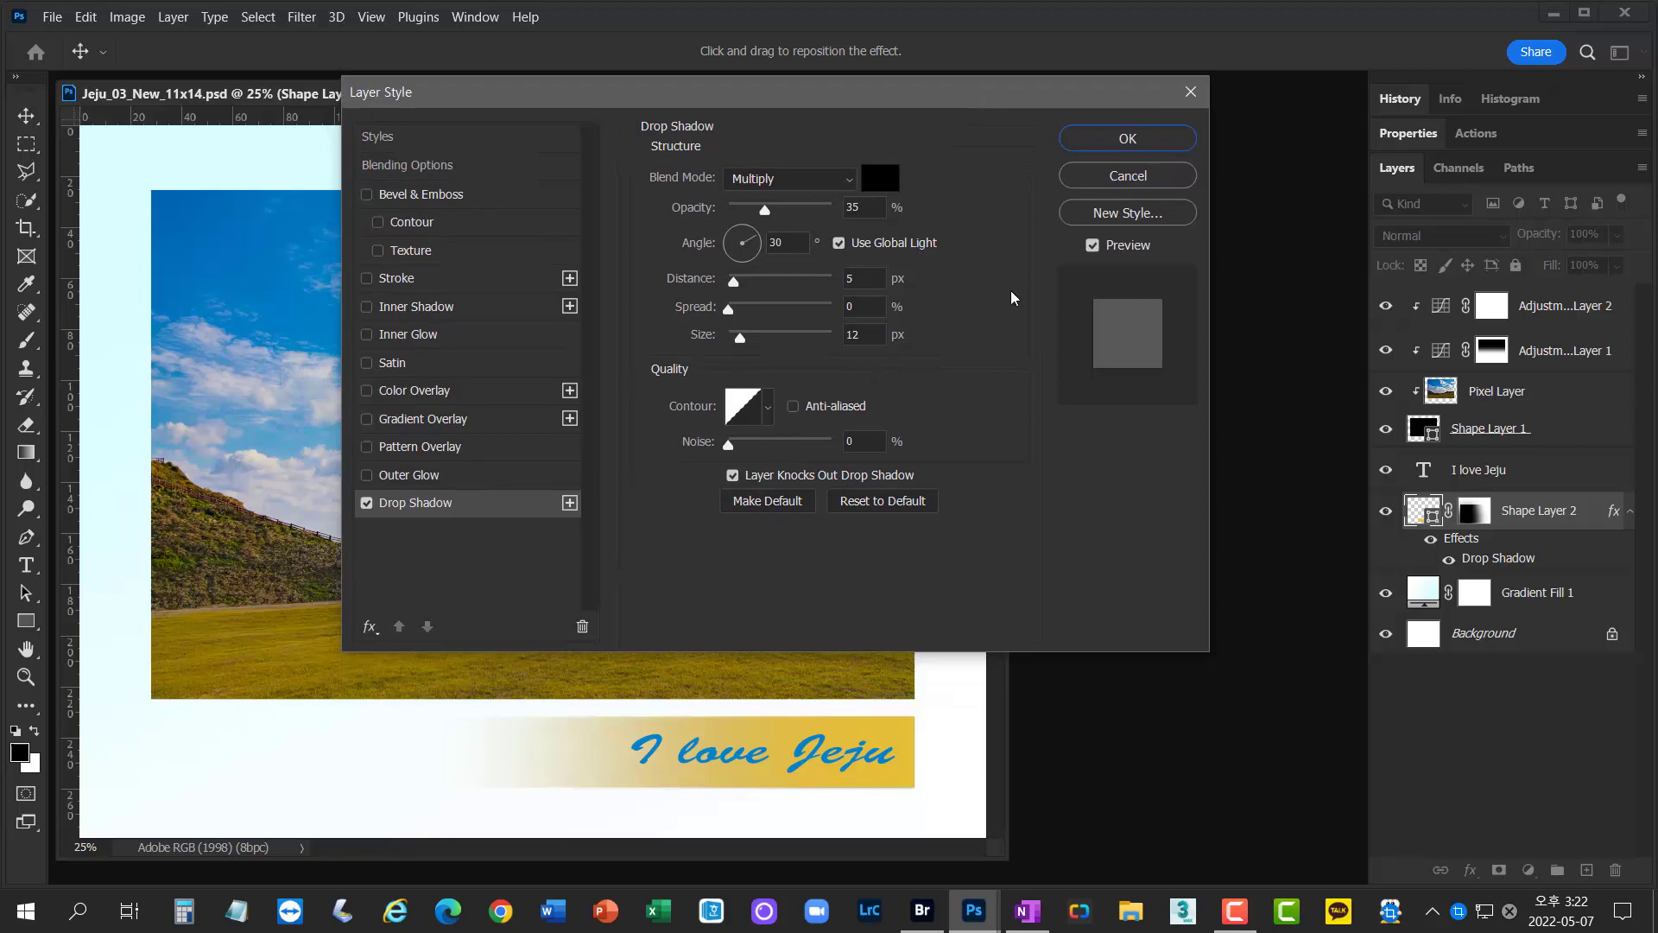
left_click_drag(765, 211, 774, 211)
left_click_drag(739, 336, 752, 336)
left_click_drag(733, 281, 735, 231)
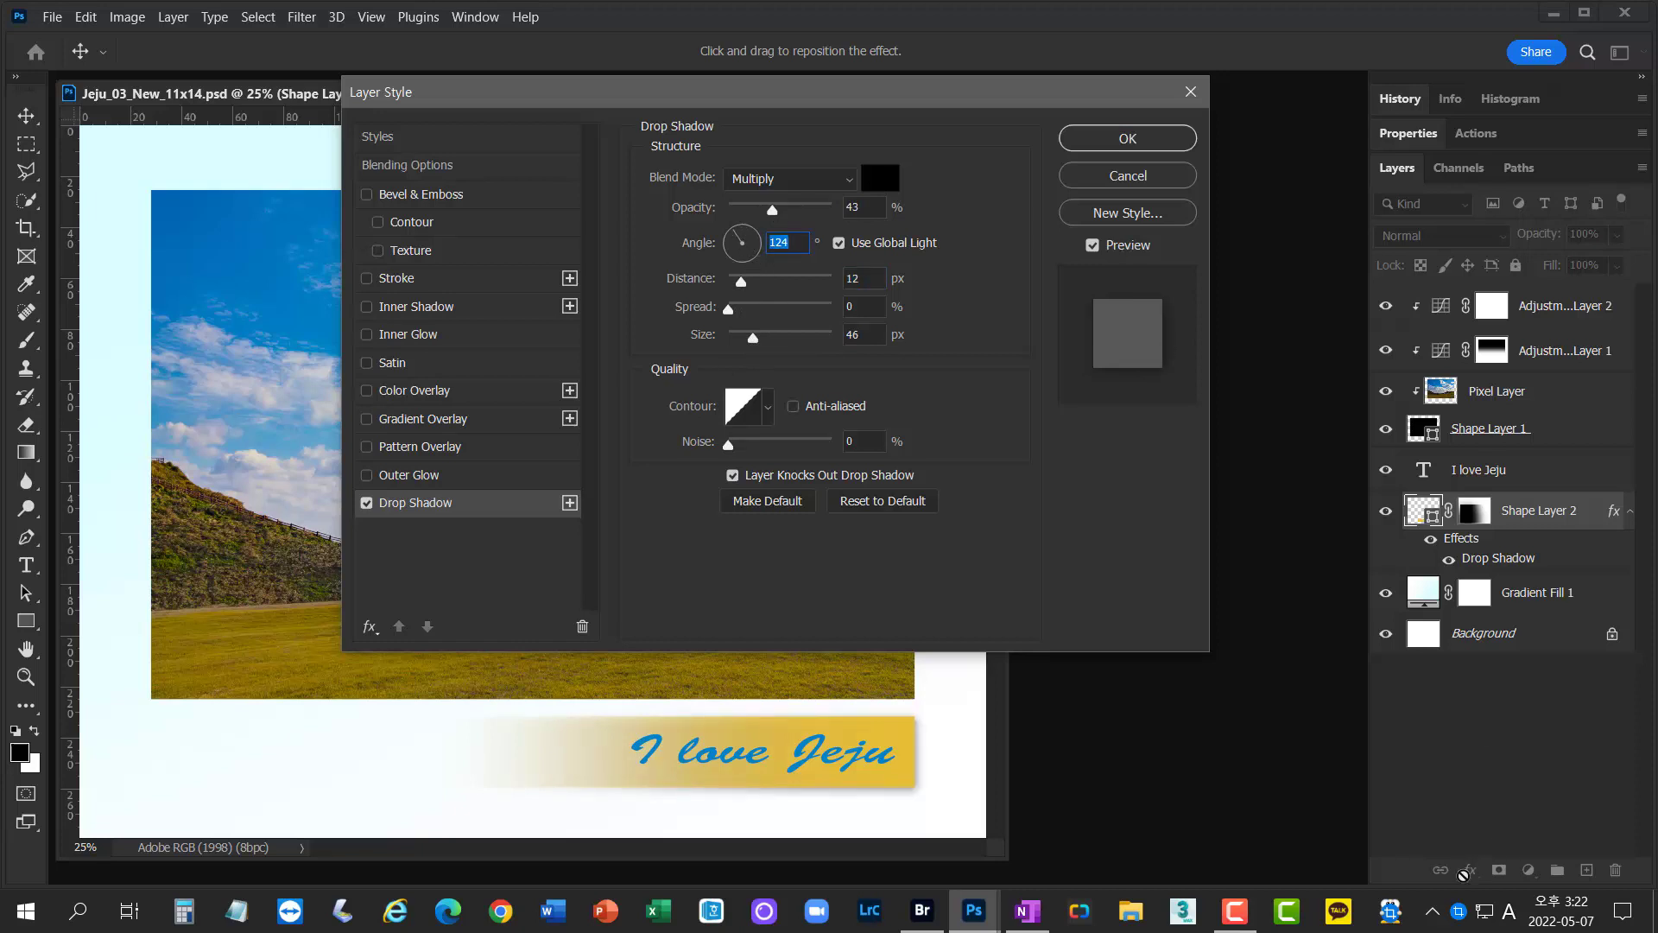
- Enable every remaining effect from Bevel & Emboss through Outer Glow on Shape Layer 2, and cancel all the layer style changes
left_click(427, 198)
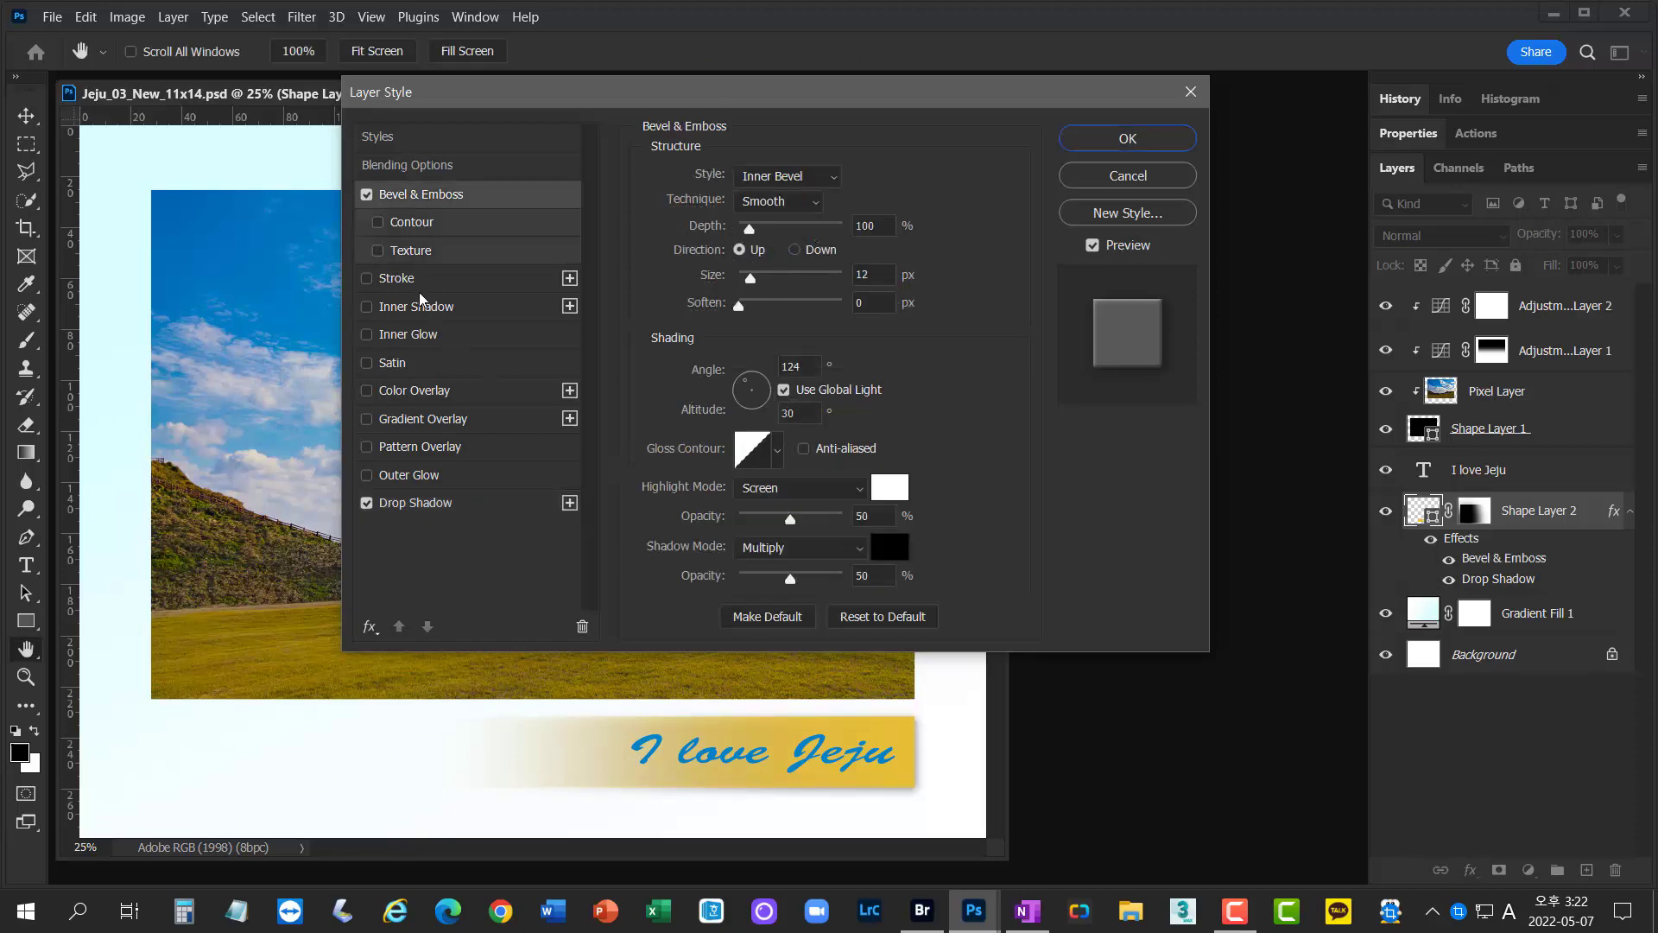
left_click(423, 279)
left_click(428, 307)
left_click(428, 335)
left_click(427, 363)
left_click(428, 390)
left_click(427, 419)
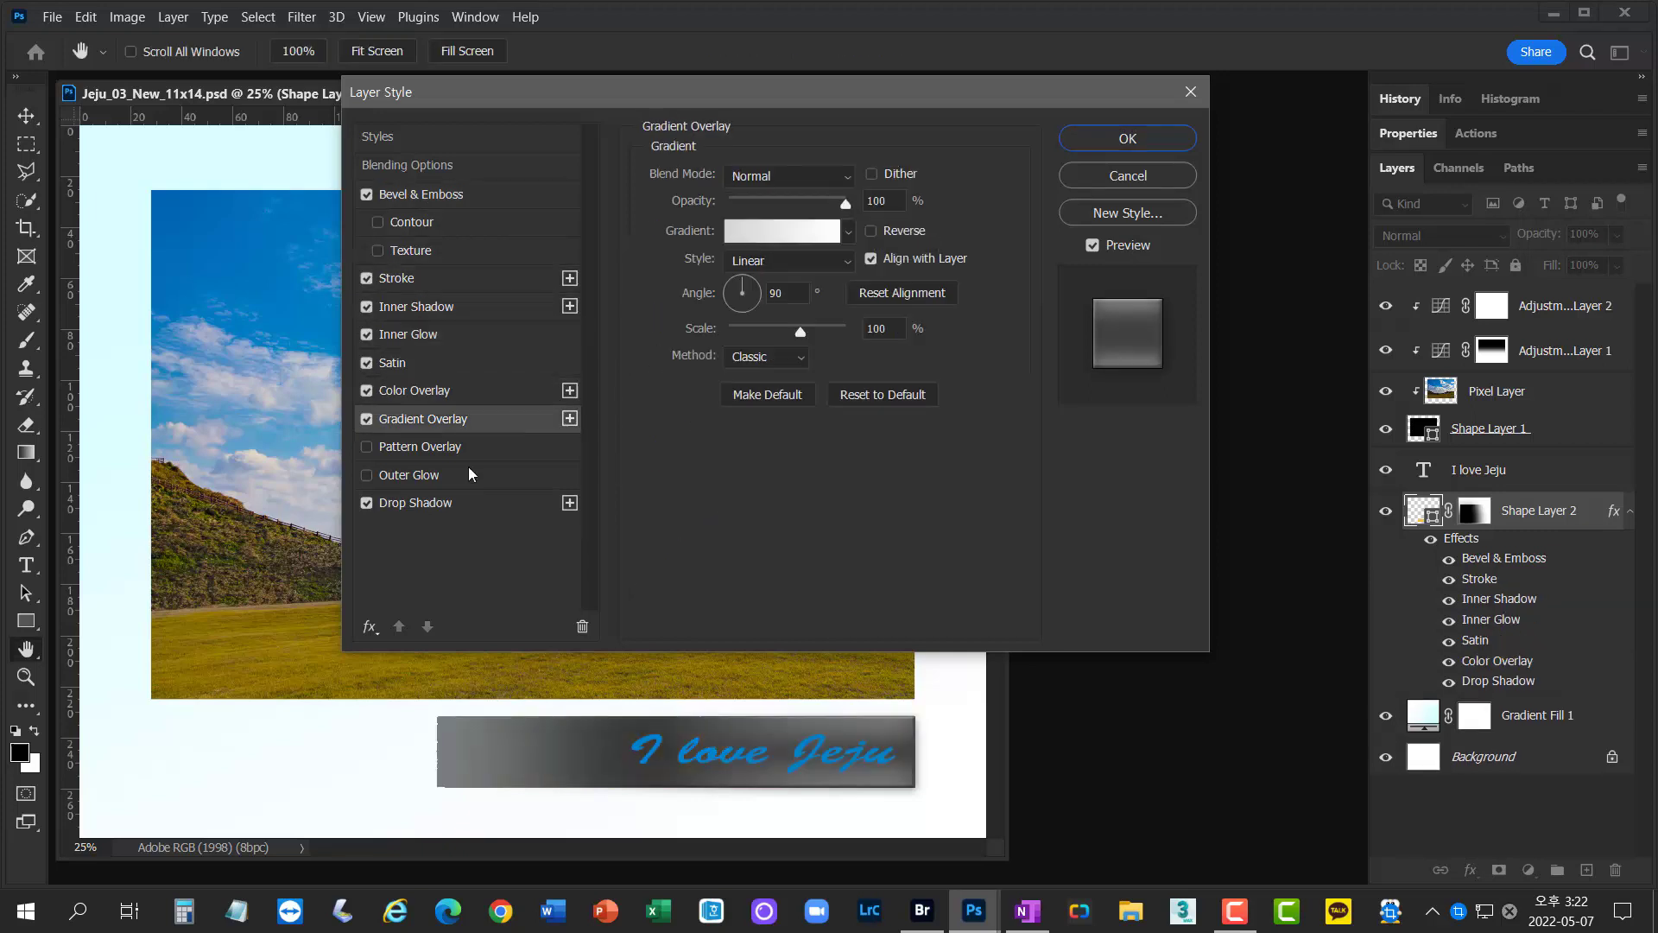
left_click(467, 447)
left_click(463, 475)
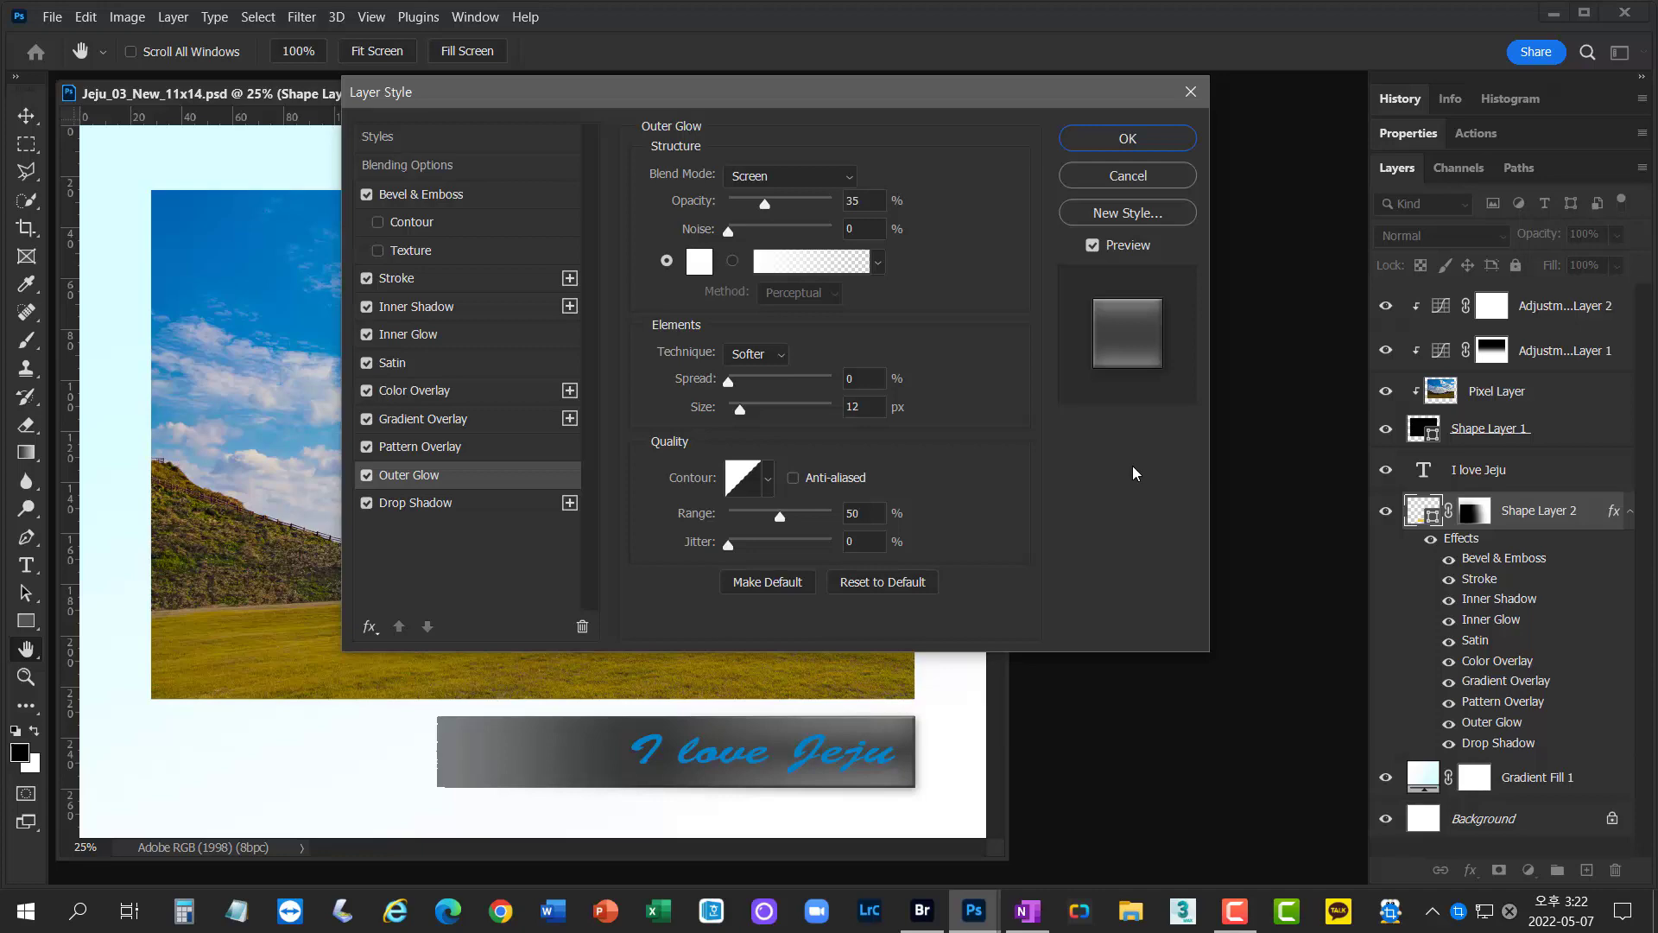
left_click(1162, 181)
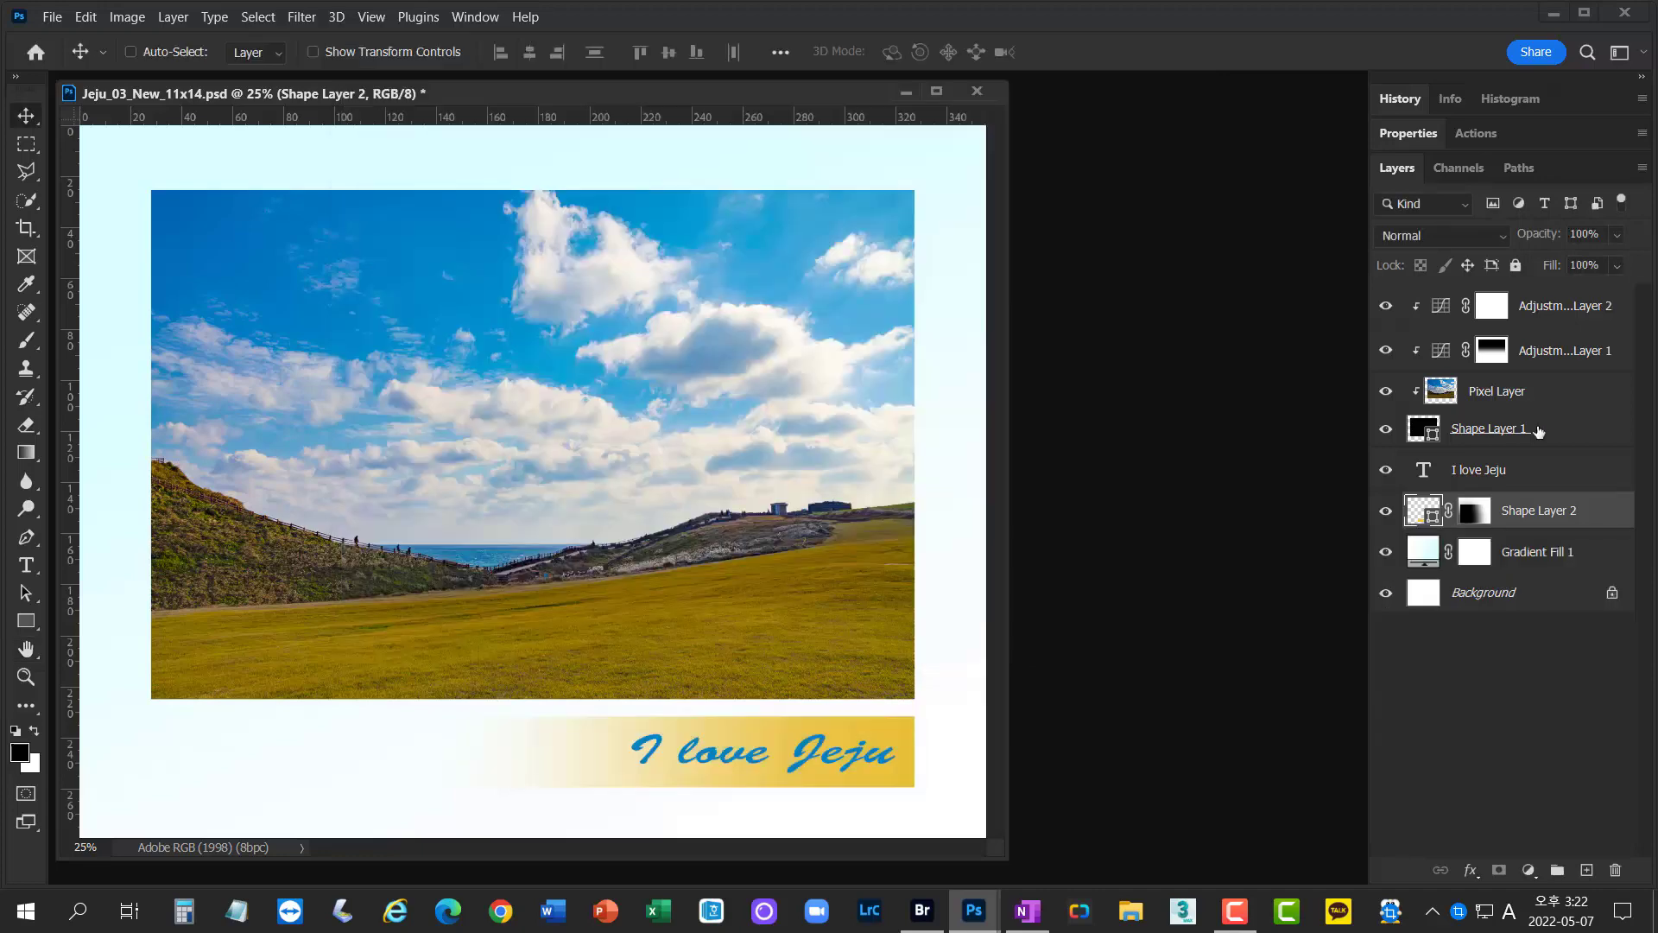
- Add a white layer mask to Pixel Layer and make the mask the active target
left_click(1533, 429)
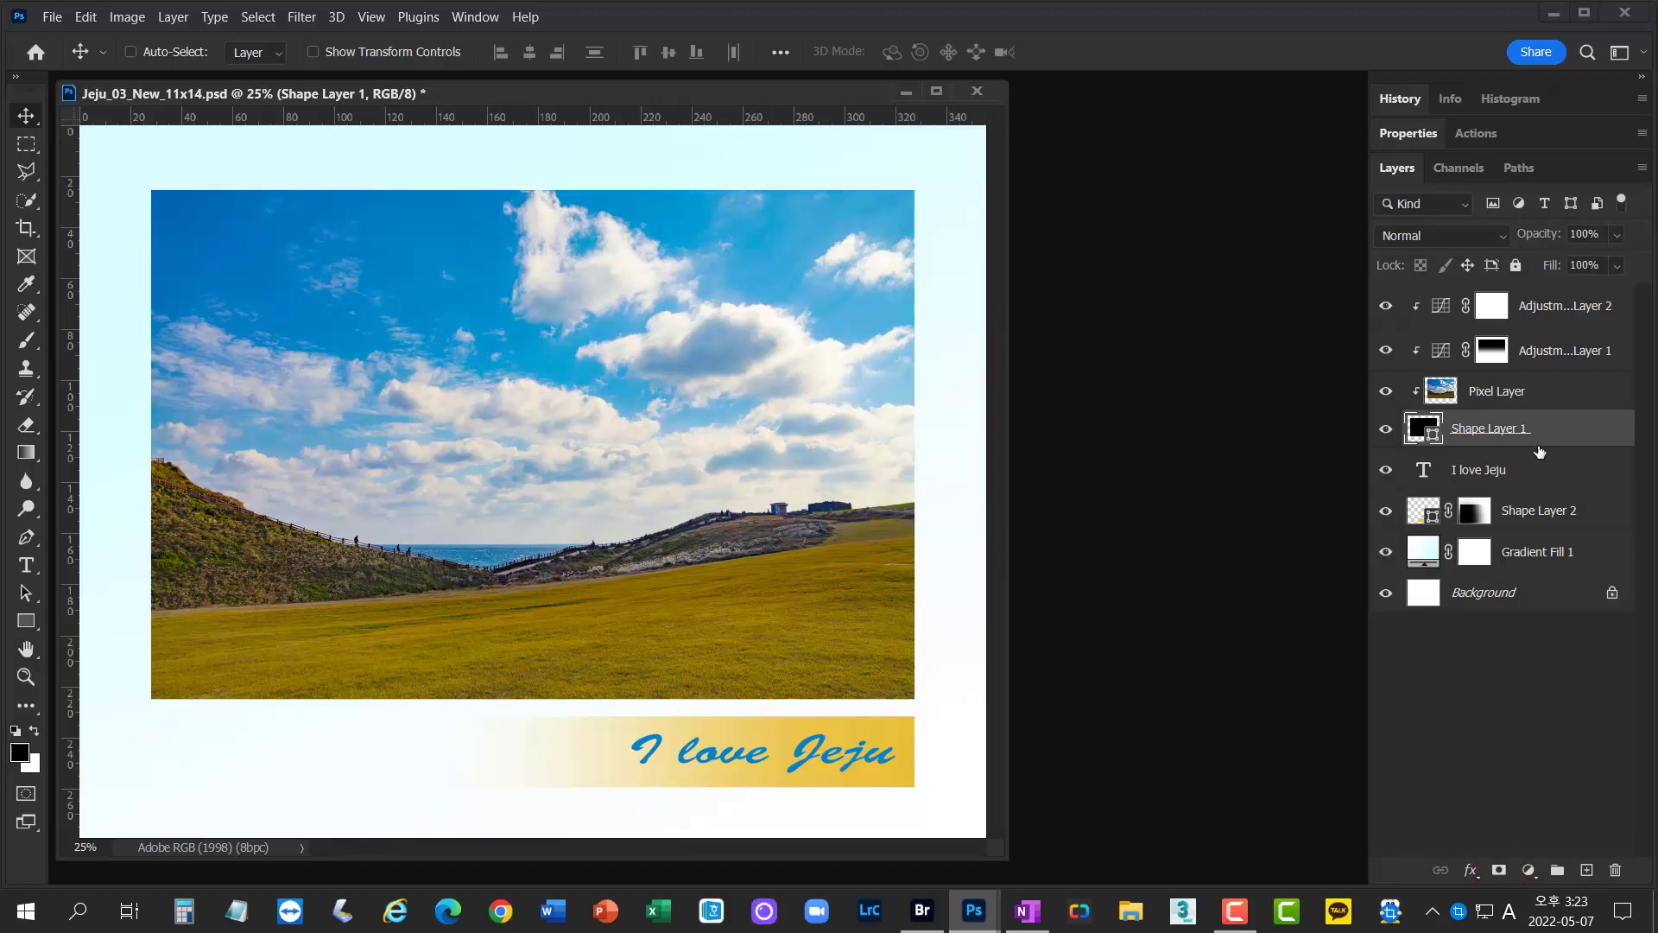
left_click(1546, 400)
left_click(1500, 870)
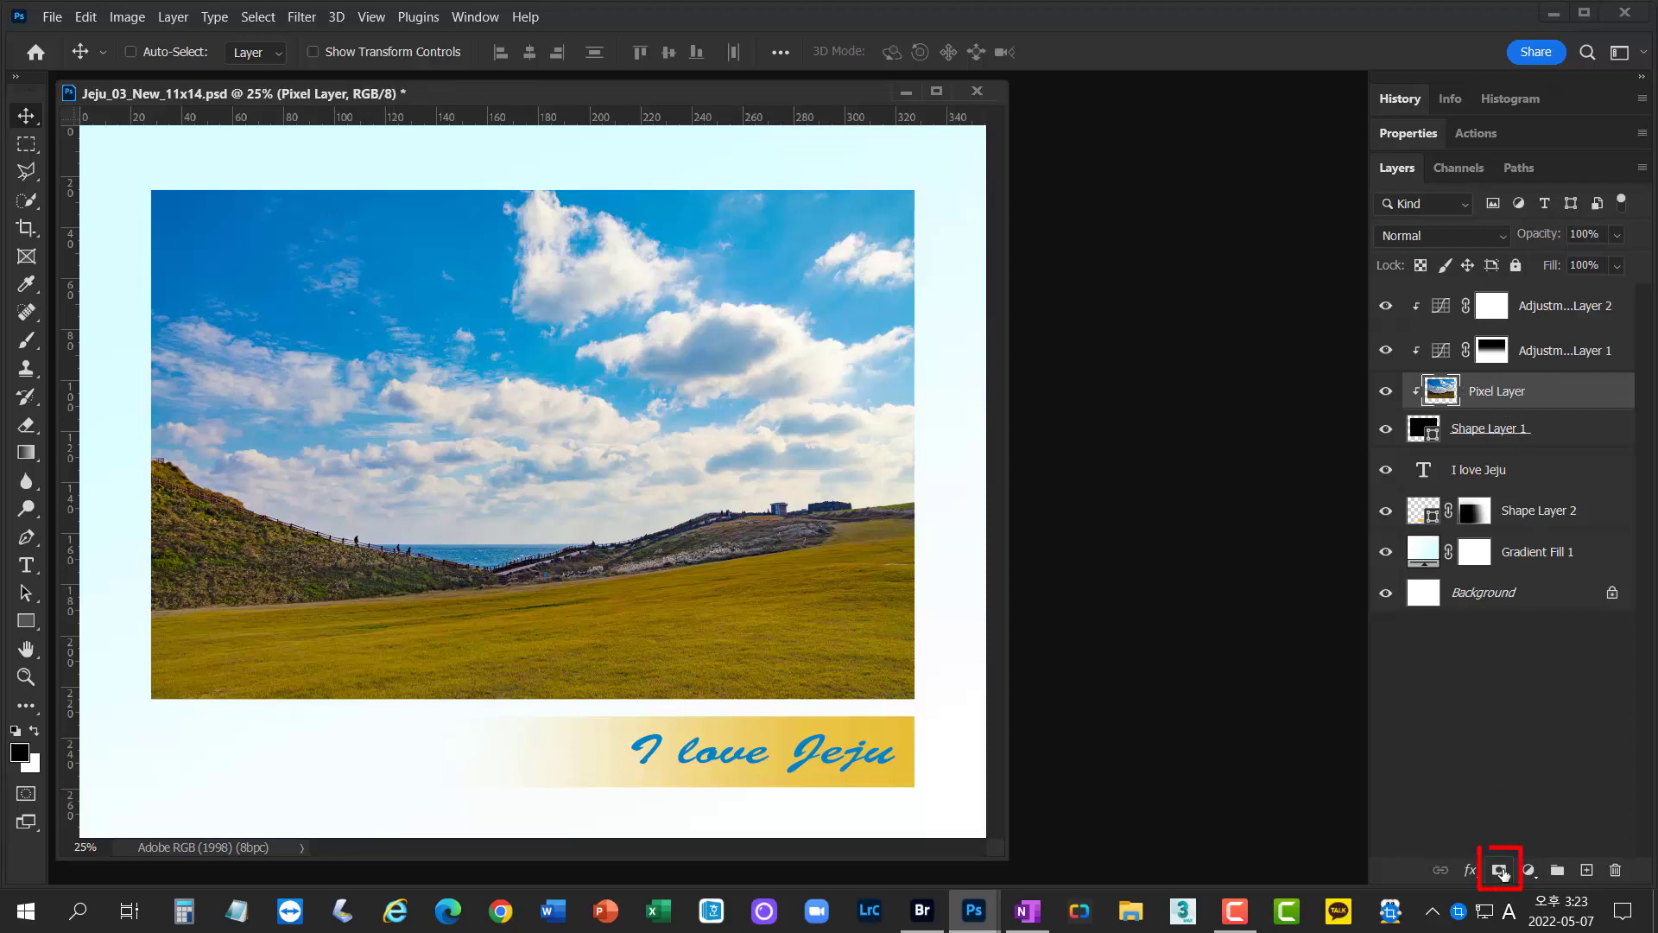
left_click(1500, 871)
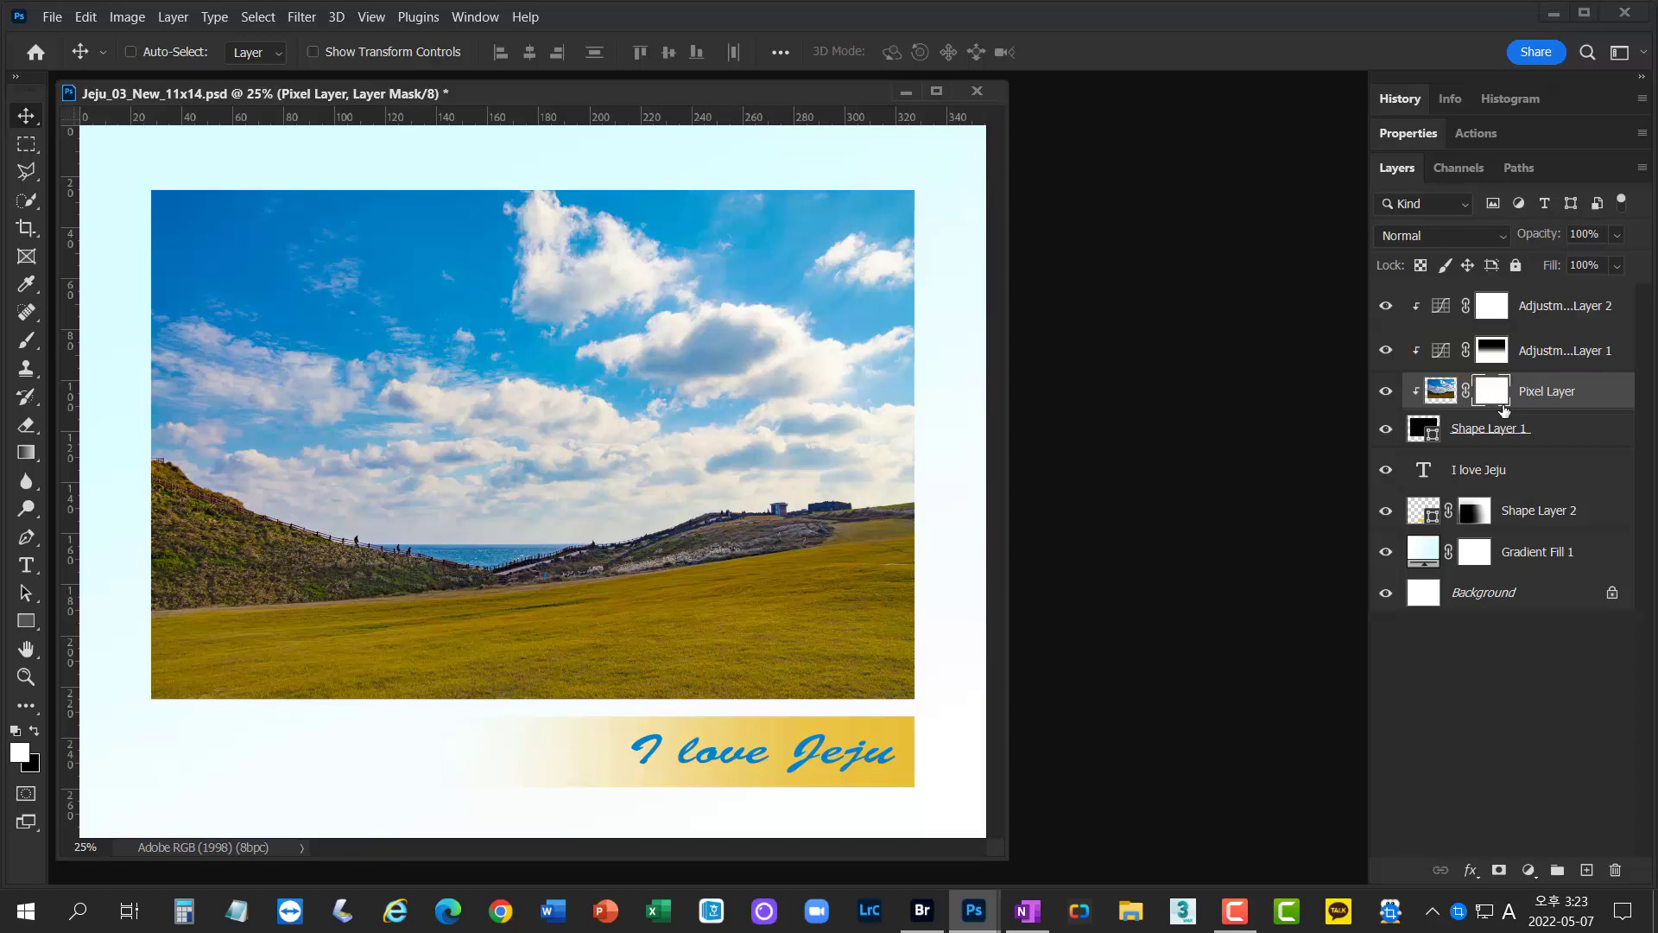
left_click(1440, 392)
left_click(1492, 392)
- Paint black on Pixel Layer's mask with a soft 500 px brush to hide the photo's upper-right corner
left_click(26, 339)
key("x")
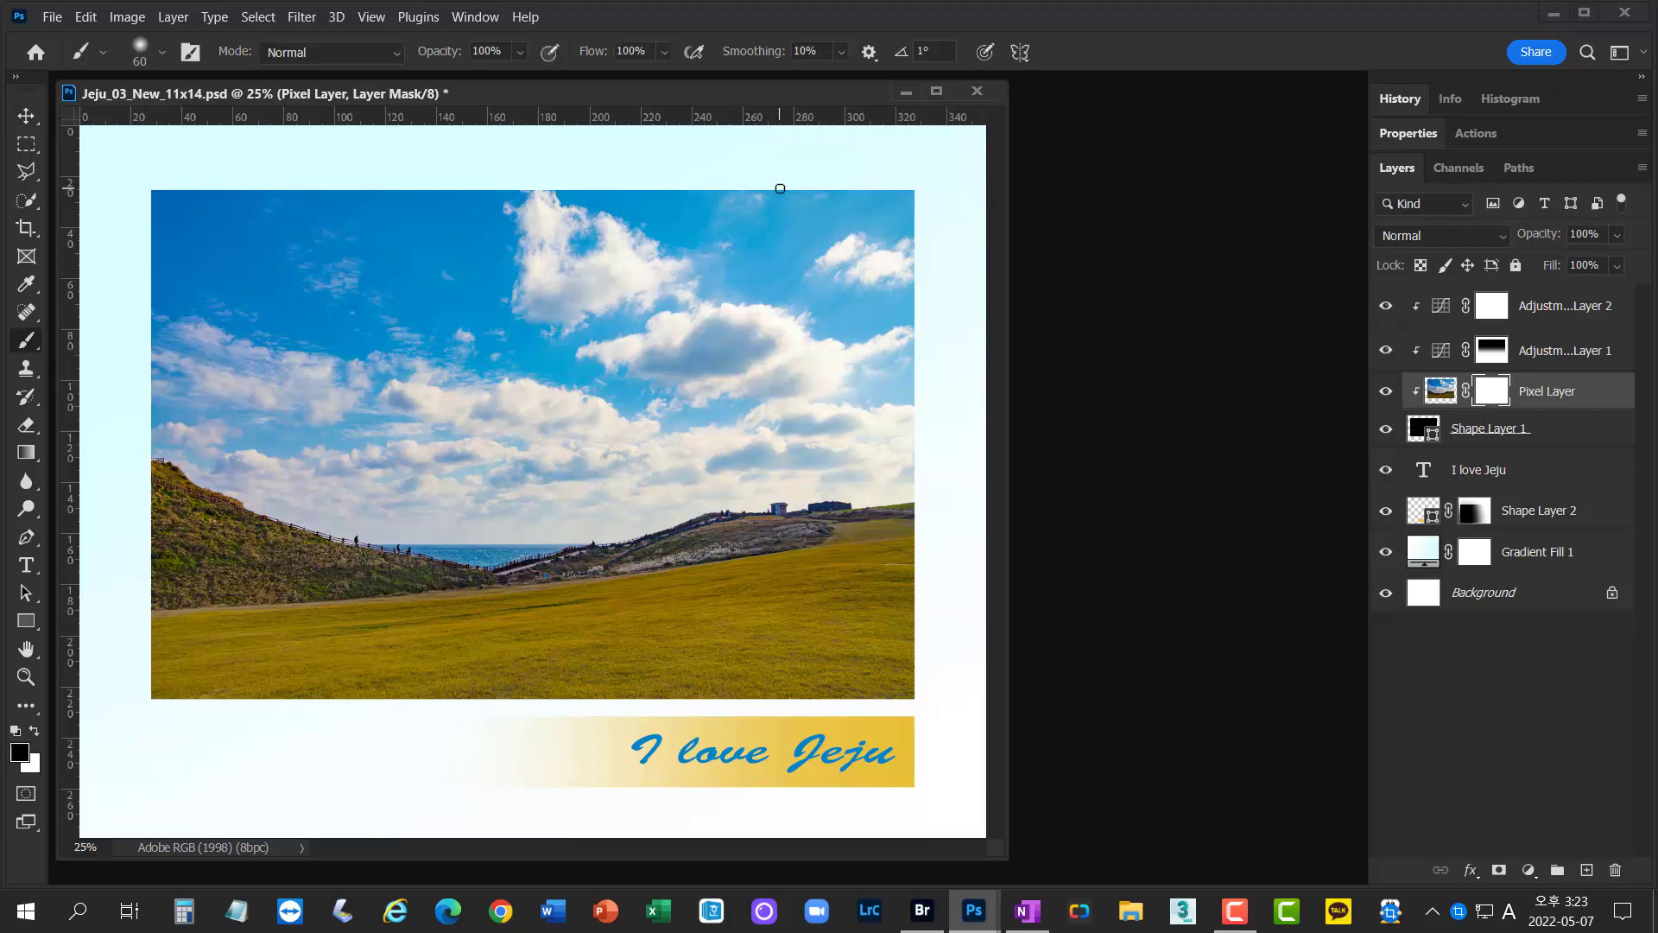
key("bracketright")
key("bracketright")
key("bracketright")
key("bracketright")
key("bracketright")
key("bracketright")
key("bracketright")
key("bracketright")
key("bracketright")
key("bracketright")
key("bracketright")
key("bracketright")
left_click_drag(914, 204, 842, 267)
mouse_move(773, 353)
left_mouse_down()
mouse_move(792, 167)
mouse_move(938, 311)
mouse_move(696, 200)
mouse_move(1017, 529)
left_mouse_up()
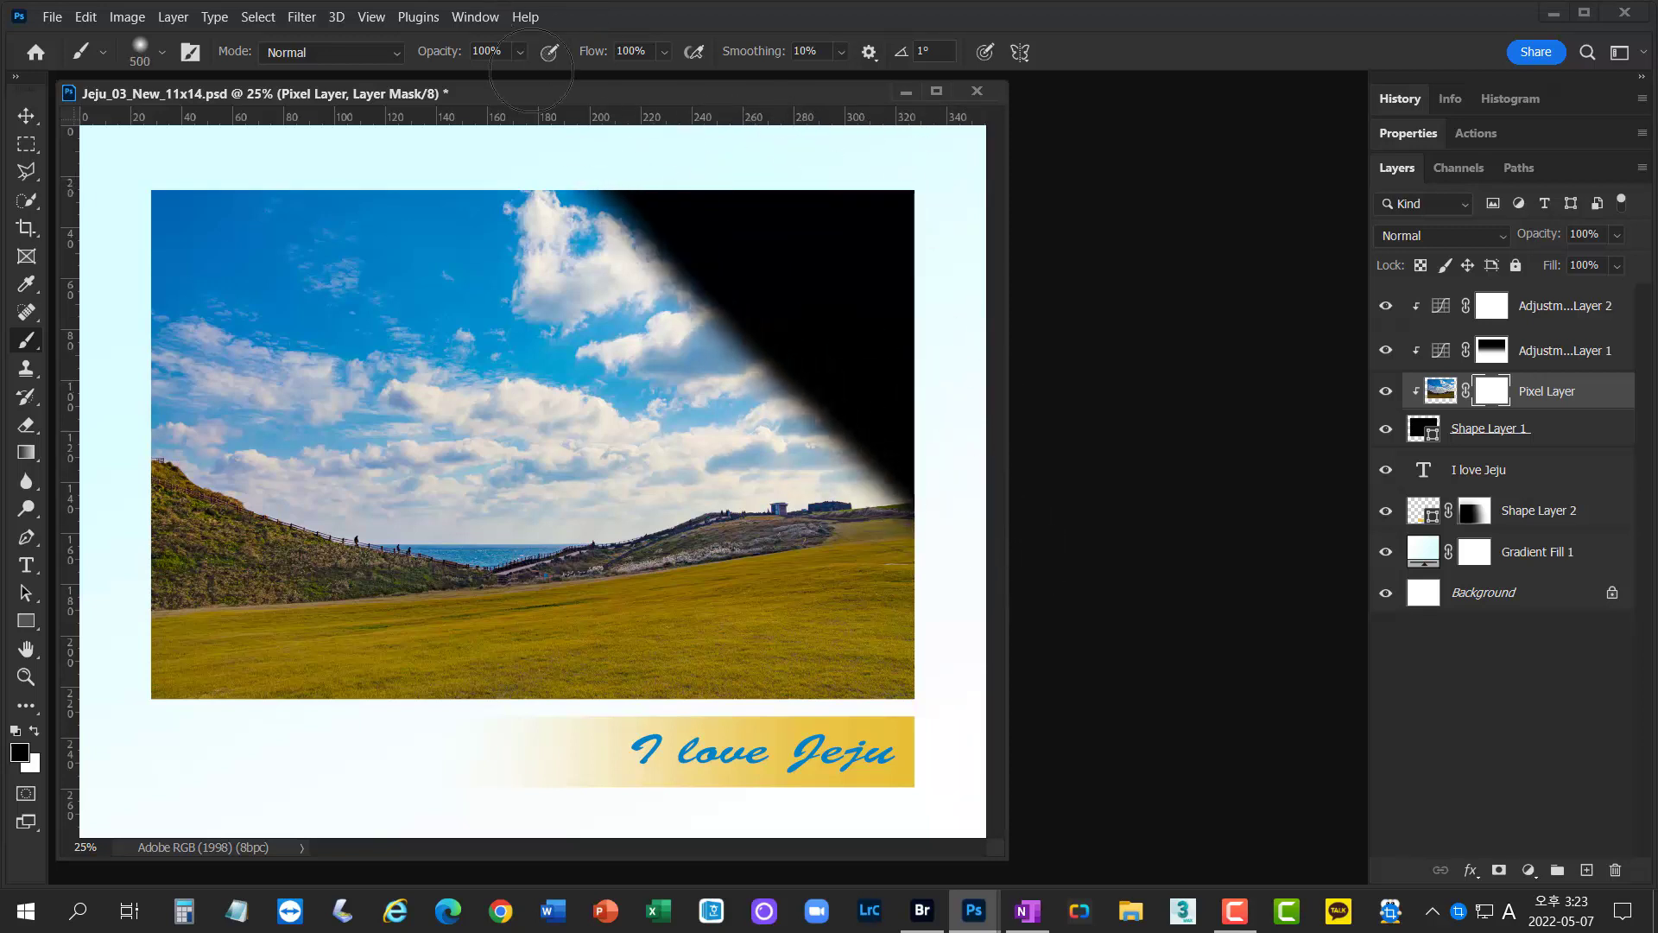
- Hide Pixel Layer, change Shape Layer 1's fill color to pure red, and show Pixel Layer again
left_click(1387, 391)
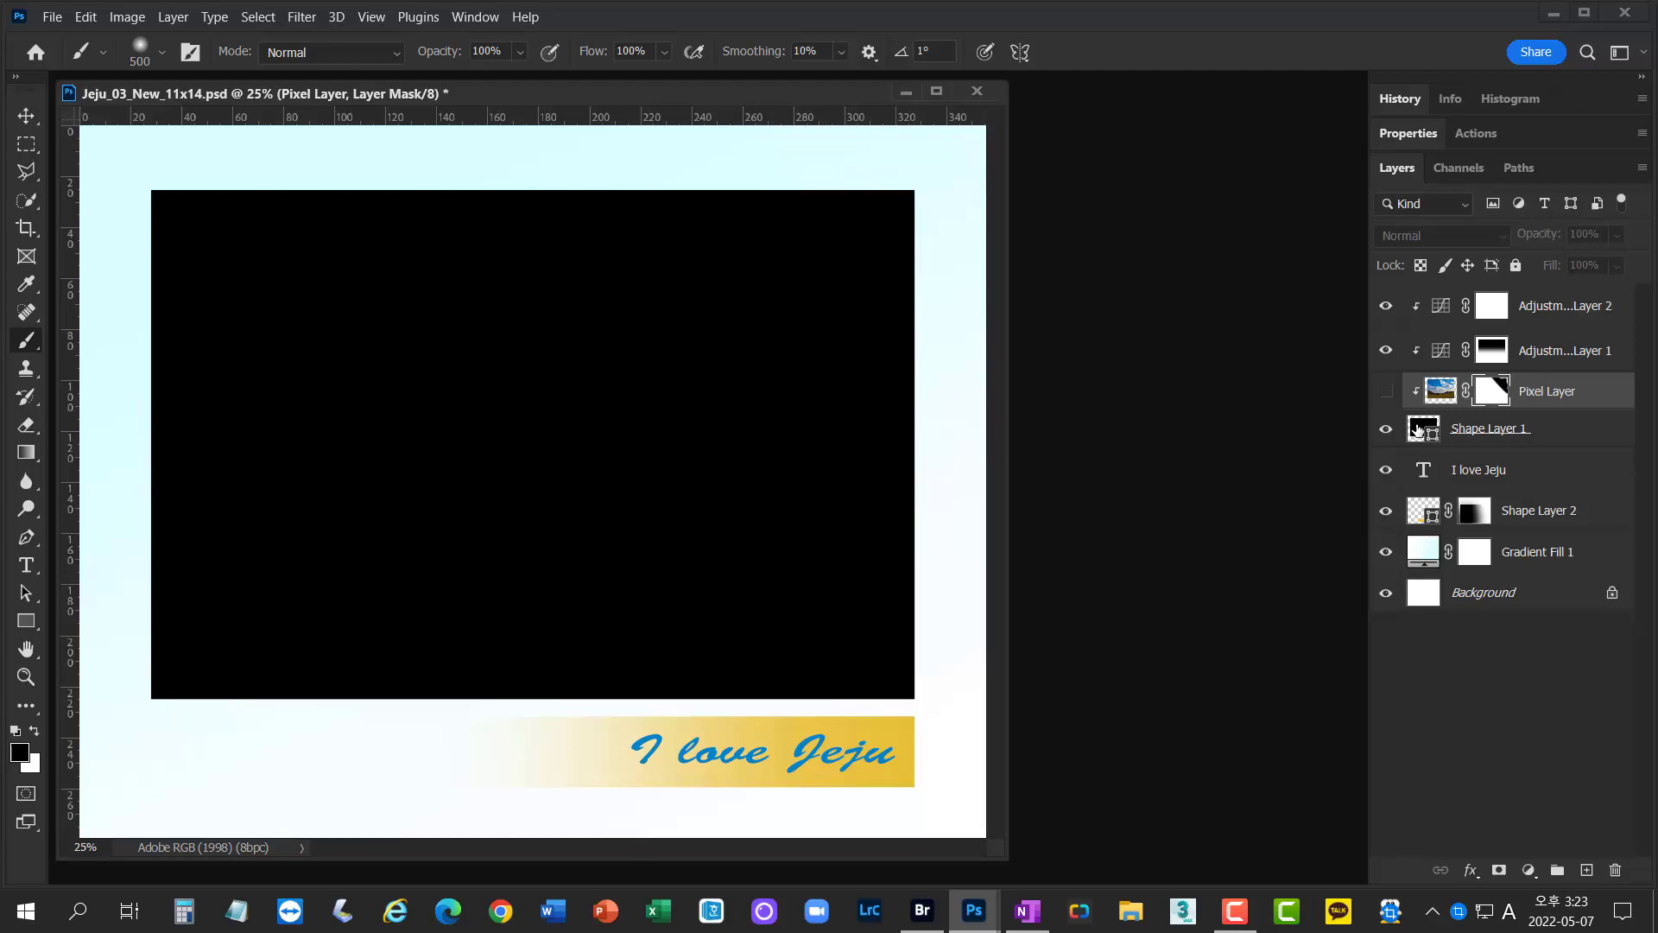
double_click(1417, 429)
left_click(1292, 438)
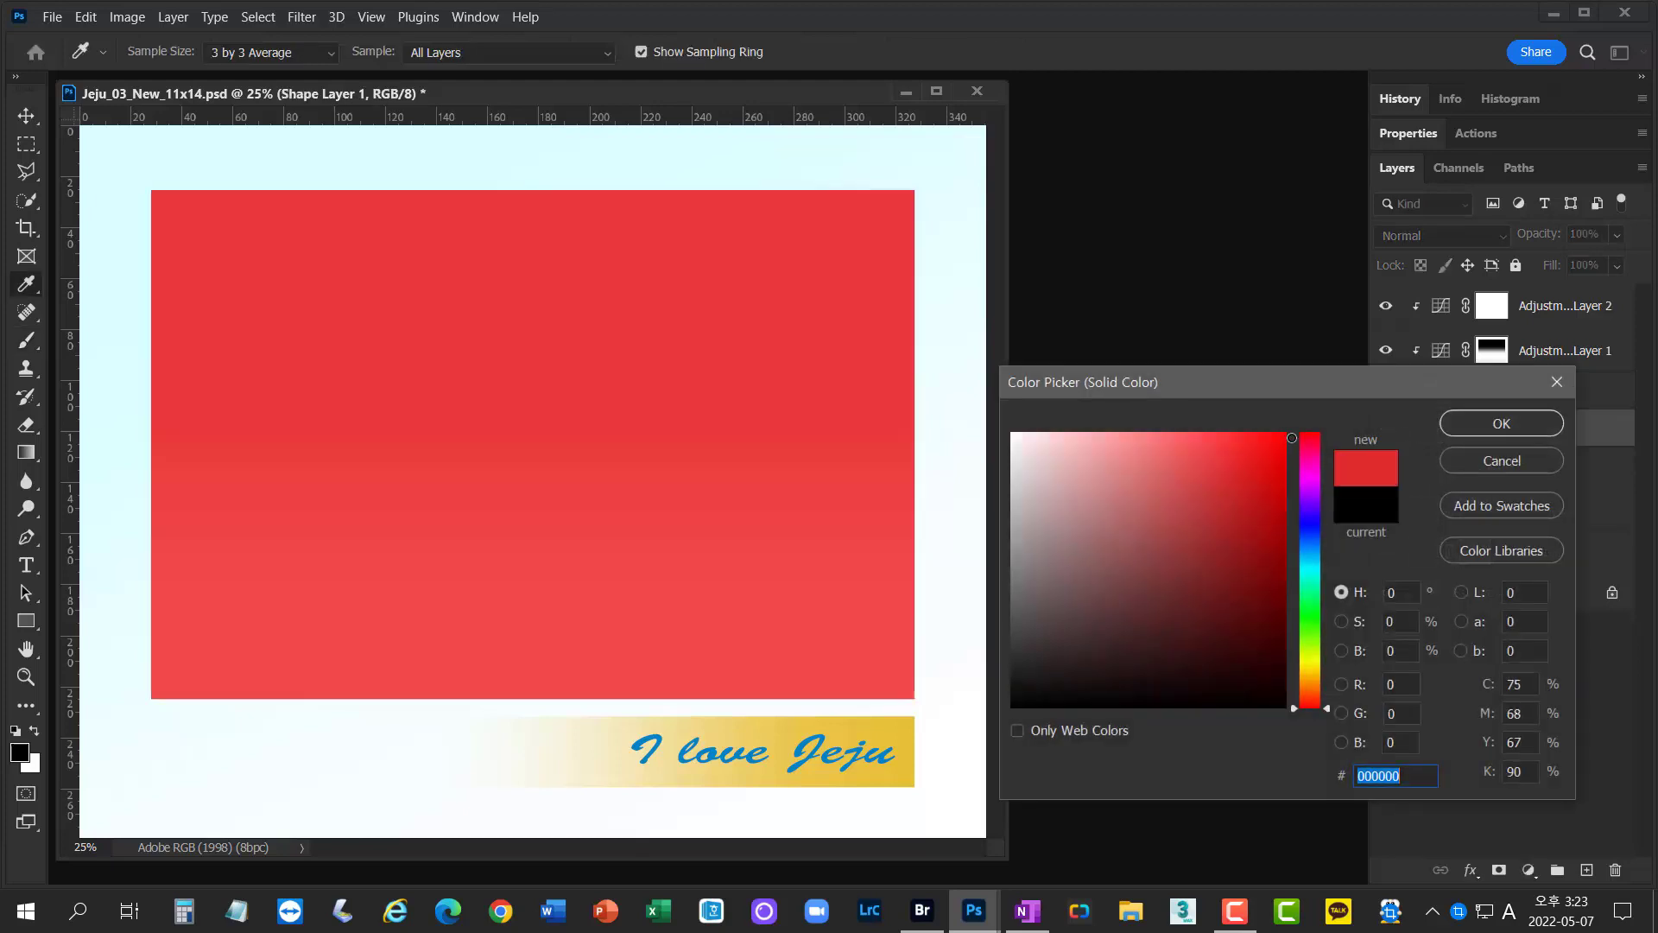
left_click(1470, 418)
left_click(1384, 395)
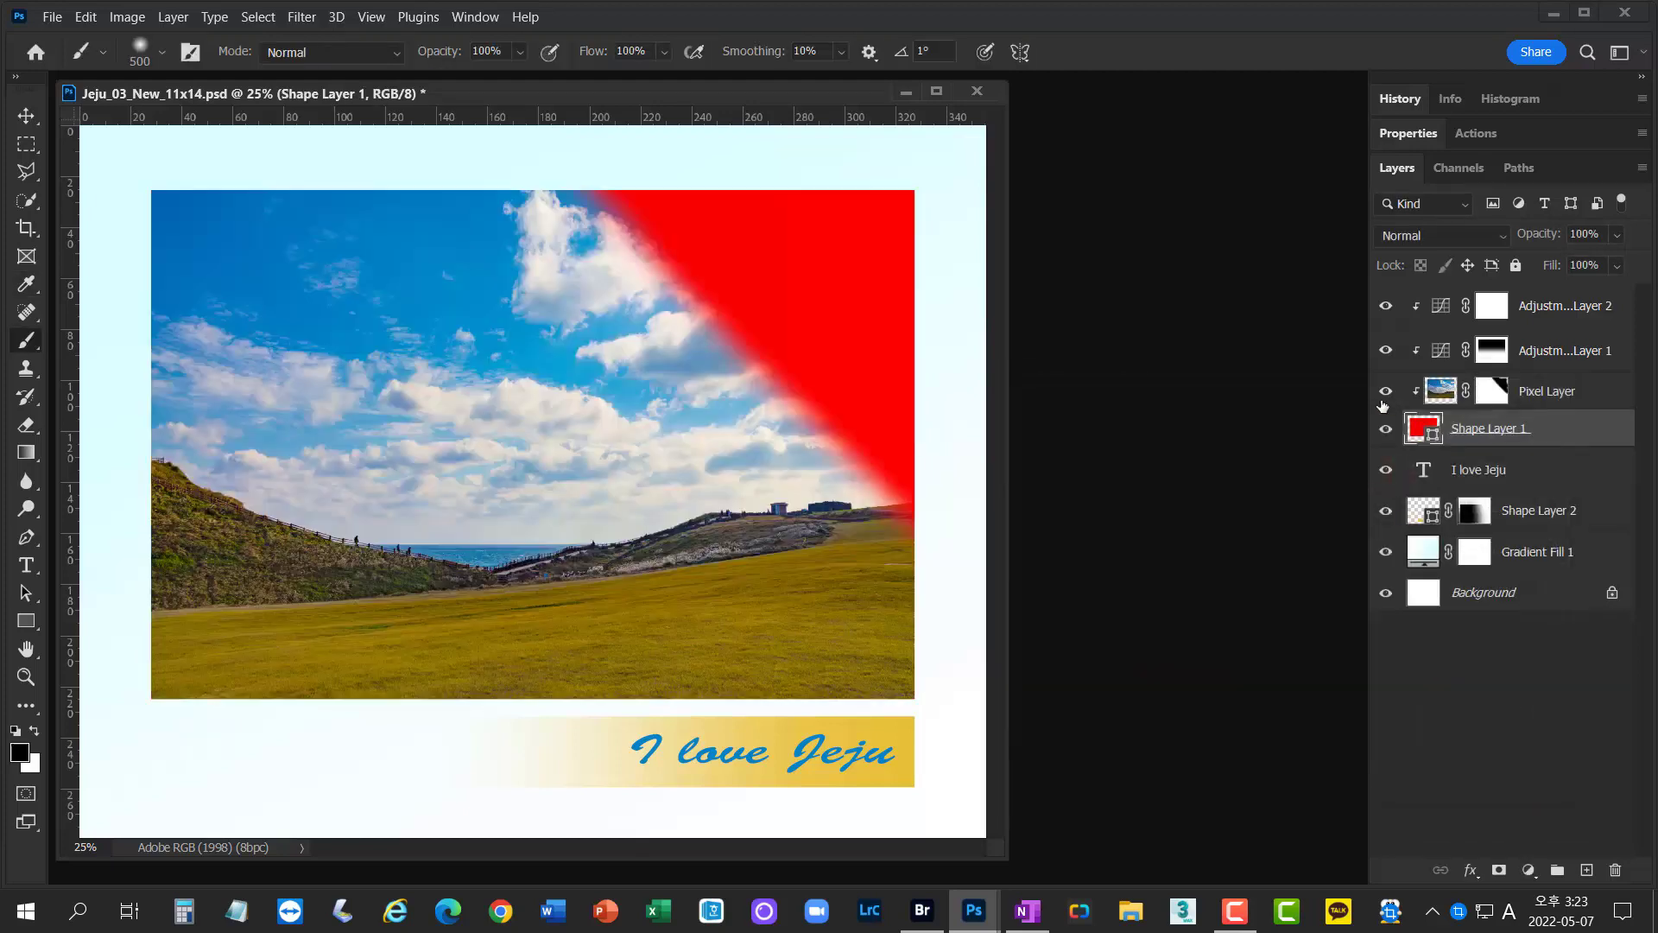
- Paint white on Pixel Layer's mask with a 700 px brush to restore the photo's hidden upper-right corner
left_click(1491, 391)
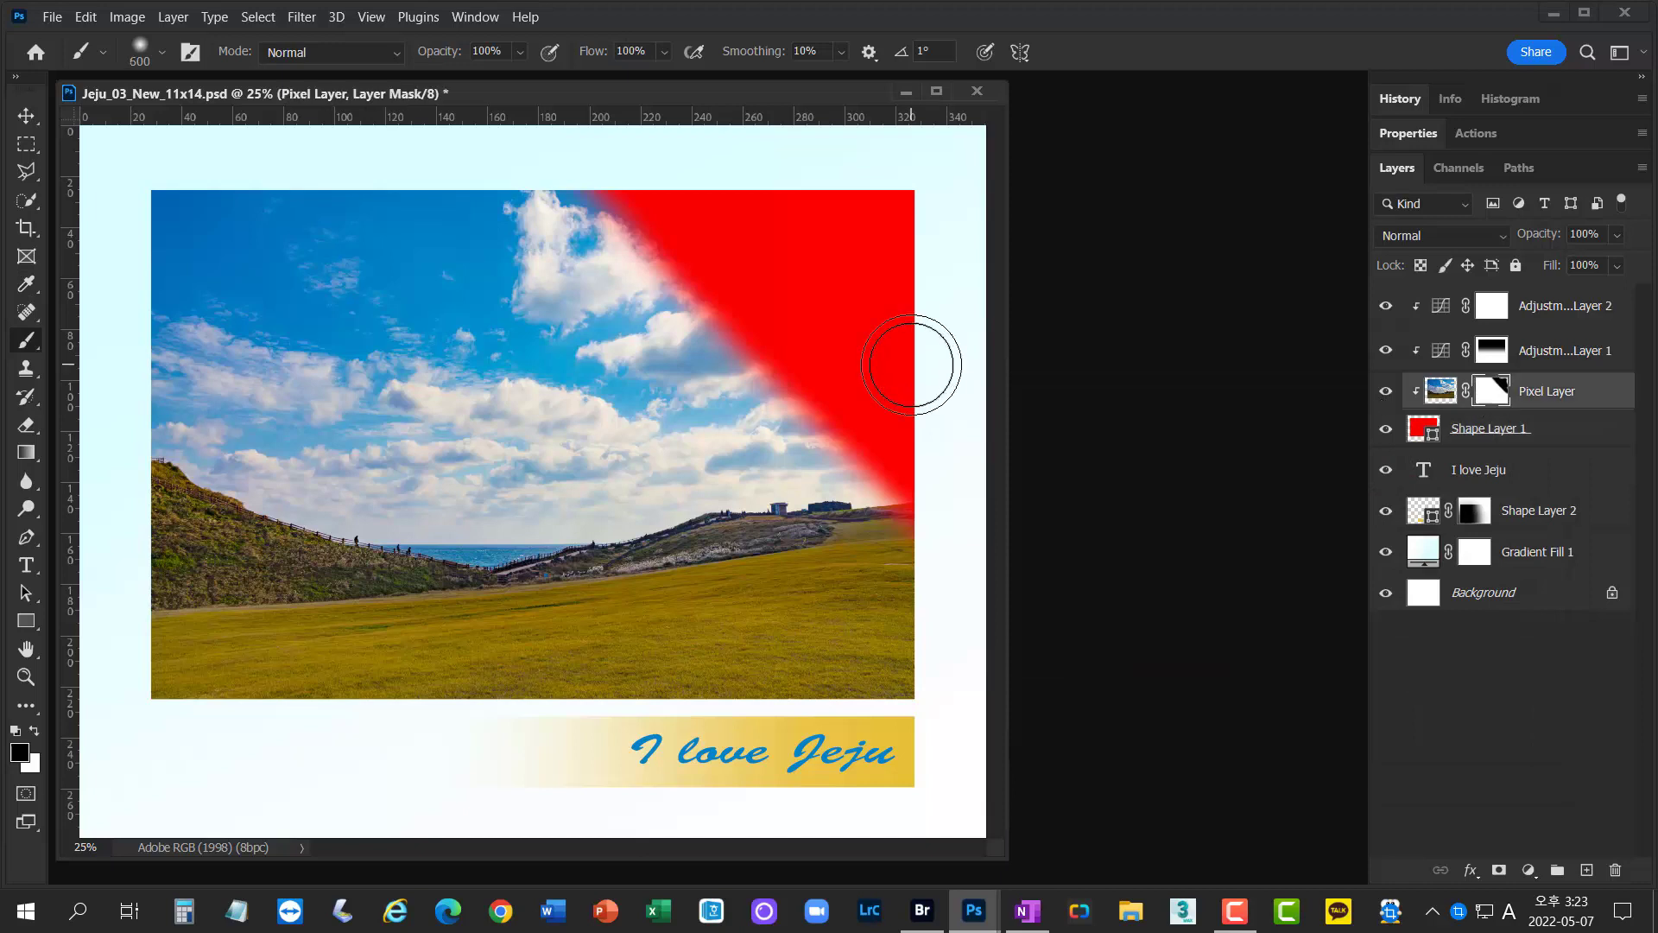
key("bracketright")
key("bracketright")
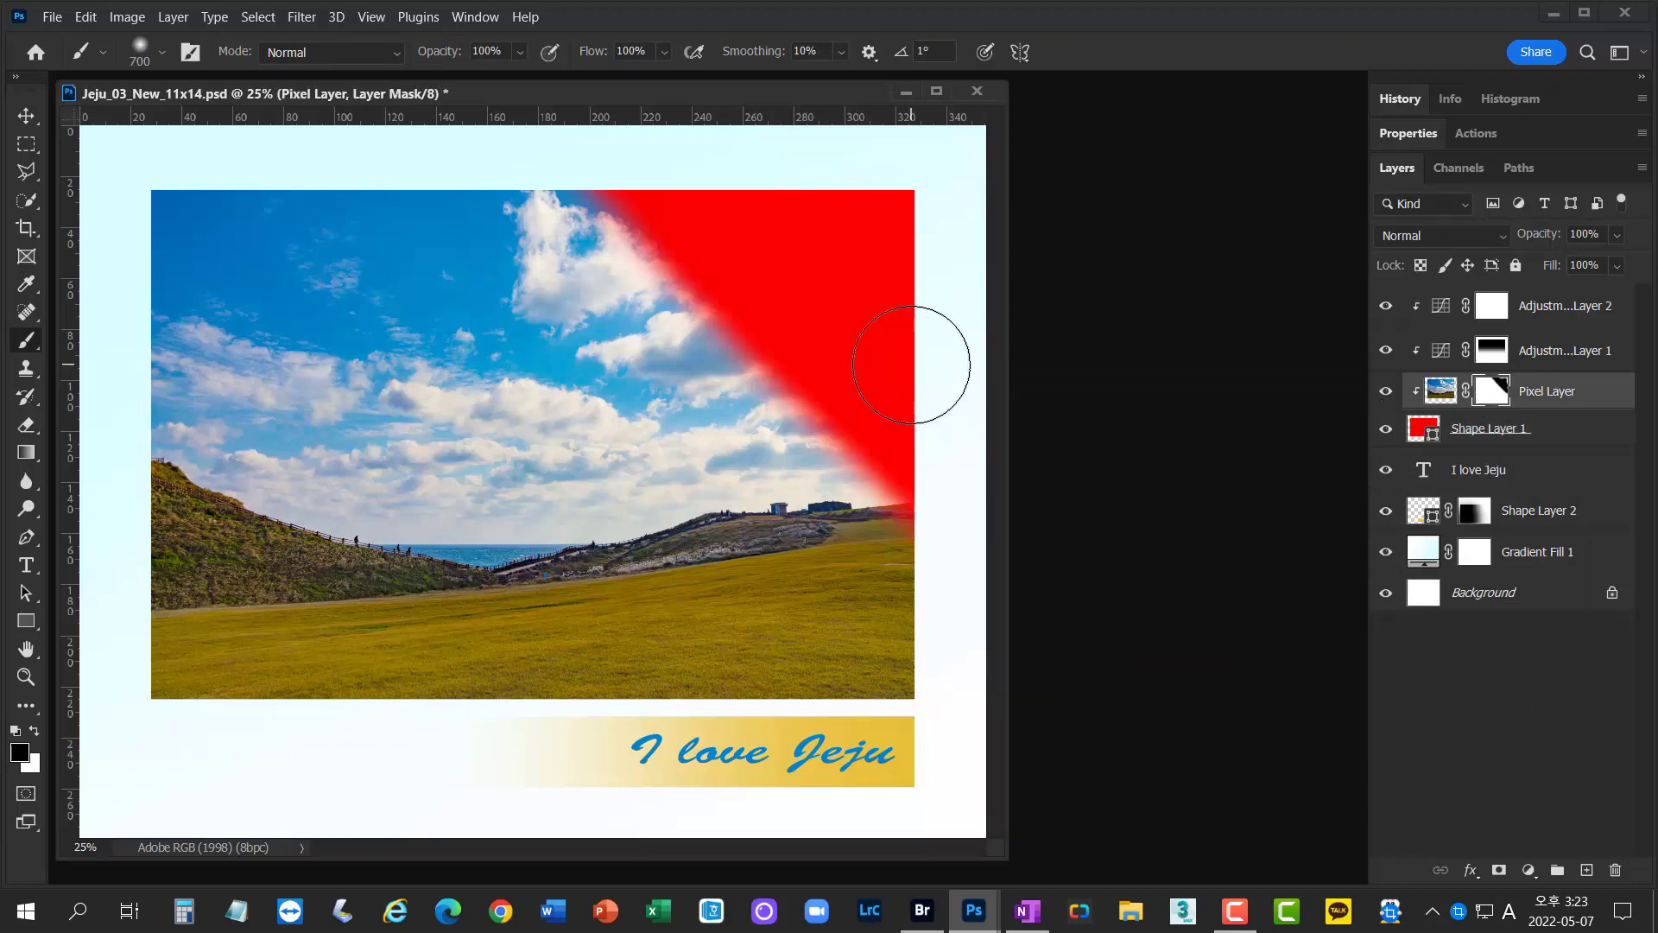
left_click(35, 734)
mouse_move(555, 193)
left_mouse_down()
mouse_move(943, 201)
mouse_move(487, 203)
mouse_move(876, 209)
mouse_move(569, 241)
mouse_move(956, 245)
mouse_move(632, 251)
mouse_move(837, 525)
mouse_move(715, 221)
mouse_move(829, 406)
mouse_move(867, 519)
mouse_move(896, 443)
mouse_move(918, 493)
left_mouse_up()
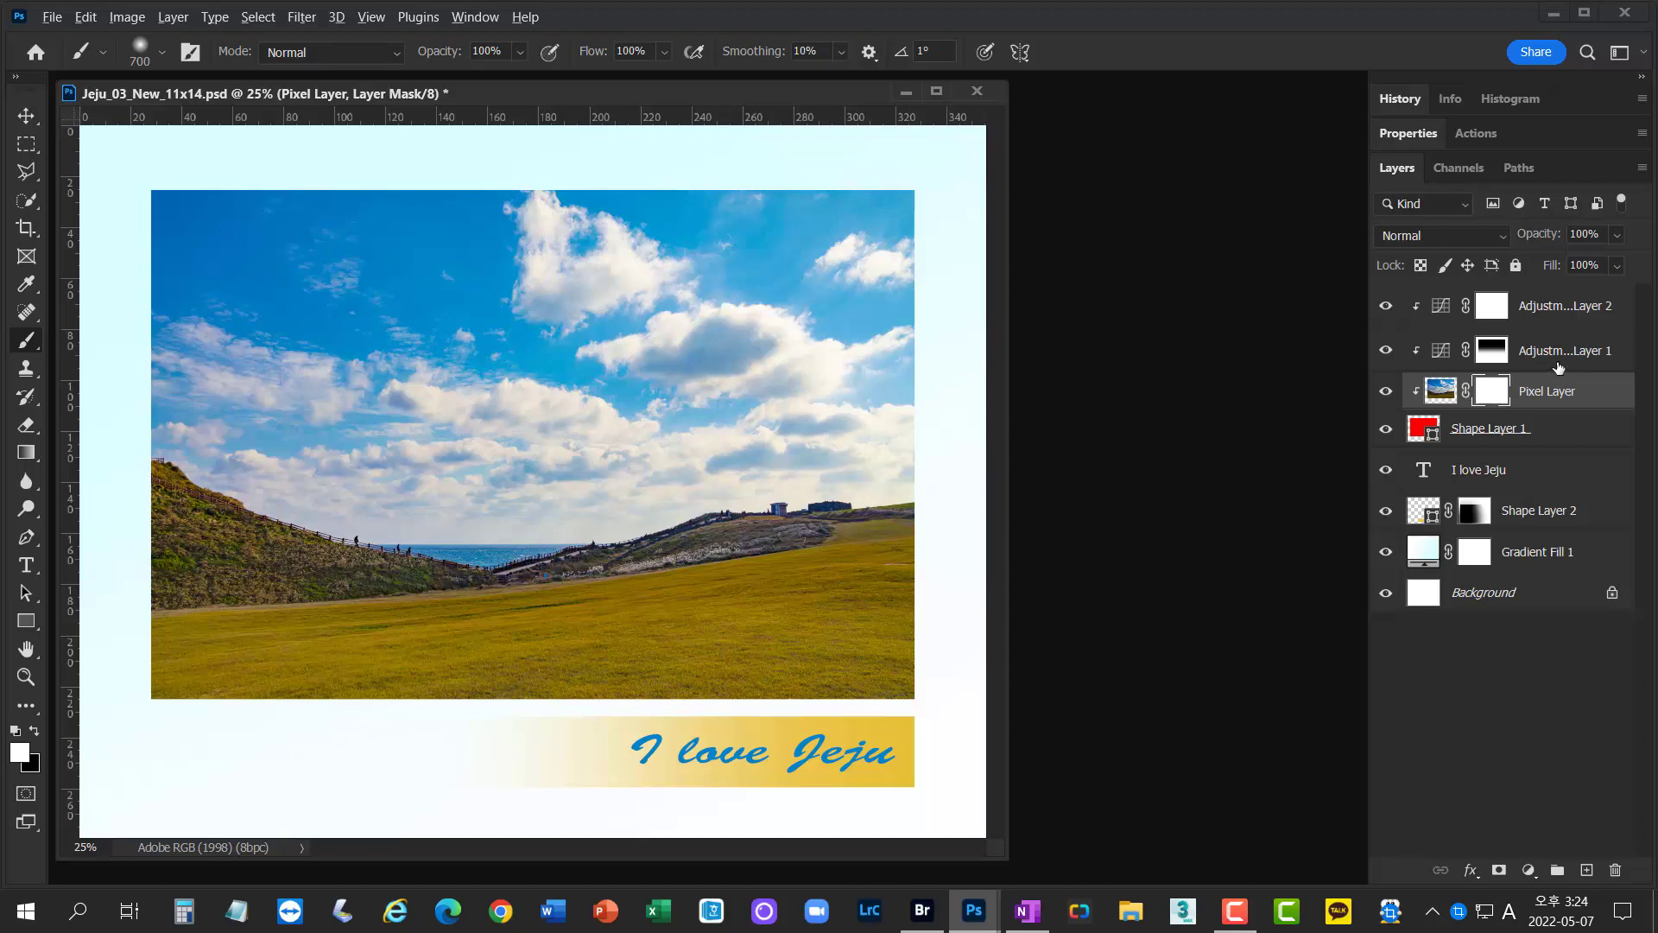
- Show Adjustment Layer 1's mask alone on the canvas and return to the normal image view
left_click(1493, 354, "alt")
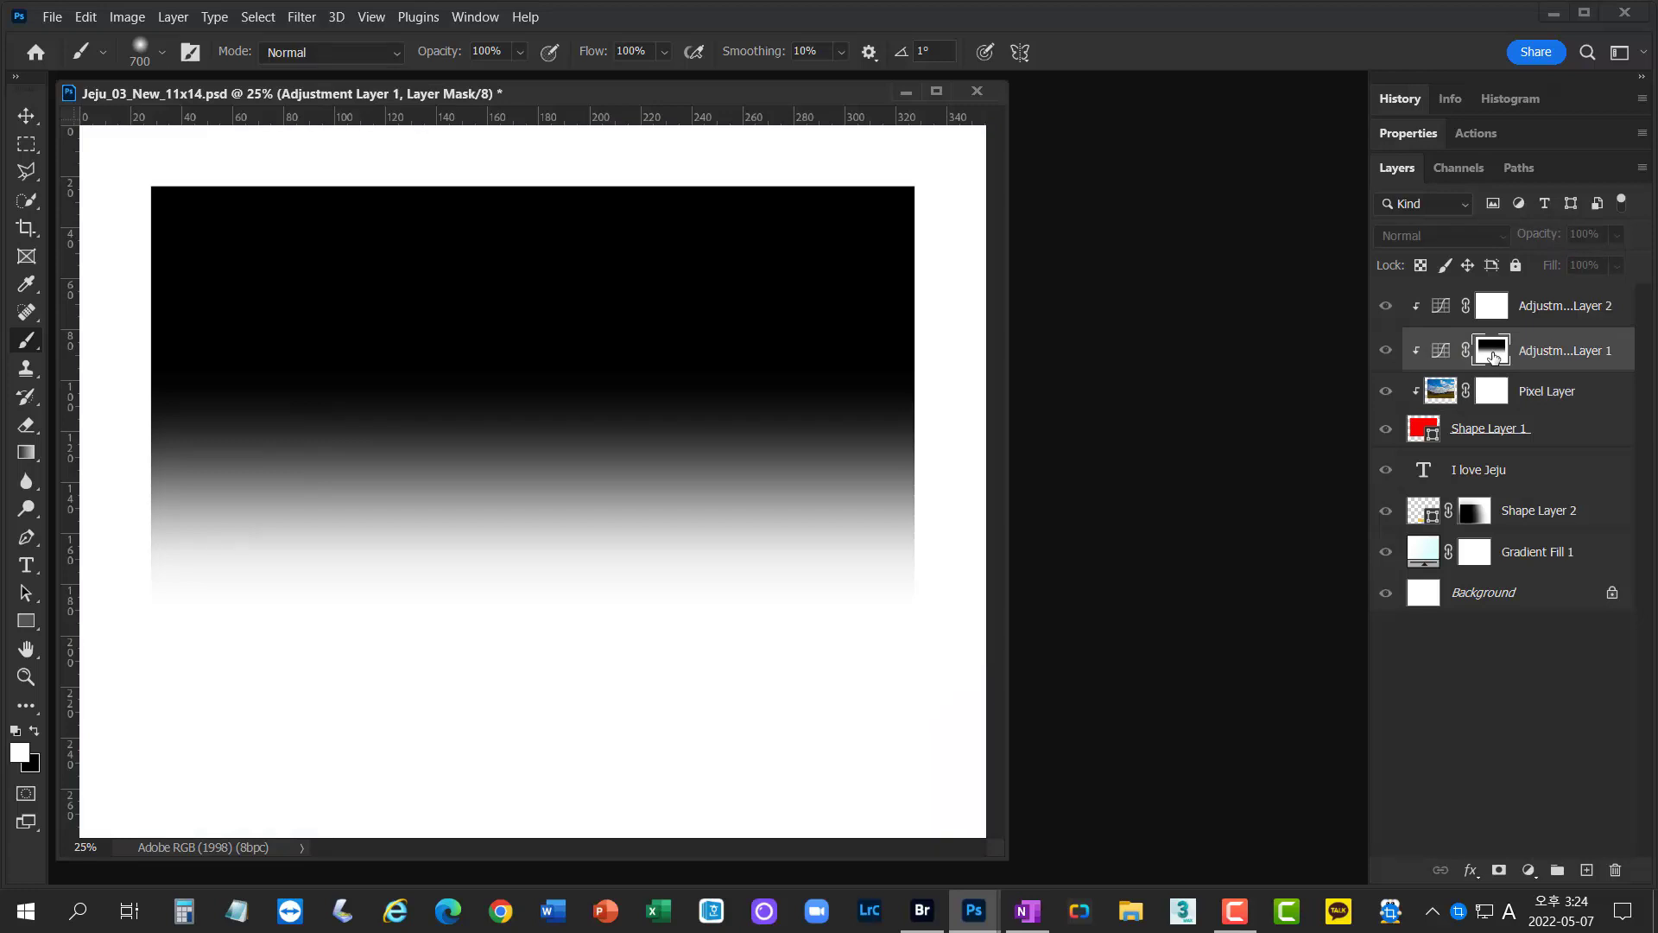
left_click(1494, 355, "alt")
- Start removing Pixel Layer's mask and cancel, and delete Shape Layer 2's mask and undo the deletion
left_click_drag(1494, 400, 1615, 870)
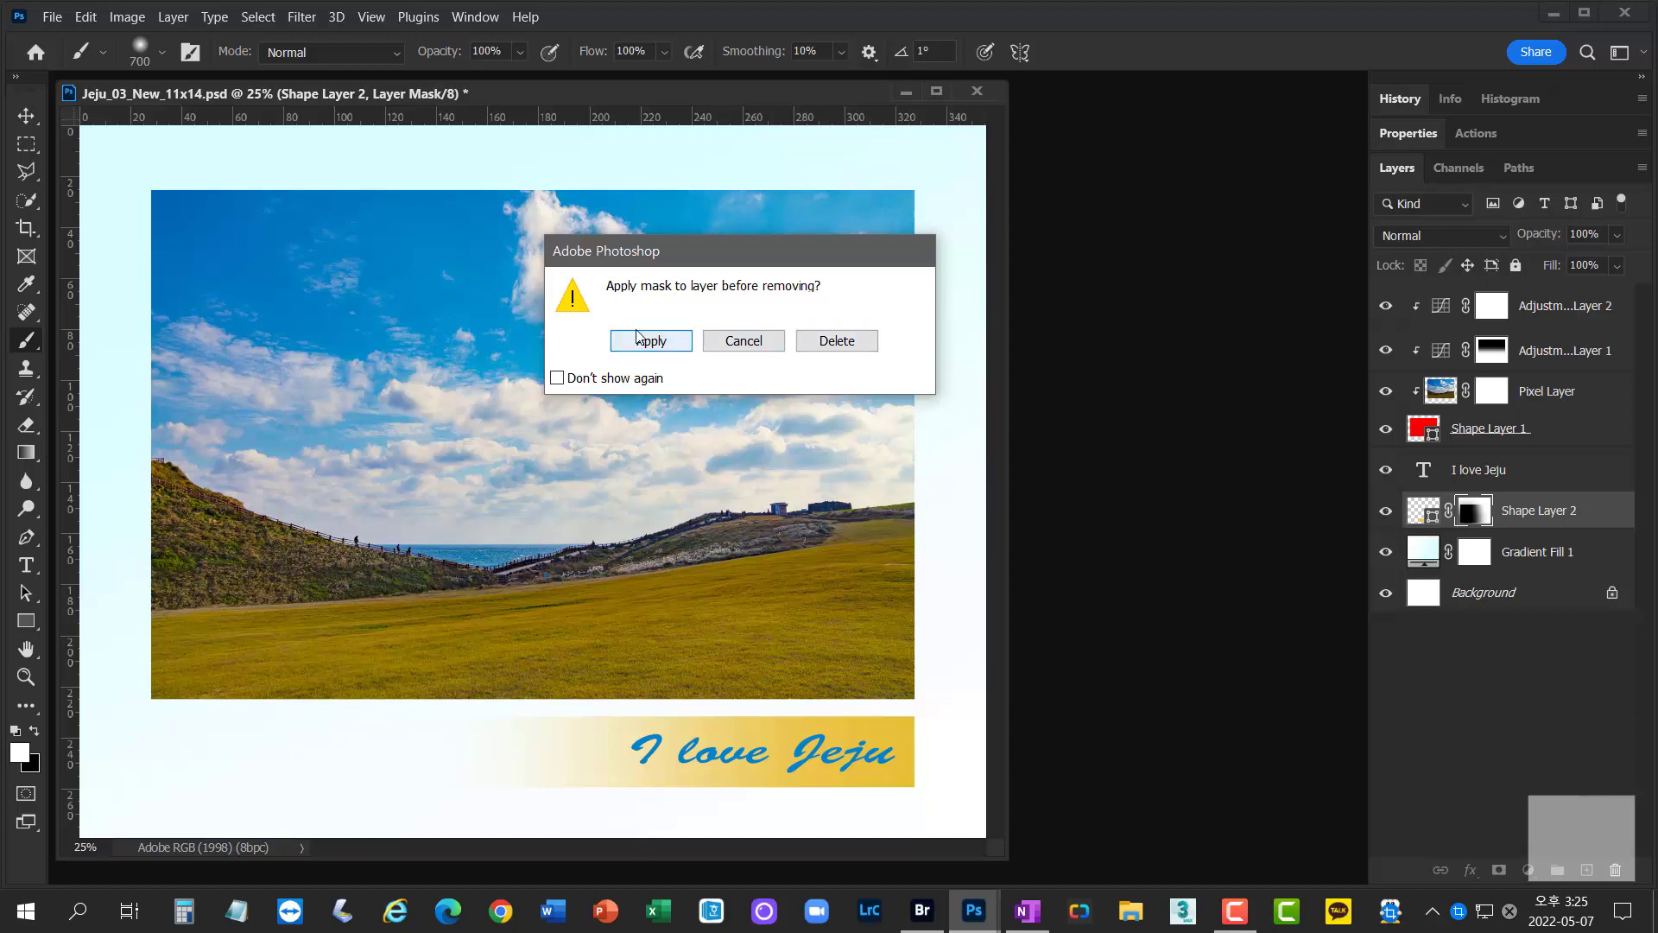
left_click(760, 348)
left_click_drag(1473, 513, 1619, 879)
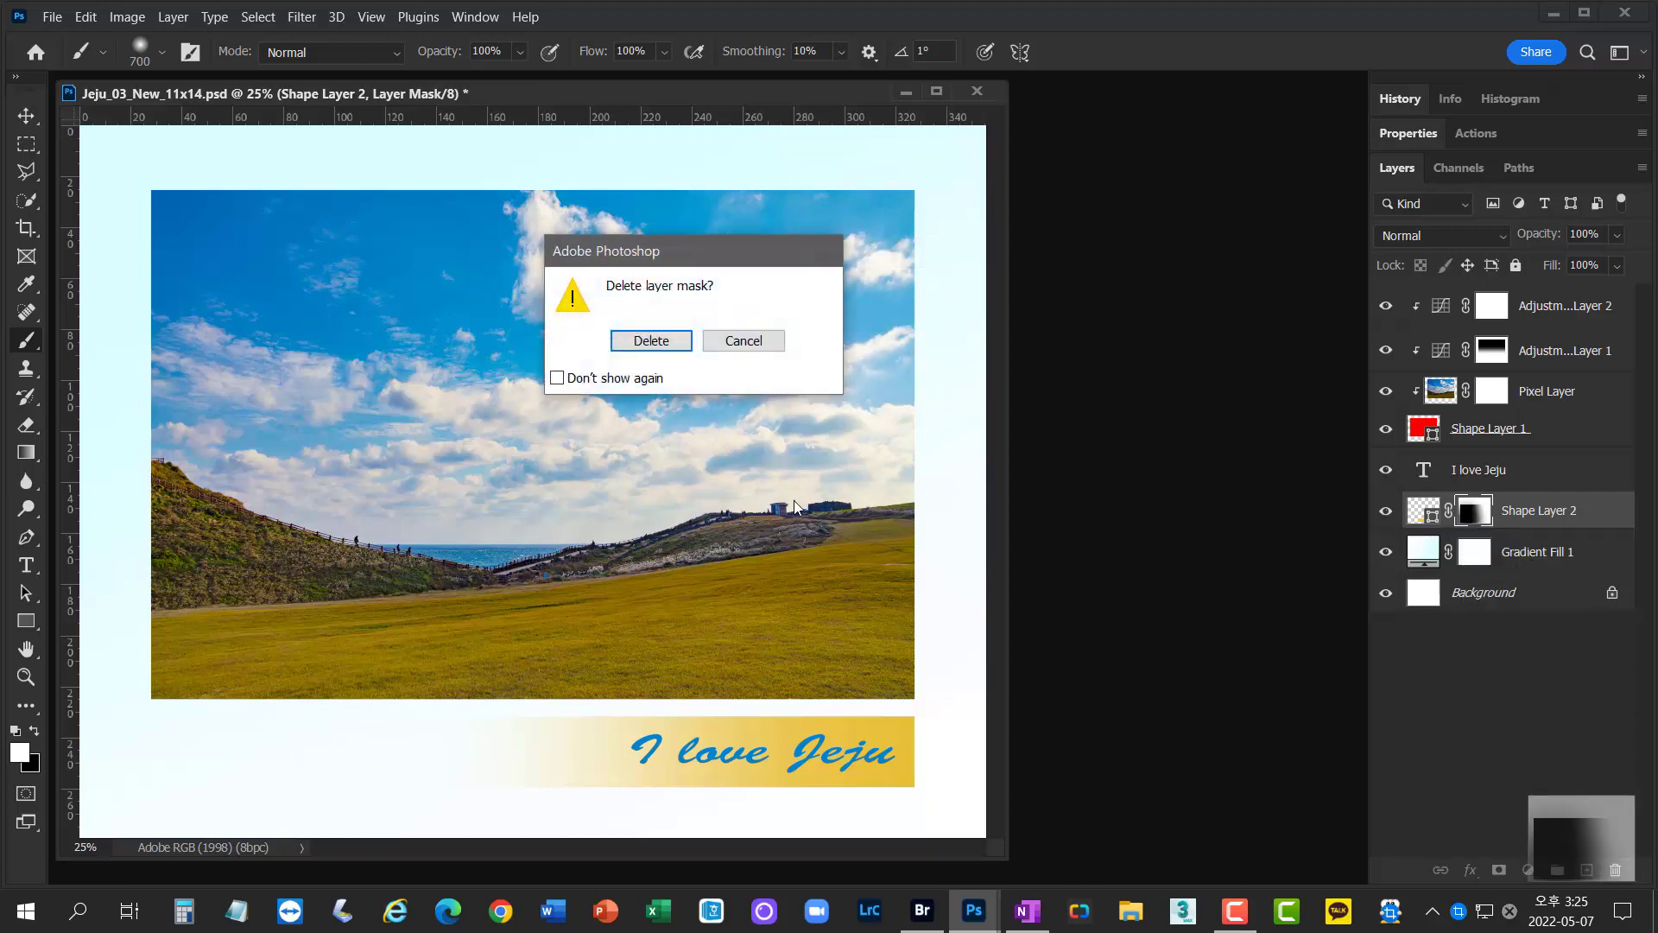
left_click(665, 341)
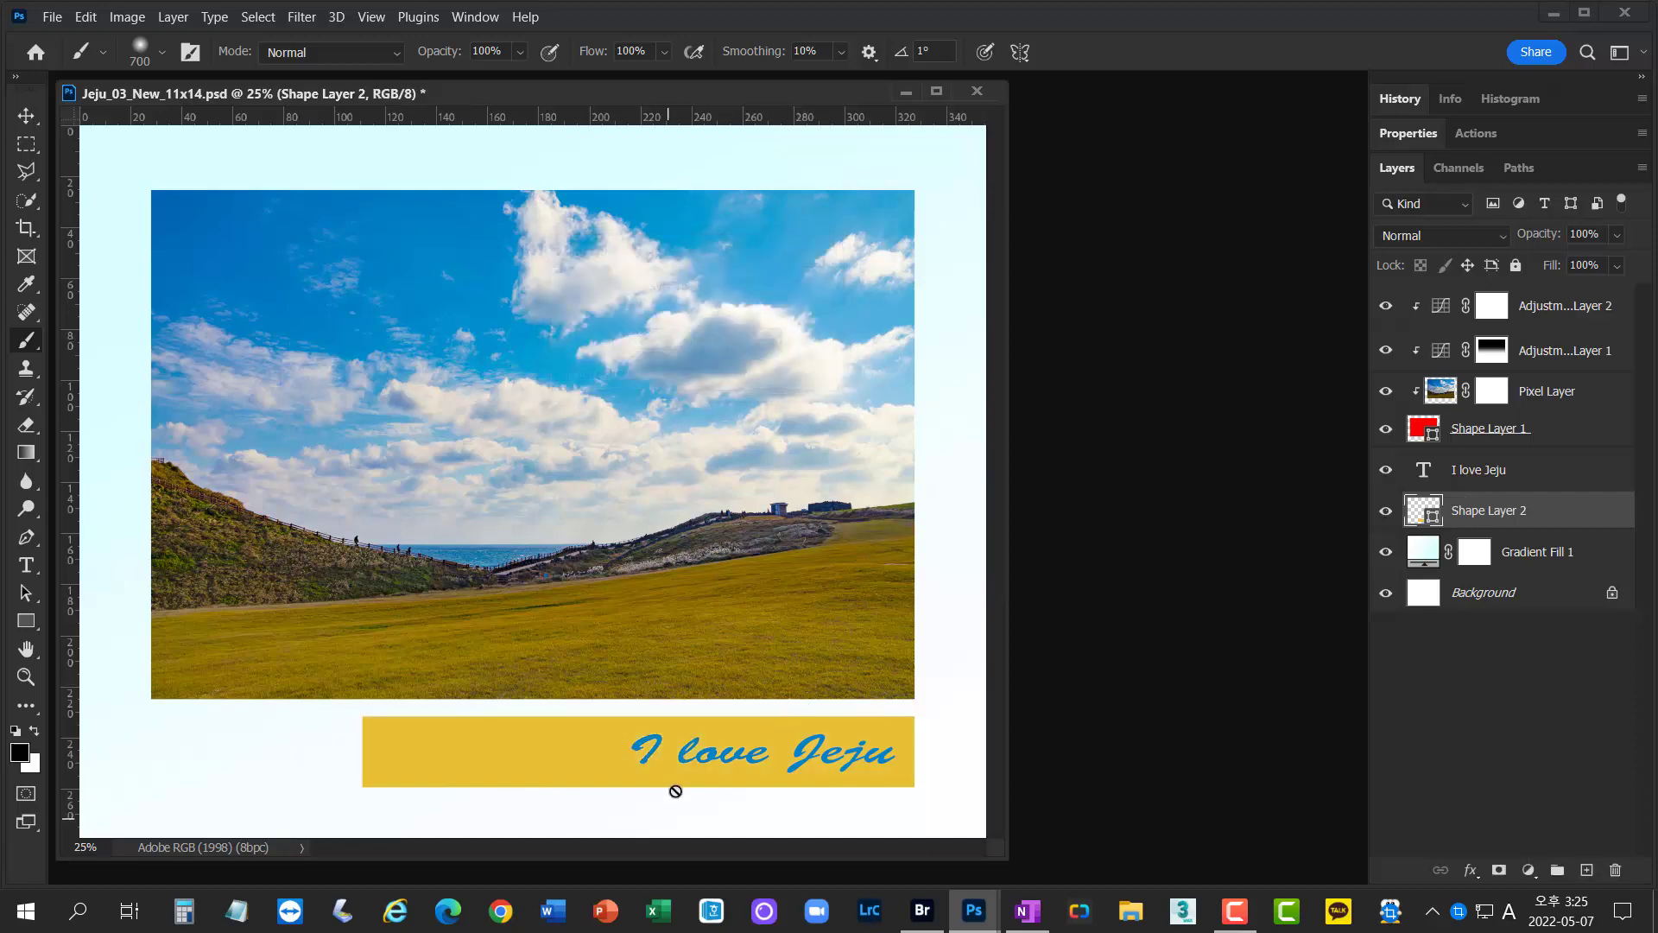
key("ctrl+z")
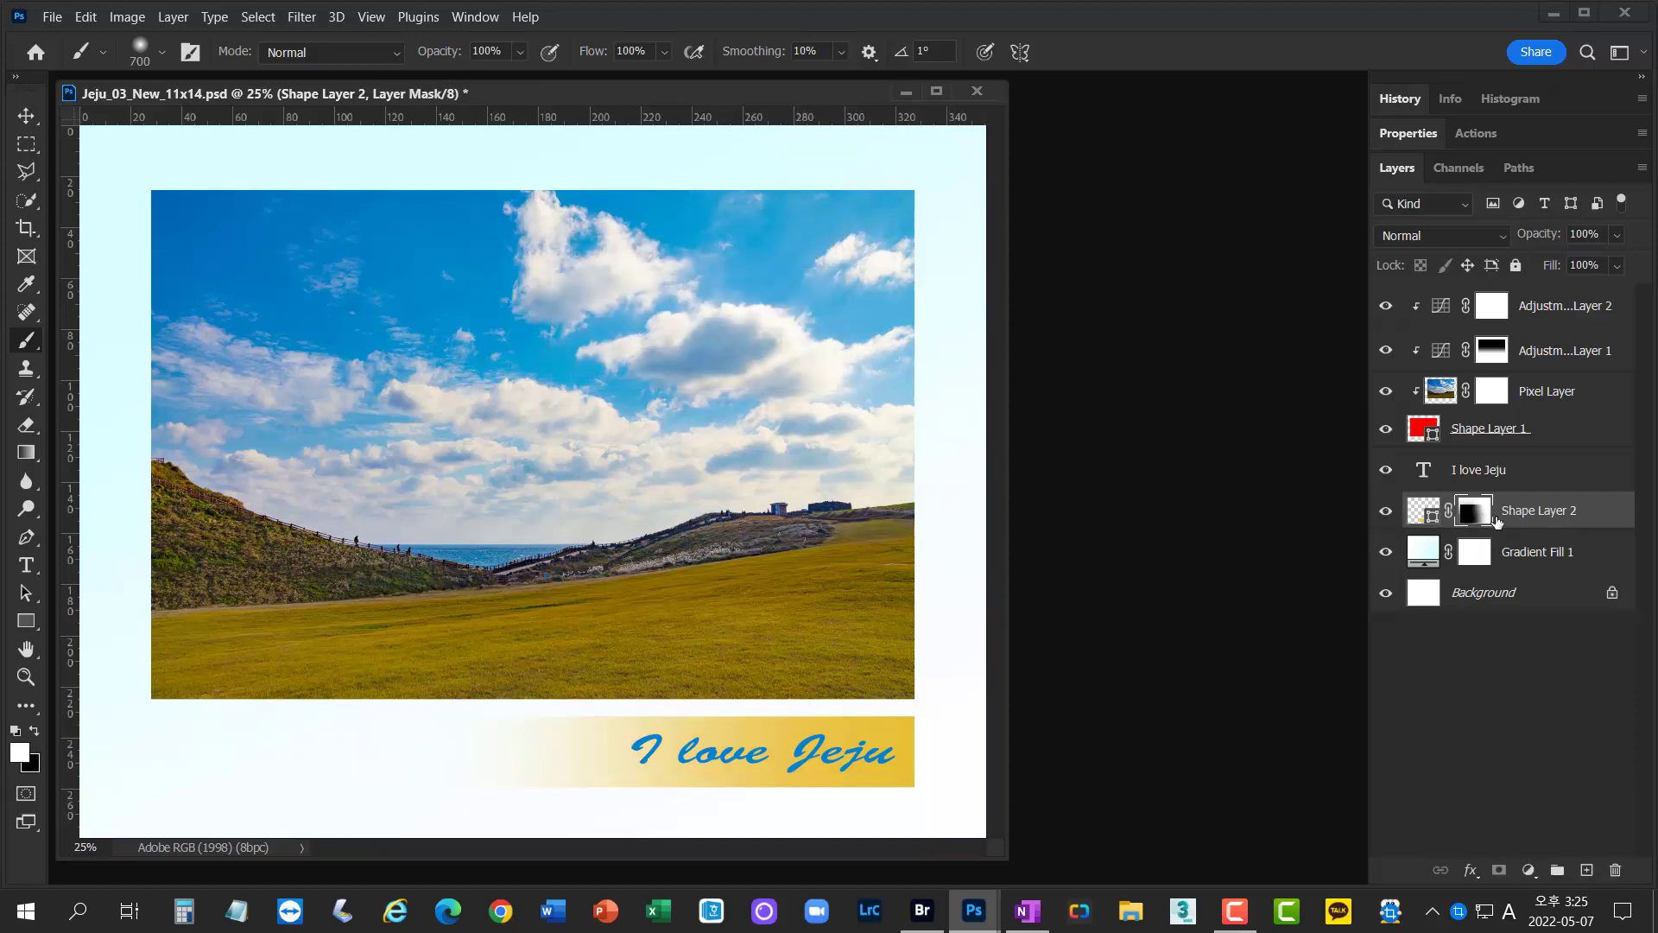
- Select Pixel Layer and remove its layer mask
left_click(1543, 395)
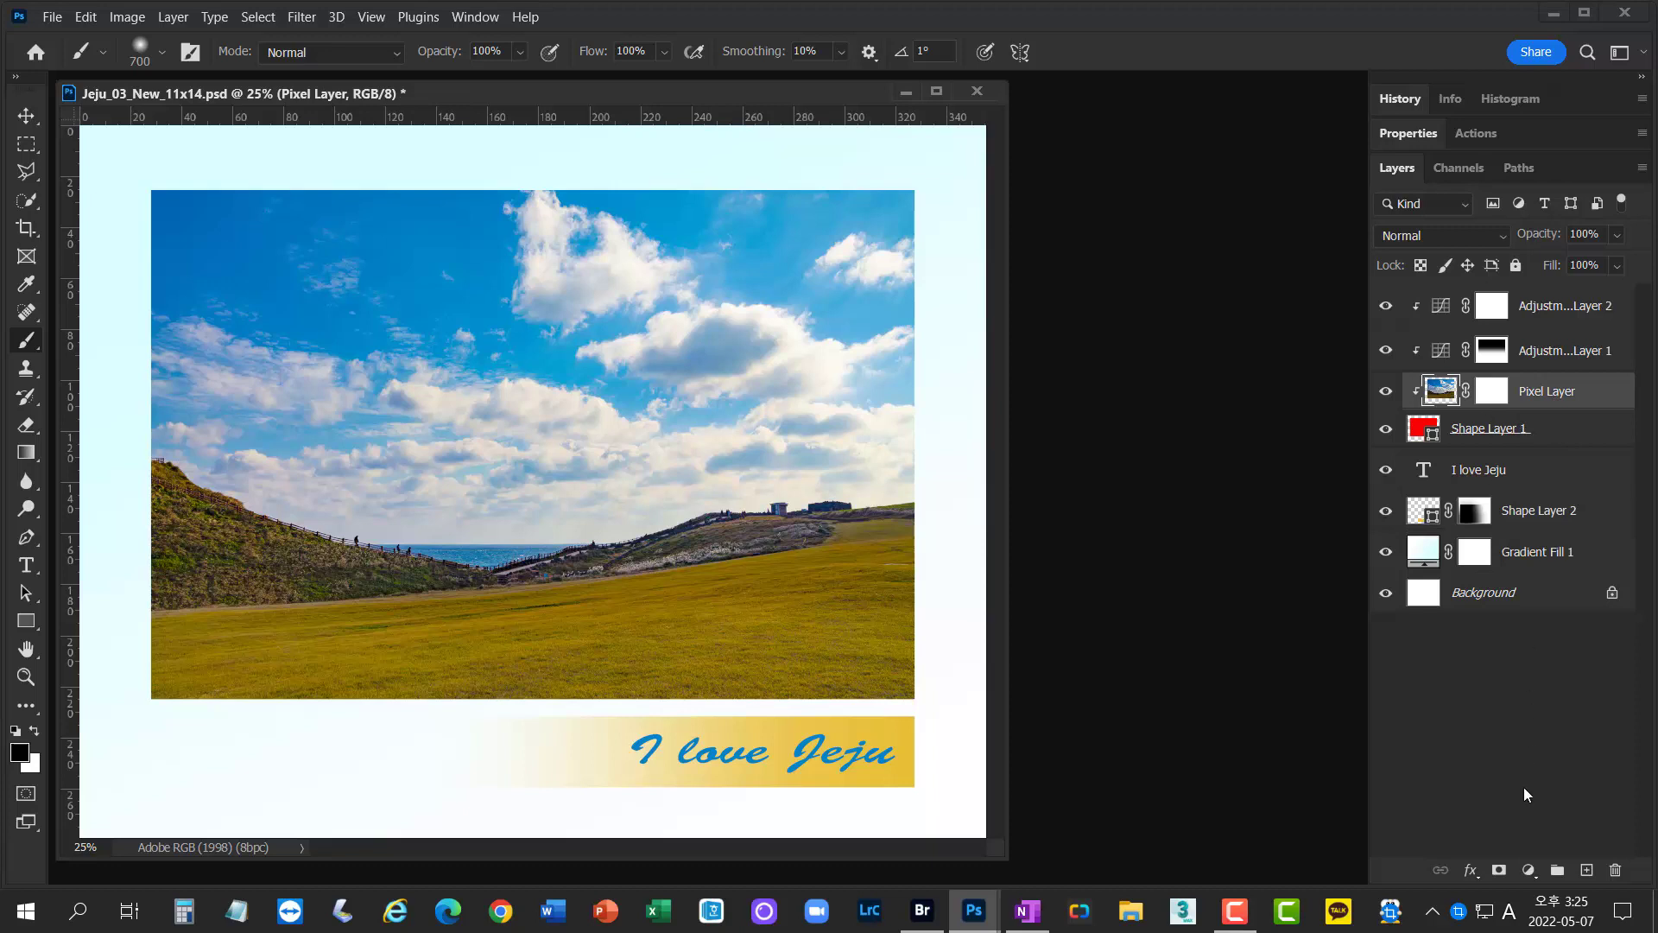
left_click(1500, 869)
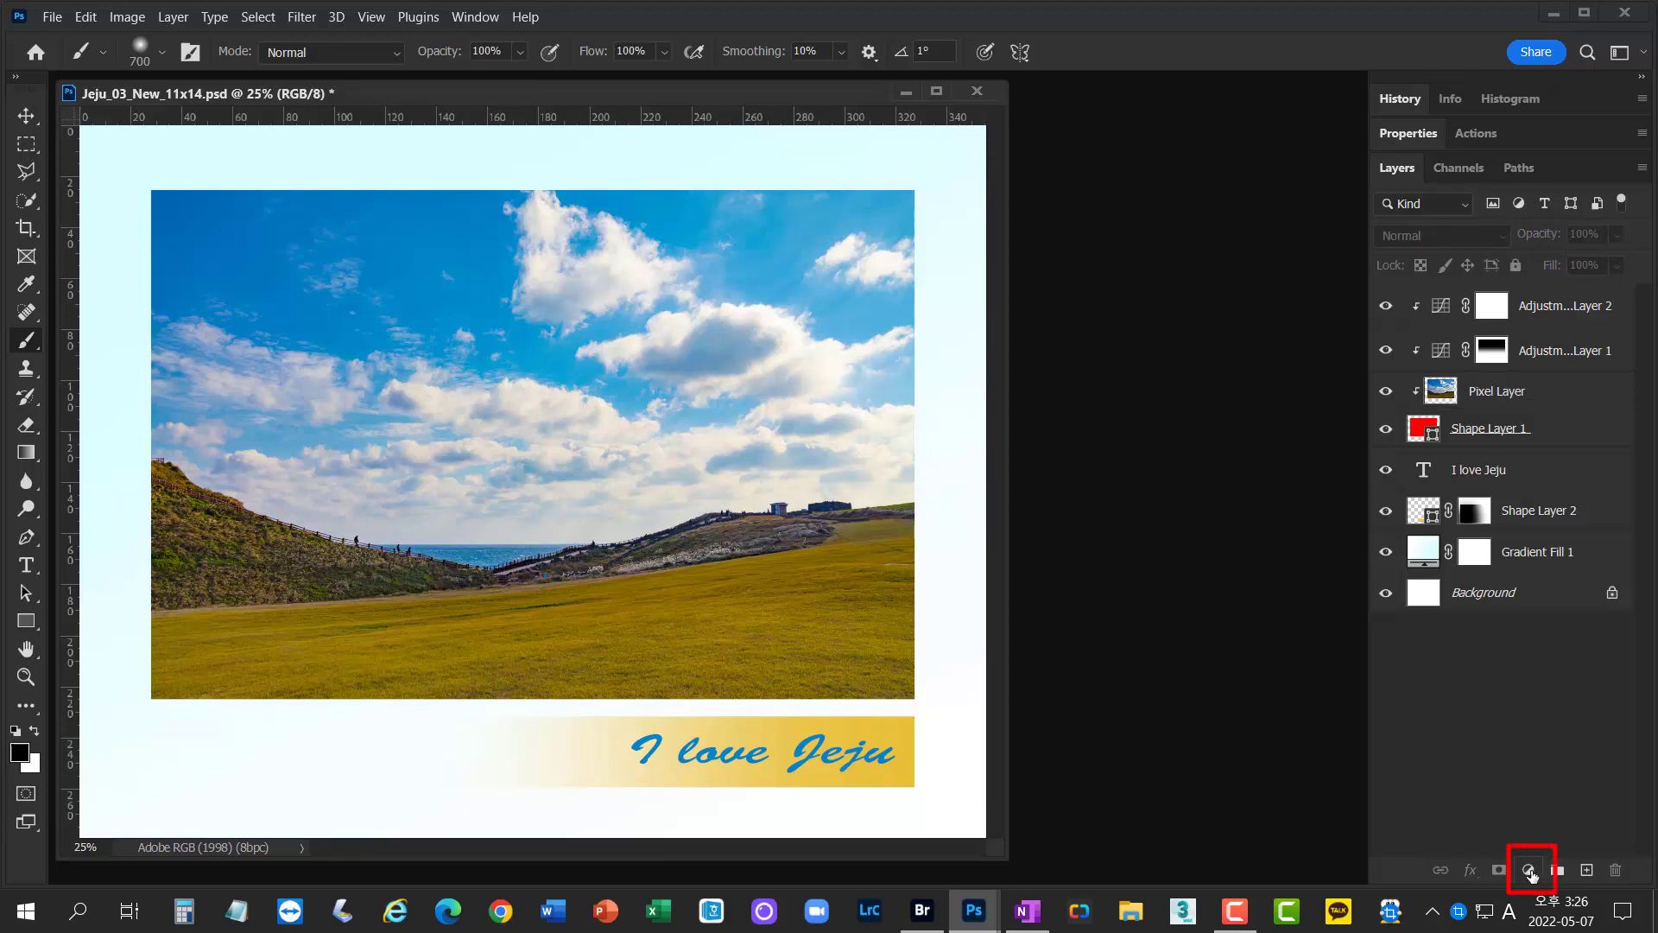
- Add a solid color fill layer in red and move it directly below Shape Layer 2 in the layer stack
left_click(1530, 872)
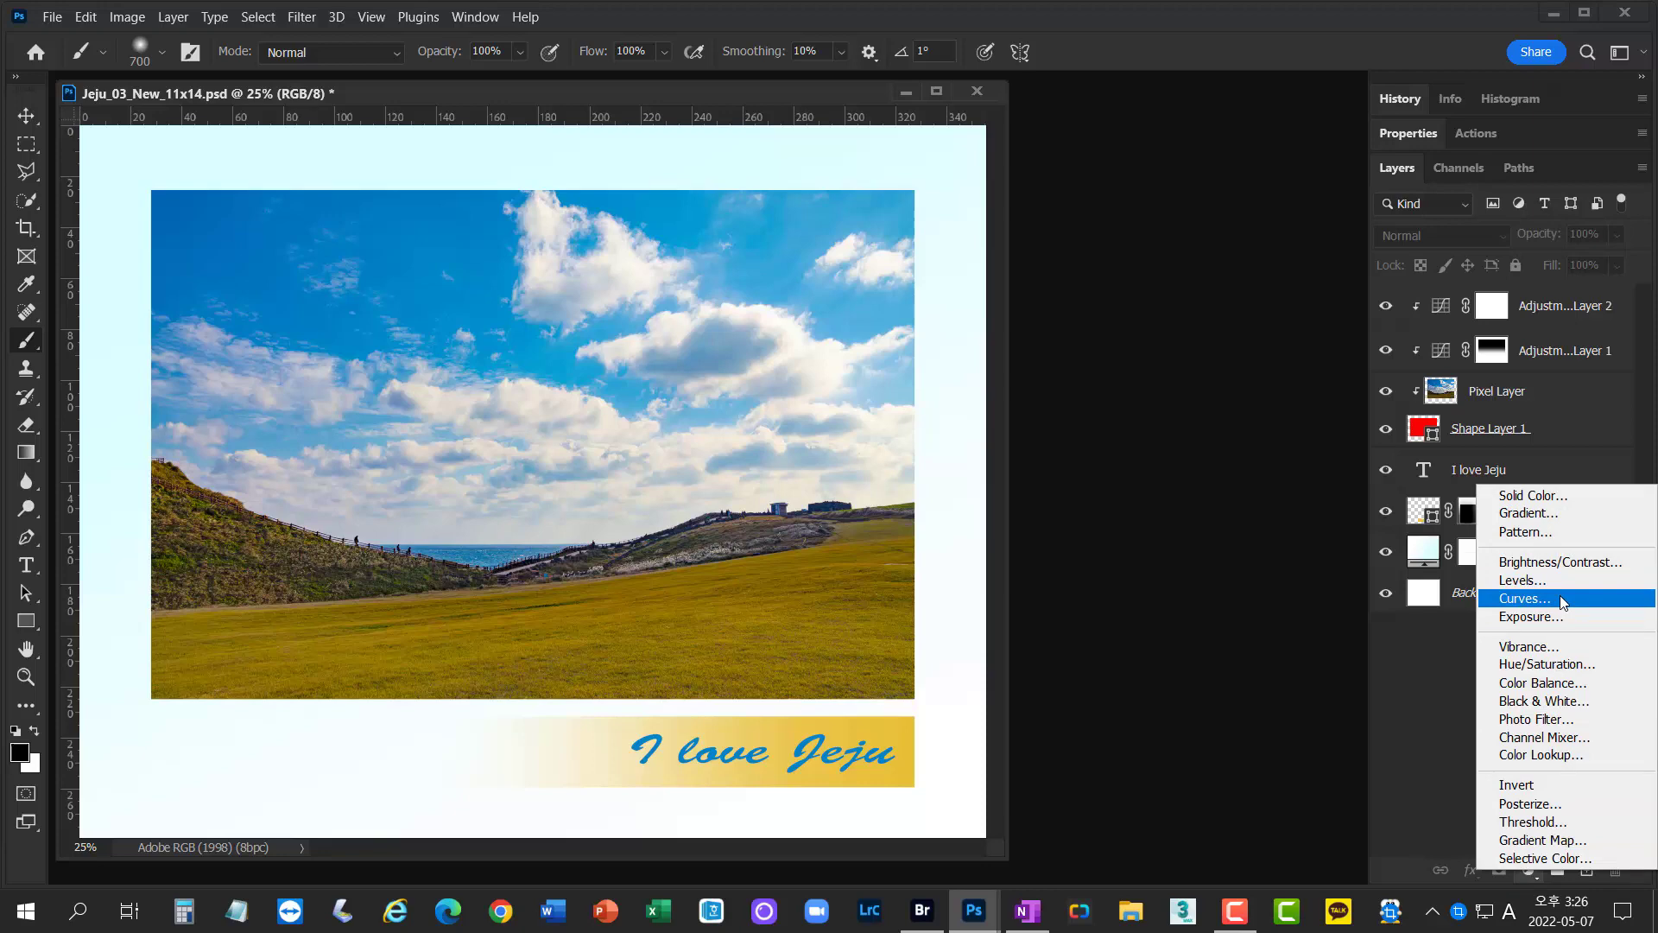
left_click(1552, 498)
left_click_drag(1373, 384, 941, 320)
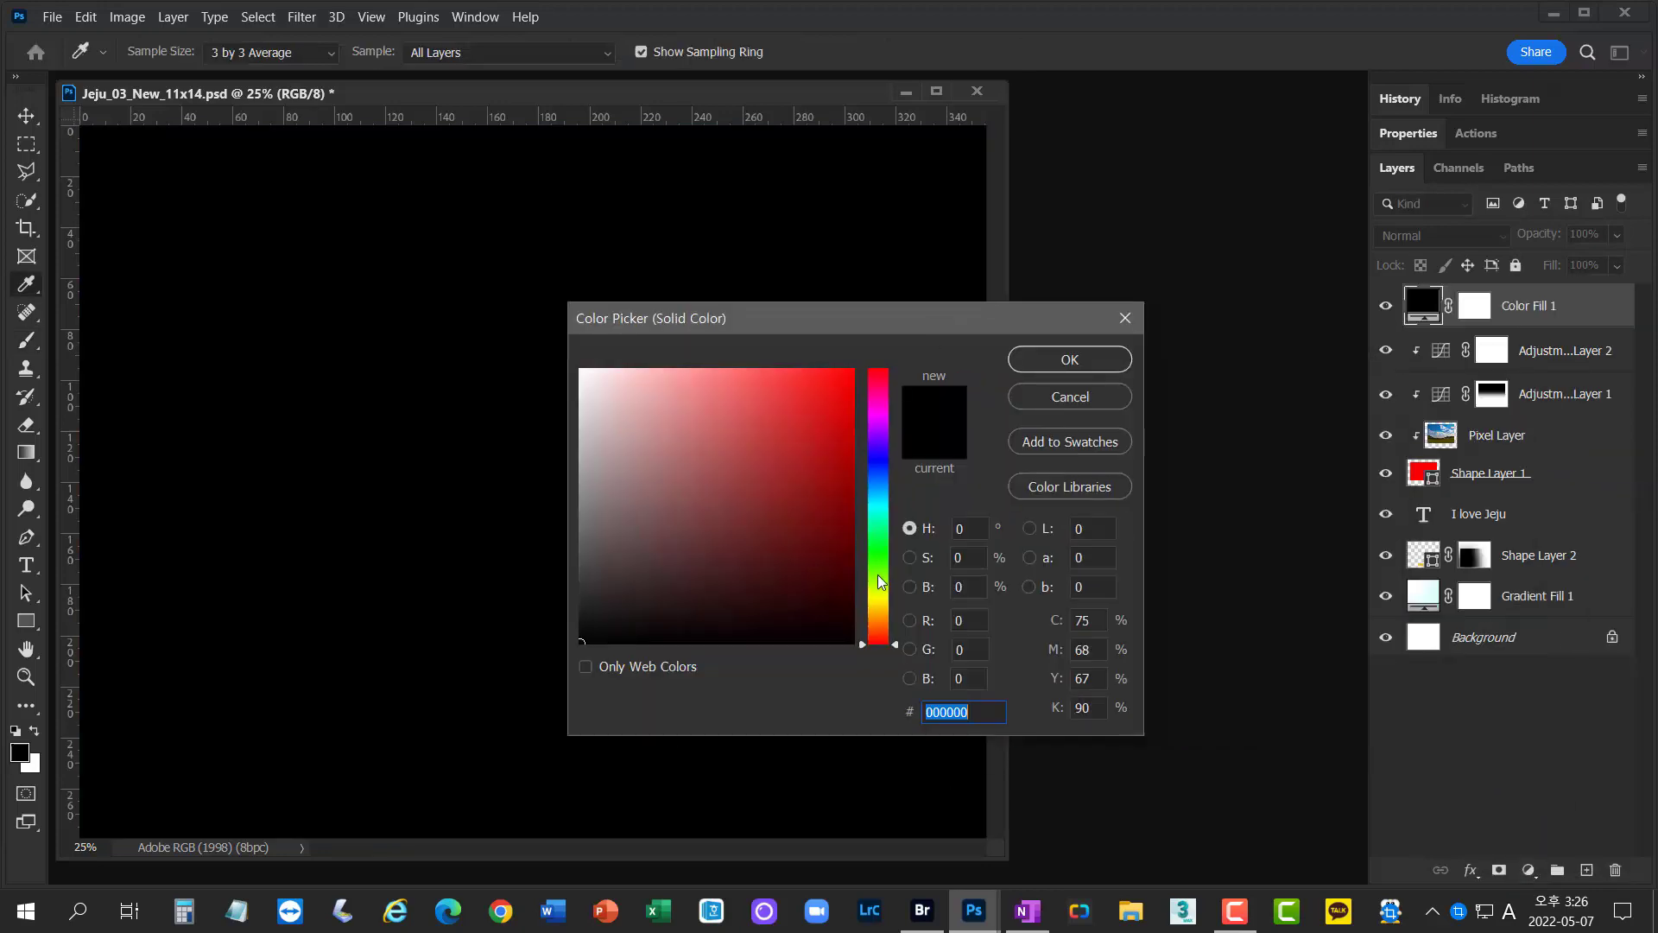
left_click(813, 495)
left_click(842, 429)
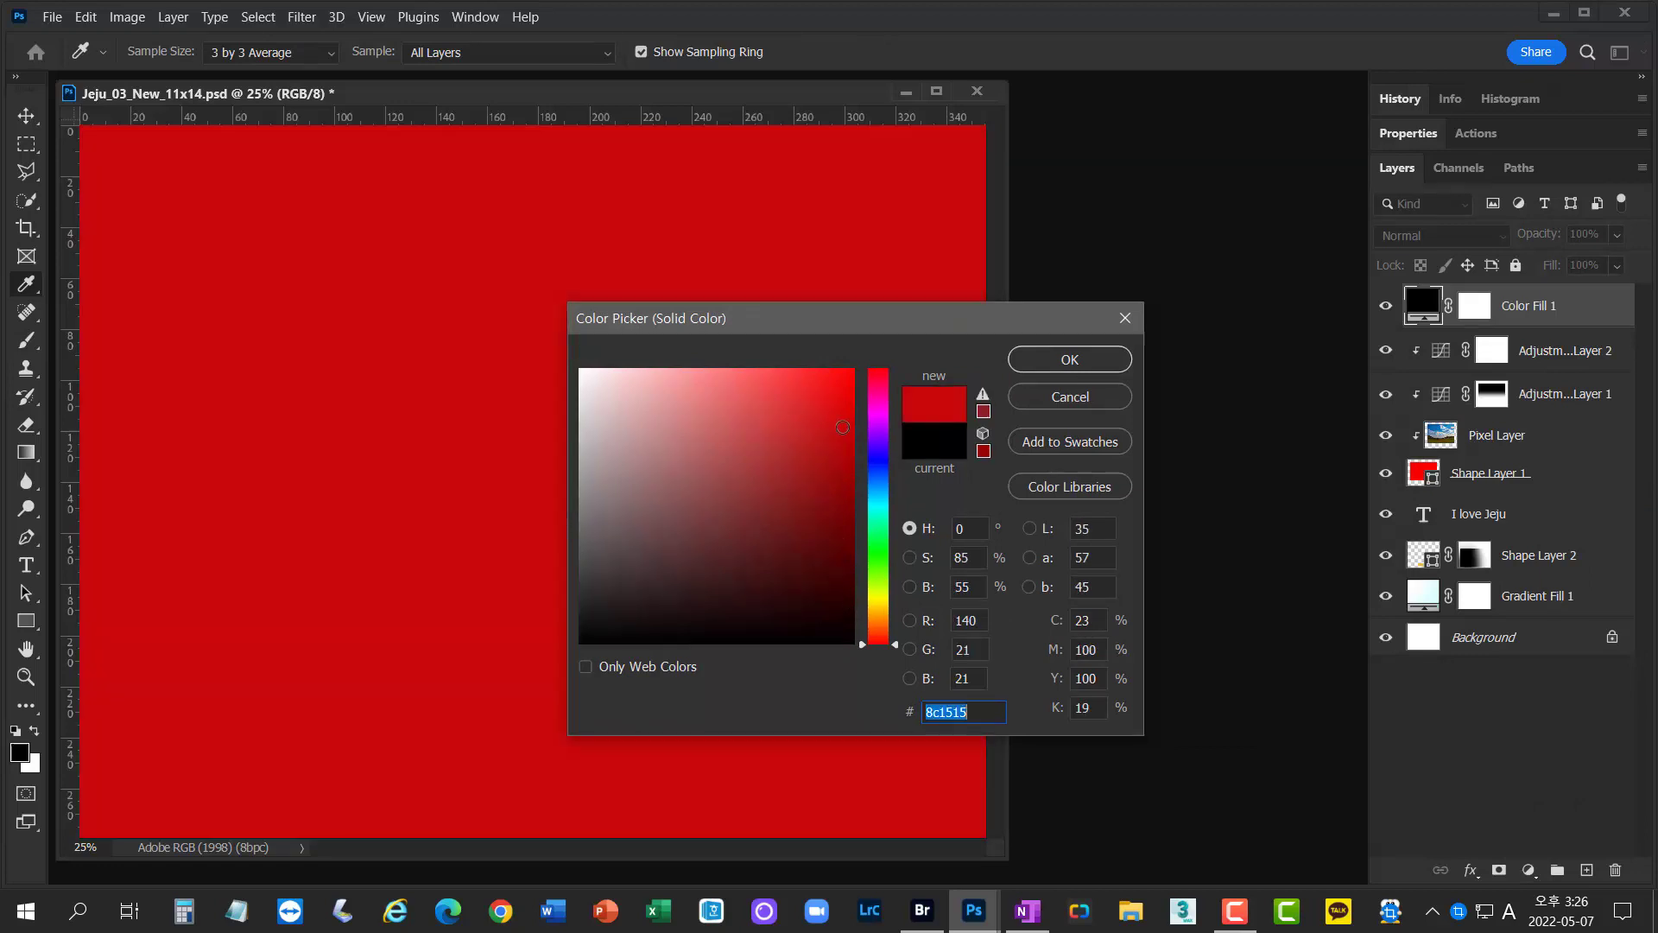
left_click(1069, 359)
left_click_drag(1529, 306, 1529, 540)
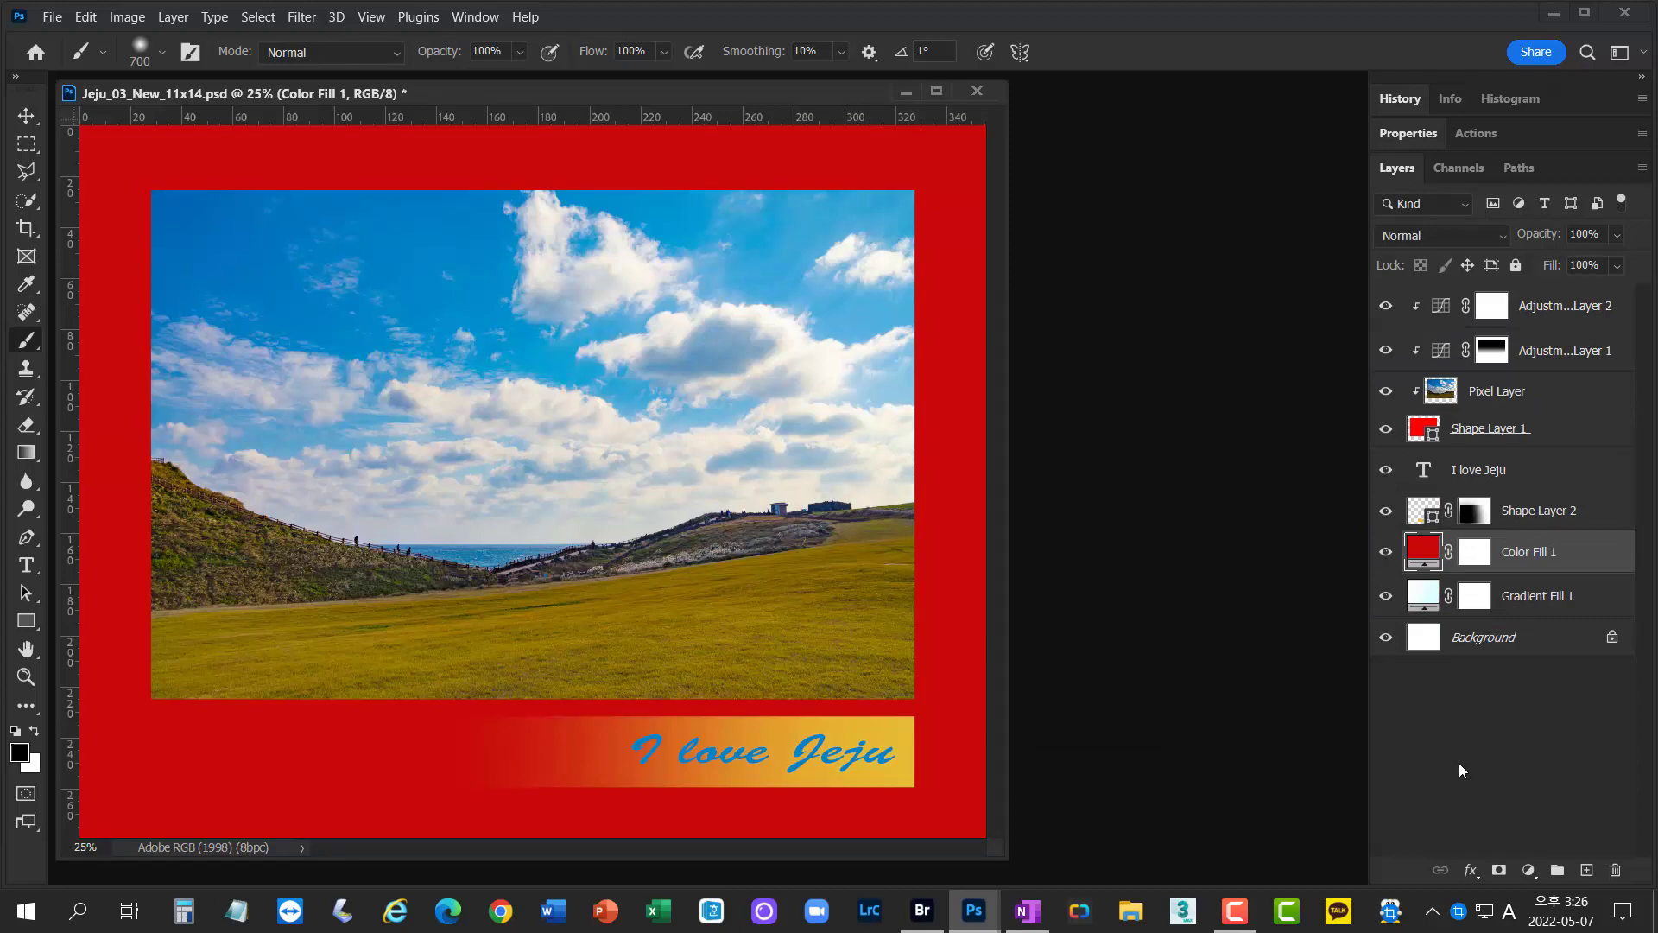
- Change the color of the Color Fill 1 layer to a medium blue
double_click(1423, 548)
left_click(878, 470)
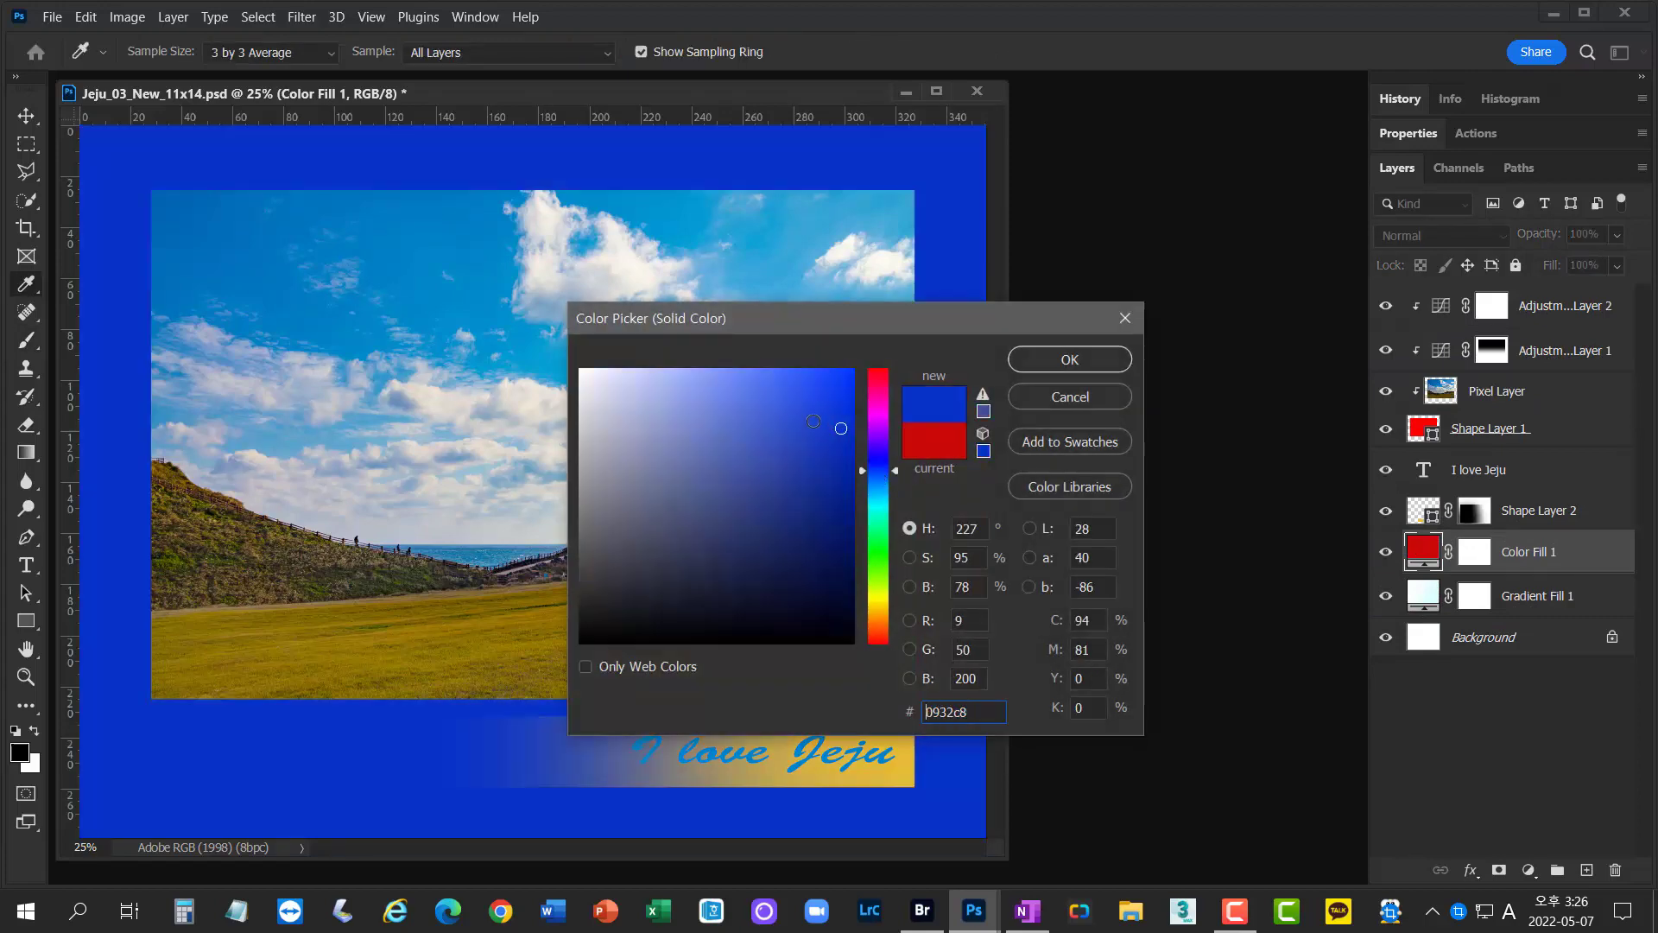
left_click(791, 400)
left_click(1052, 366)
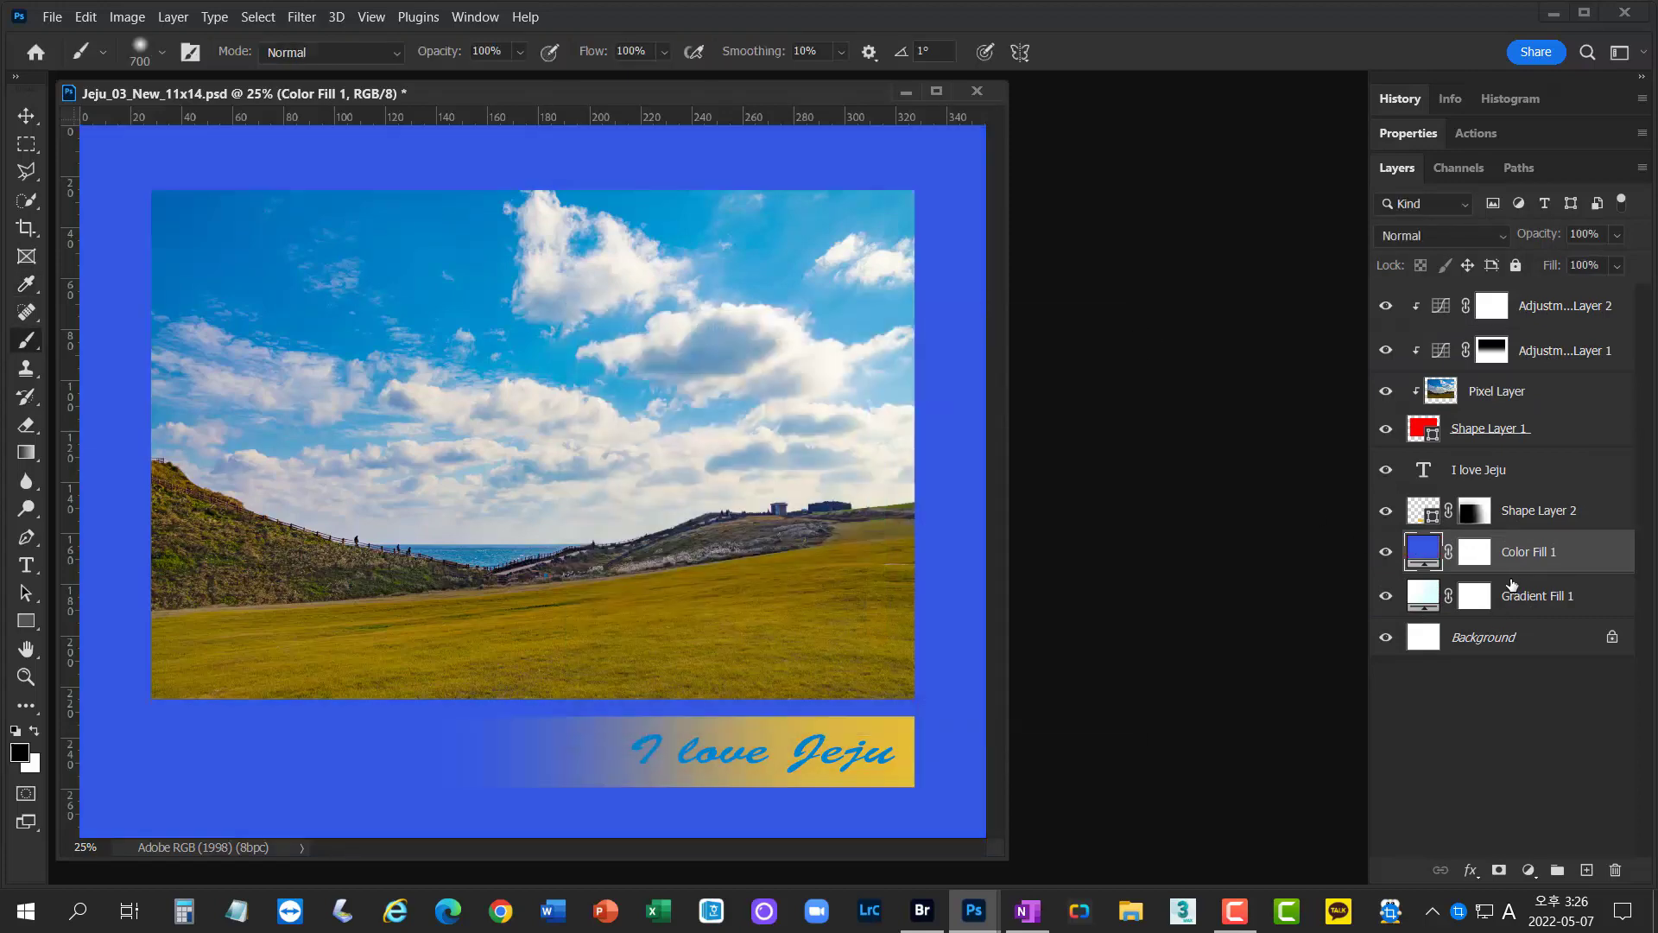
- Hide Gradient Fill 1 and Color Fill 1, and fill the Background layer with a red foreground color (d60e0e)
left_click_drag(1386, 596, 1387, 553)
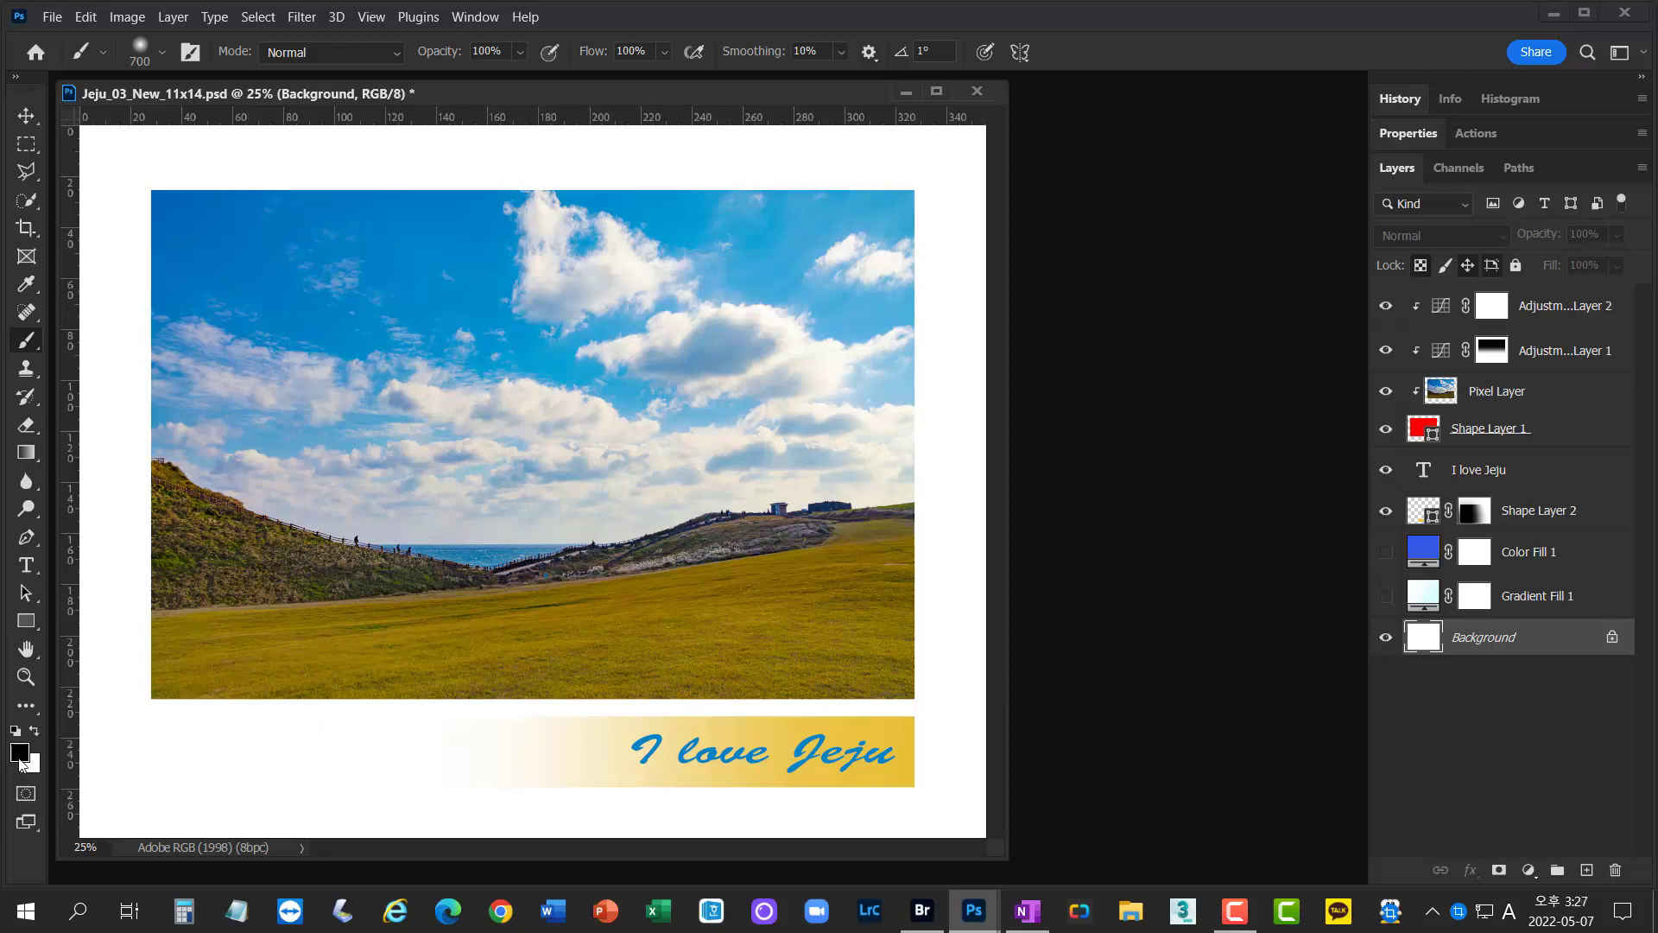
left_click(19, 759)
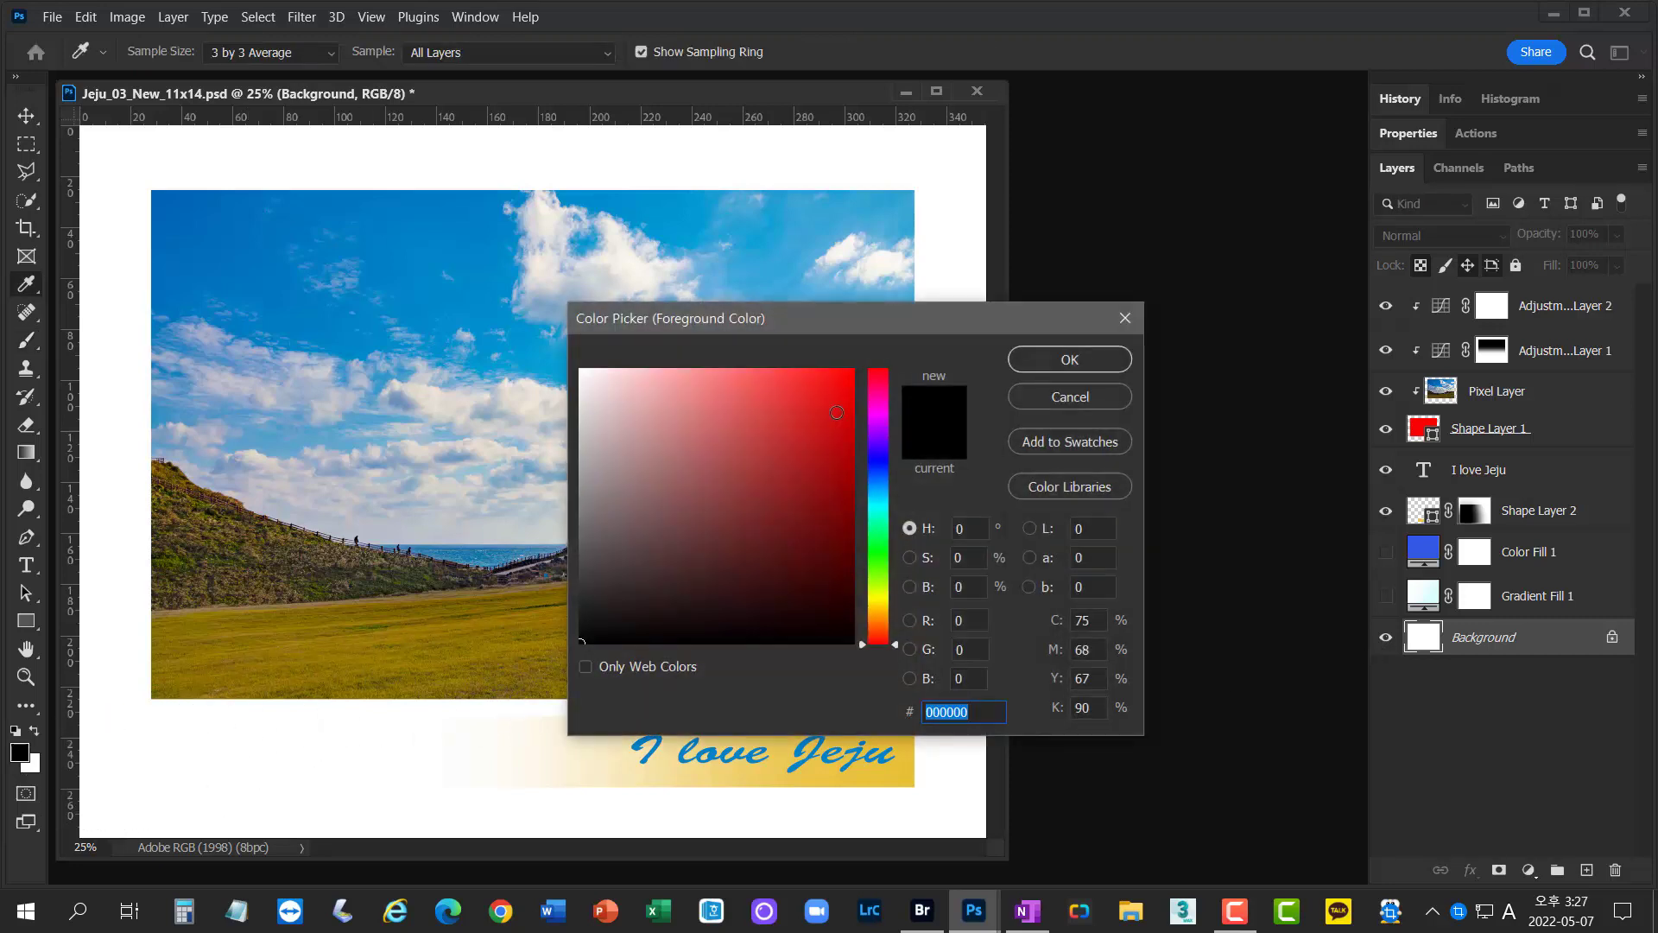
left_click(835, 412)
left_click(1033, 361)
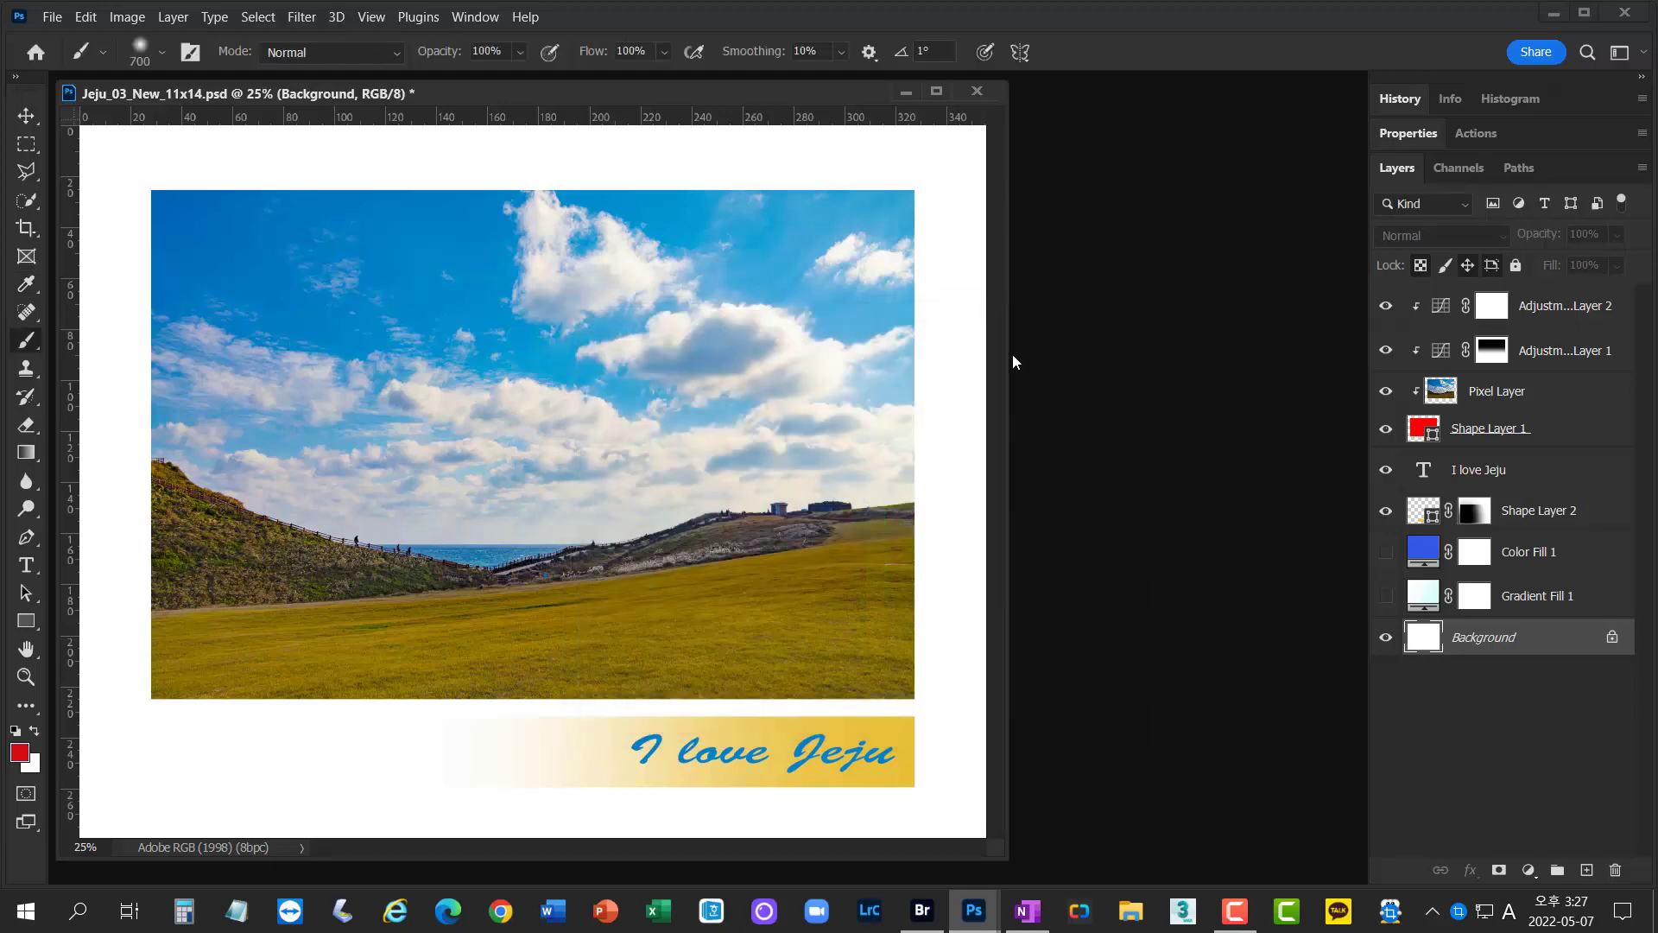
key("alt+BackSpace")
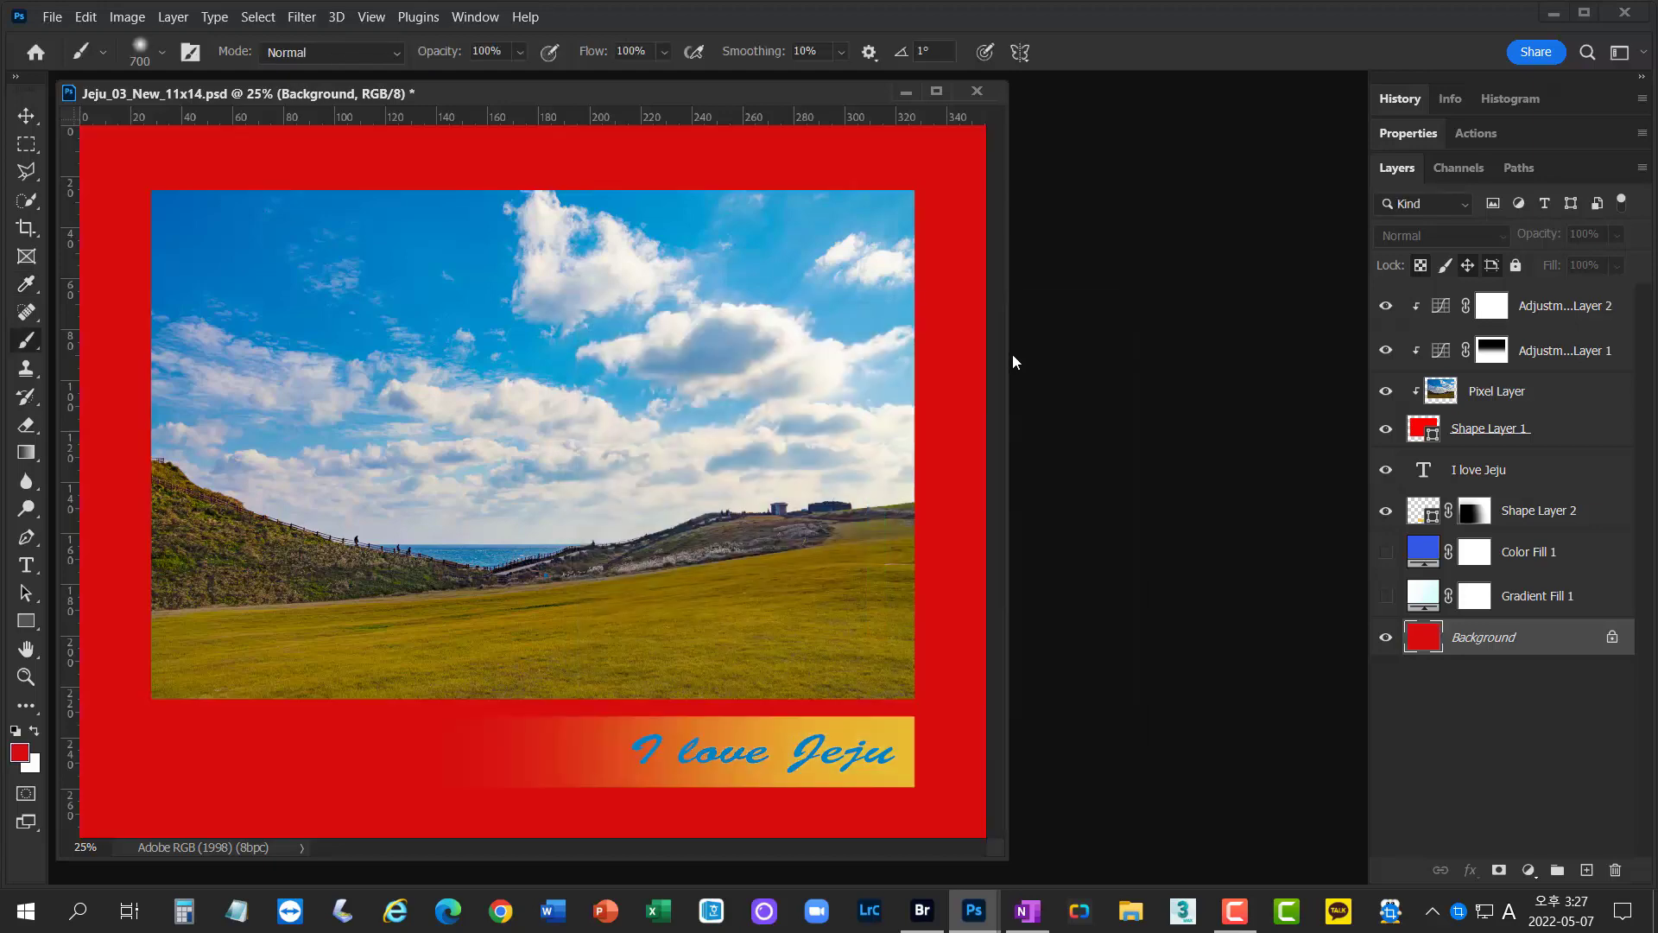
- Set the background color to a vivid blue and fill the Background layer with it
left_click(31, 765)
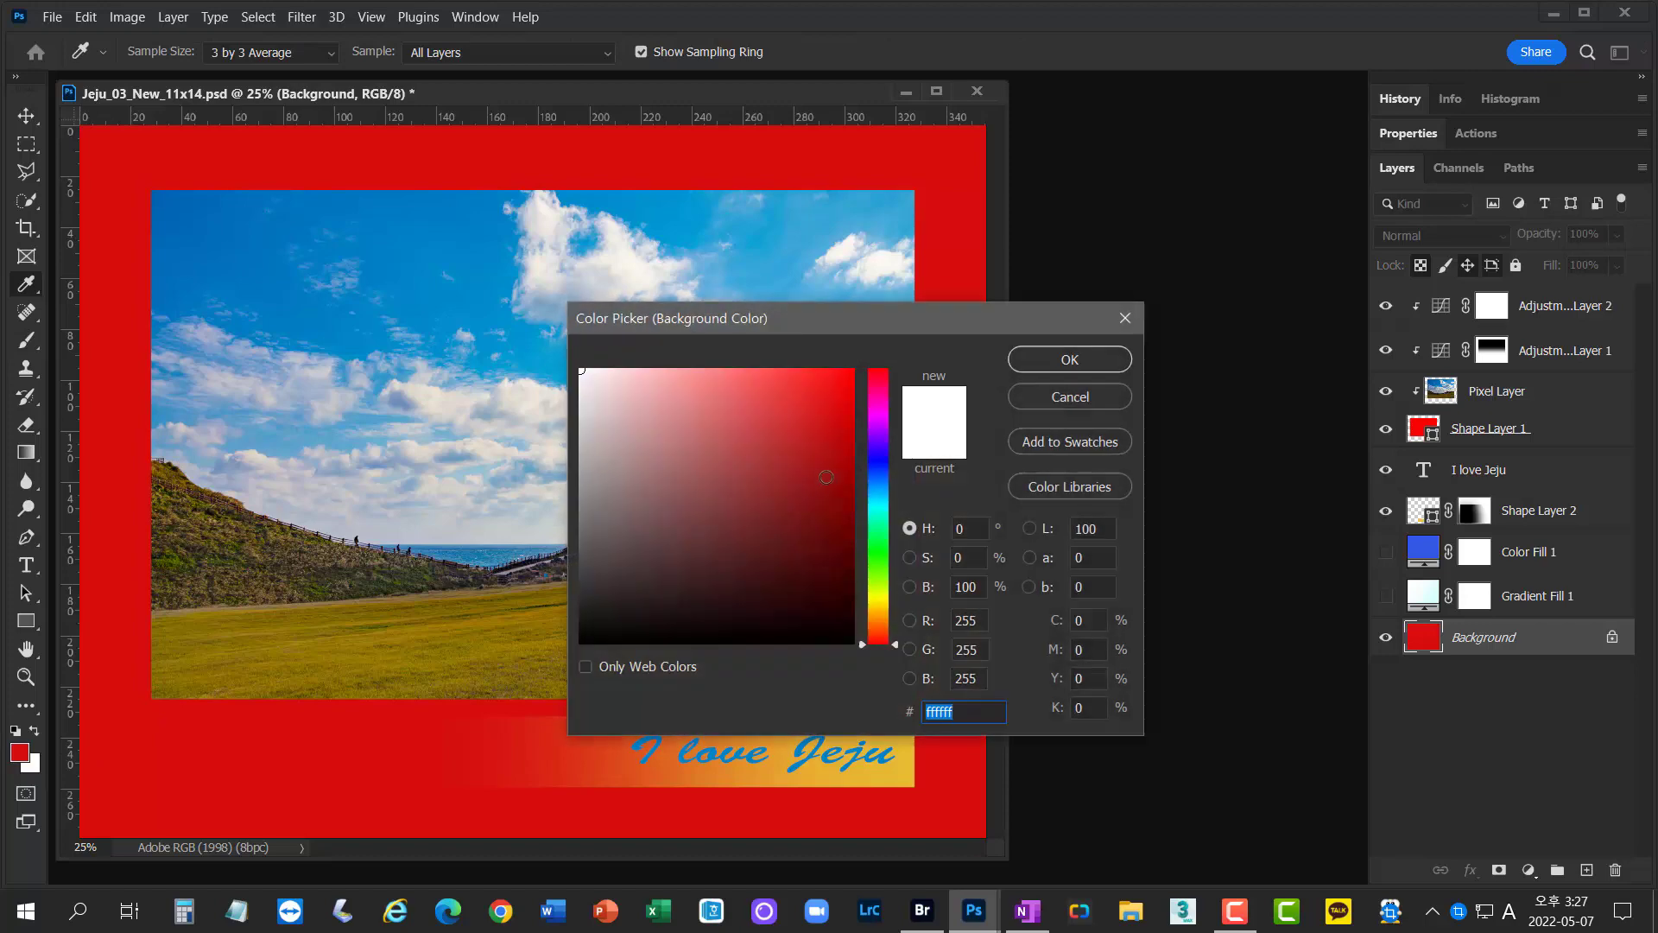
left_click(850, 387)
left_click(1031, 361)
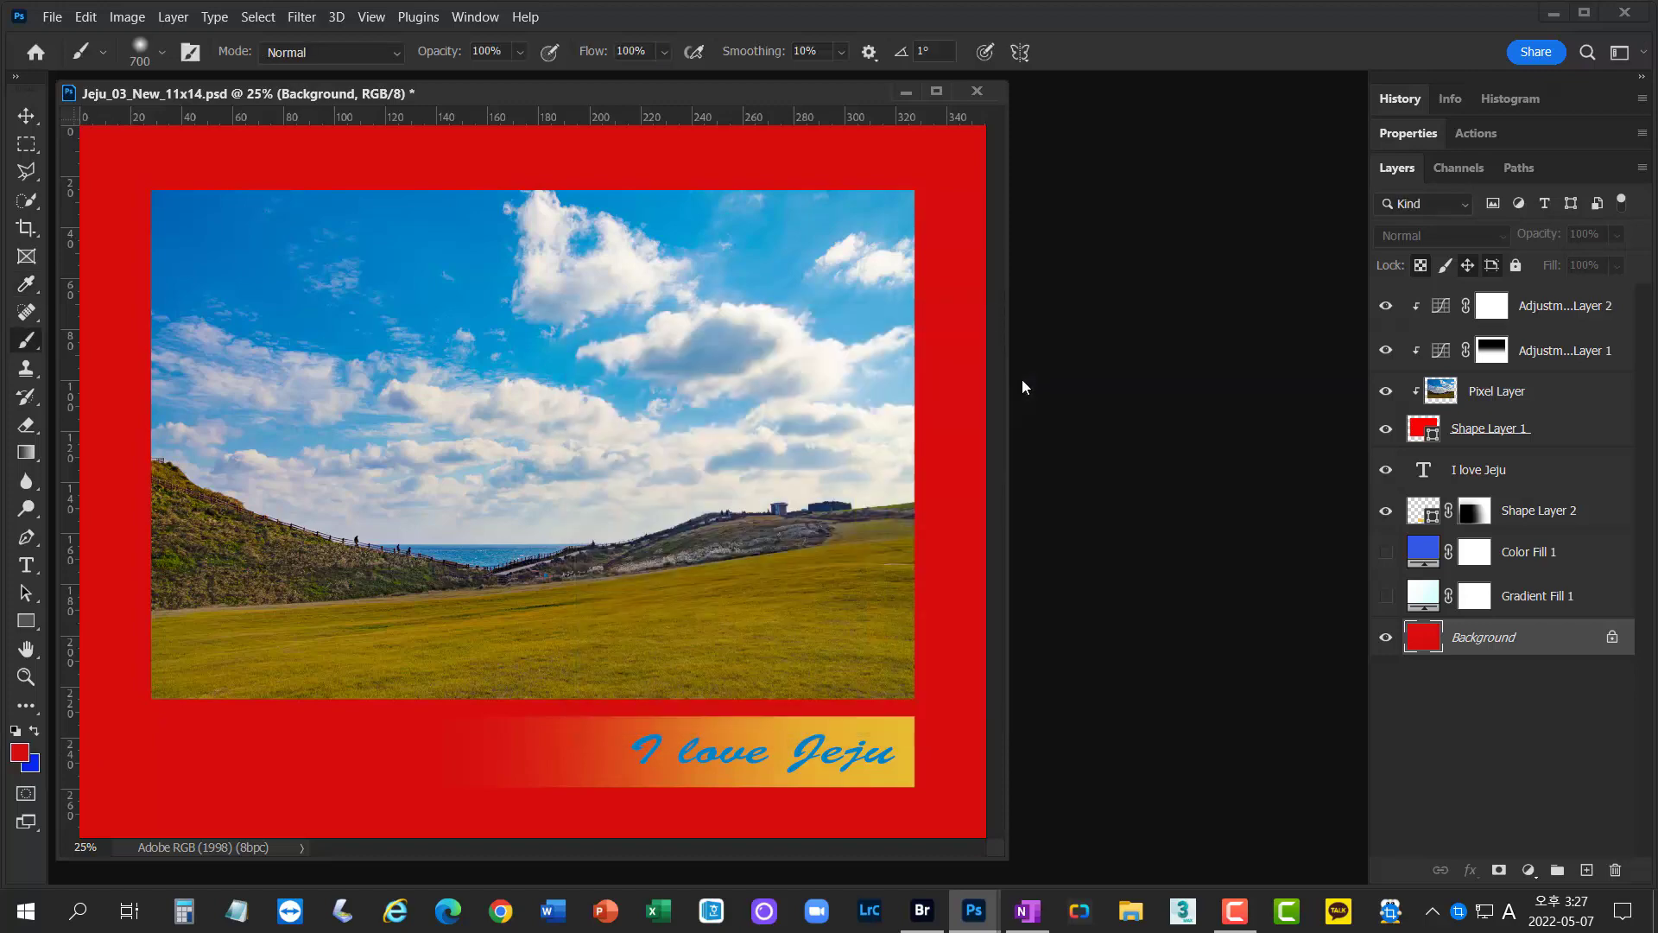
key("ctrl+BackSpace")
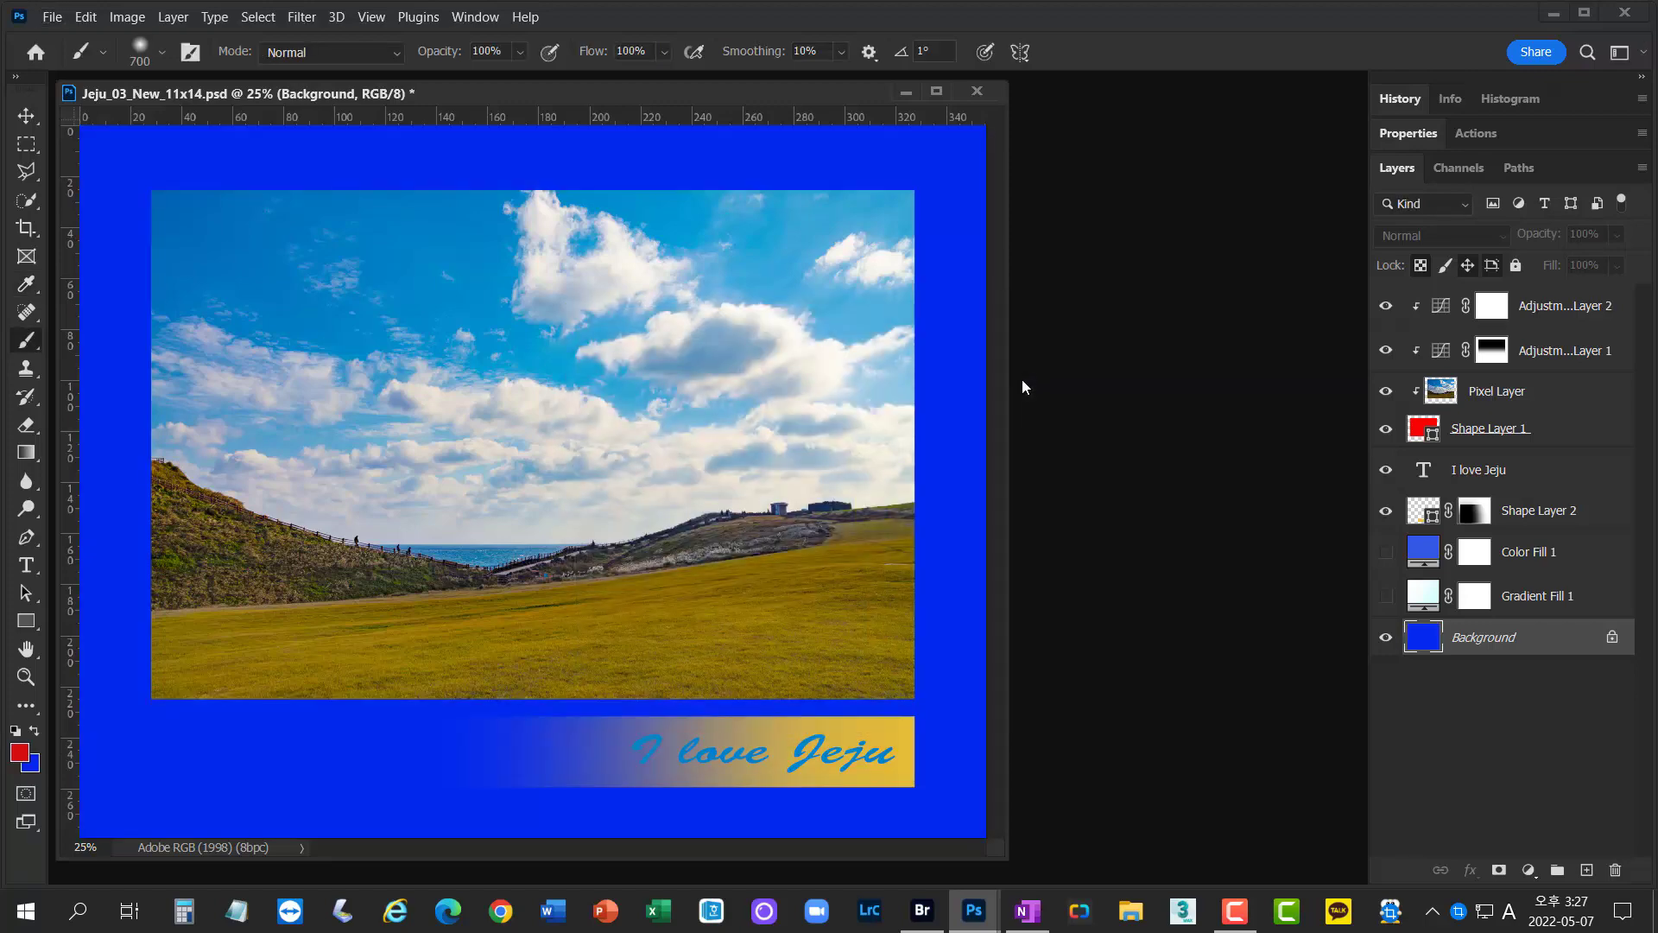
- Fill the Background layer with the red foreground color using the Paint Bucket tool
left_click(26, 452)
left_click(206, 478)
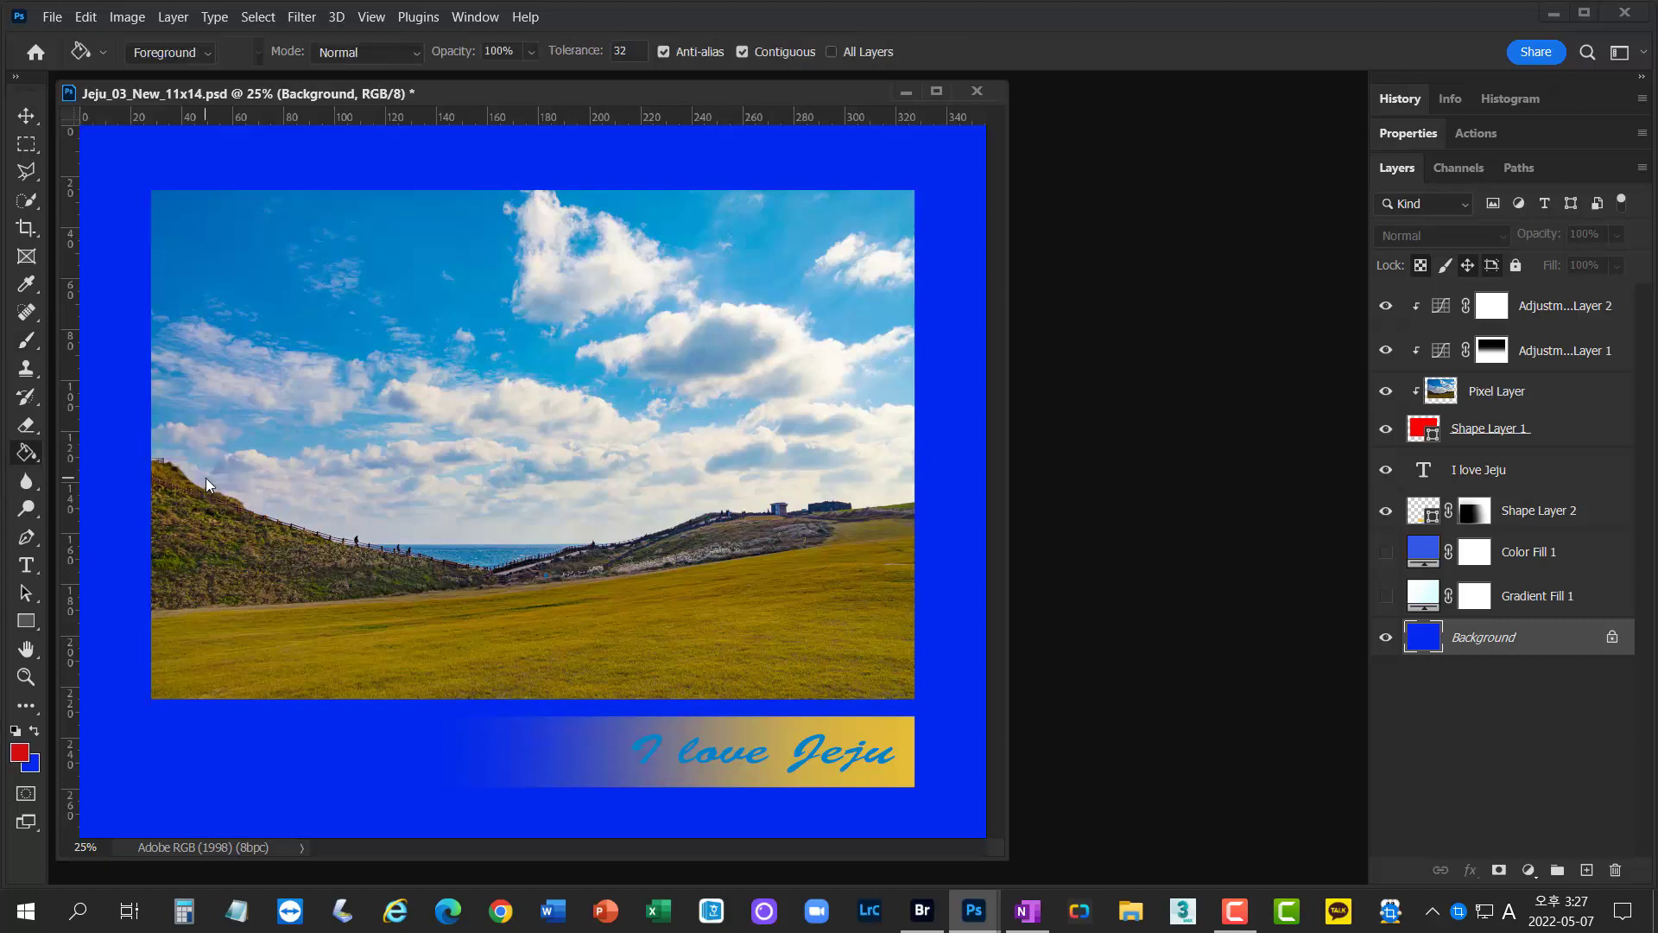
left_click(180, 140)
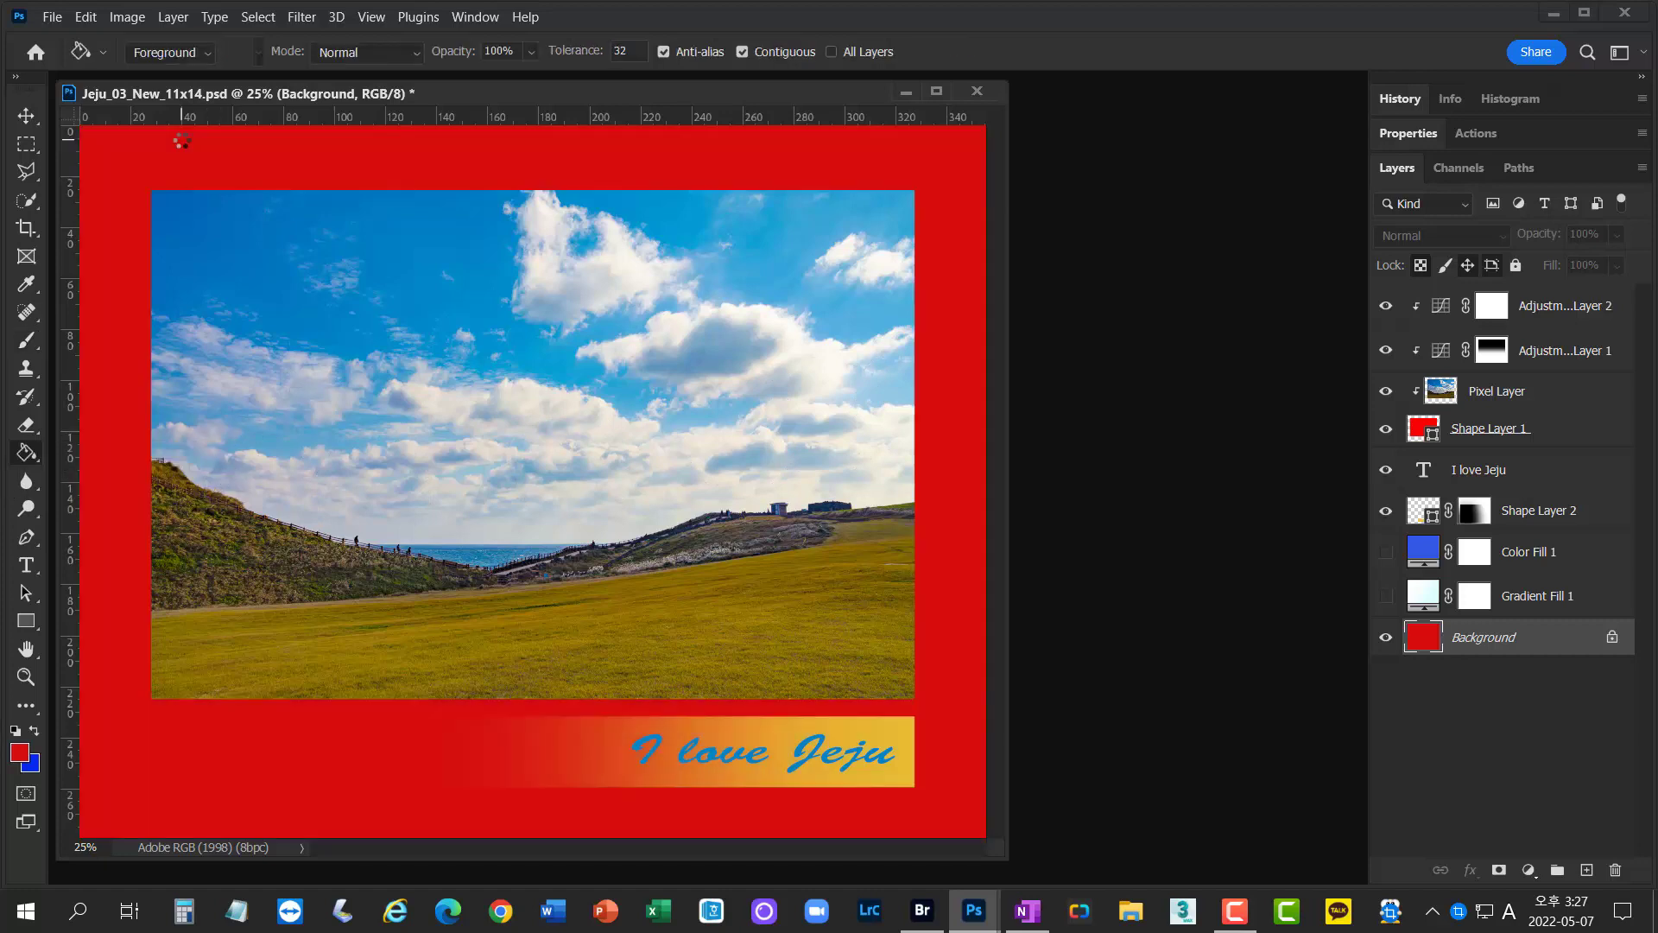
- Set the foreground color to blue and refill the Background layer with the Paint Bucket tool
left_click(21, 755)
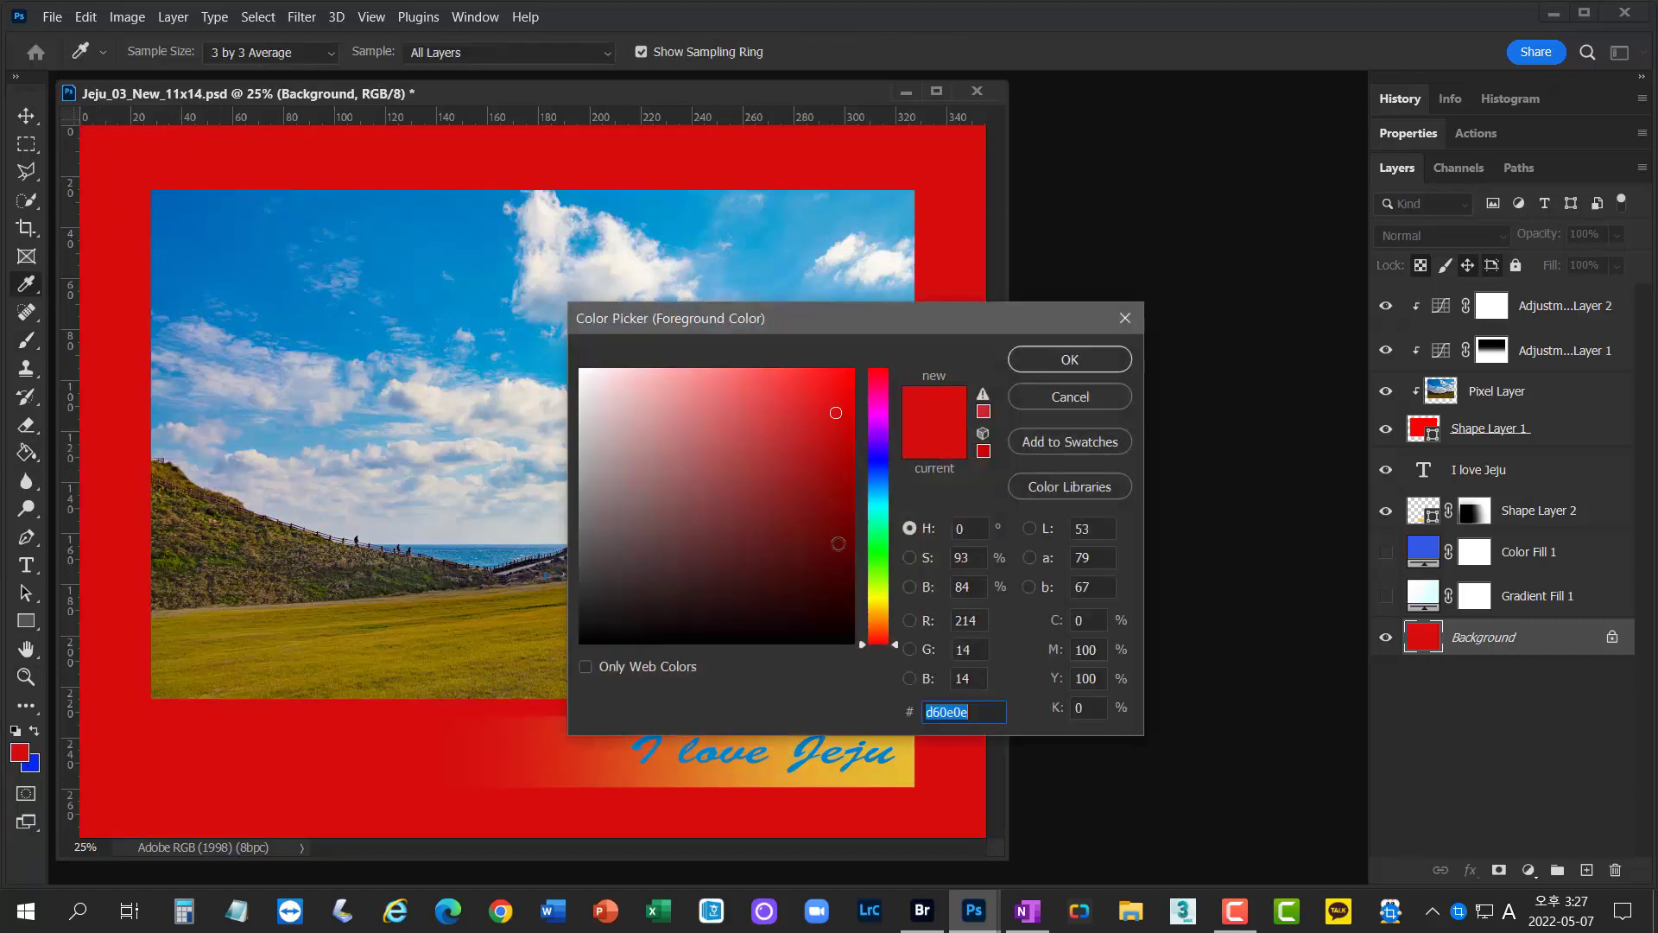
left_click(874, 475)
left_click(1044, 361)
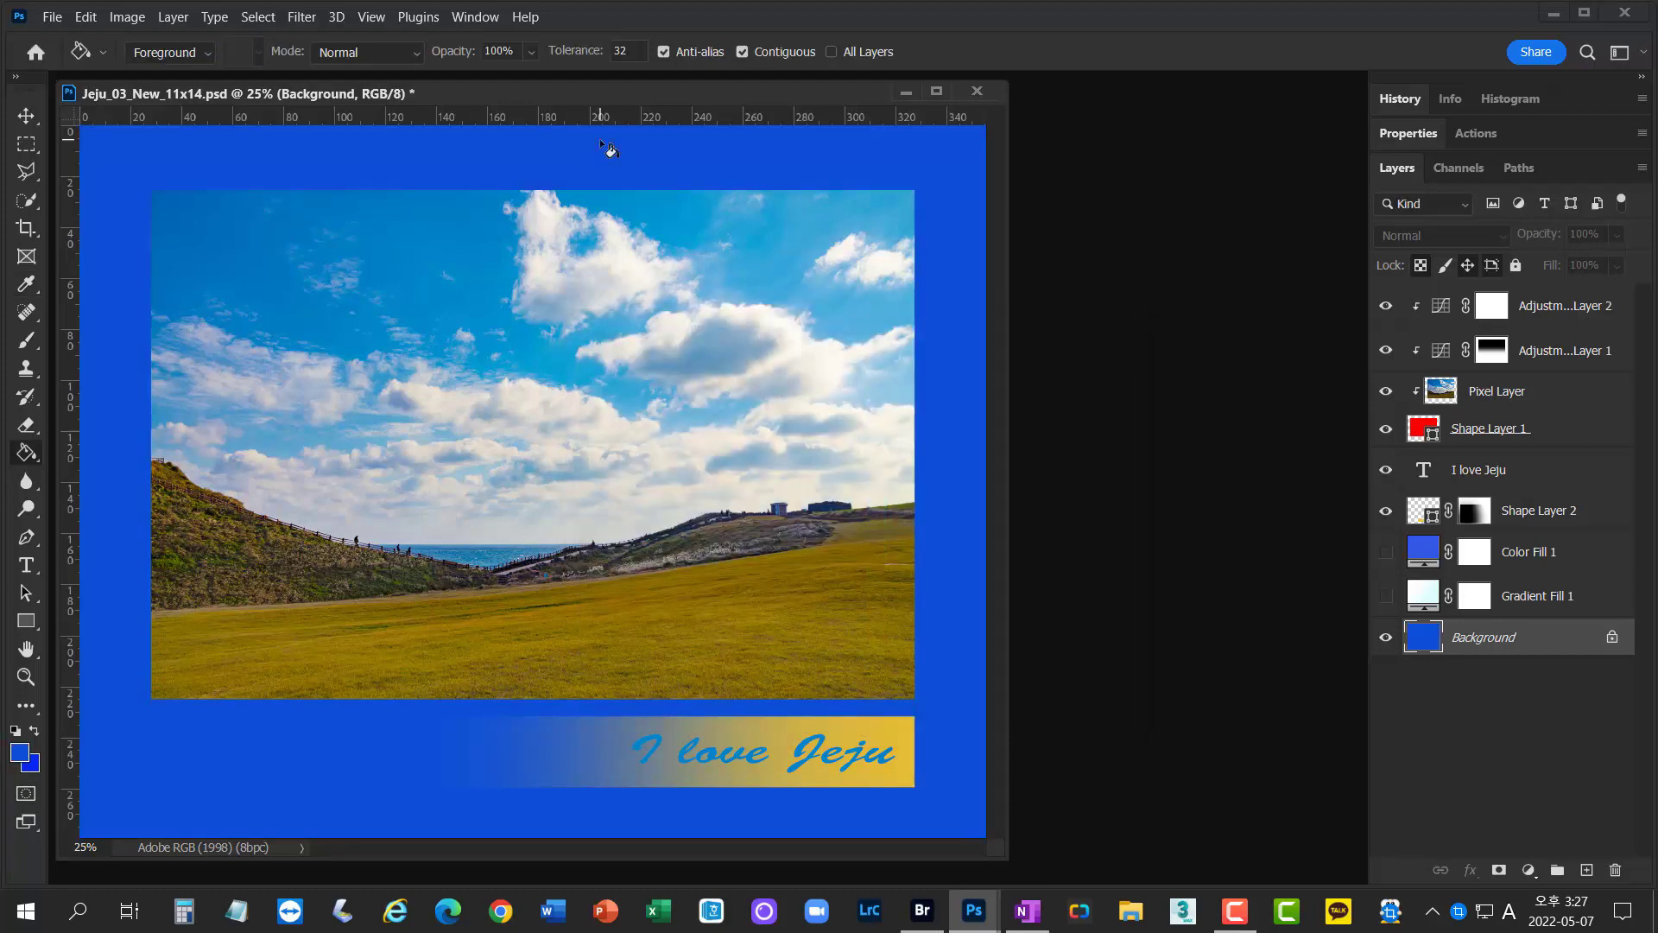
- Refill the Background layer with white from the default colors and delete the Color Fill 1 layer
left_click(15, 730)
key("ctrl+BackSpace")
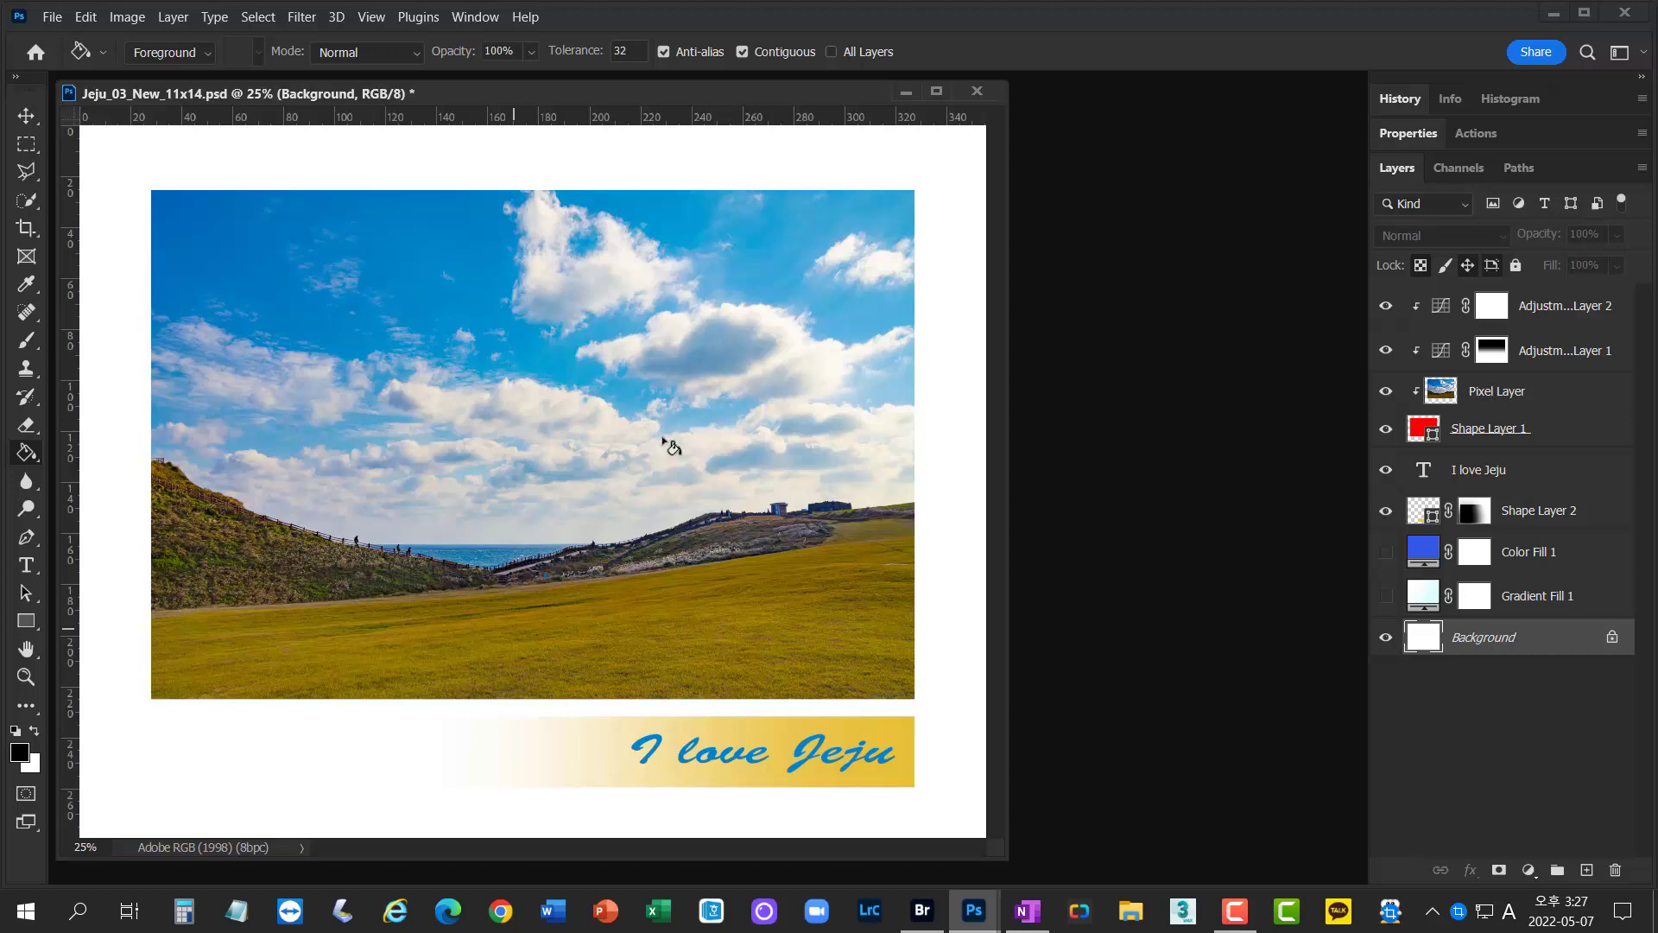
left_click_drag(1592, 555, 1617, 867)
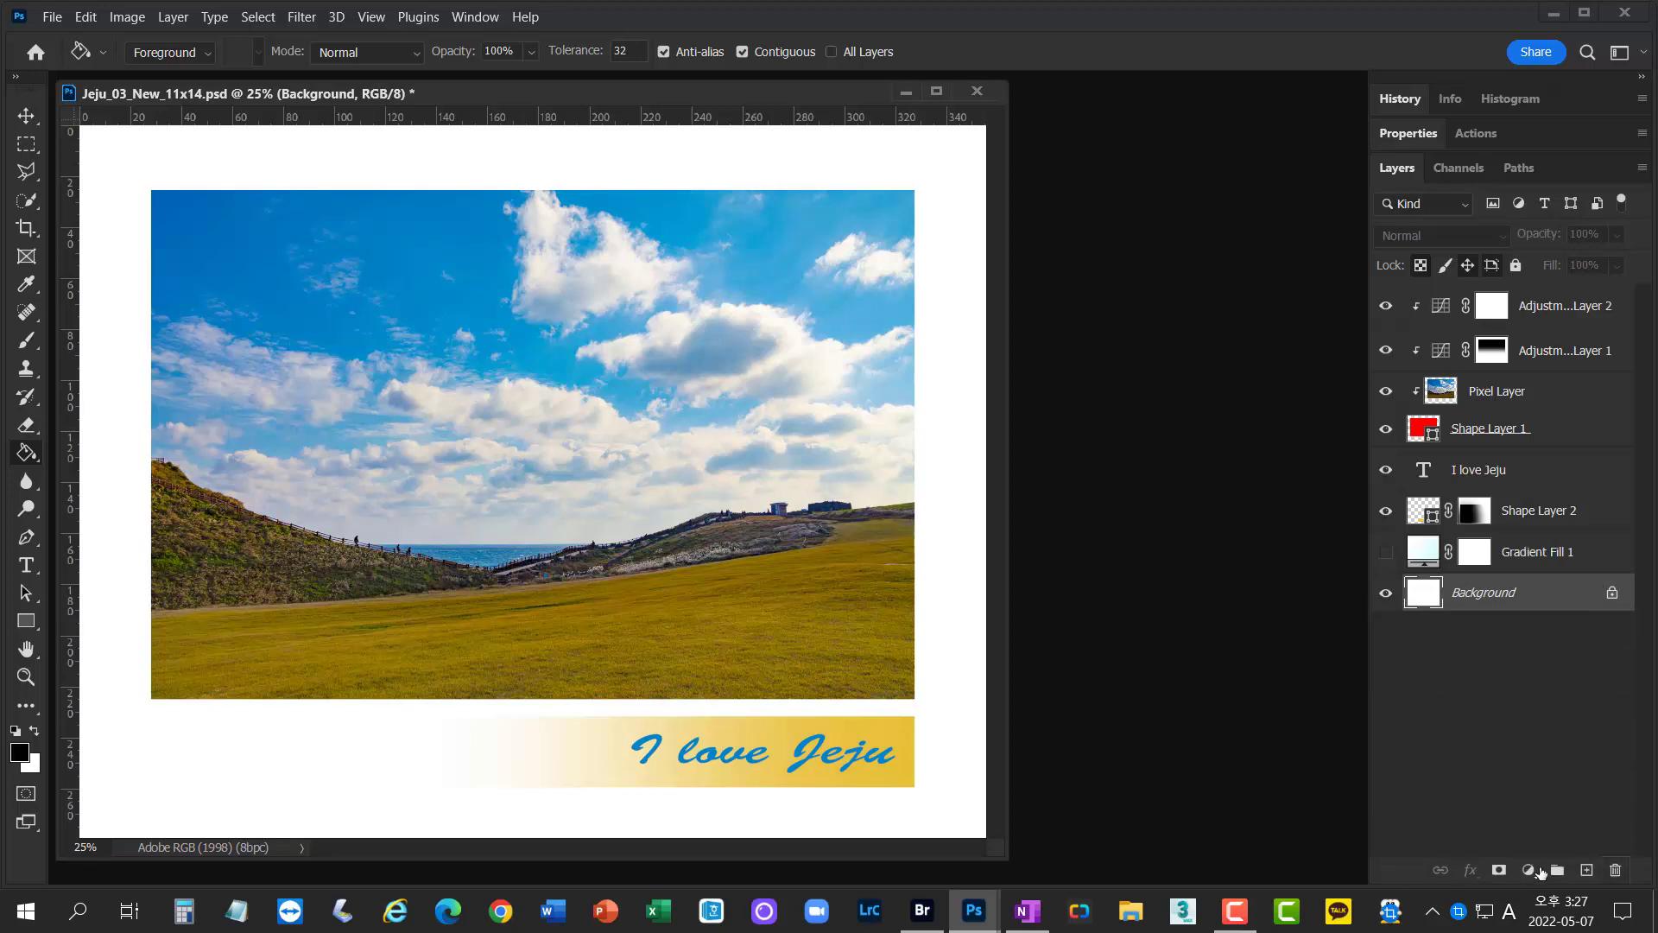
- Select the Gradient Fill 1 layer and make it visible again
left_click(1528, 870)
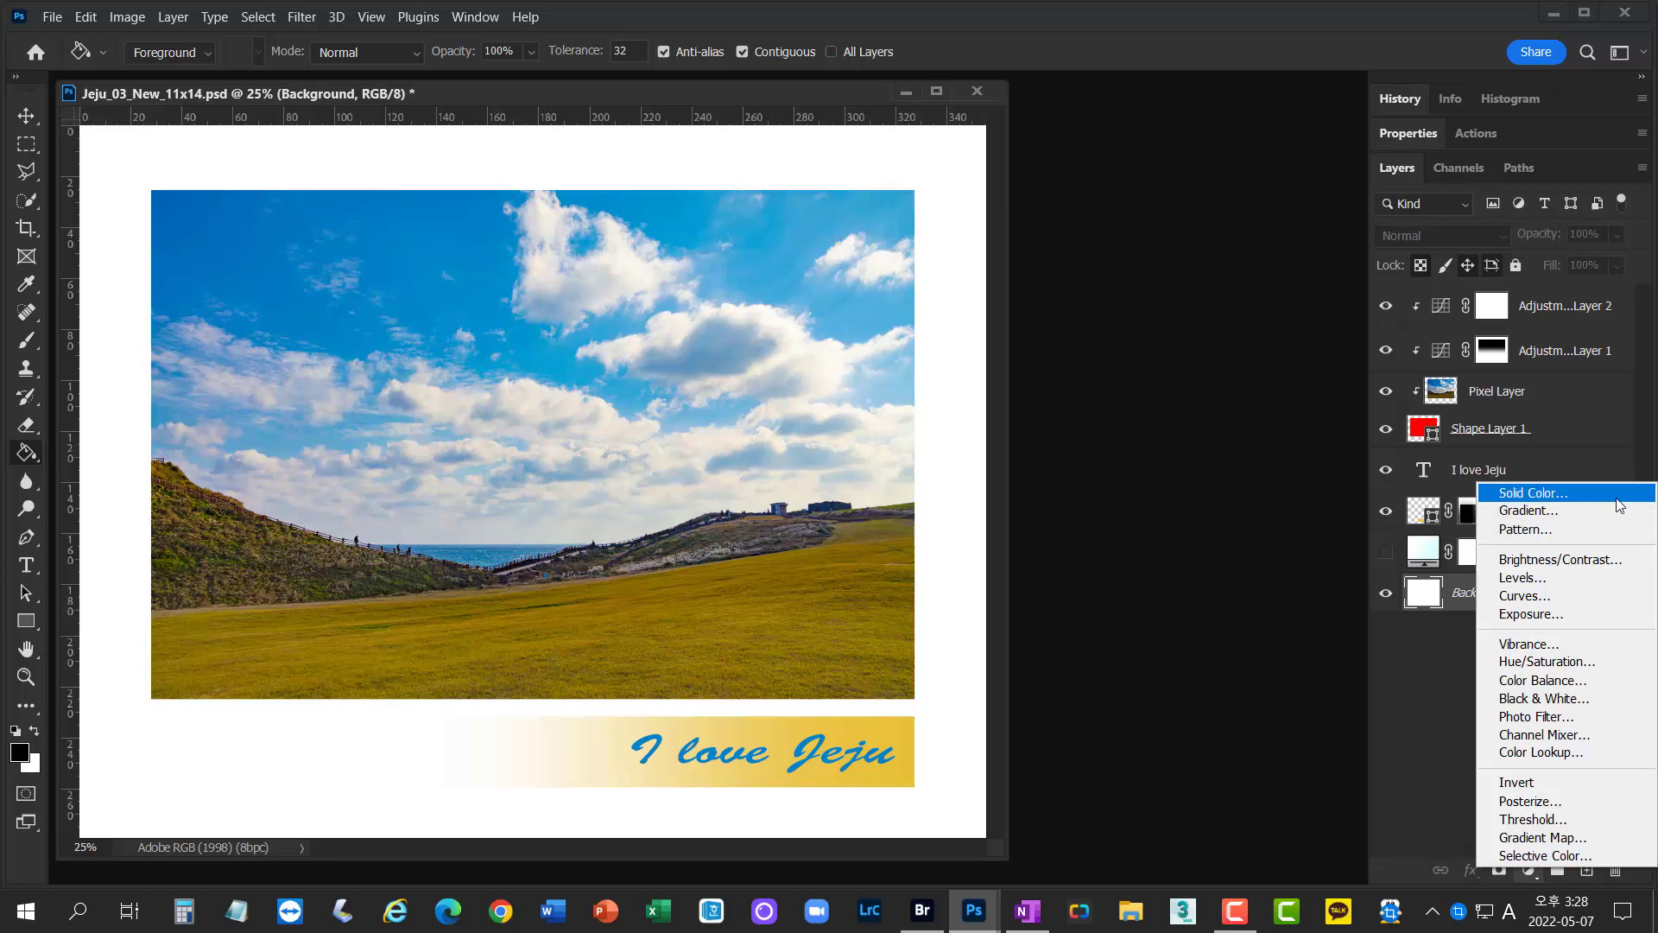
left_click(1413, 708)
left_click(1468, 557)
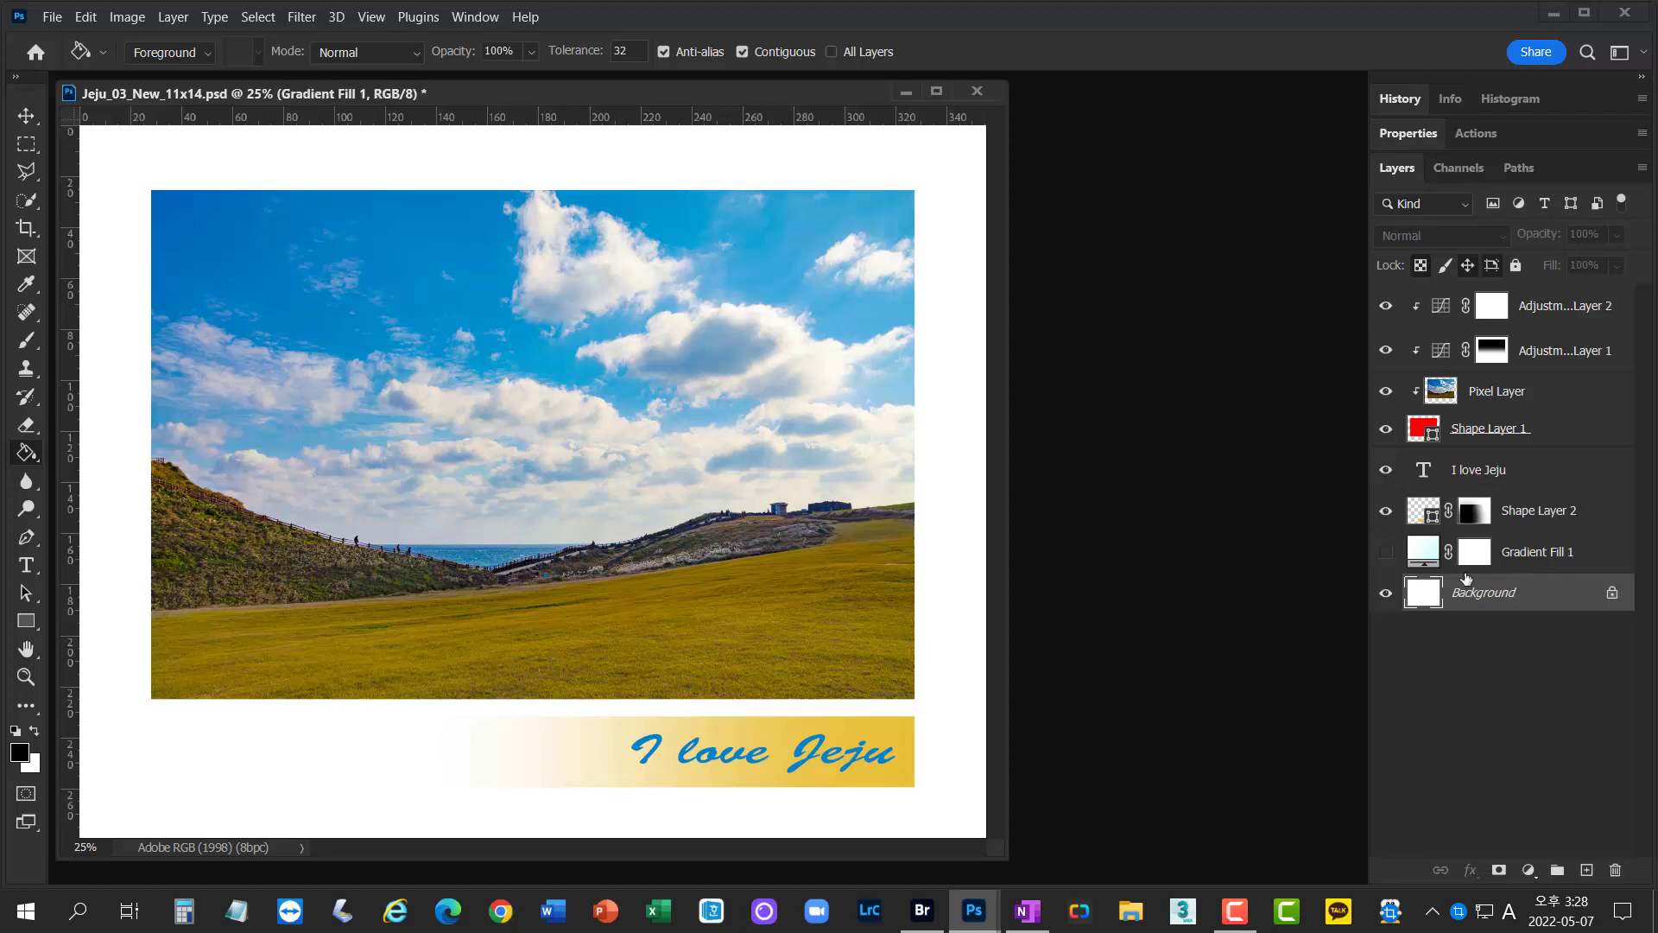
left_click(1387, 554)
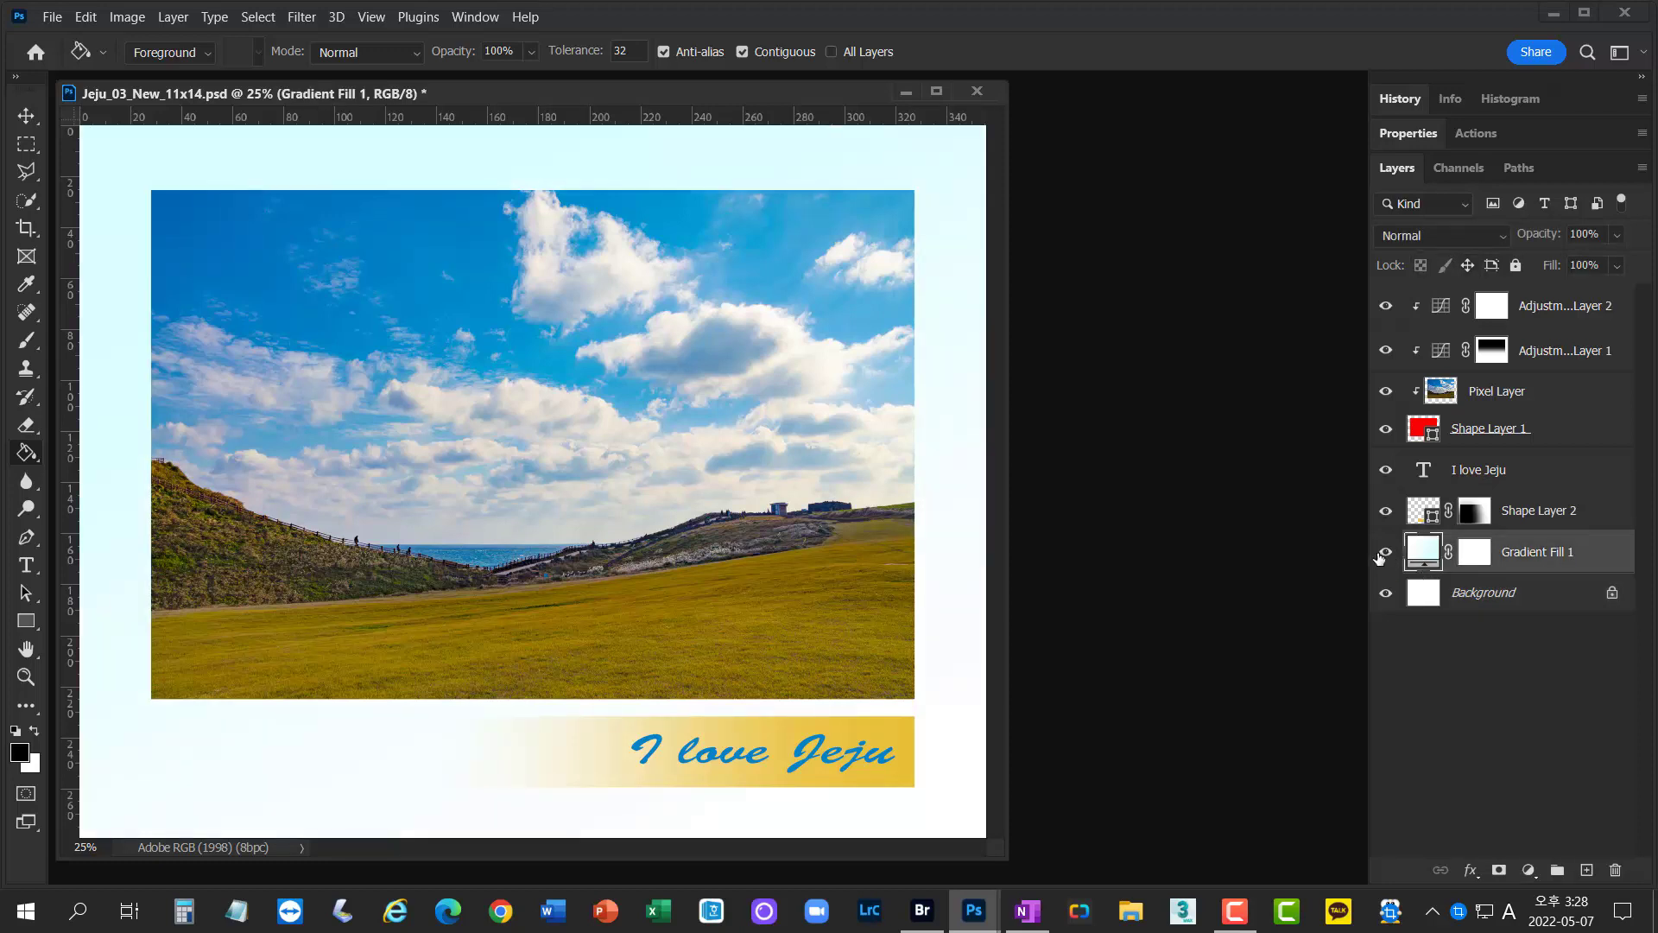
- Add a Hue/Saturation adjustment layer above Gradient Fill 1 and delete it again
left_click(1528, 869)
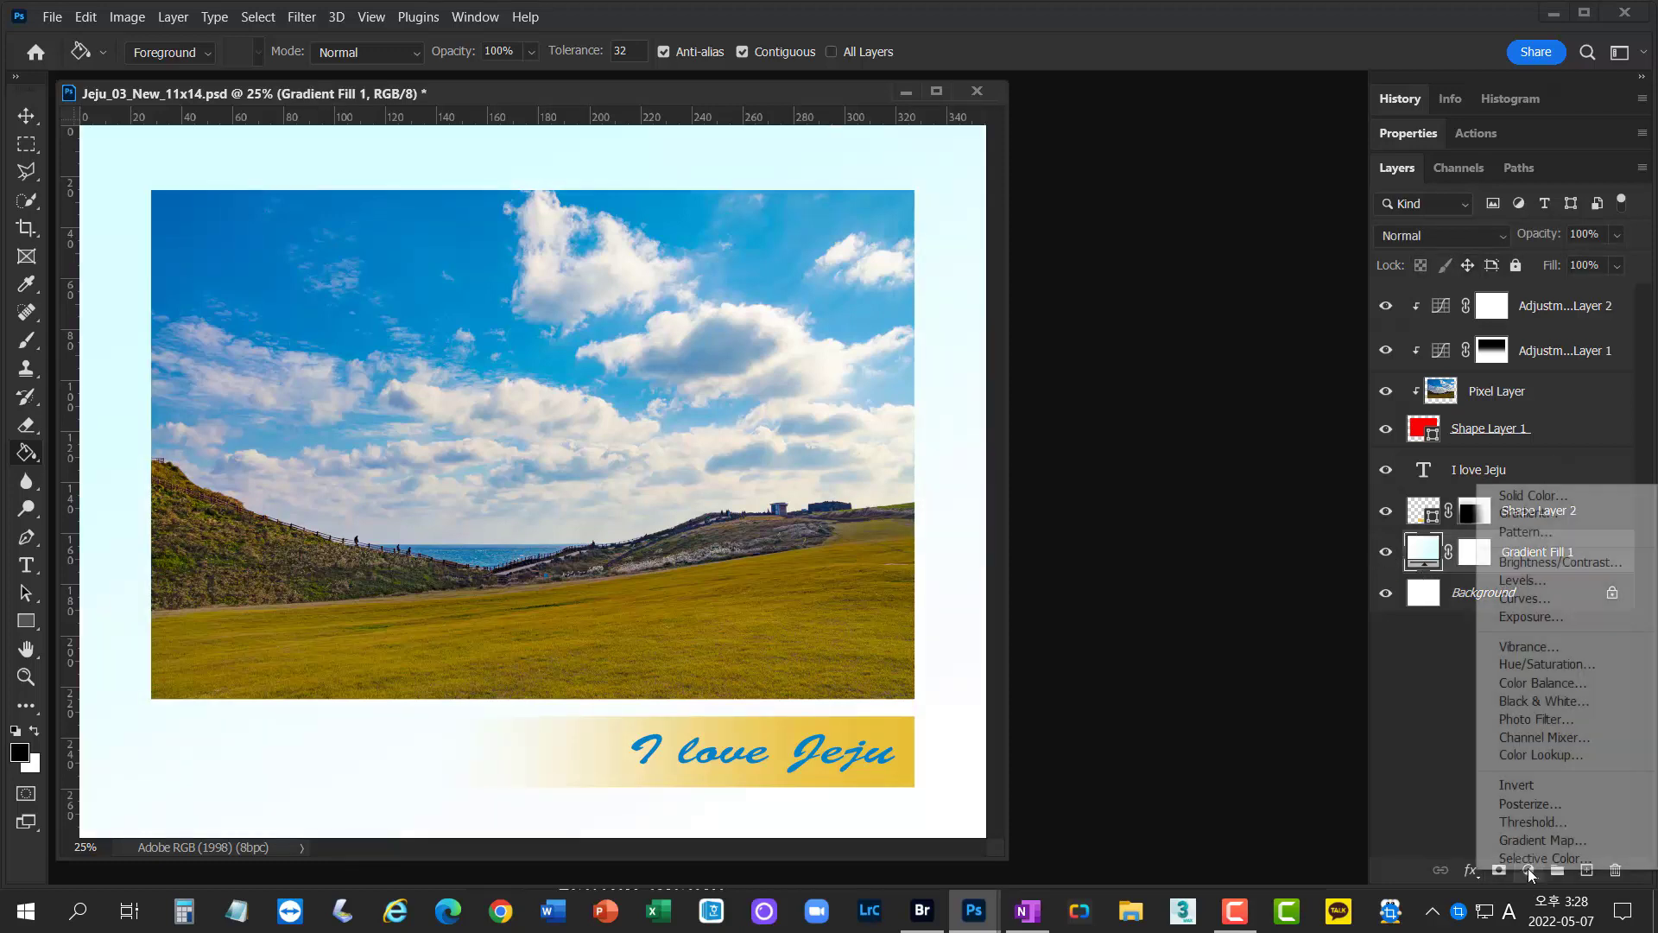
left_click(1546, 664)
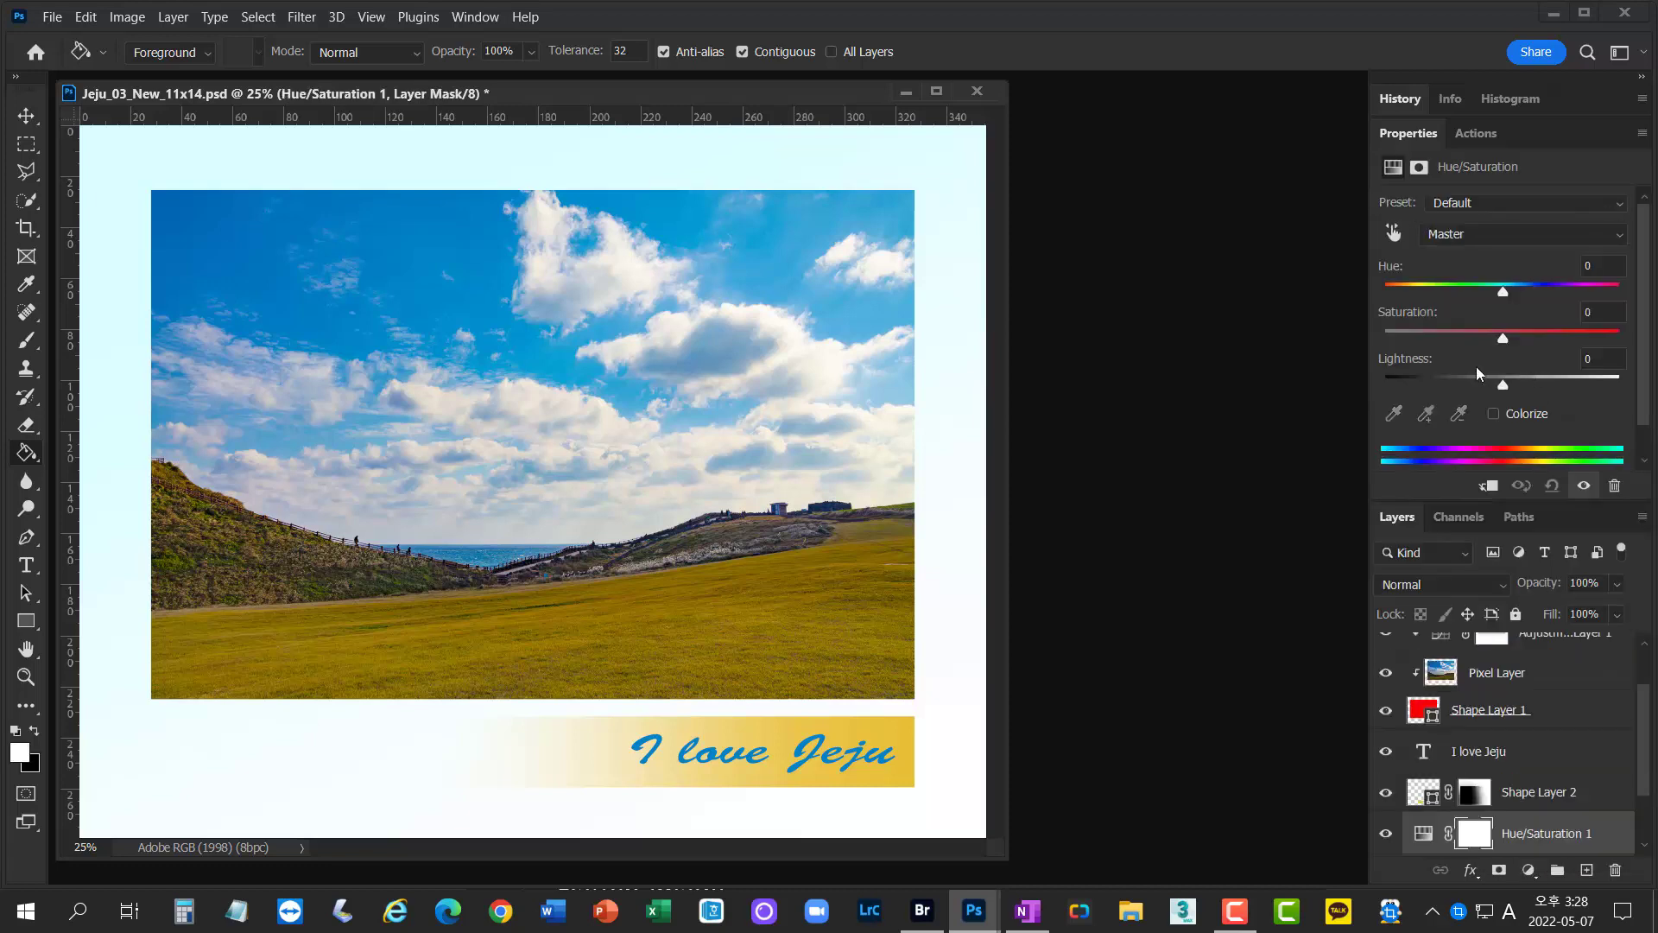
left_click_drag(1572, 835, 1615, 870)
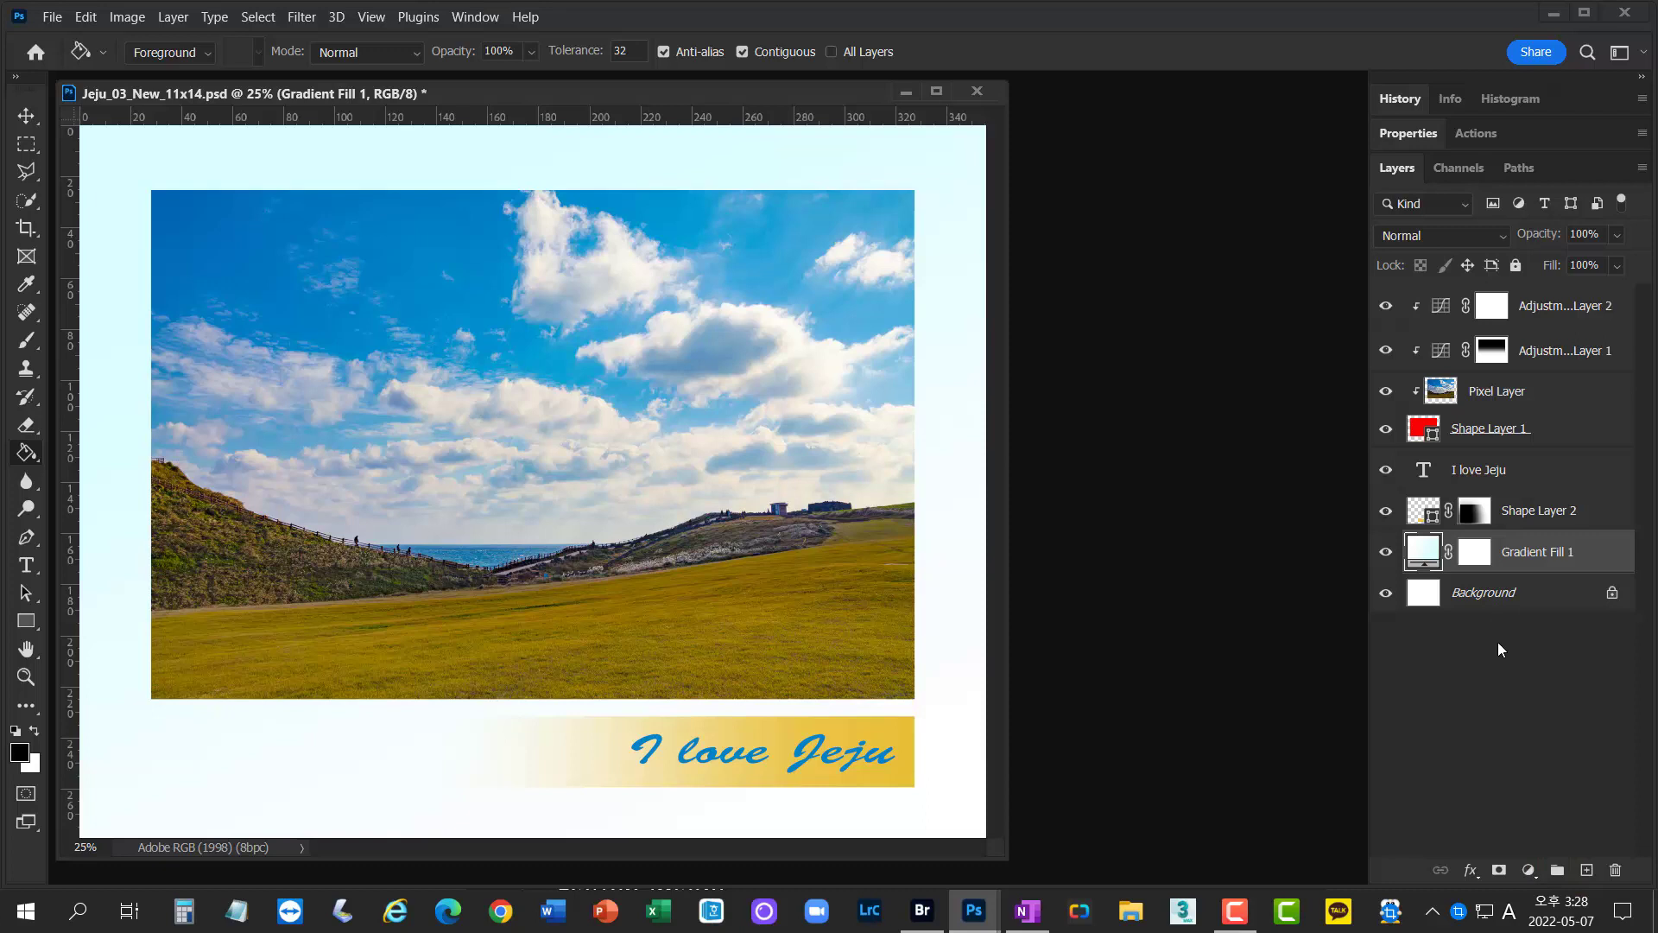
- Select the I love Jeju text layer together with Shape Layer 2 and put them into a new group
left_click(1541, 519)
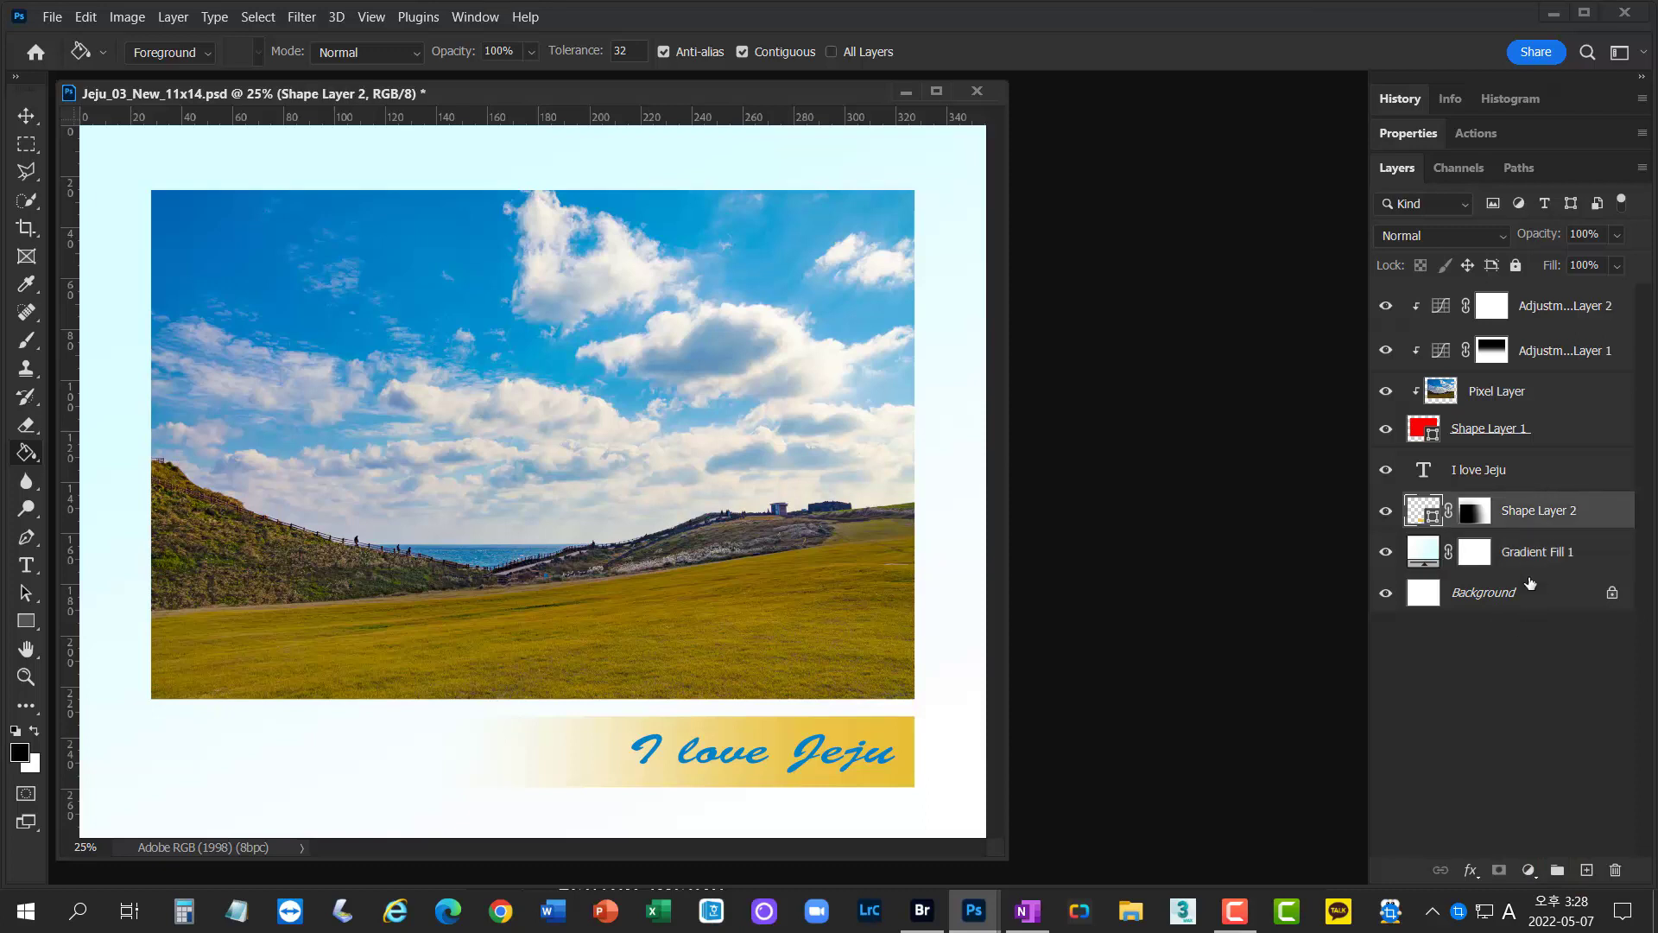
left_click(1529, 482)
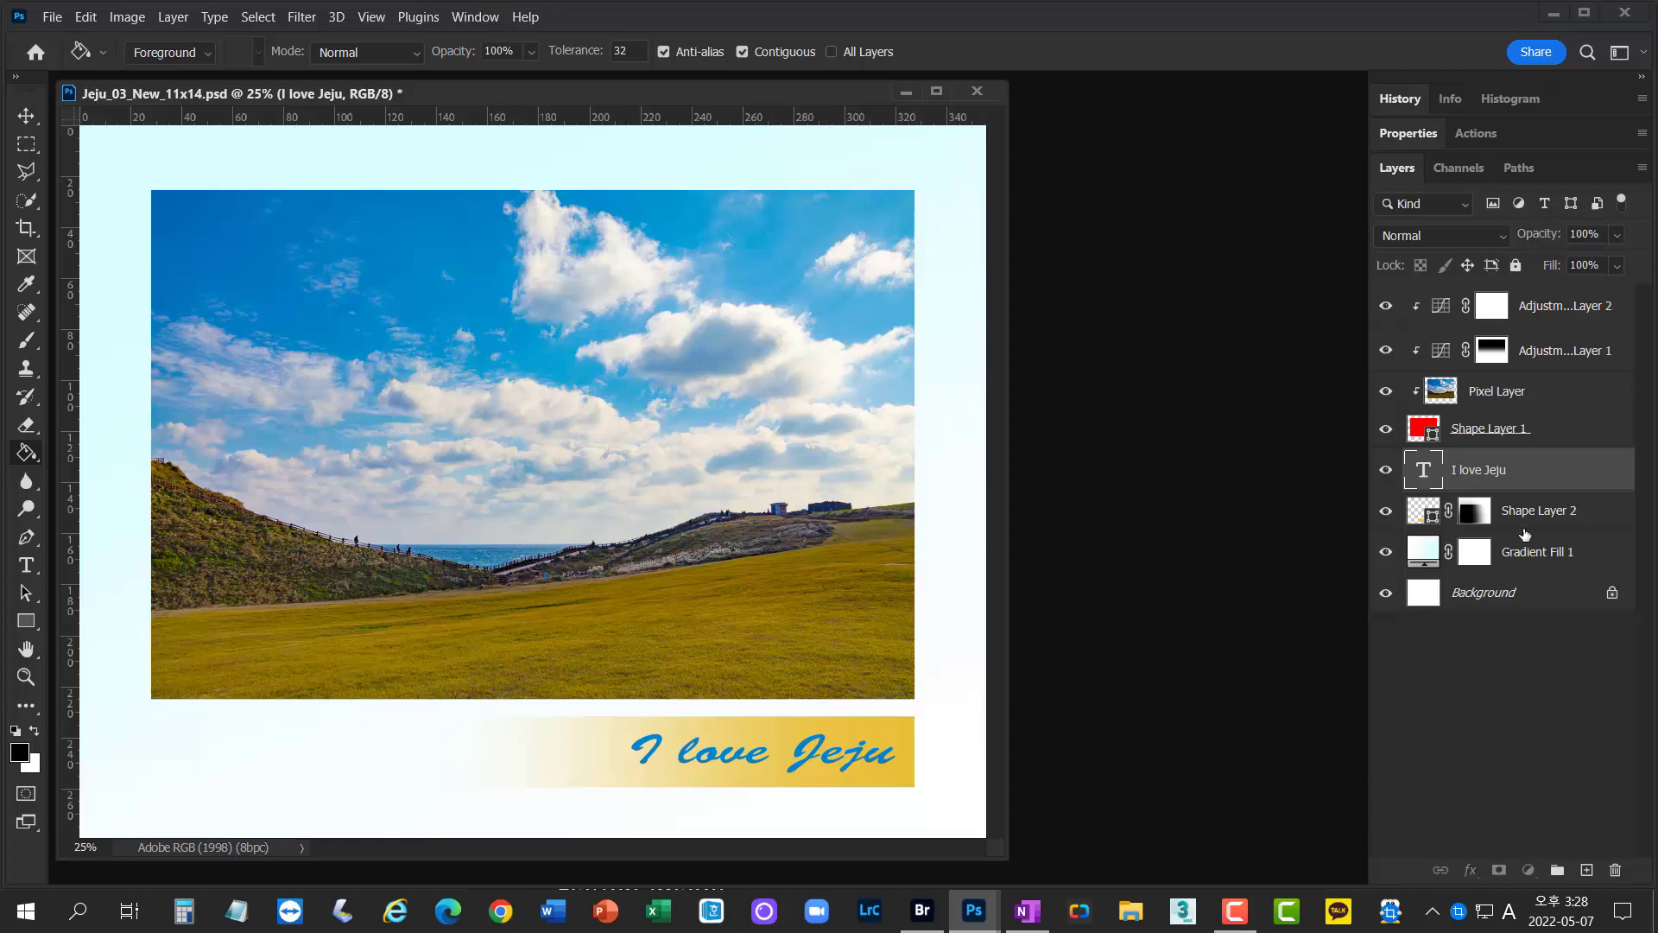
left_click(1522, 518, "shift")
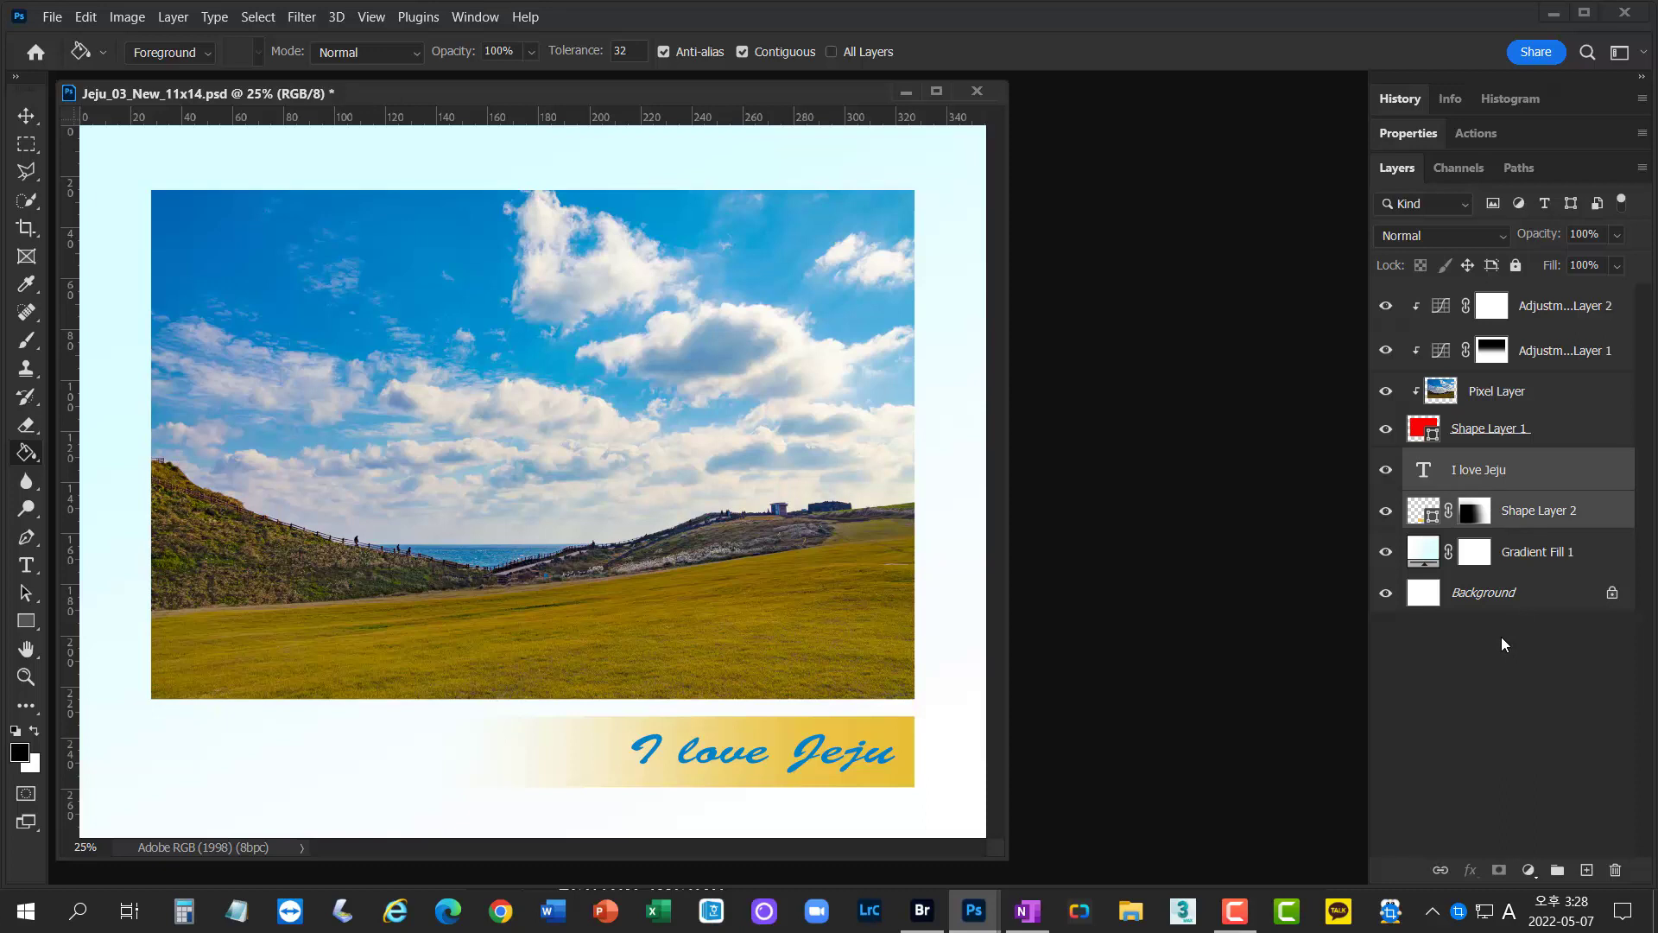
left_click(1557, 869)
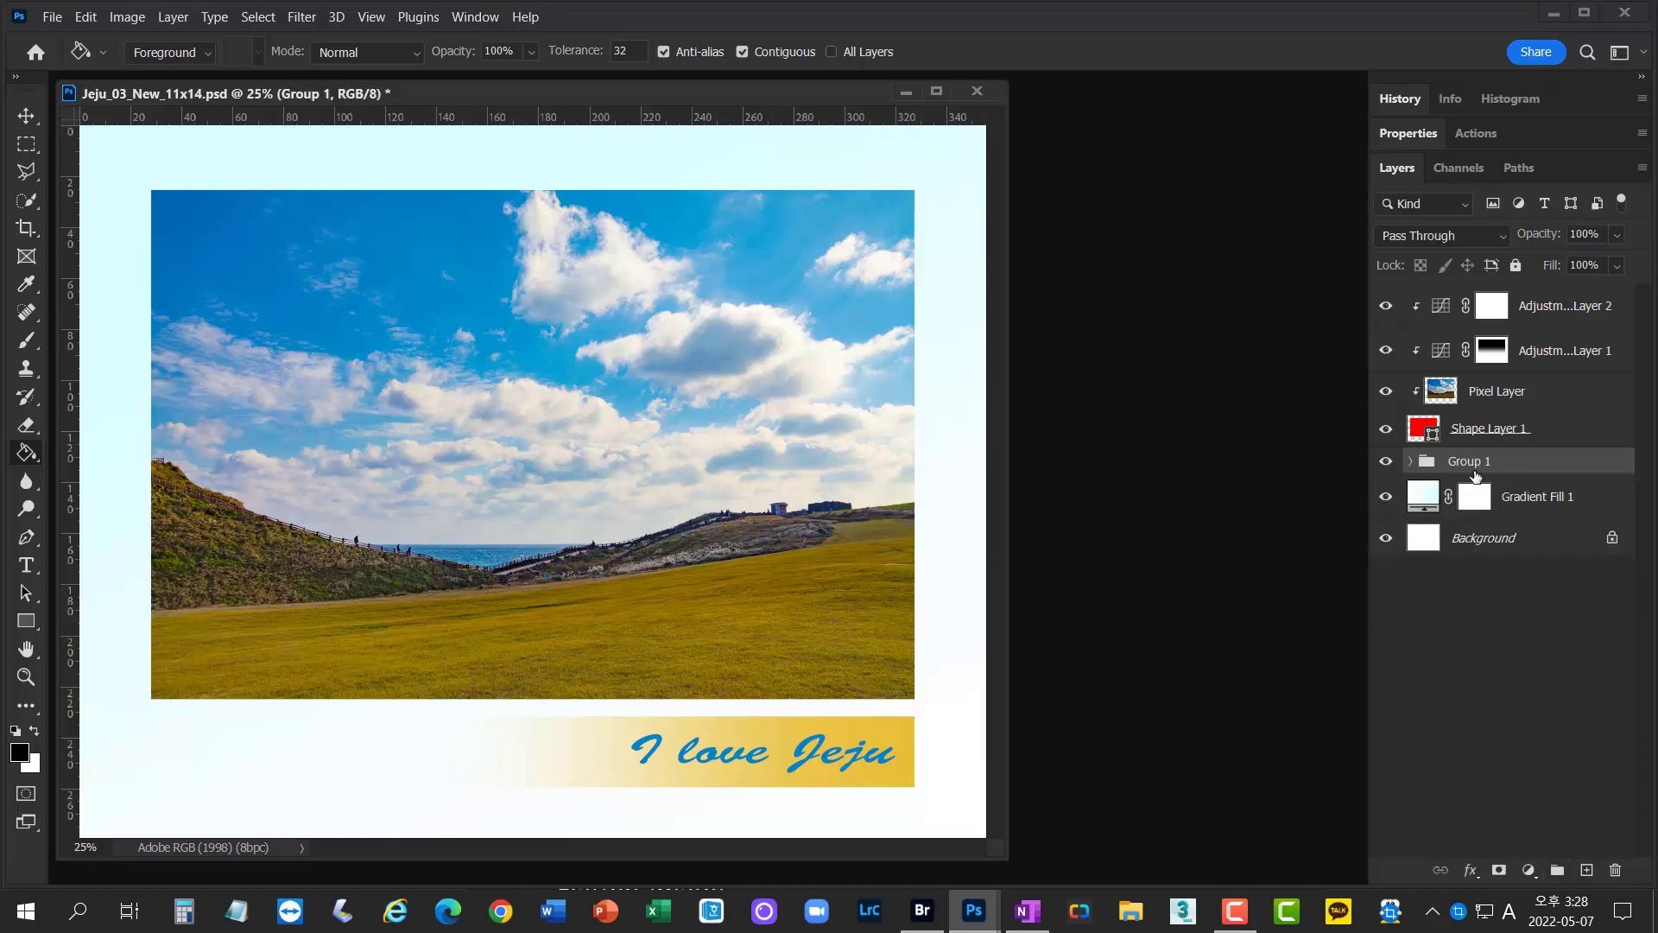
- Select the layers from Shape Layer 1 up to Adjustment Layer 2 and put them into a new group
left_click(1554, 432)
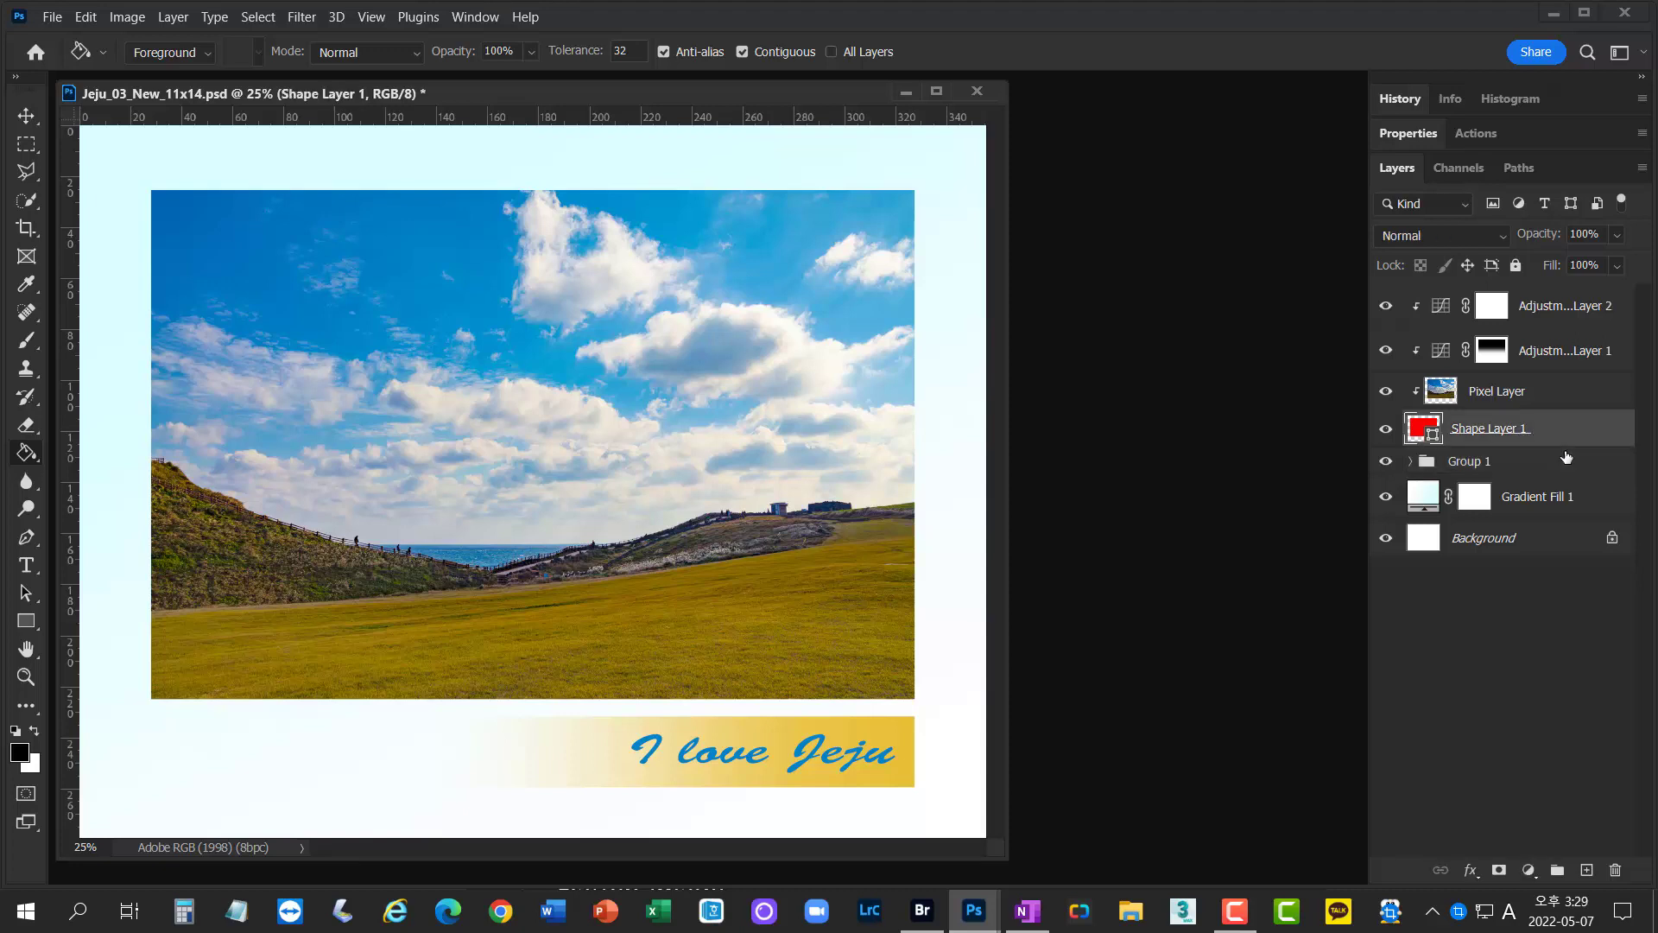
left_click(1565, 308, "shift")
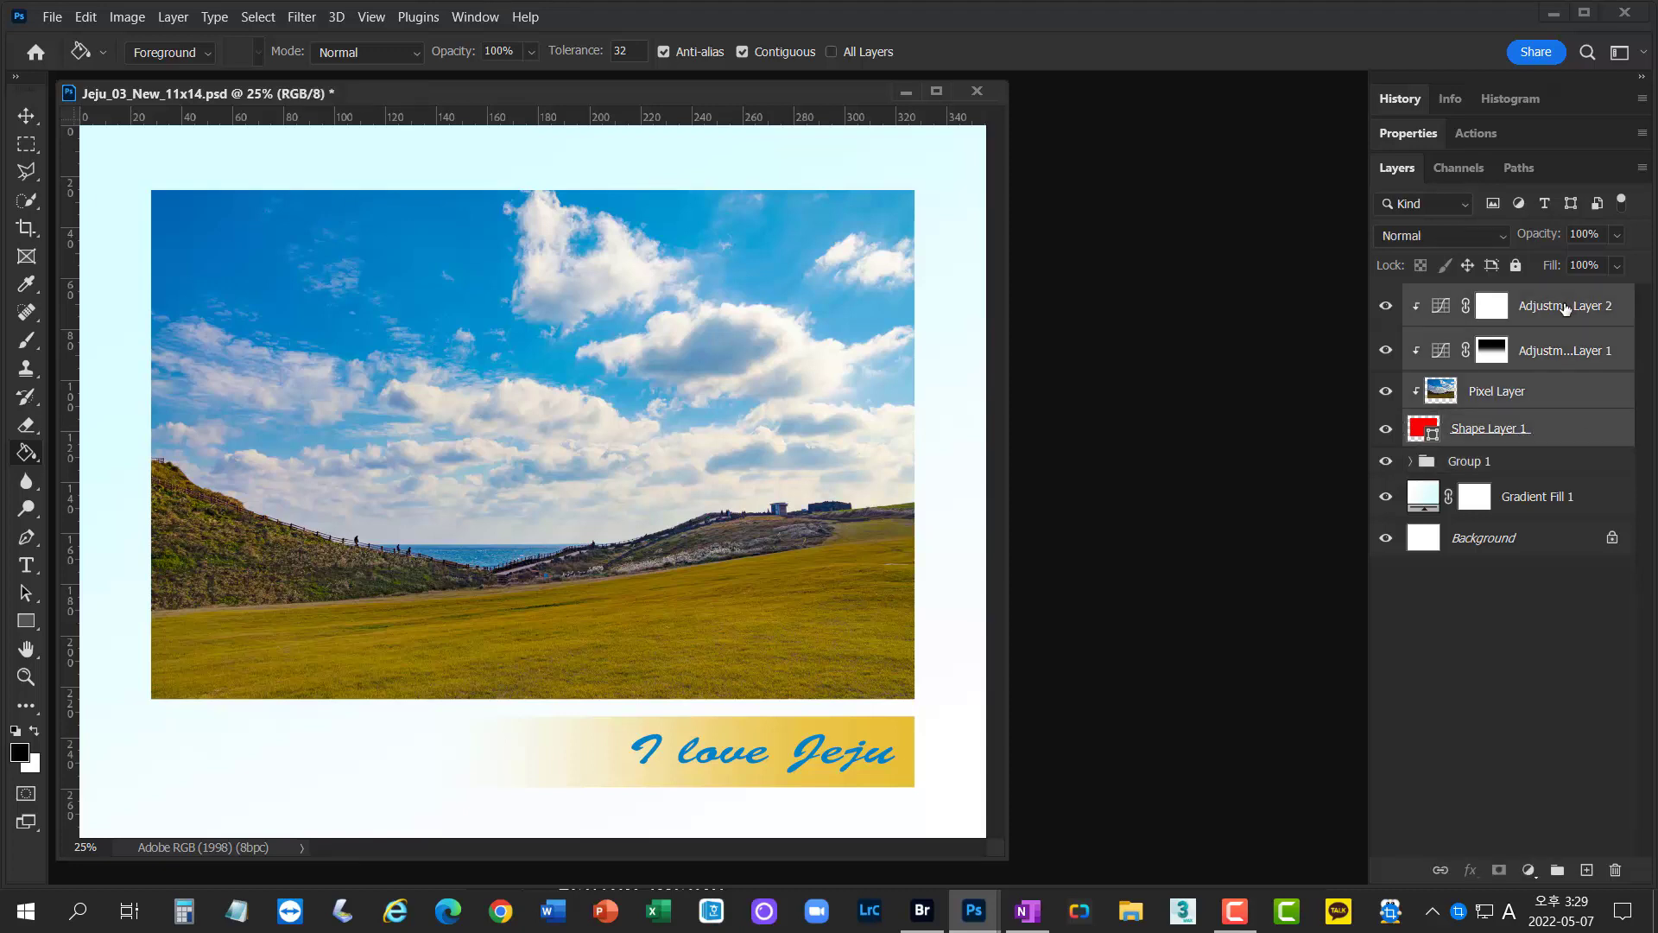
left_click(1557, 870)
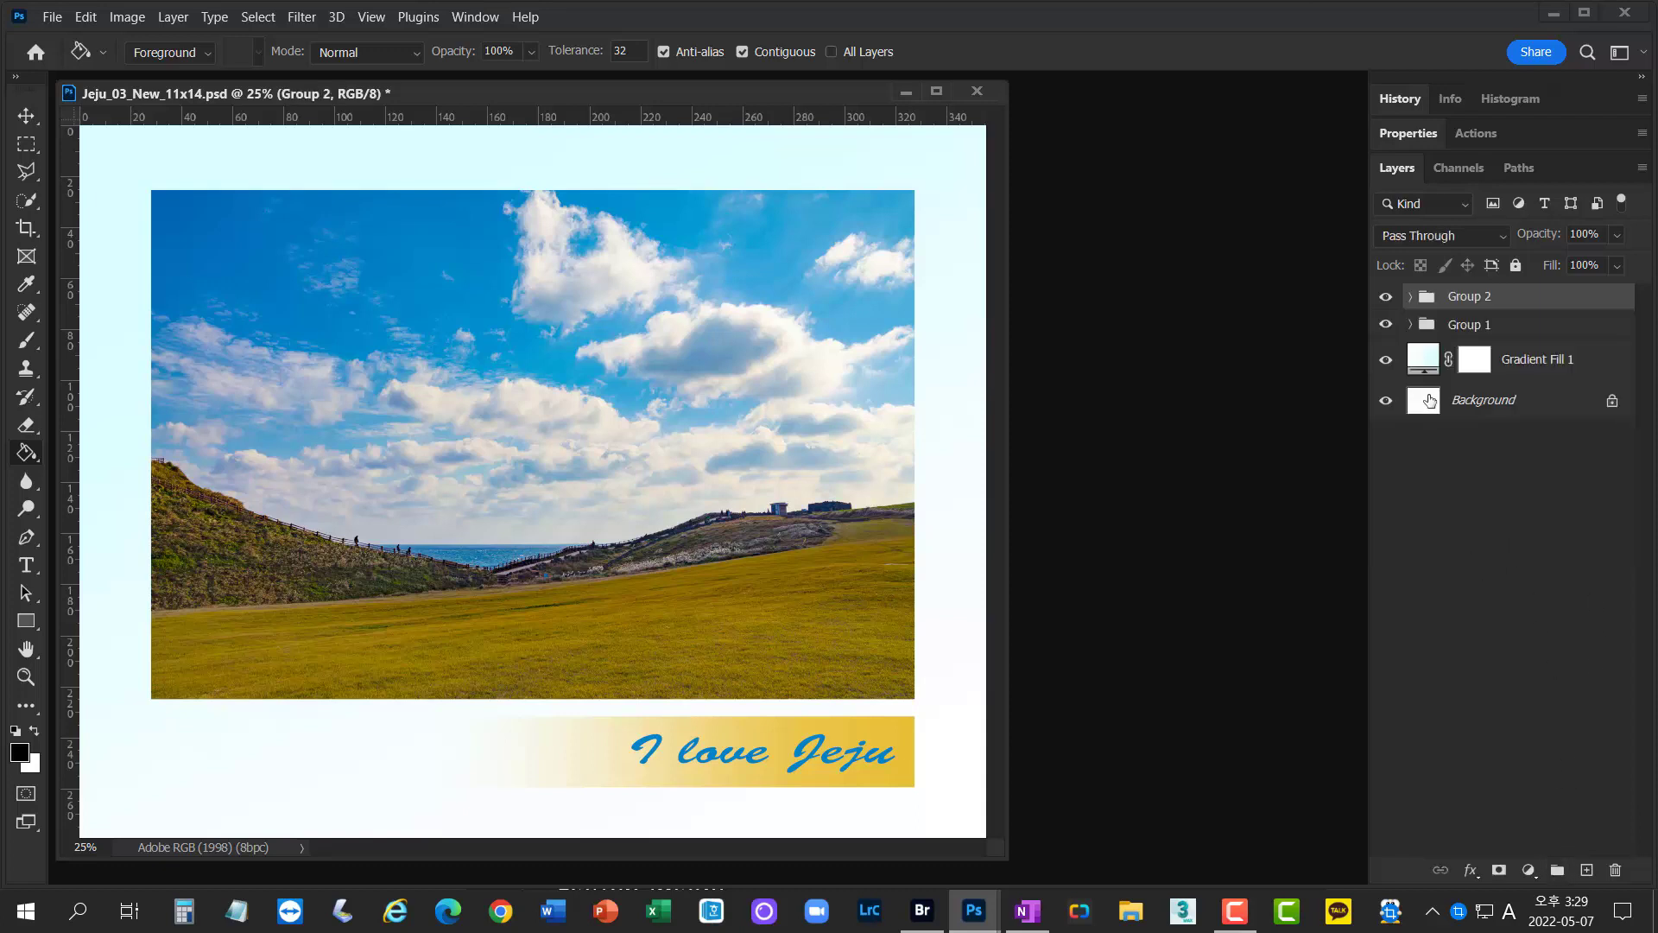
- Expand Group 1 and Group 2 to examine the layers they contain, and collapse both groups
left_click(1411, 325)
left_click(1410, 325)
left_click(1411, 296)
left_click(1410, 296)
left_click(1410, 296)
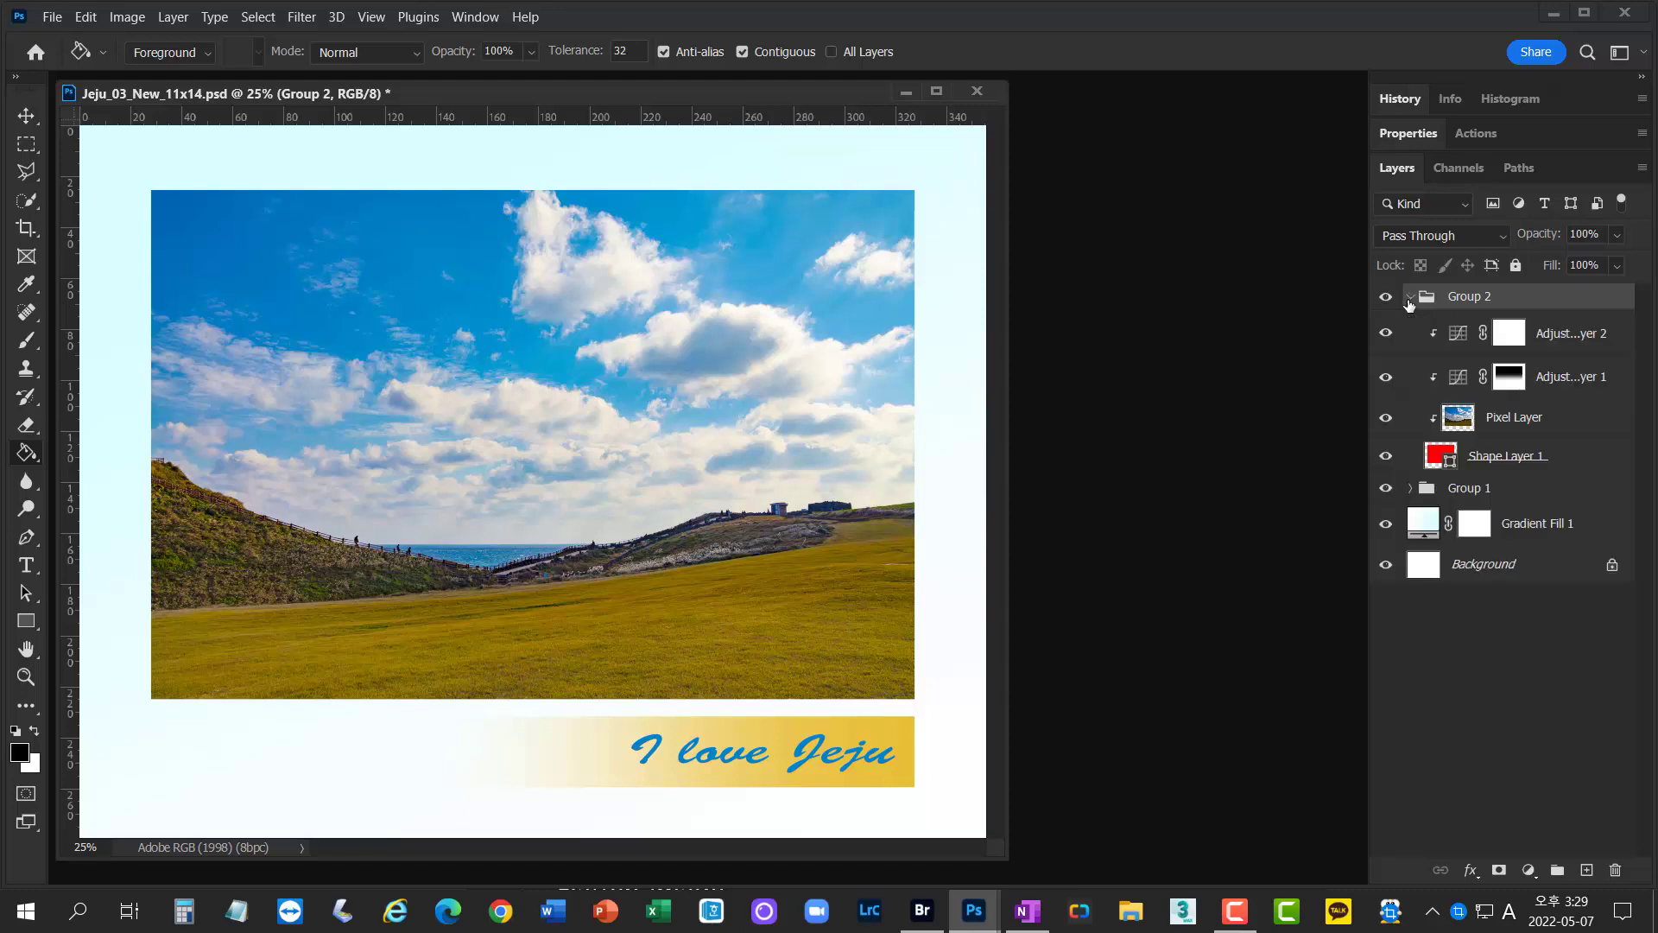
left_click(1410, 488)
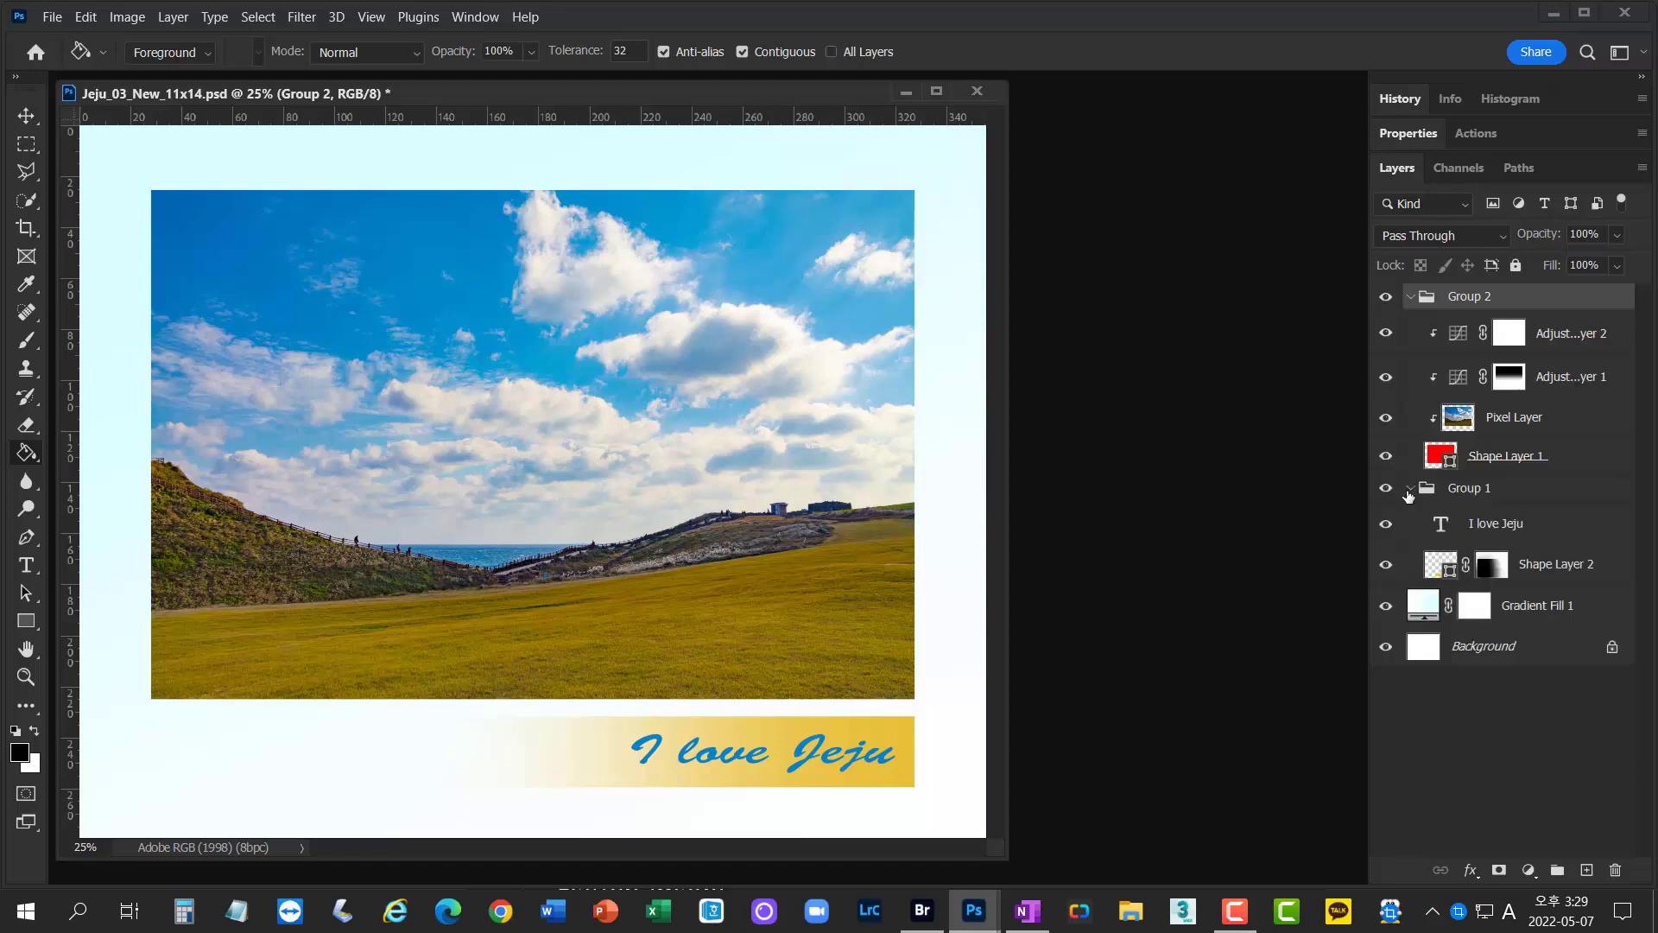
left_click(1409, 488)
left_click(1410, 297)
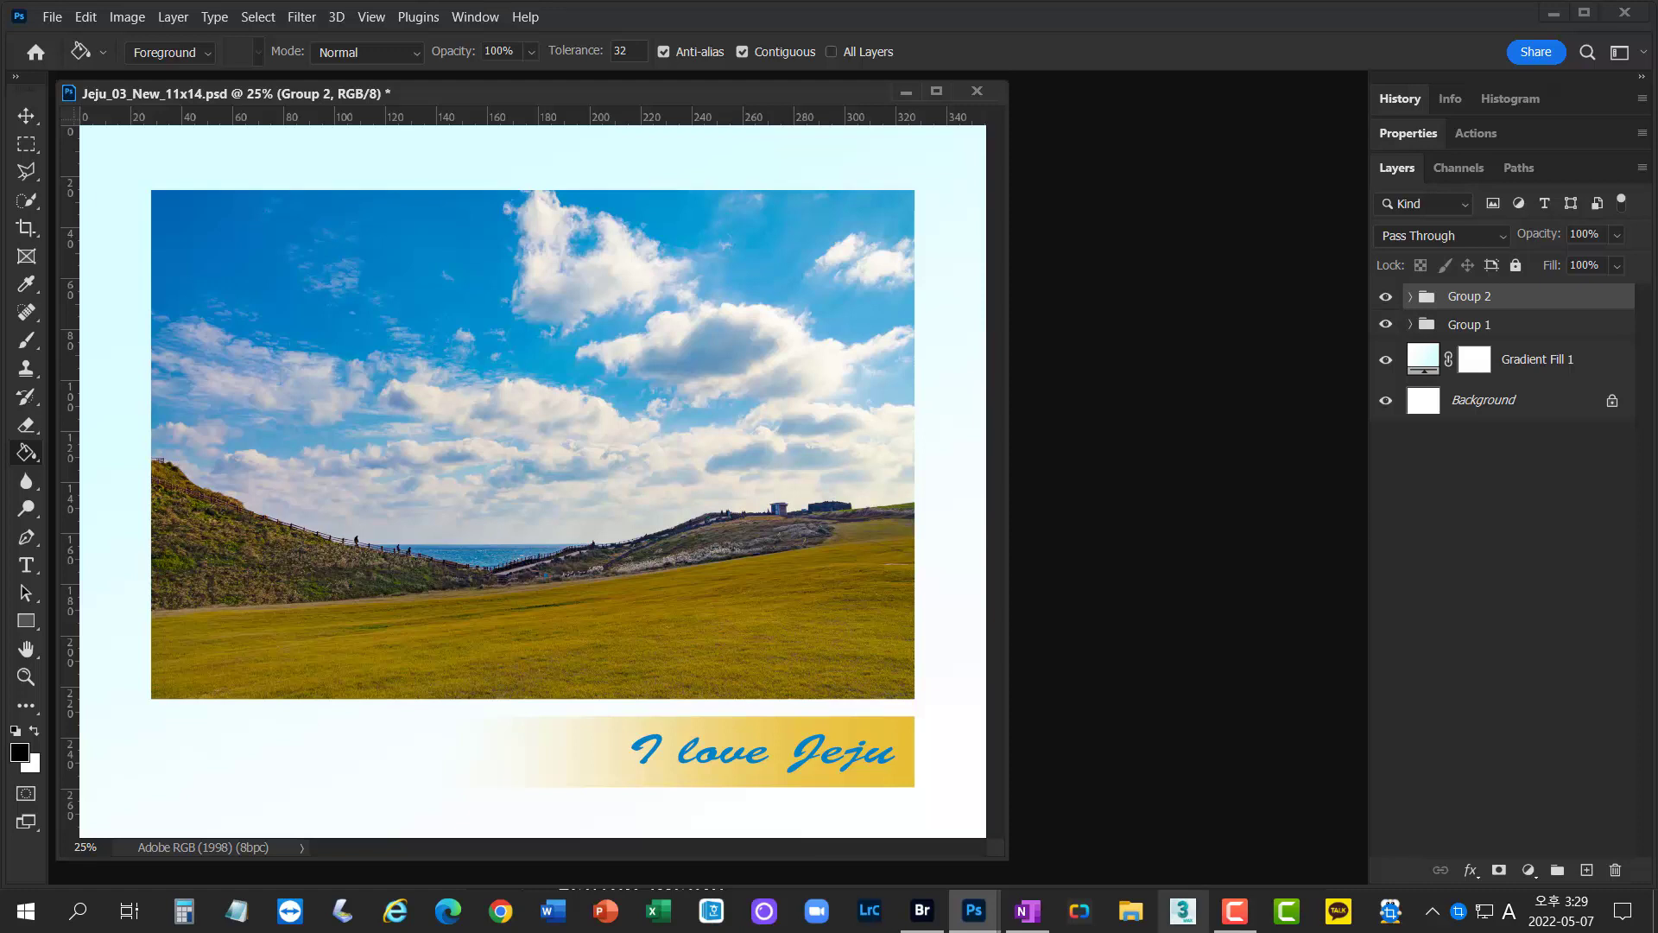
- Add a new layer above Group 2, isolate it to paint a black zigzag with the 700 px soft brush, and show all layers again
left_click(1588, 871)
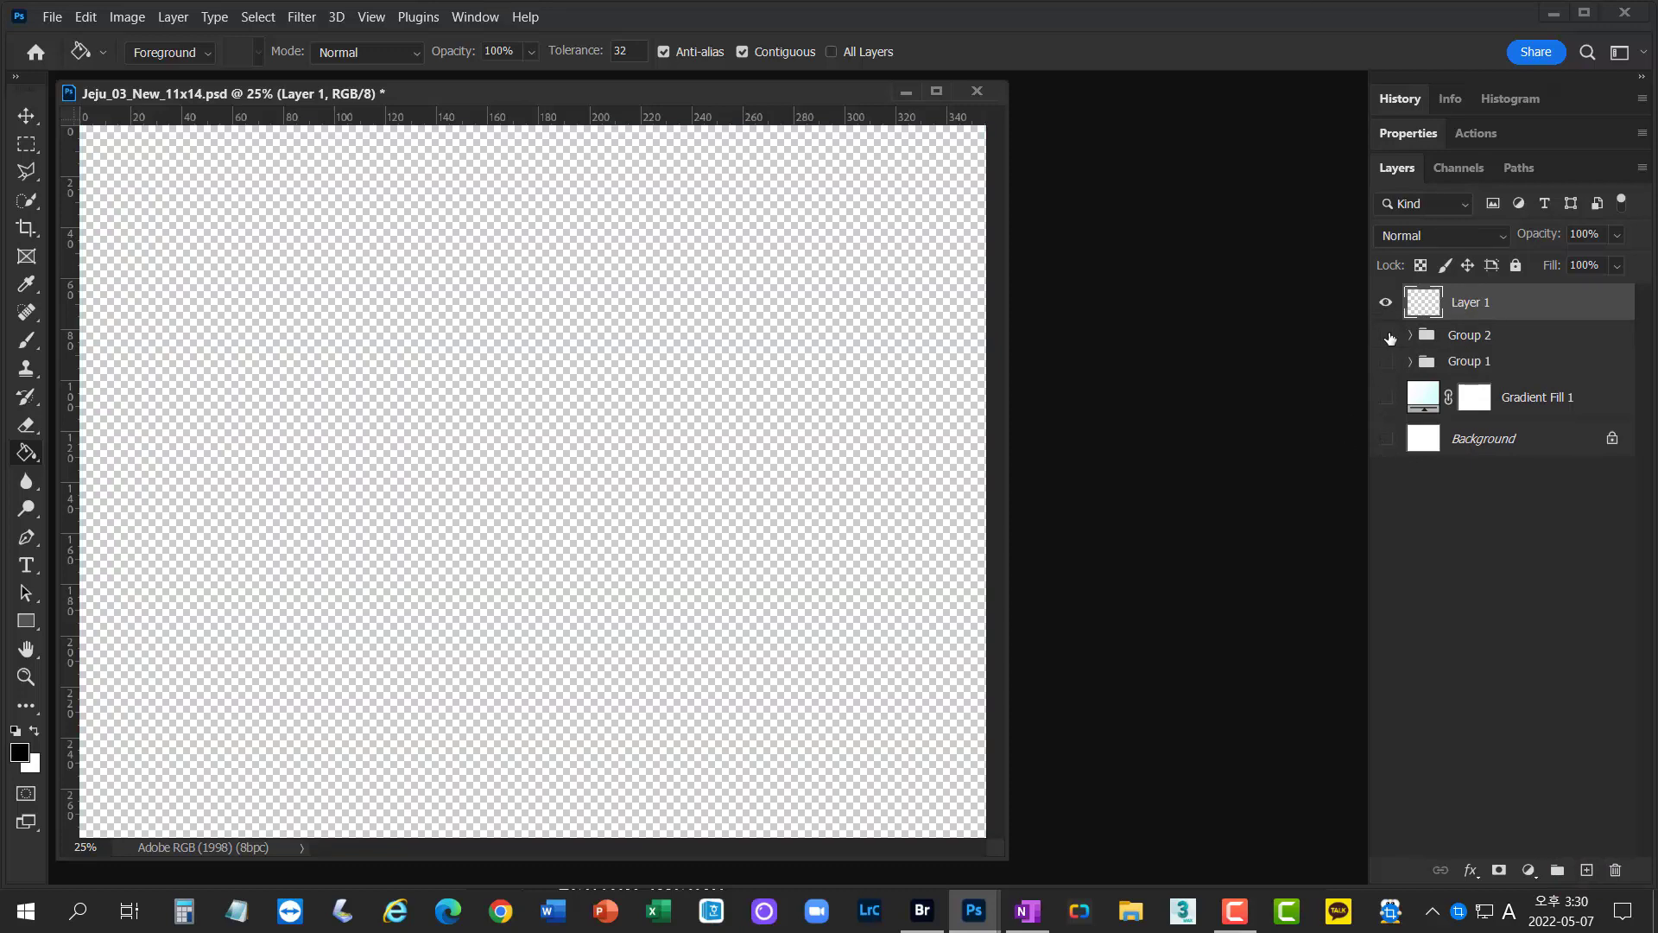
left_click(1386, 304, "alt")
left_click(26, 342)
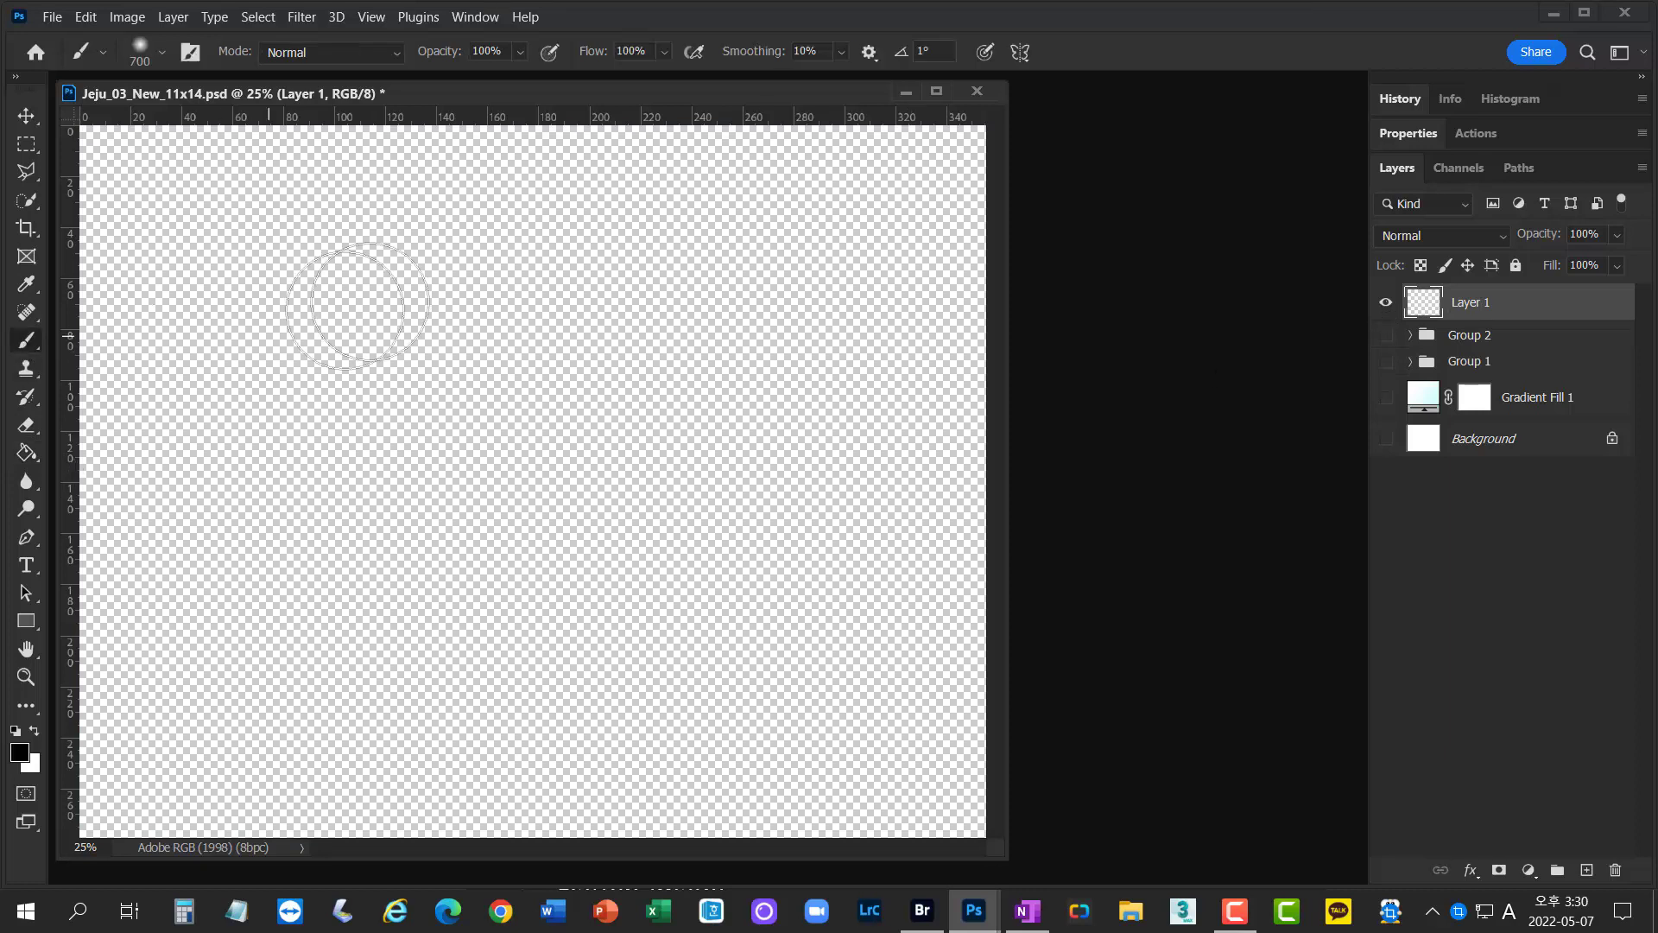
mouse_move(469, 246)
left_mouse_down()
mouse_move(640, 315)
mouse_move(496, 540)
mouse_move(638, 615)
left_mouse_up()
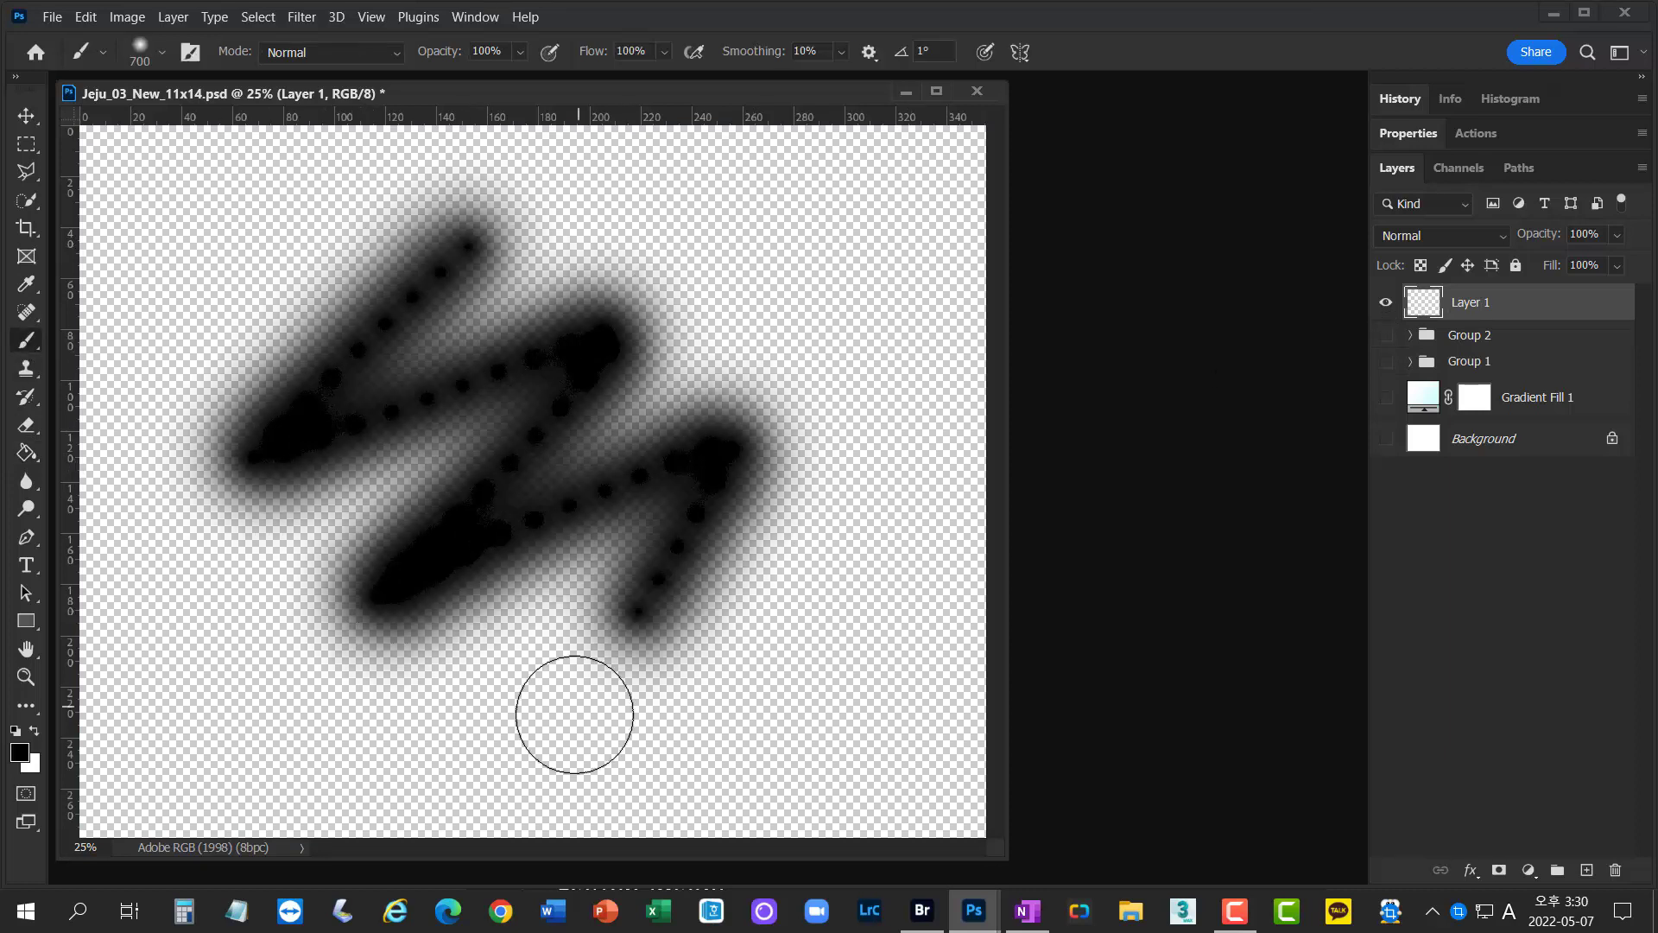
left_click_drag(575, 715, 596, 679)
left_click(1386, 304, "alt")
left_click(1387, 304)
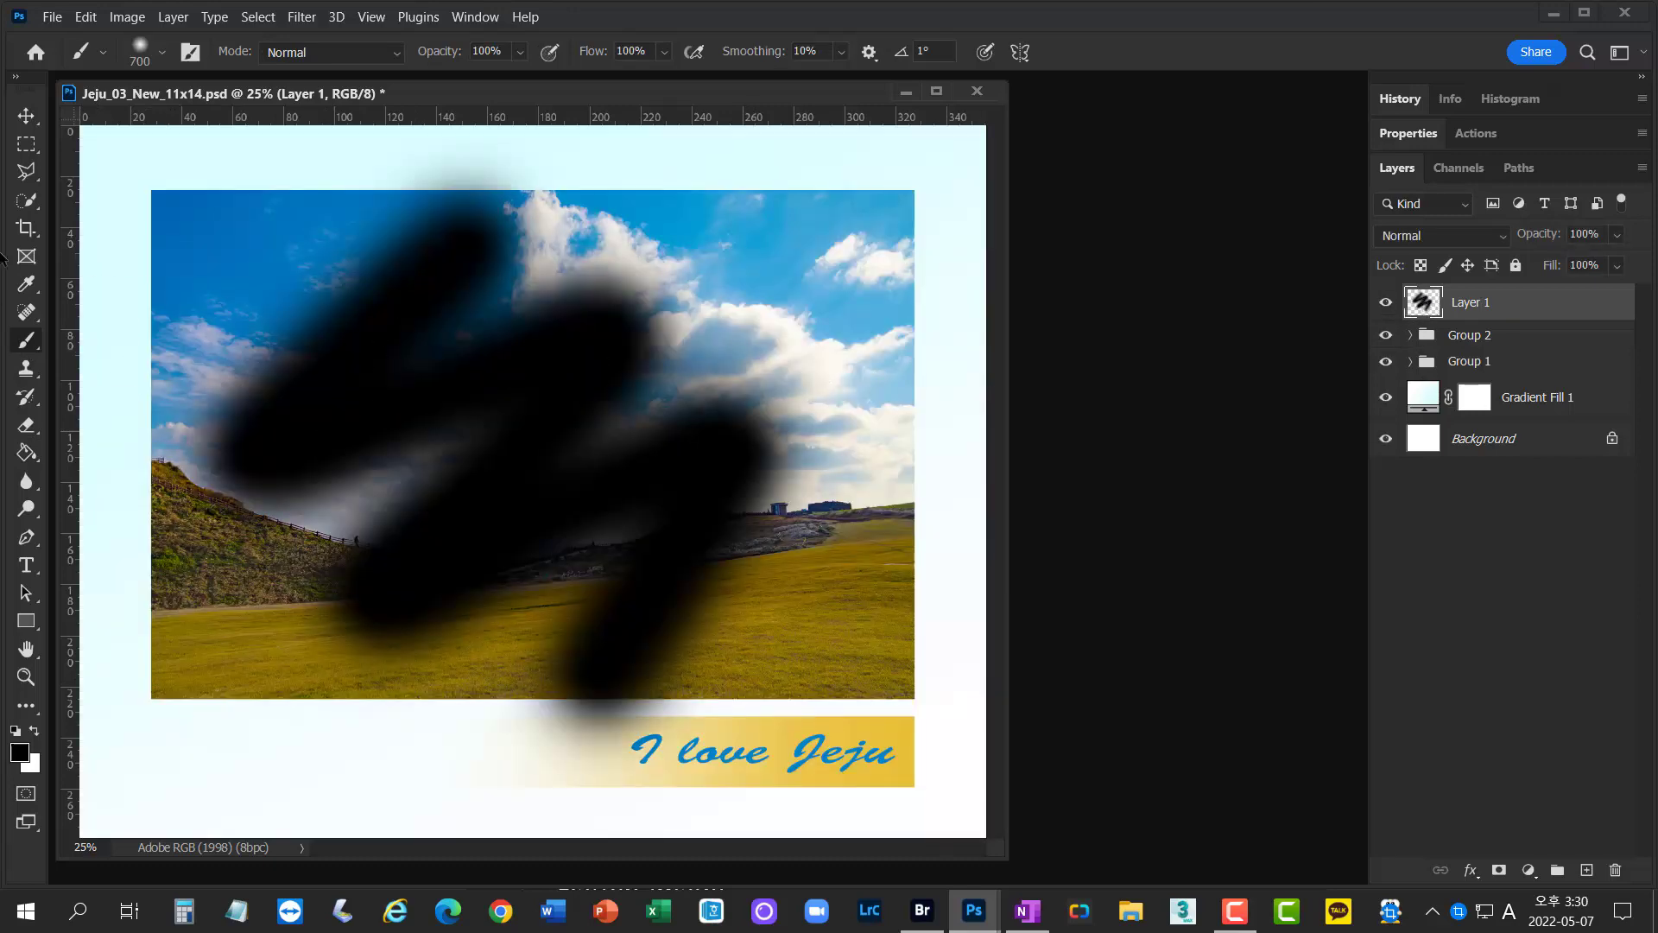
- Fill a large rectangular selection over the photo with the black foreground colour on Layer 1 and deselect
left_click(26, 143)
left_click_drag(162, 178, 889, 765)
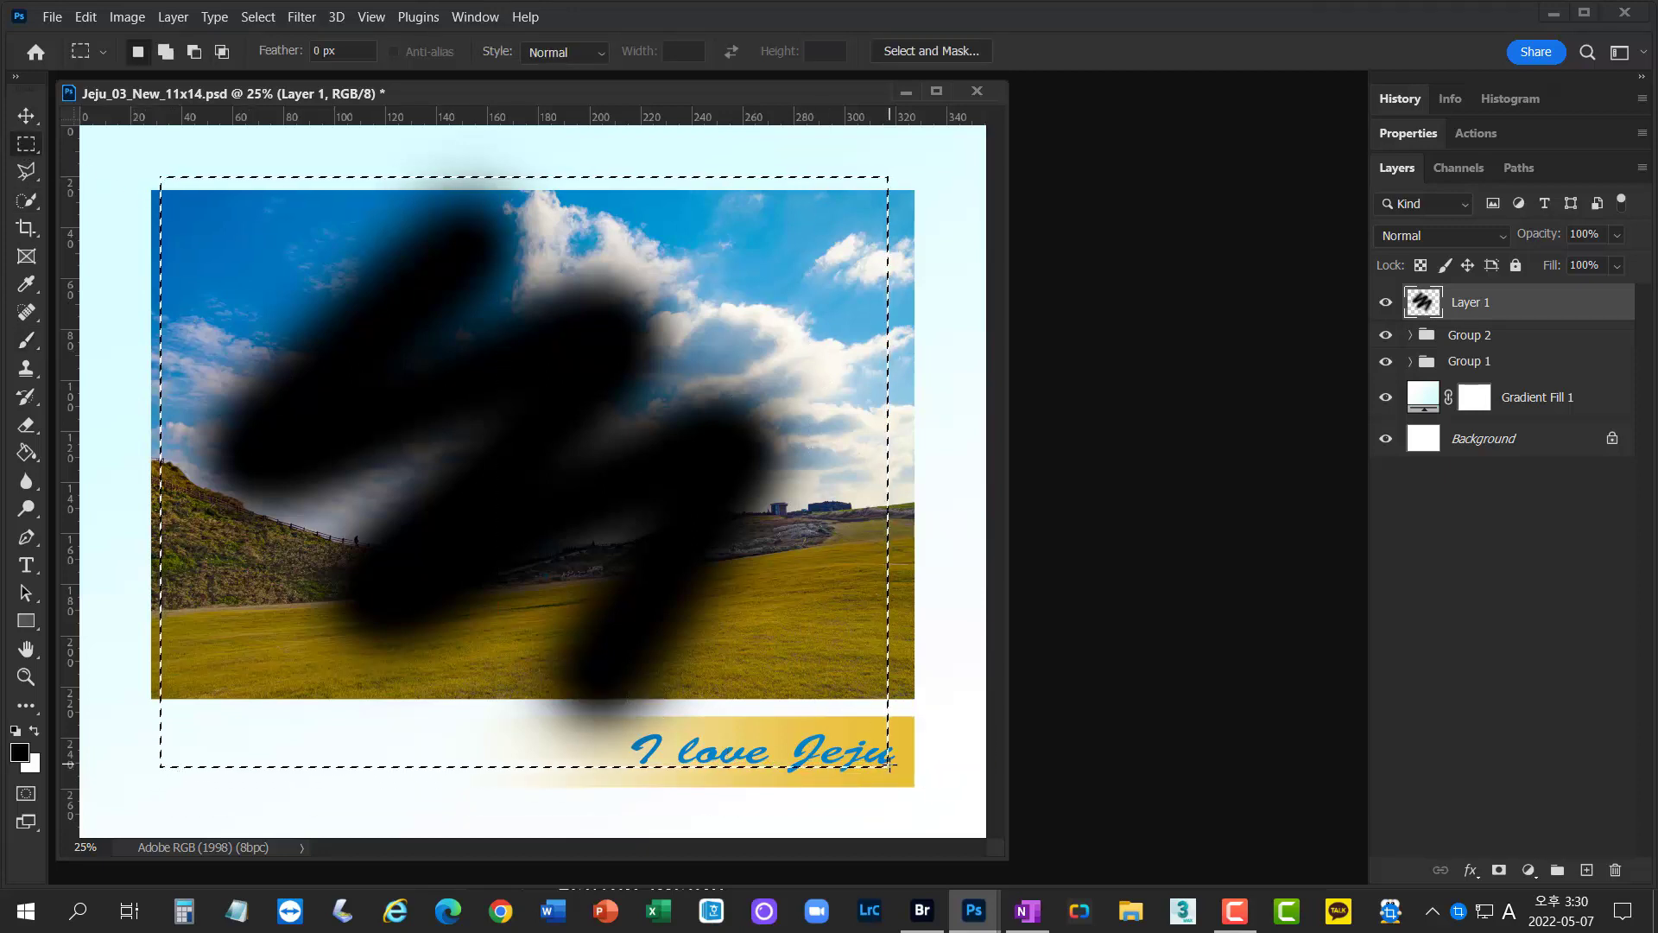
key("alt+BackSpace")
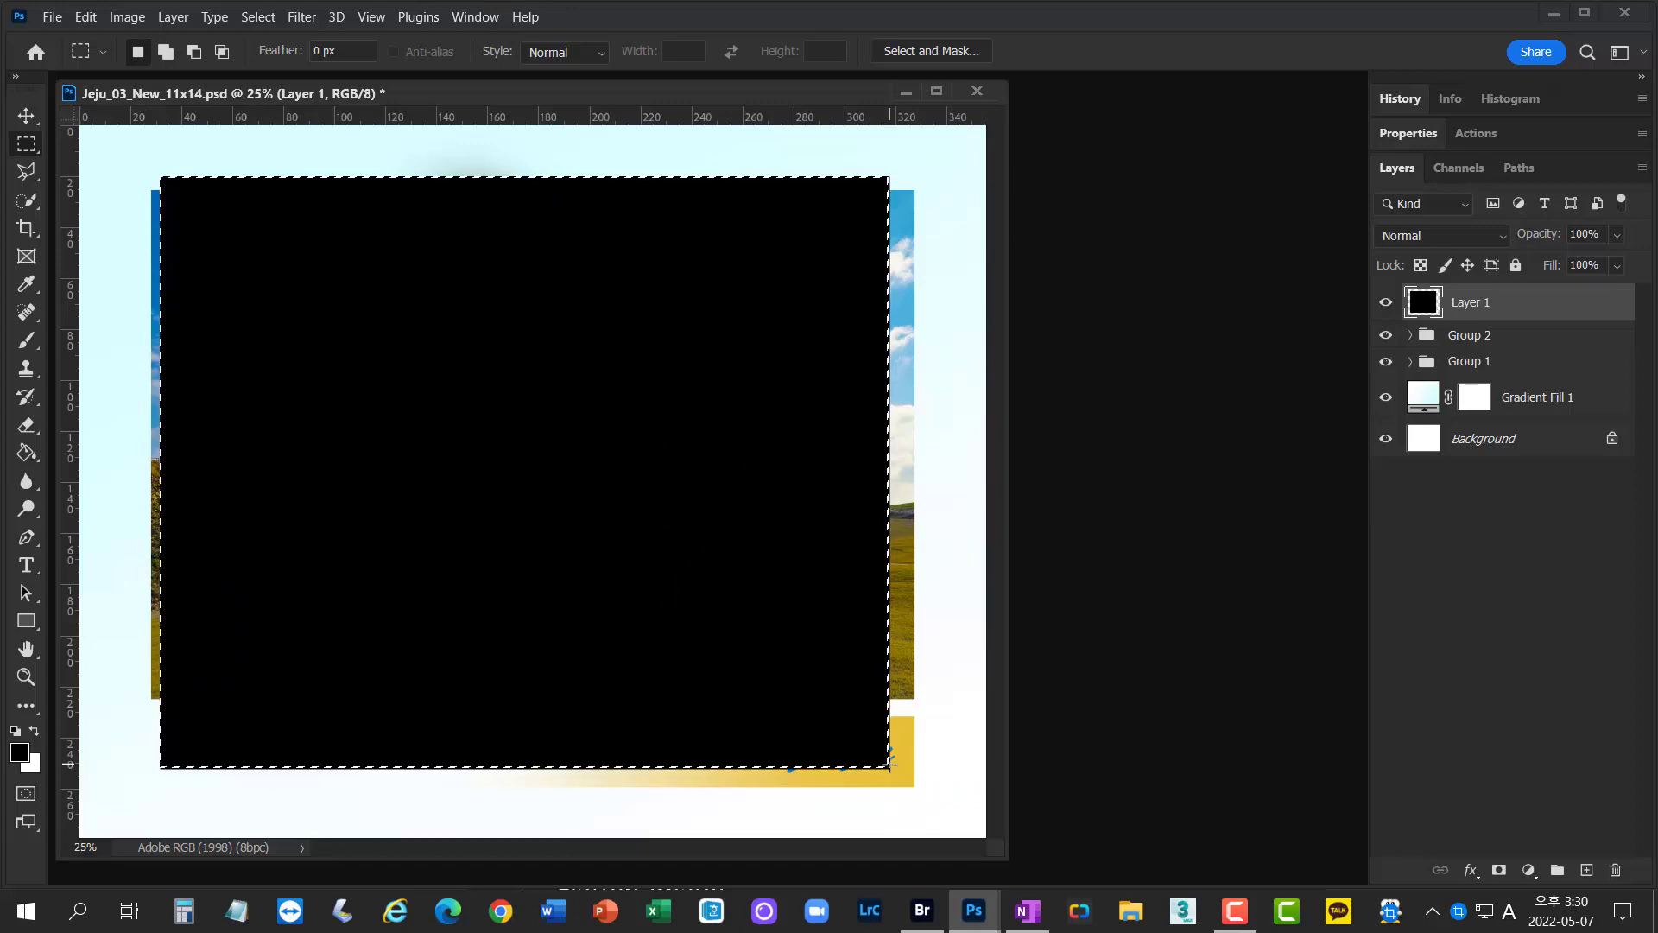
key("ctrl+d")
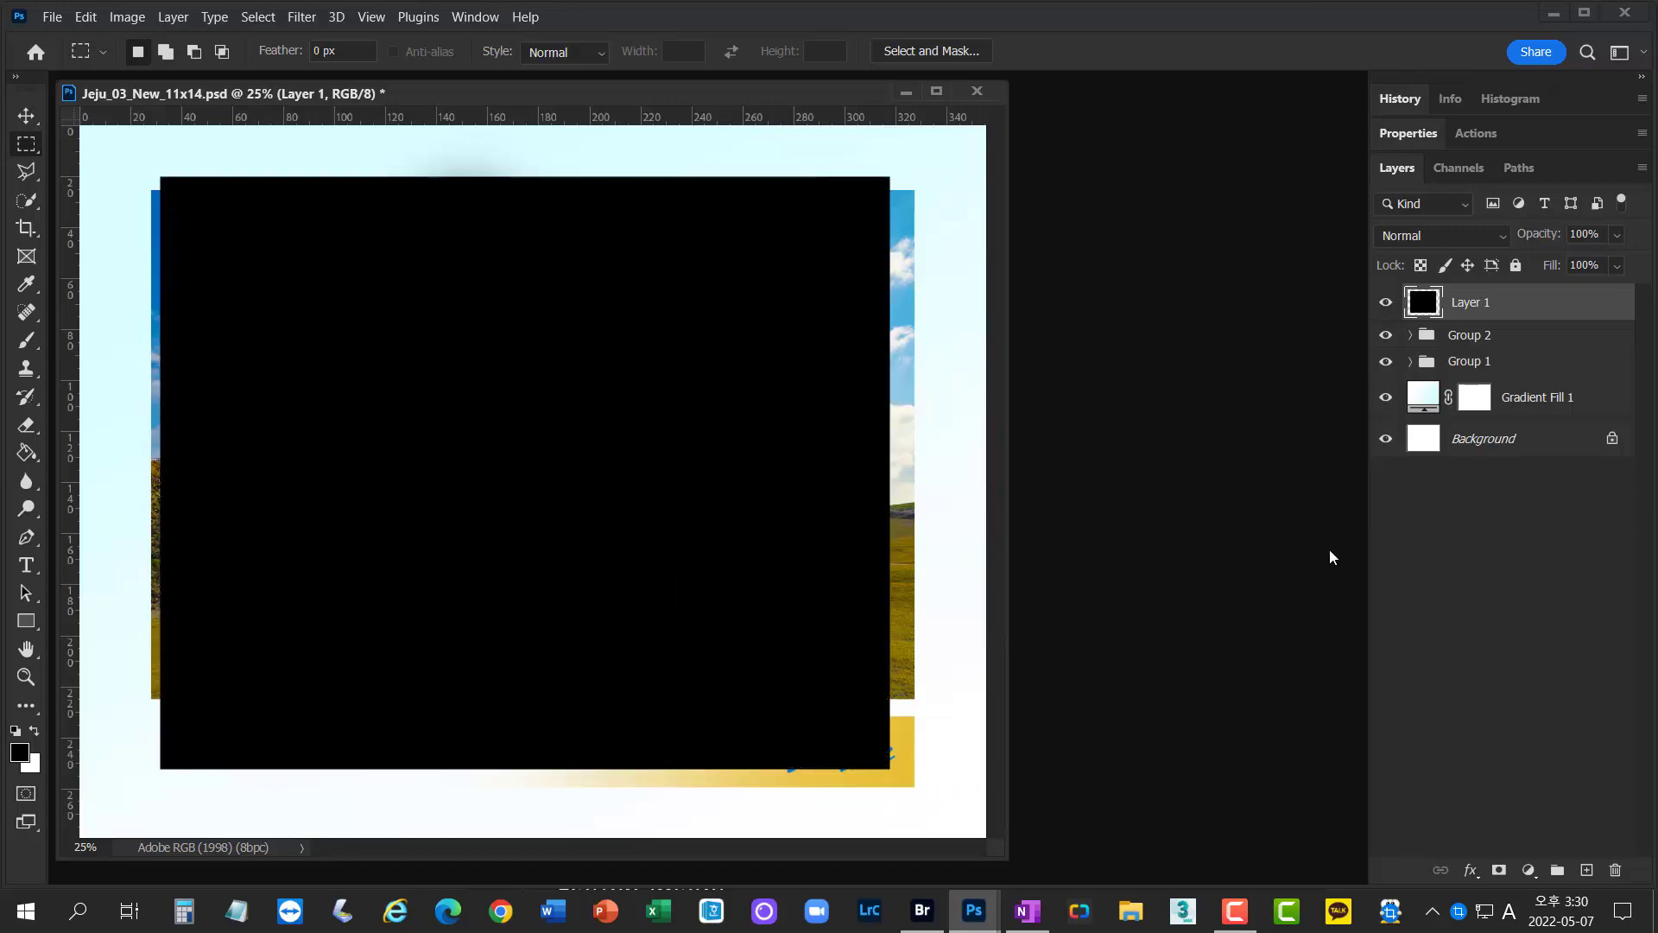
- Toggle the visibility of Layer 1 off and on to compare, and delete the layer
left_click(1388, 304)
left_click(1389, 307)
left_click(1390, 307)
left_click(1390, 307)
left_click_drag(1498, 310, 1613, 871)
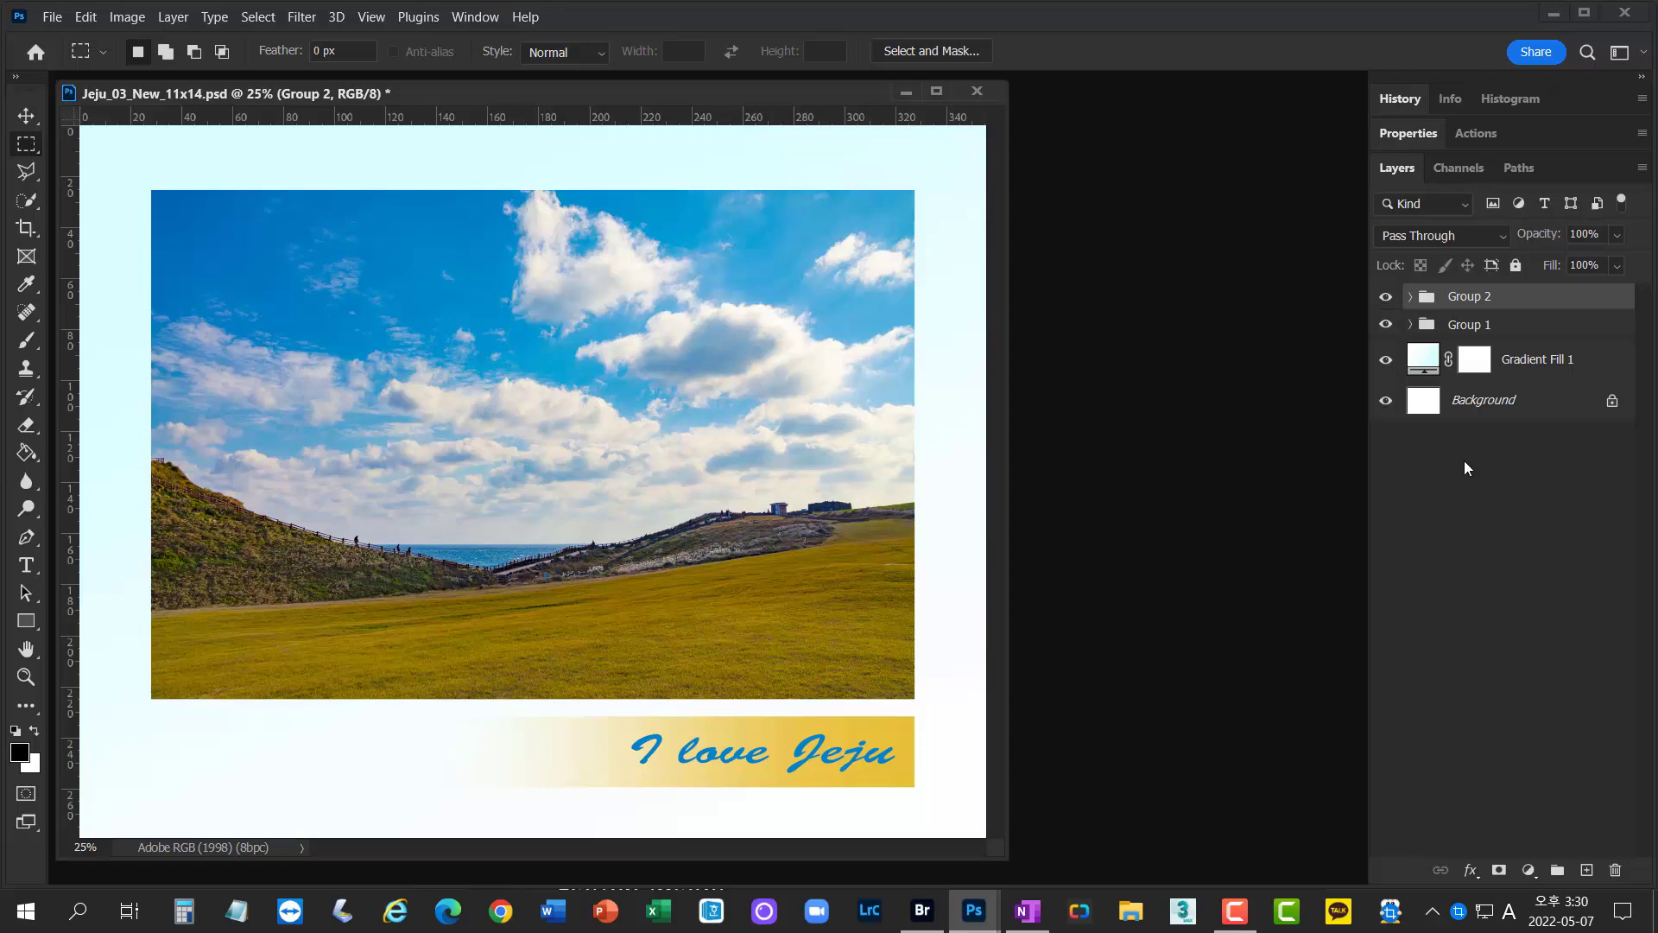
- Expand Group 2, delete Adjustment Layer 2 in two different ways, and undo each deletion
left_click(1410, 297)
left_click_drag(1551, 351, 1619, 870)
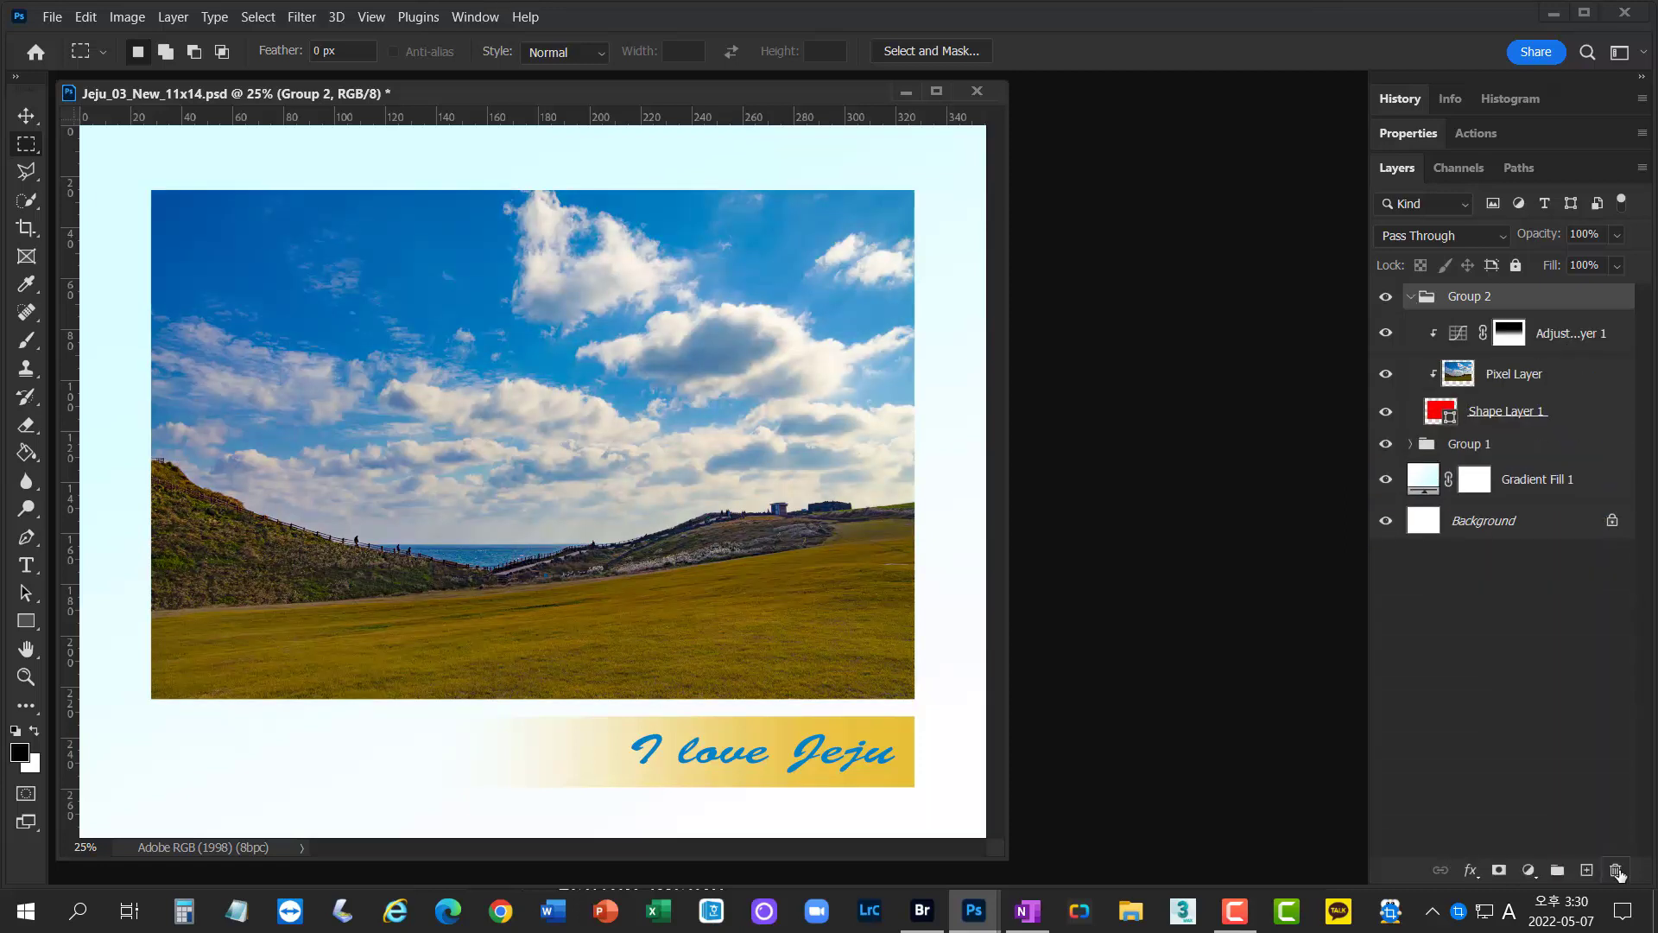
key("ctrl+z")
key("Delete")
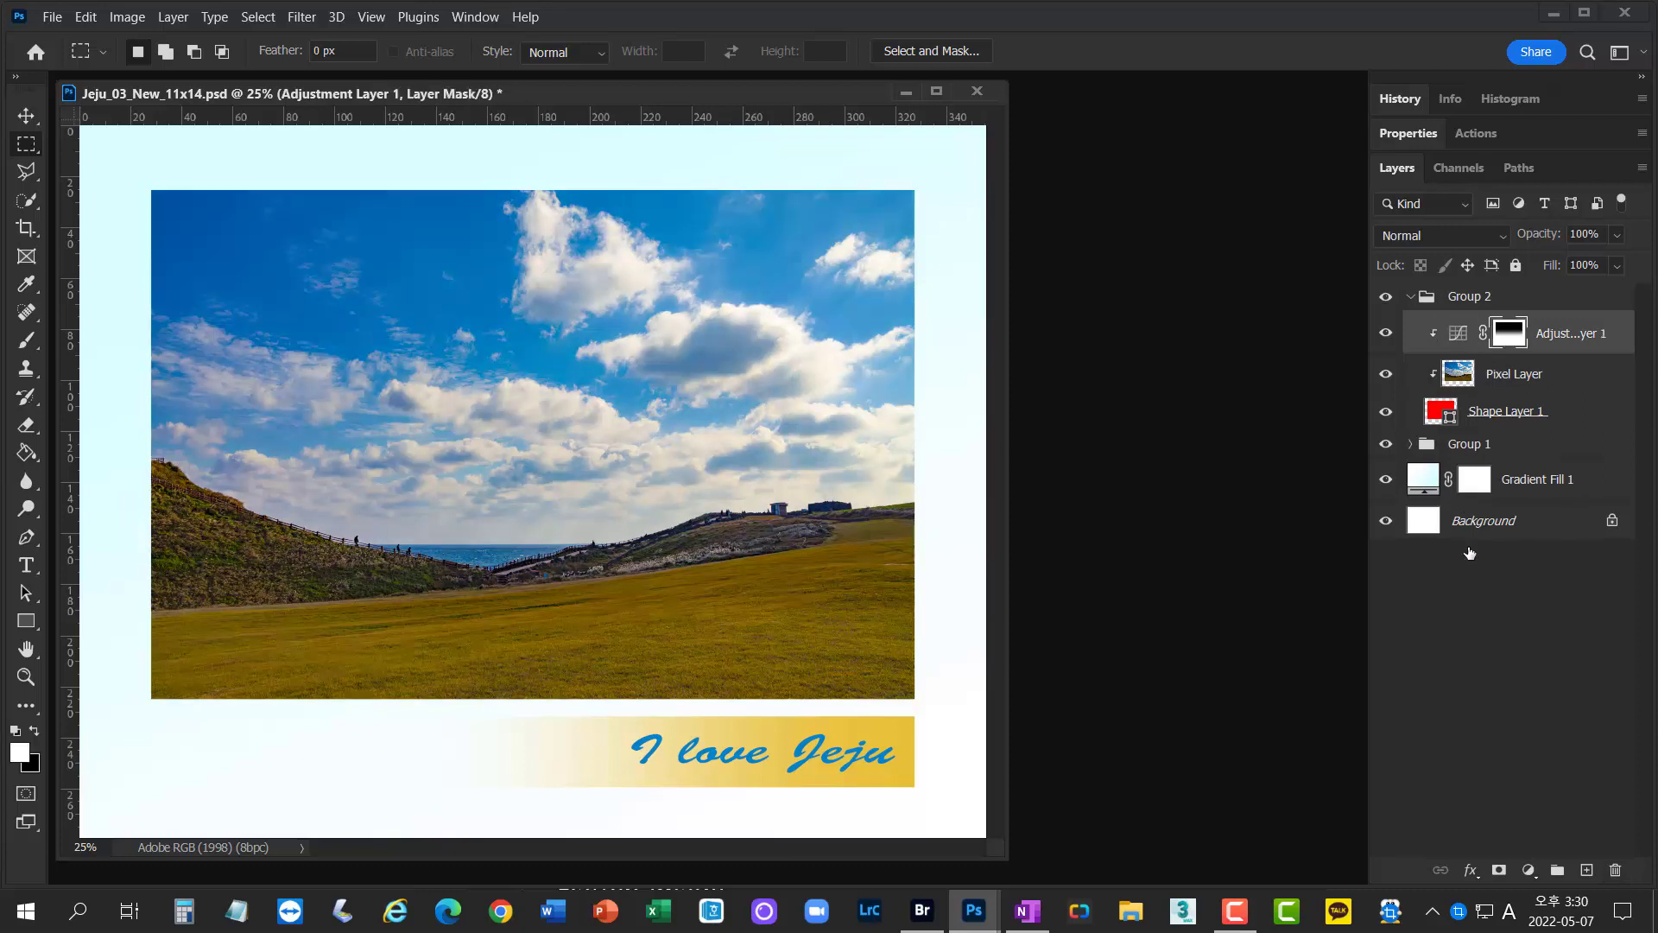
key("ctrl+z")
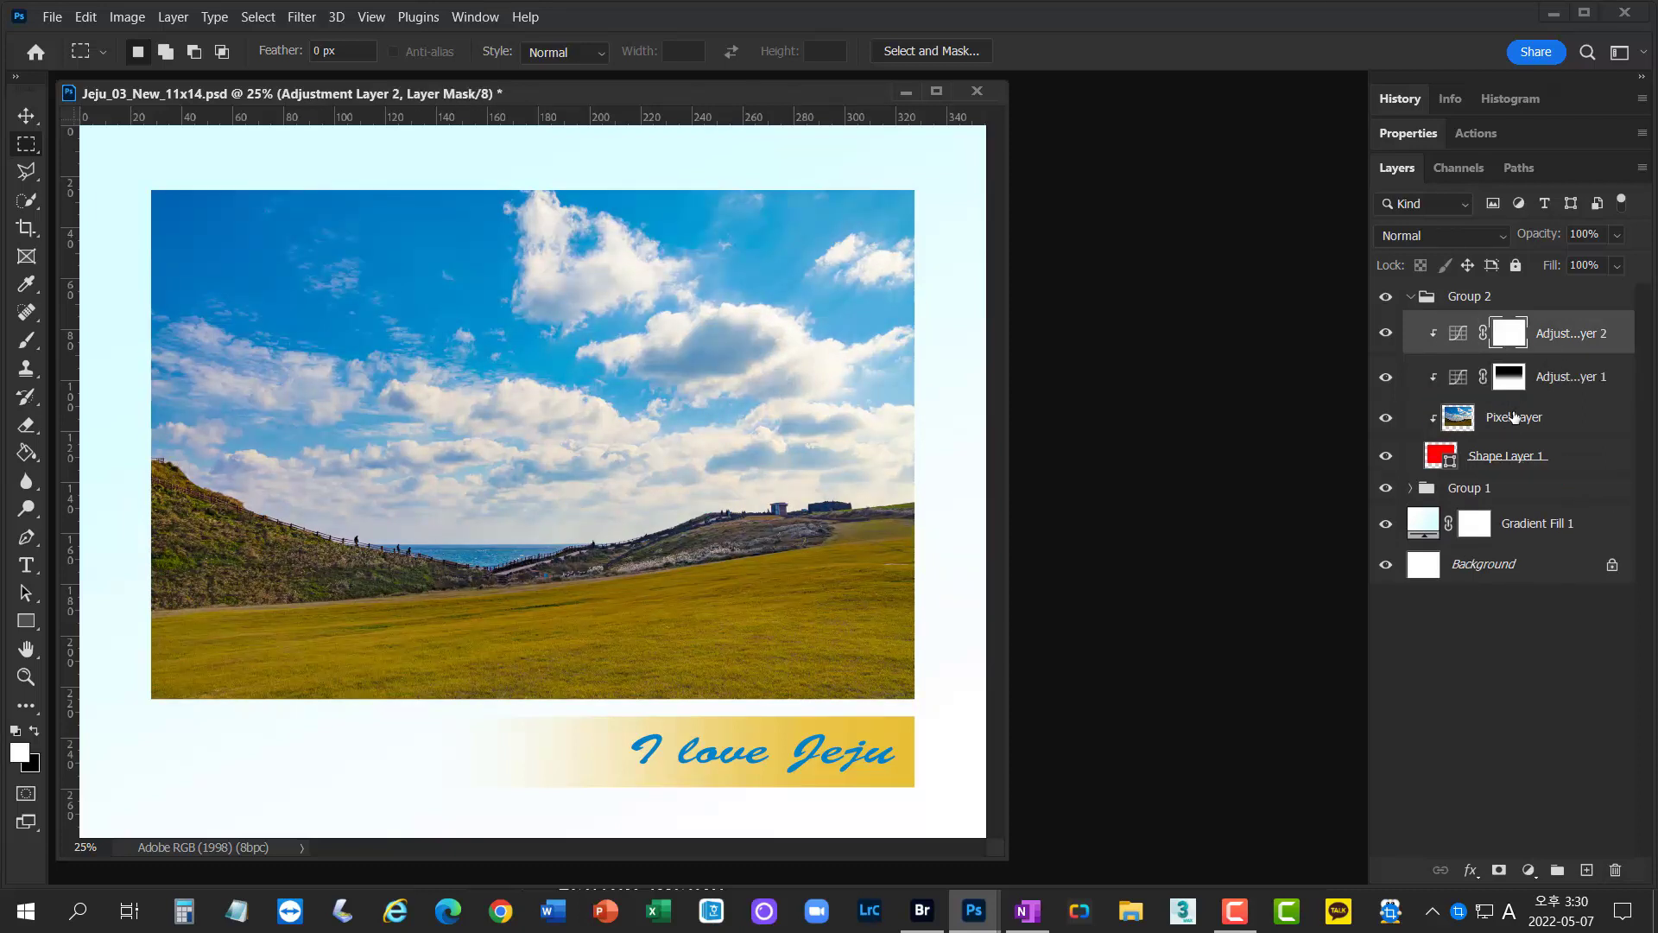
- Delete only the layer mask of Adjustment Layer 2, undo the deletion, and clear the layer selection
key("ctrl+z")
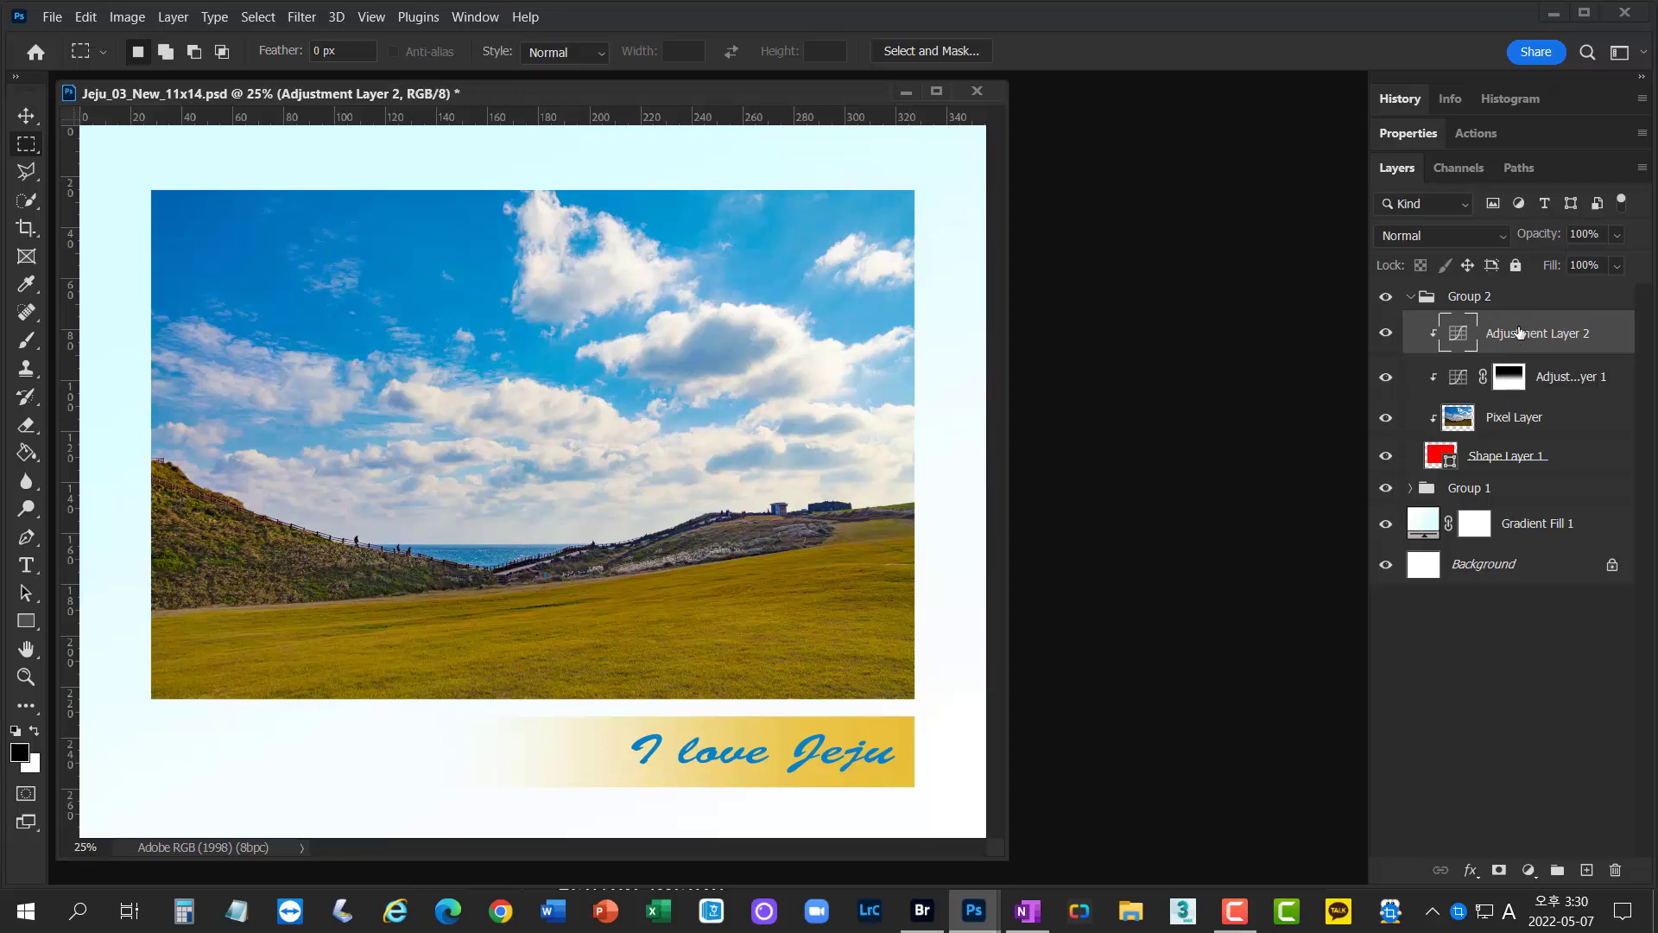
key("ctrl+z")
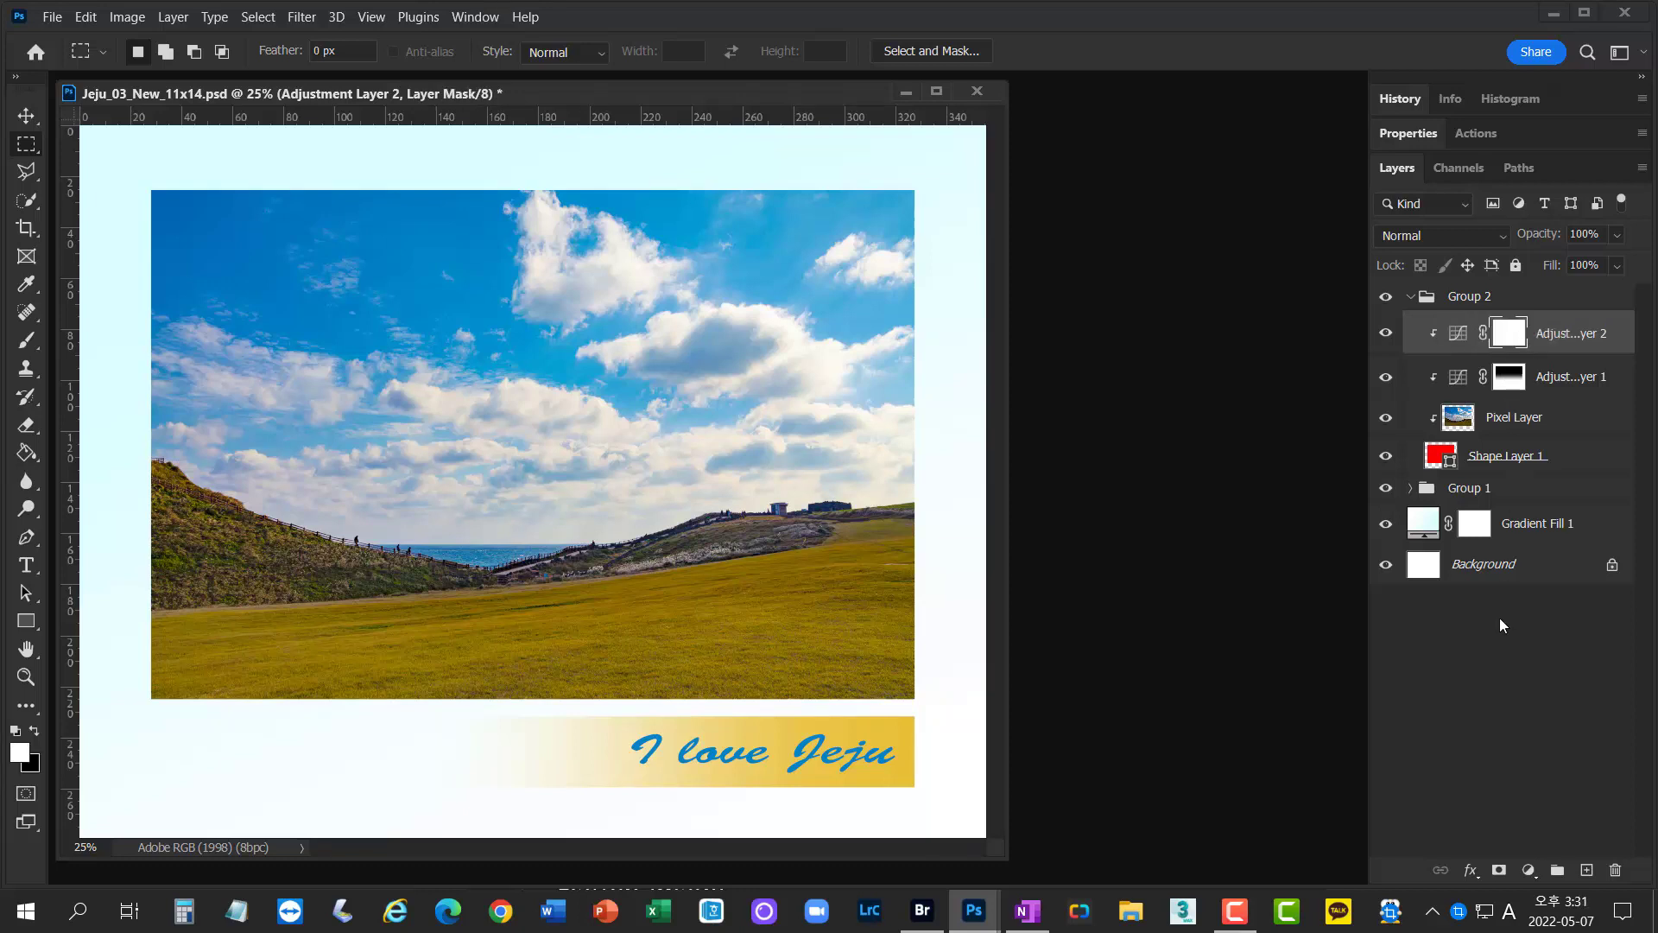
left_click(1500, 620)
- Select the adjustment itself in Adjustment Layer 2, delete the whole layer, and undo the deletion
left_click(1556, 346)
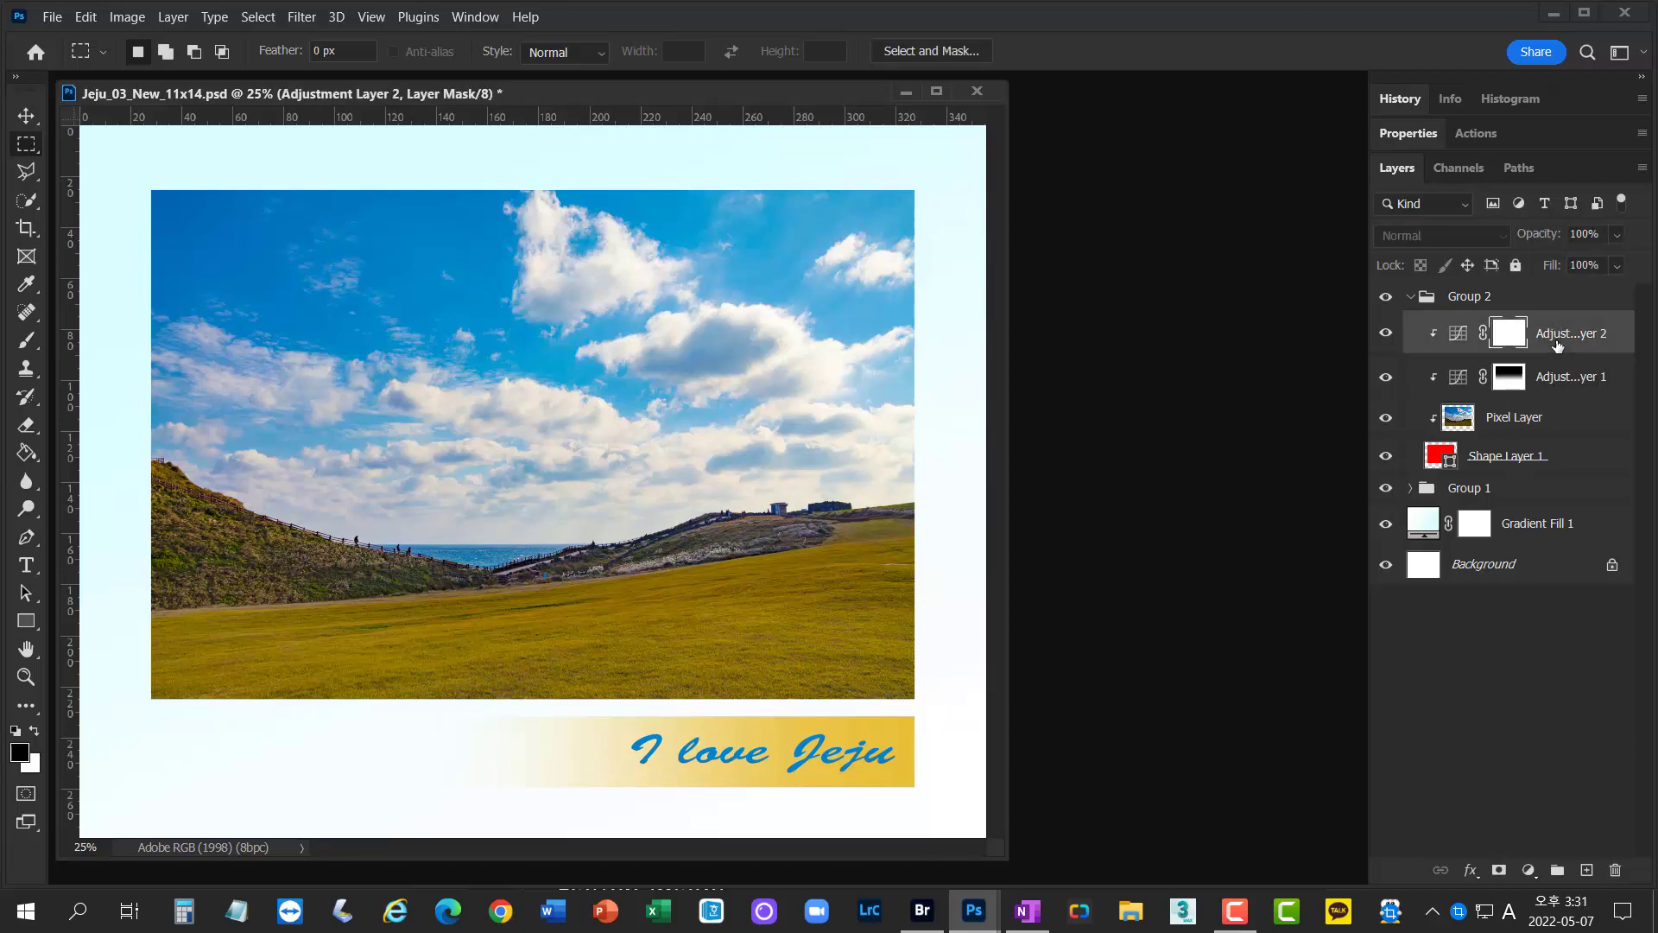
left_click(1463, 341)
key("Delete")
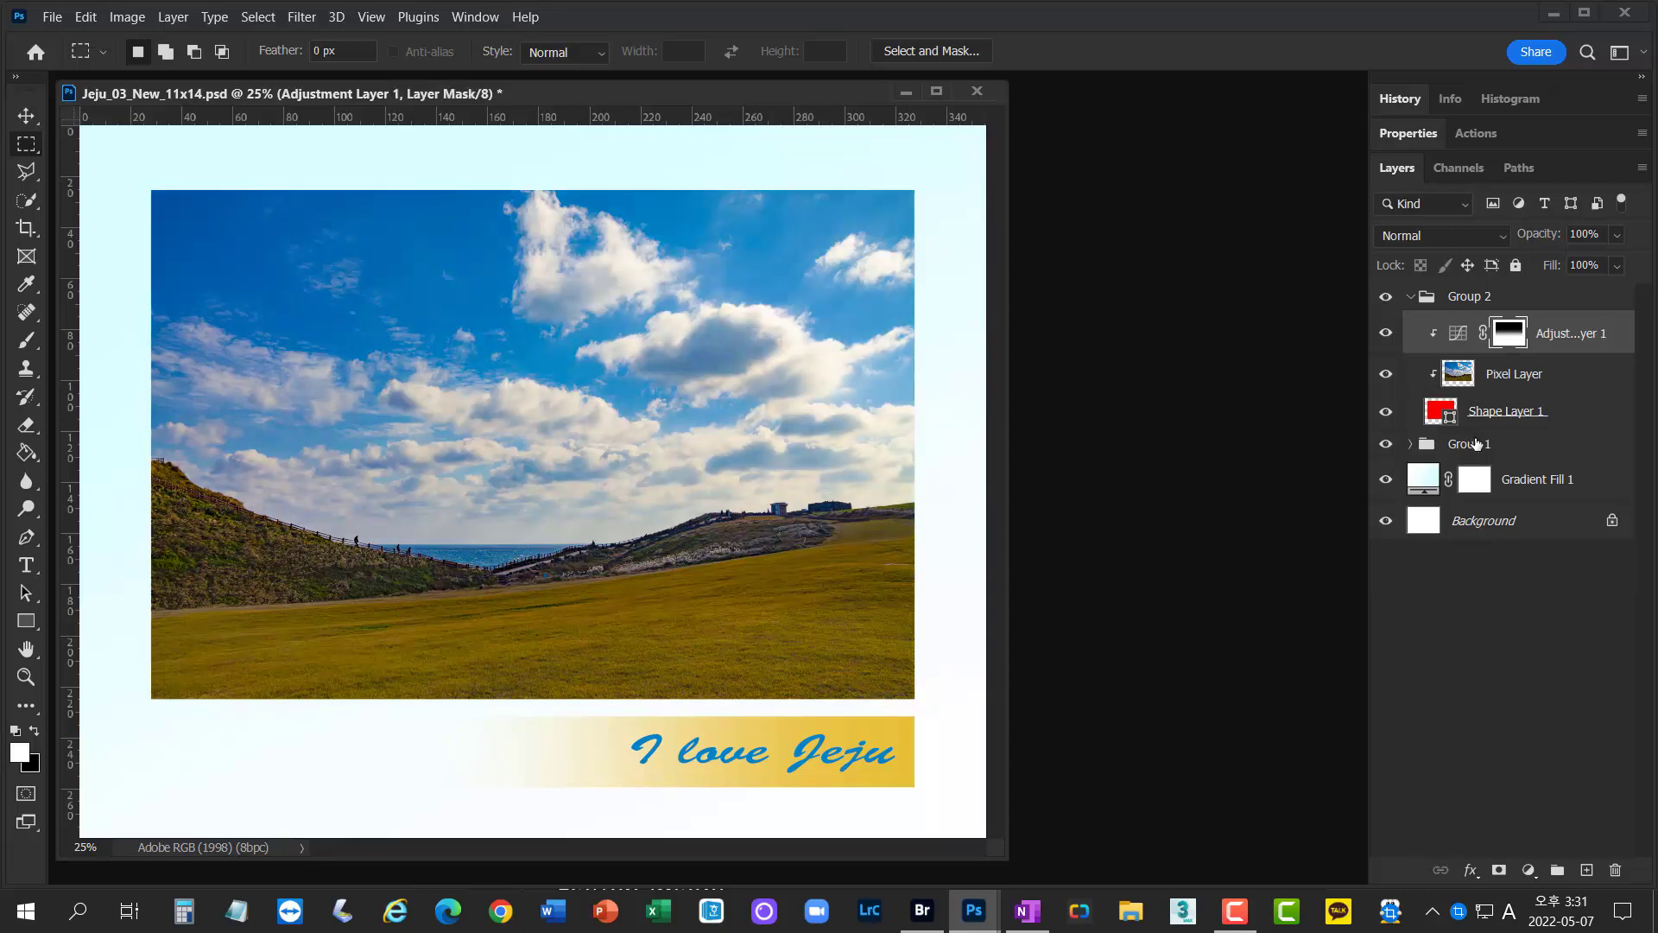
key("ctrl+z")
- Delete the layer mask of Gradient Fill 1 and undo the deletion
left_click(1474, 527)
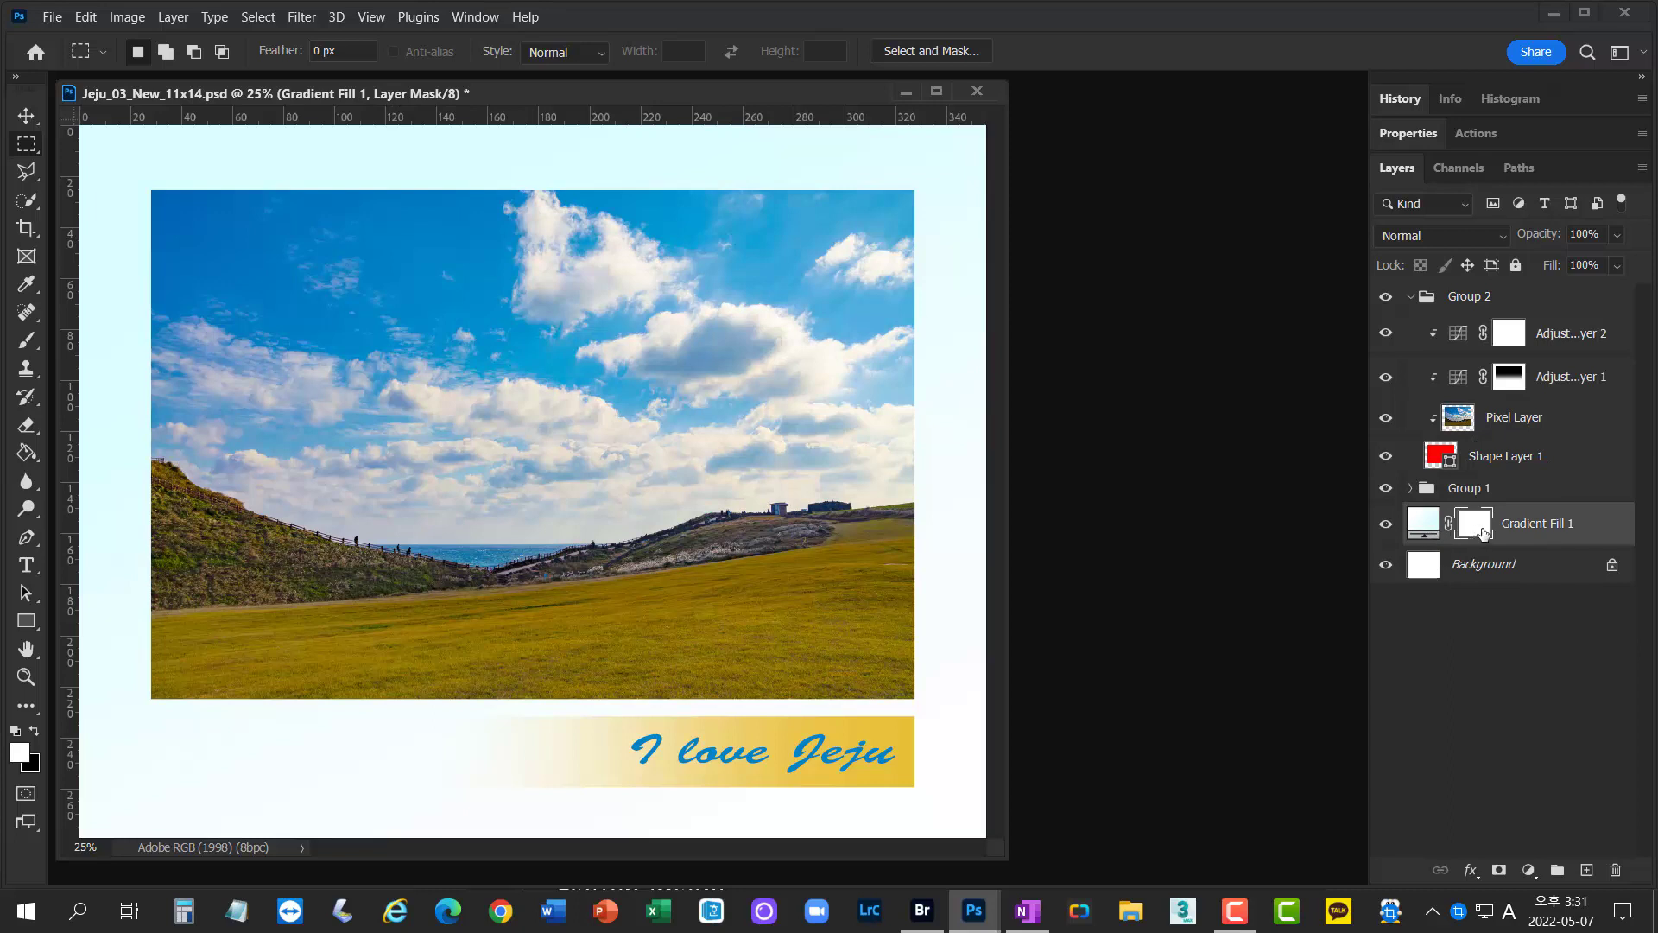
key("Delete")
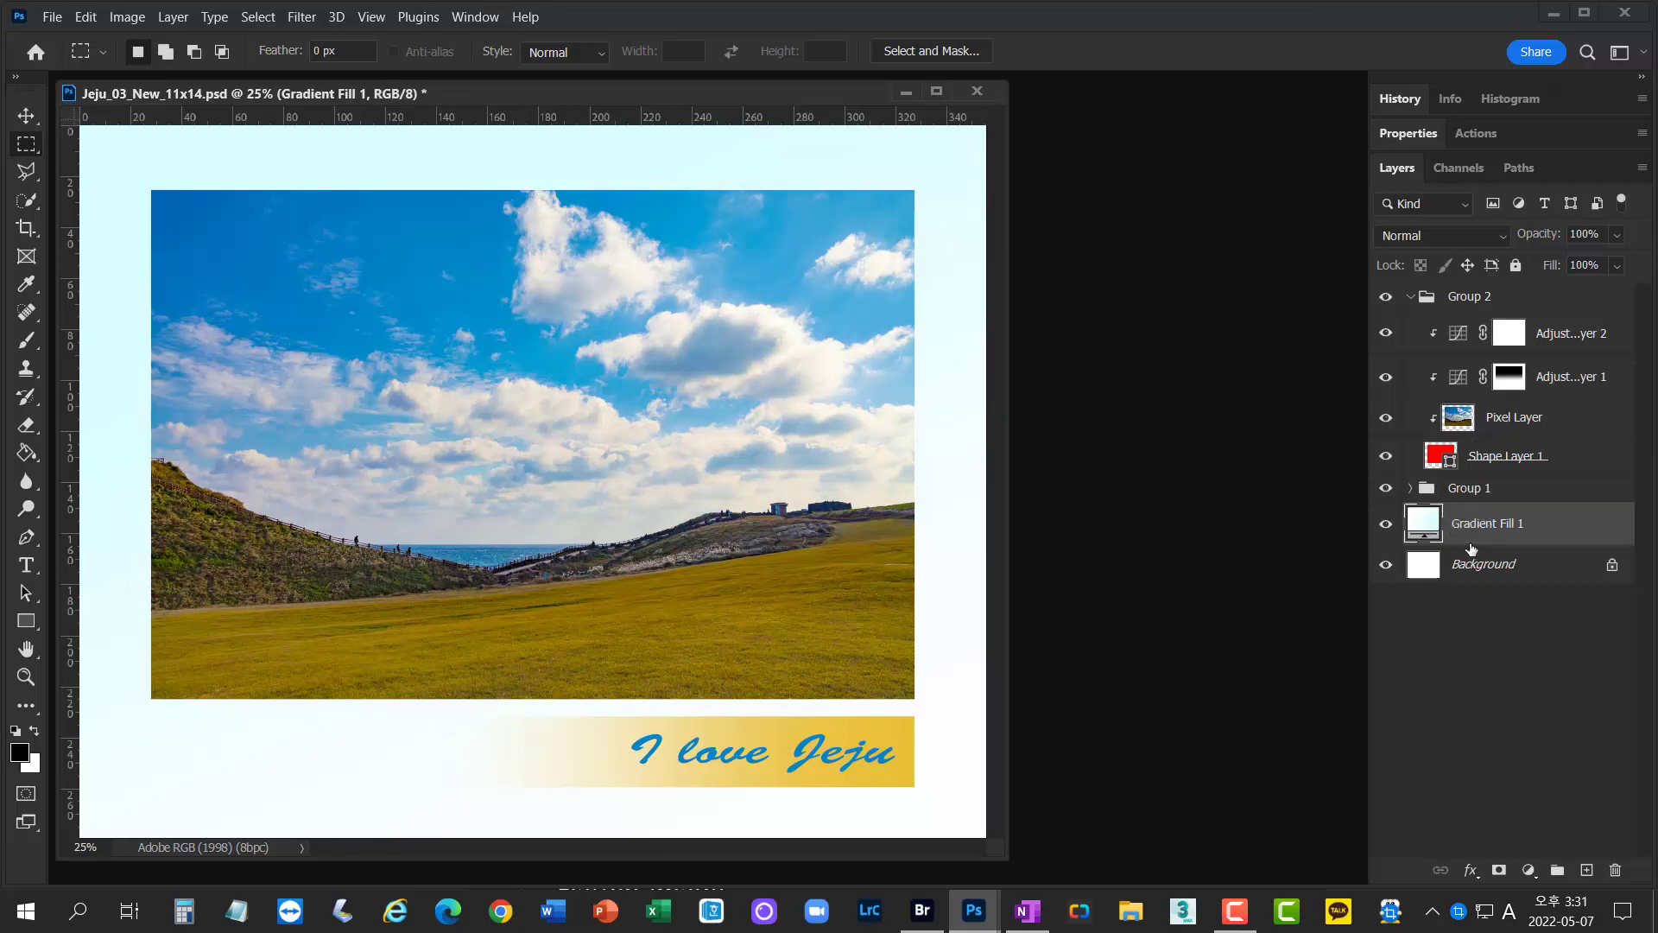
key("ctrl+z")
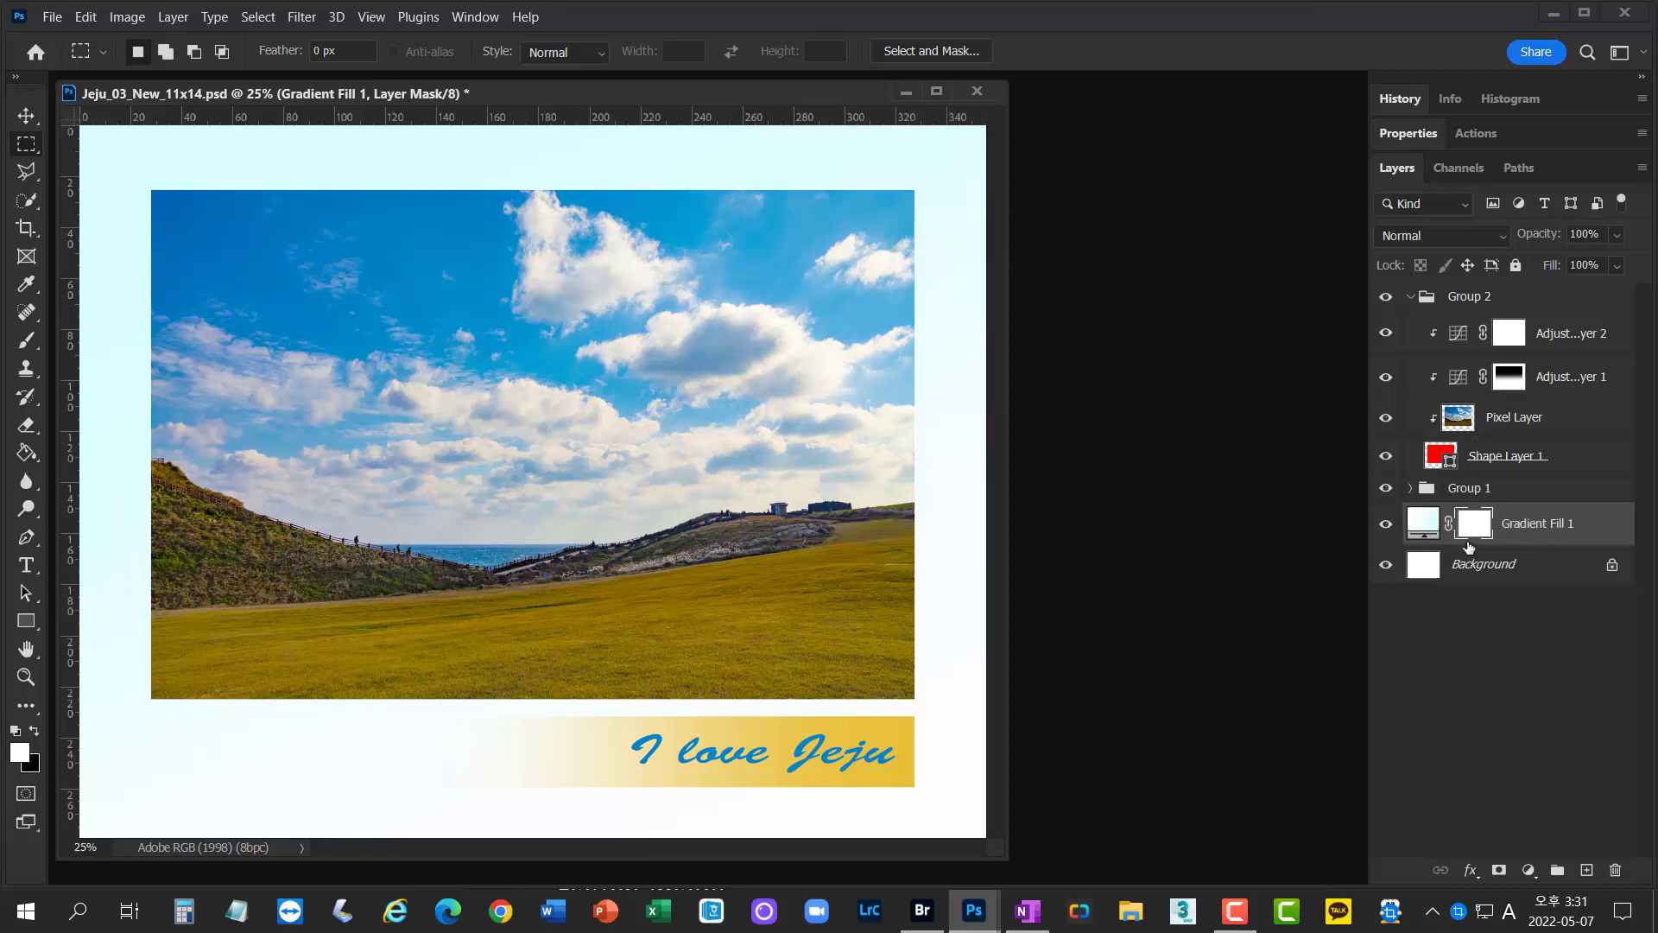
- Select the fill thumbnail of Gradient Fill 1, delete the whole layer, and undo the deletion
left_click(1427, 525)
key("Delete")
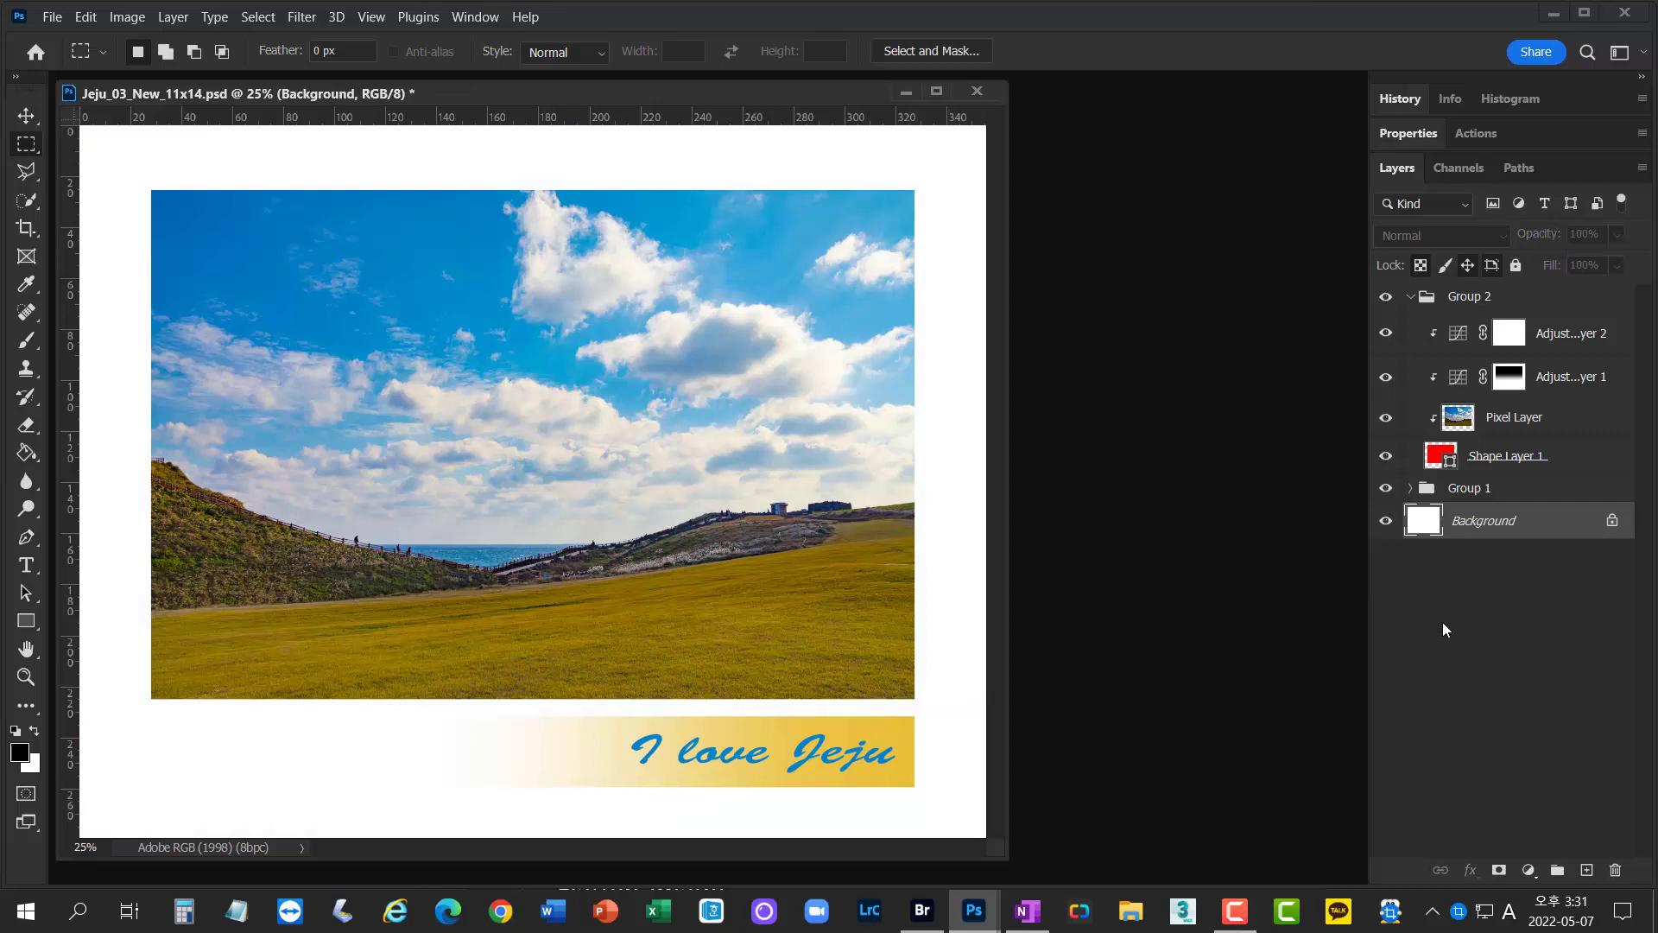
key("ctrl+z")
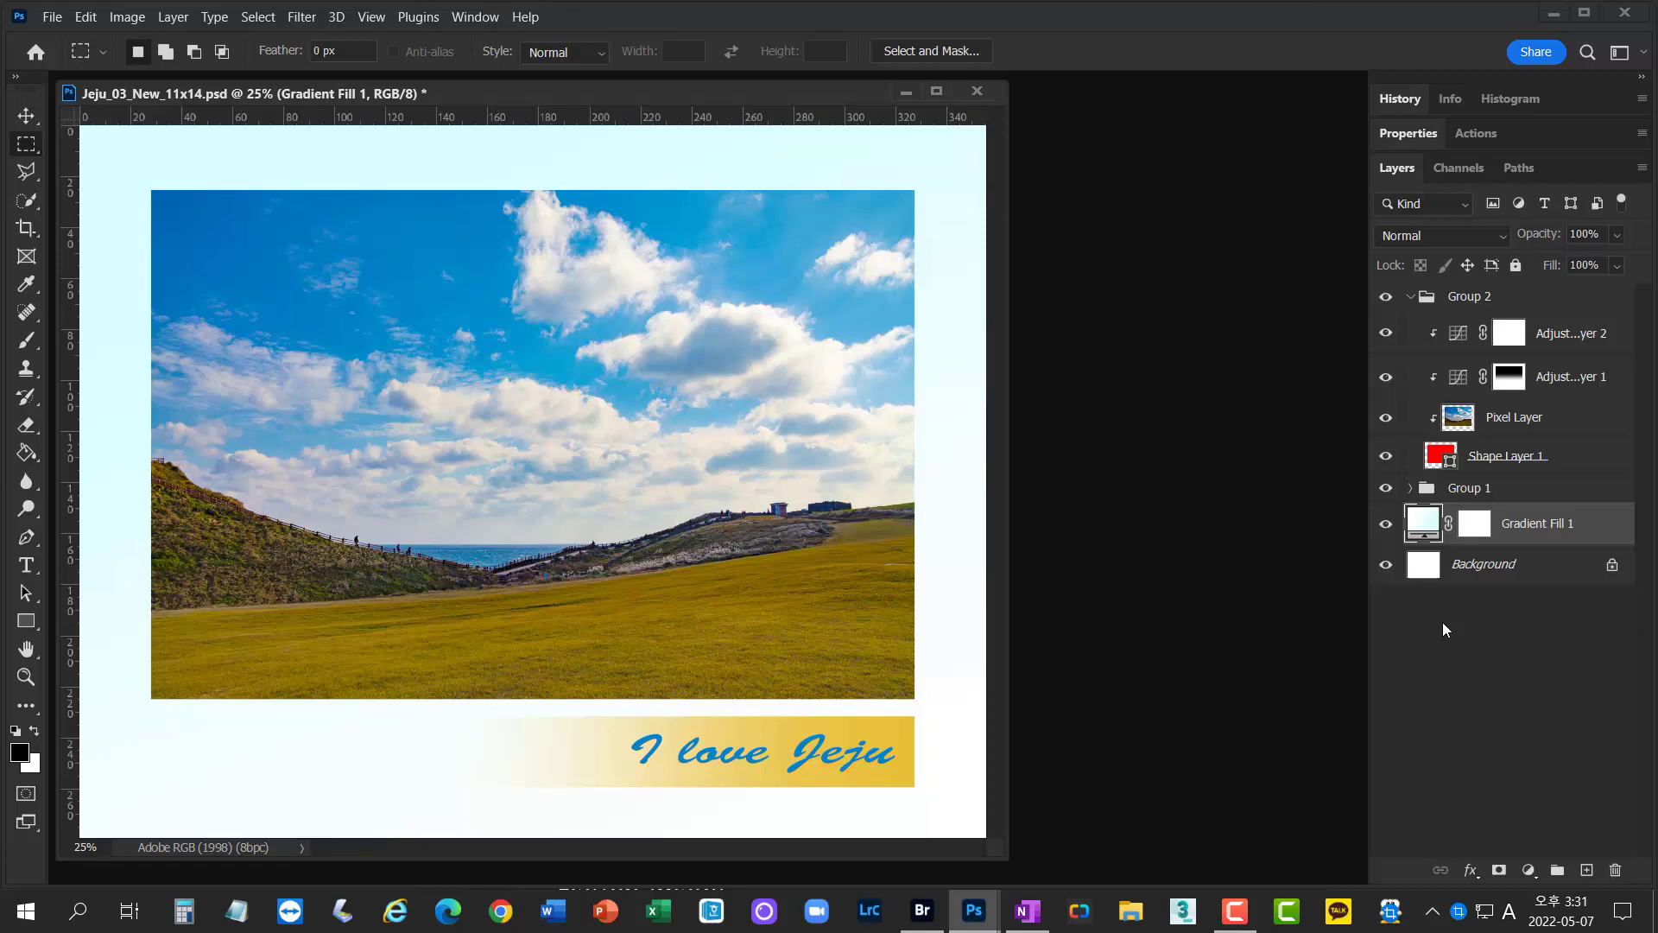
- Switch to the OneNote lesson notes and review the sections on the Layers panel icons and the panel menu
key("alt+Tab")
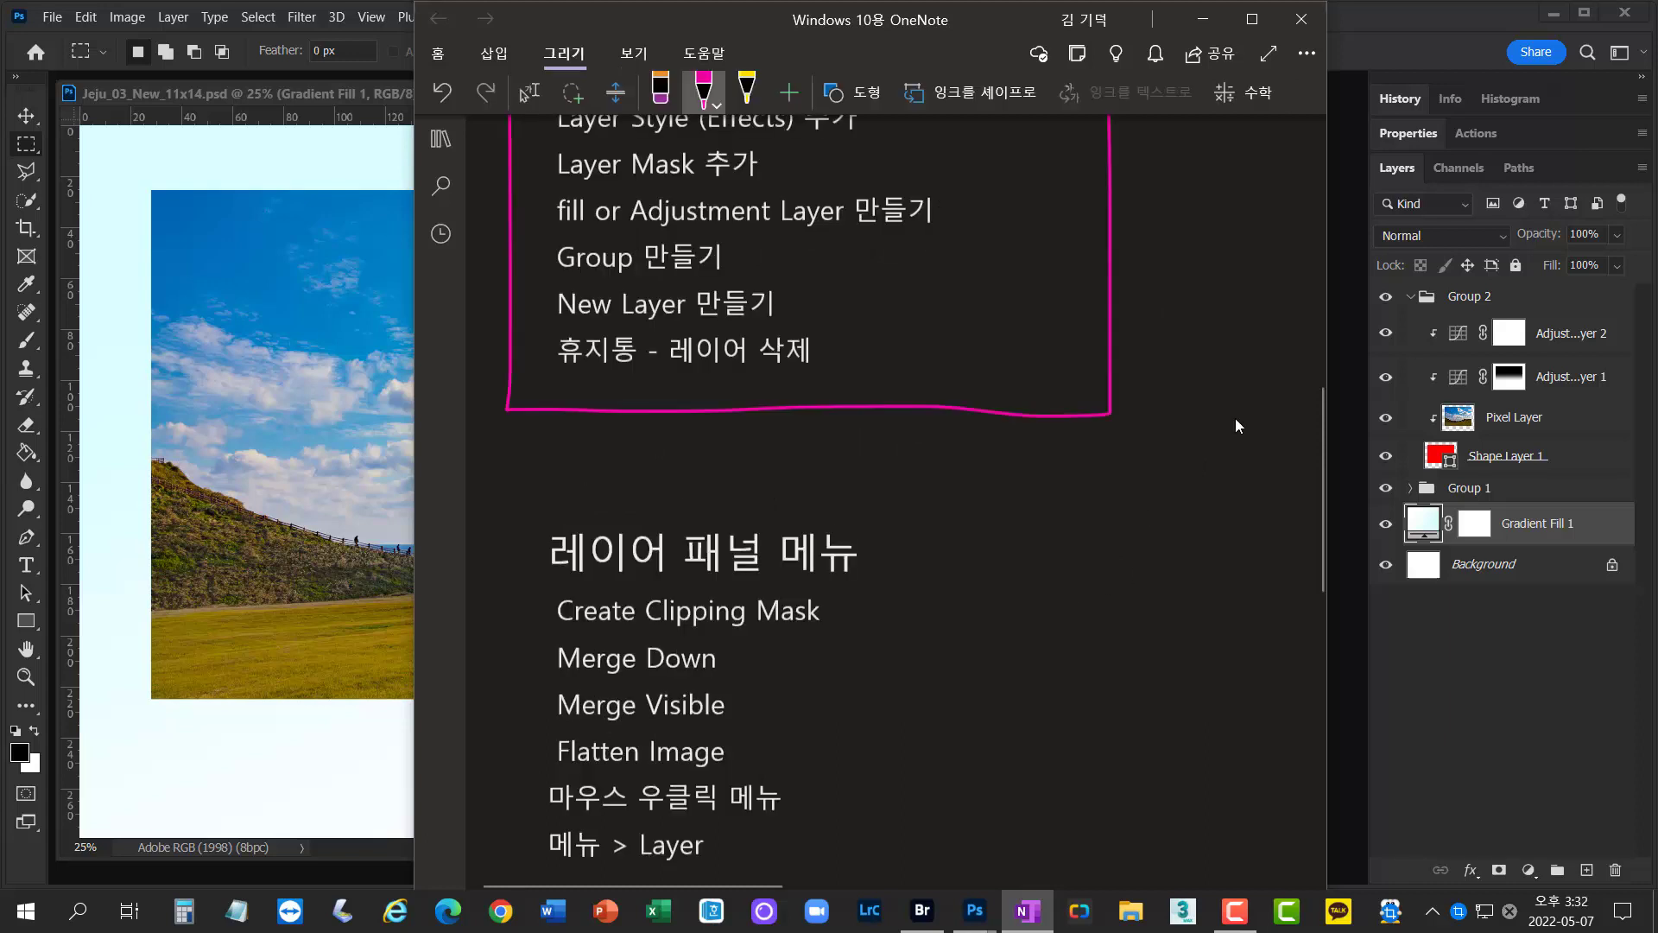
scroll(1235, 423, "down", 2)
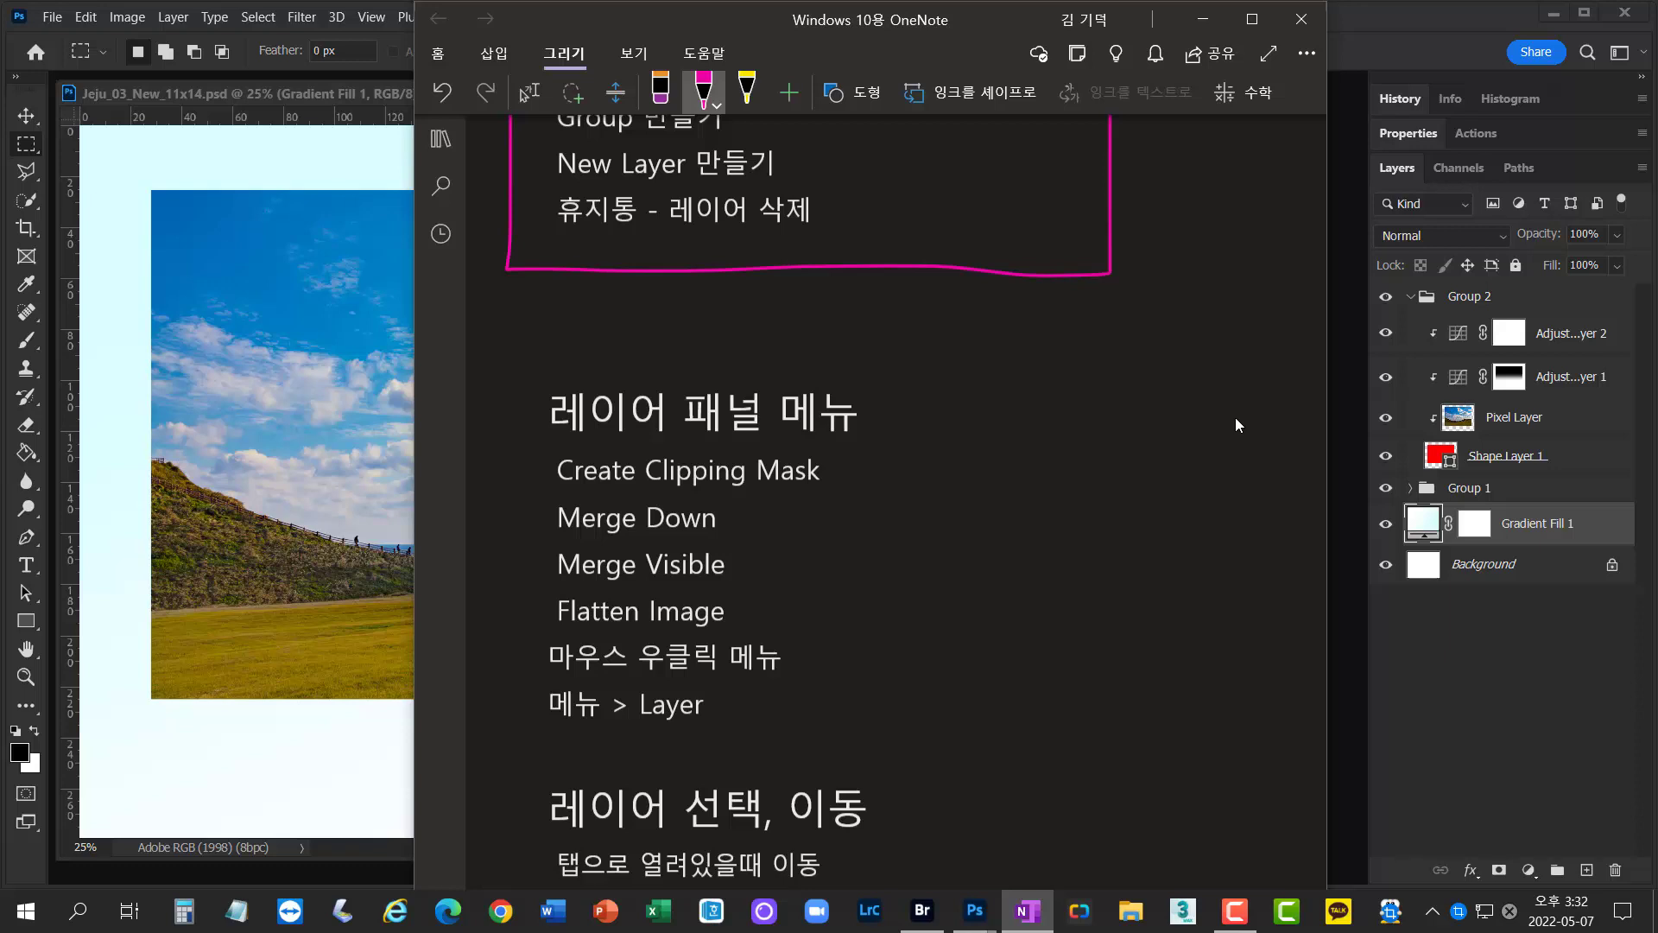
scroll(1238, 417, "up", 2)
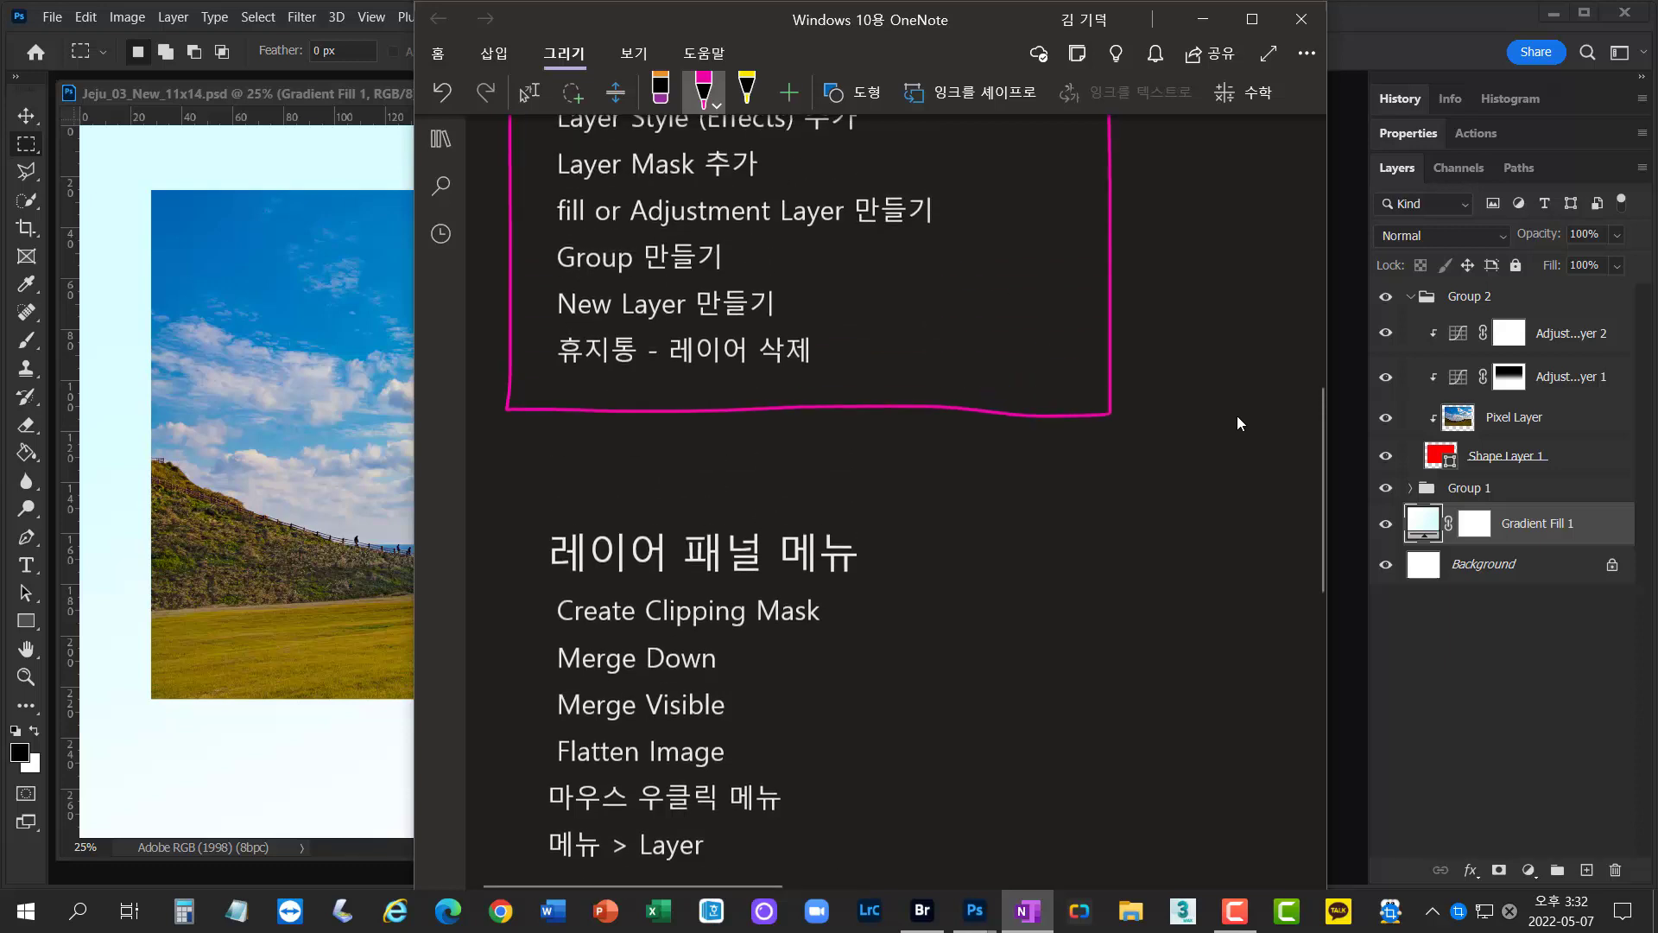
scroll(1237, 416, "down", 2)
scroll(1167, 402, "up", 5)
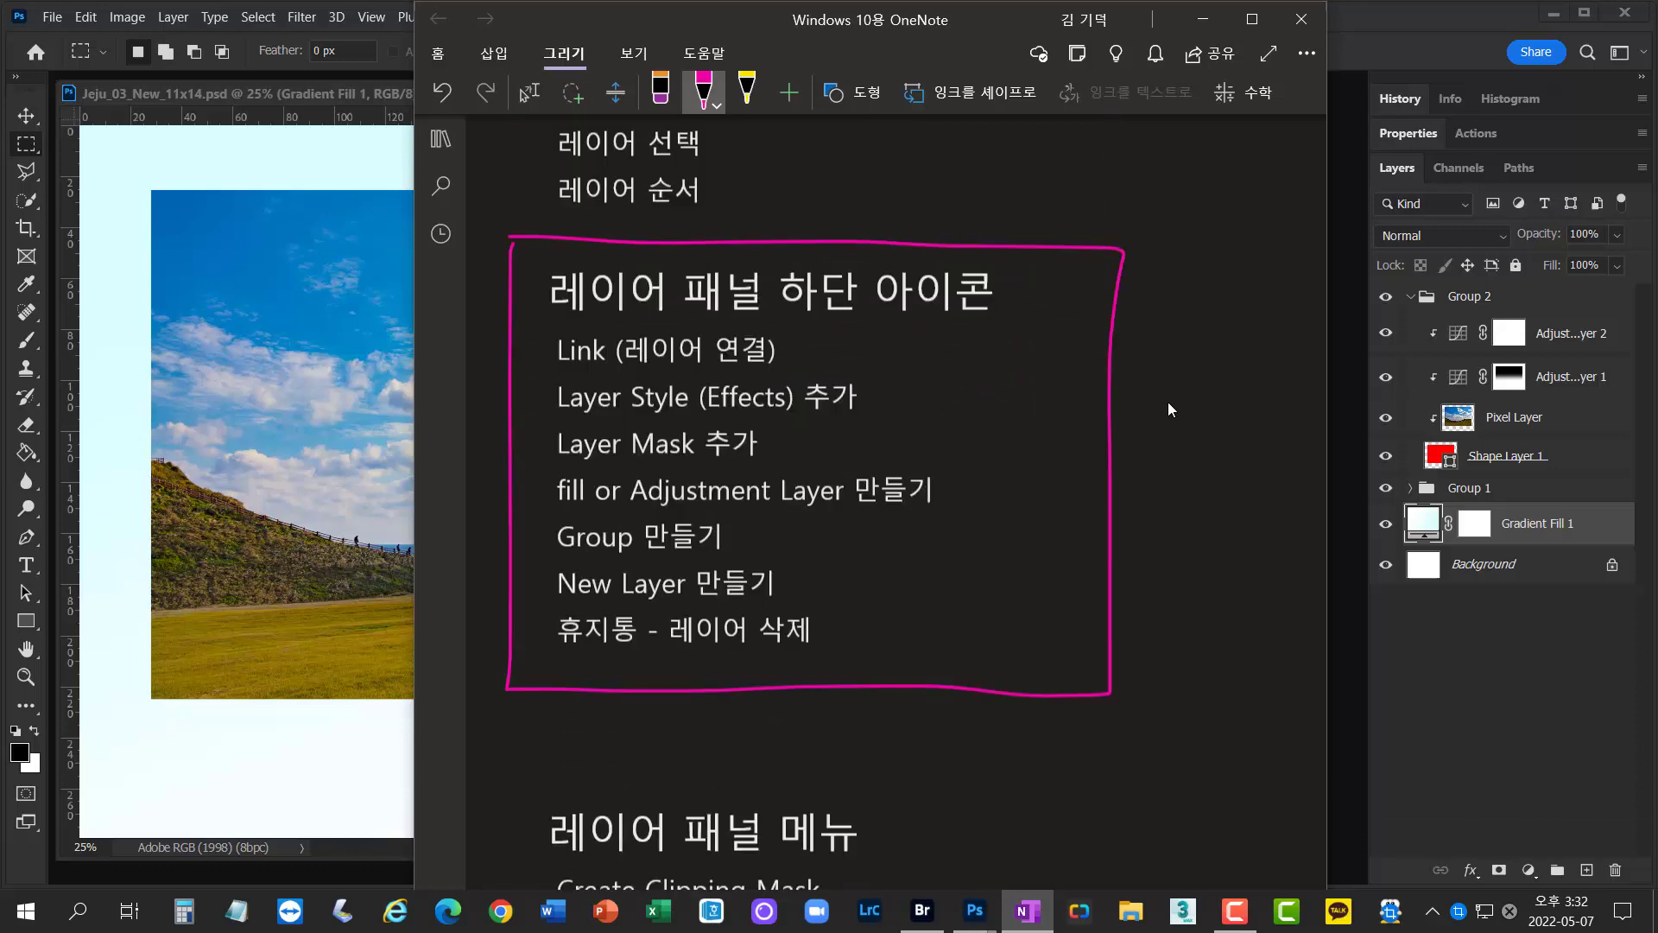